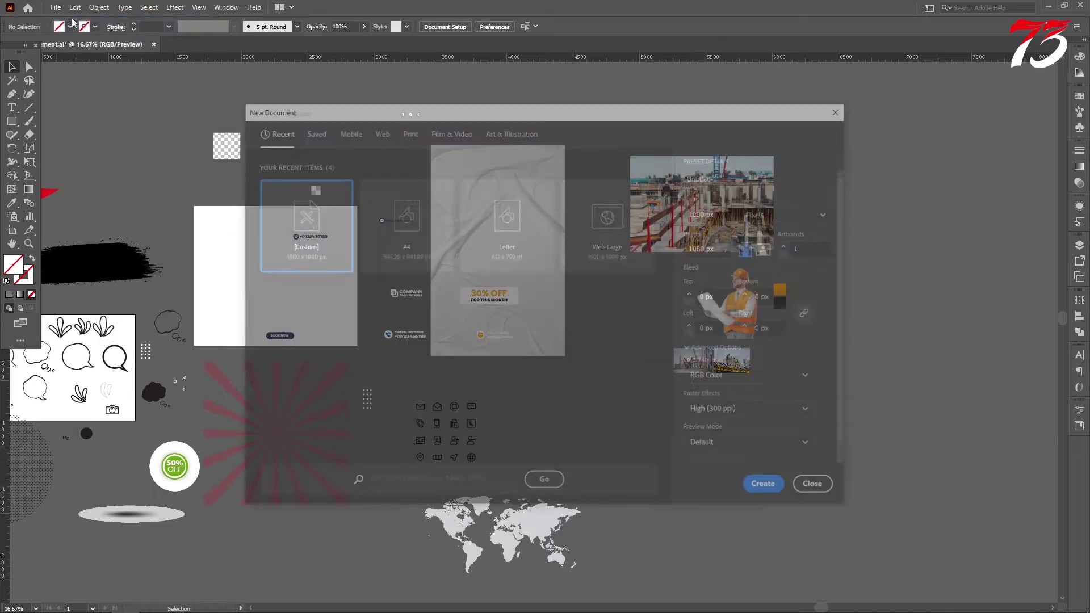
# Create a new 1080 × 1080 px document in RGB color with 300 ppi raster effects
pyautogui.click(707, 247)
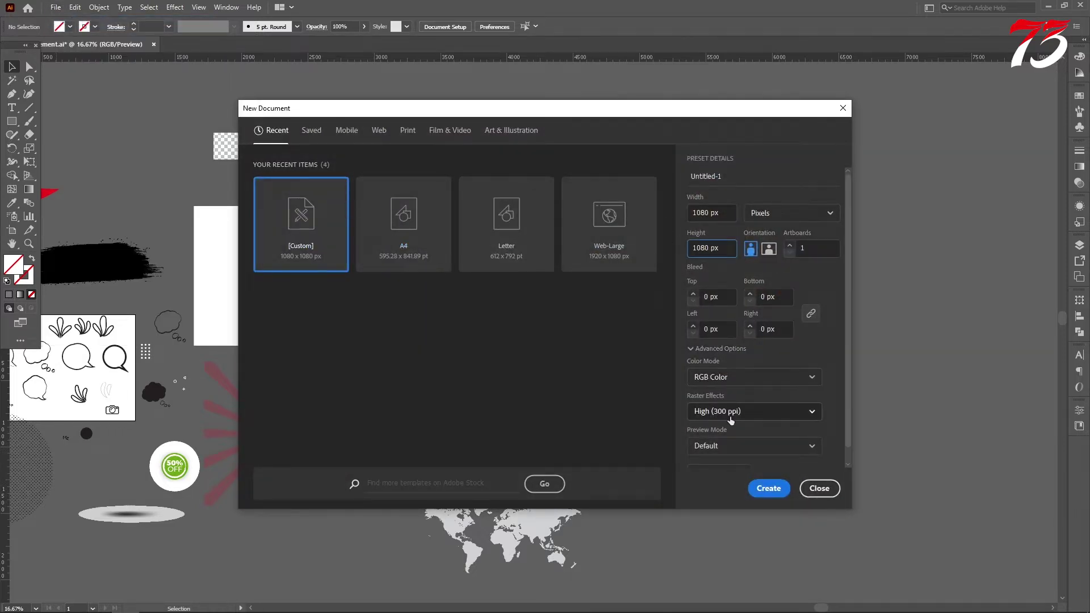
pyautogui.click(768, 488)
# Draw a 50 × 50 px square on the artboard with the Rectangle tool
pyautogui.press('m')
pyautogui.click(452, 171)
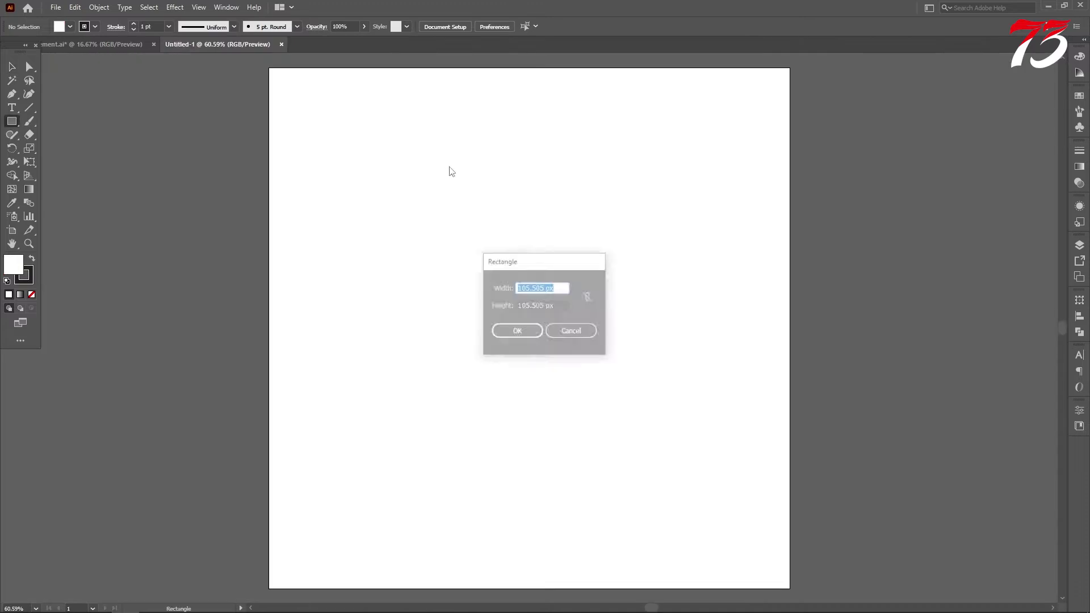
pyautogui.write('50')
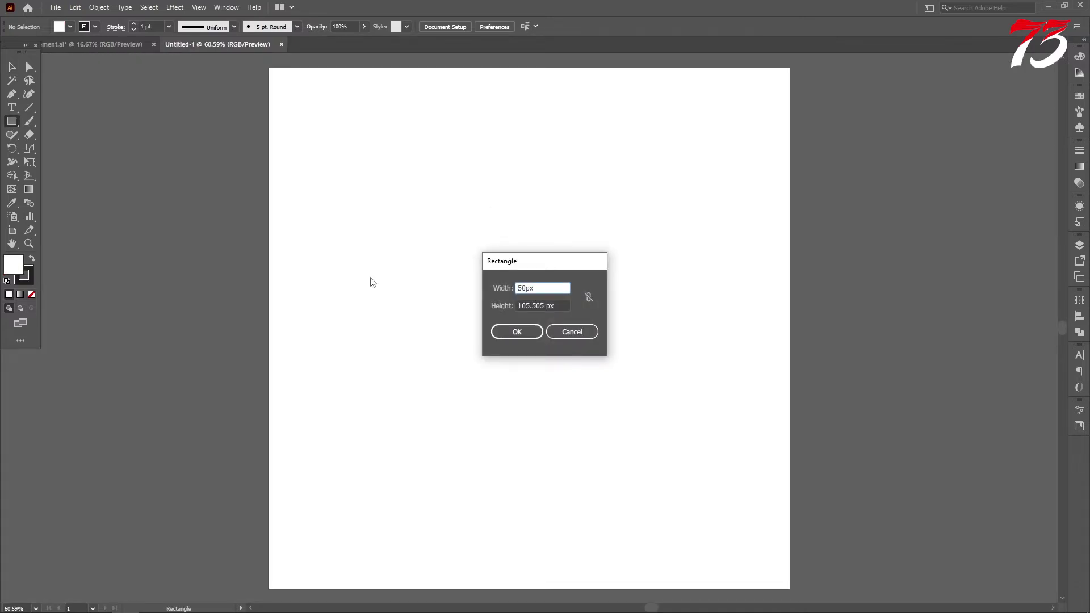
pyautogui.press('Tab')
pyautogui.press('Return')
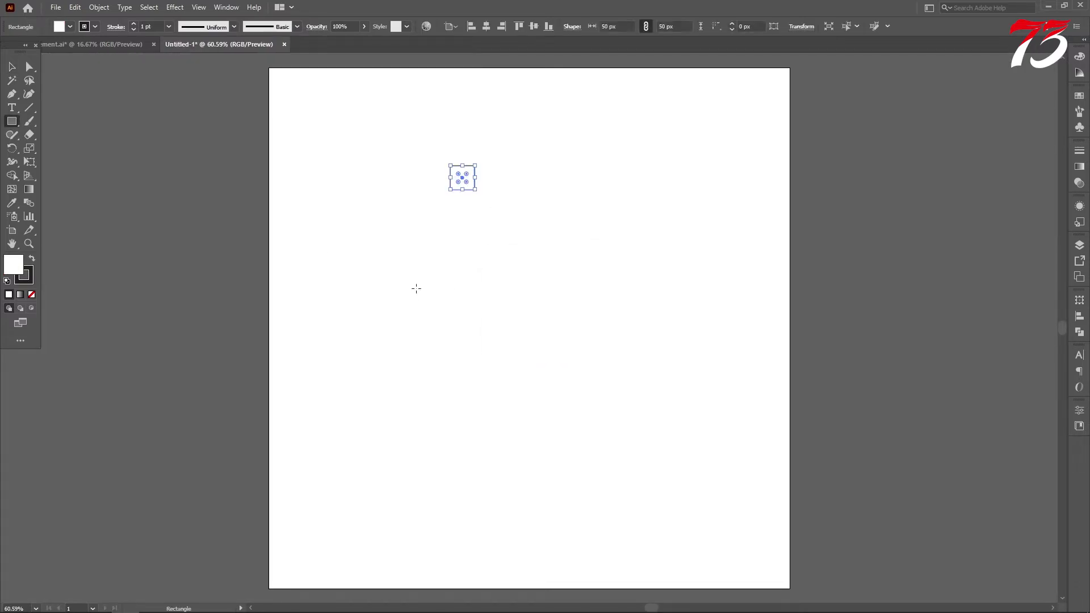
# Remove the square's stroke and fill it with red
pyautogui.click(95, 26)
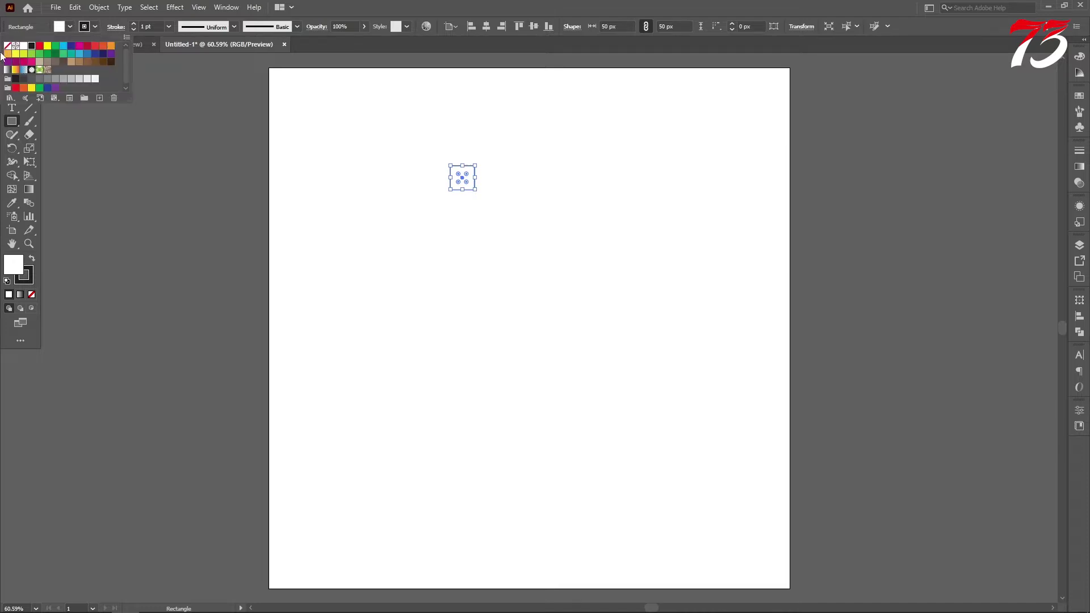
pyautogui.click(7, 45)
pyautogui.click(69, 27)
pyautogui.click(70, 27)
pyautogui.click(41, 46)
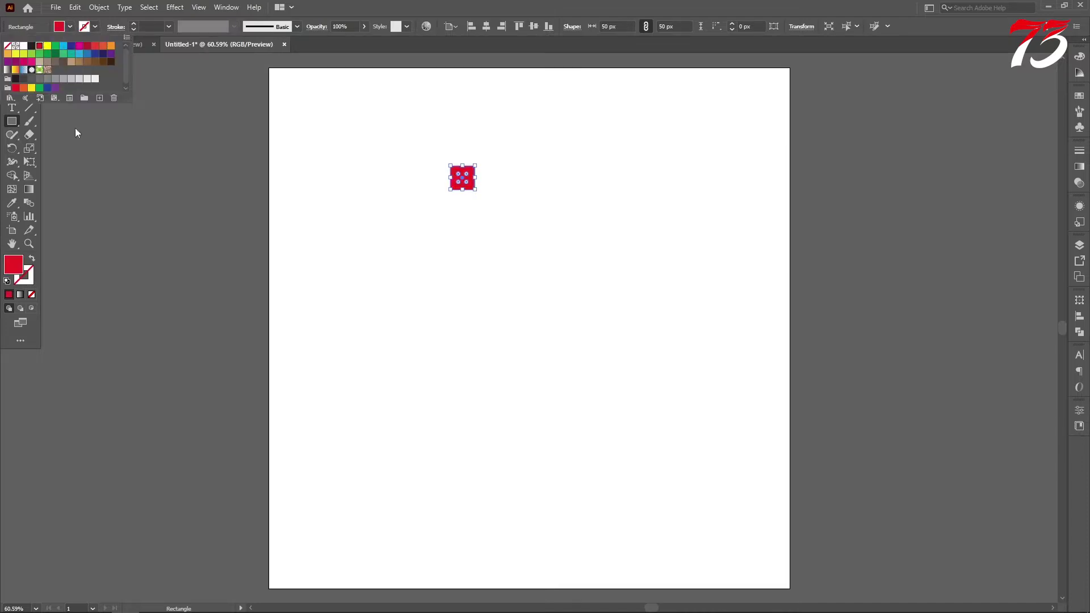
pyautogui.press('Escape')
# Align the red square to the artboard's top-left corner and place a copy of it in the bottom-right corner
pyautogui.press('v')
pyautogui.click(472, 26)
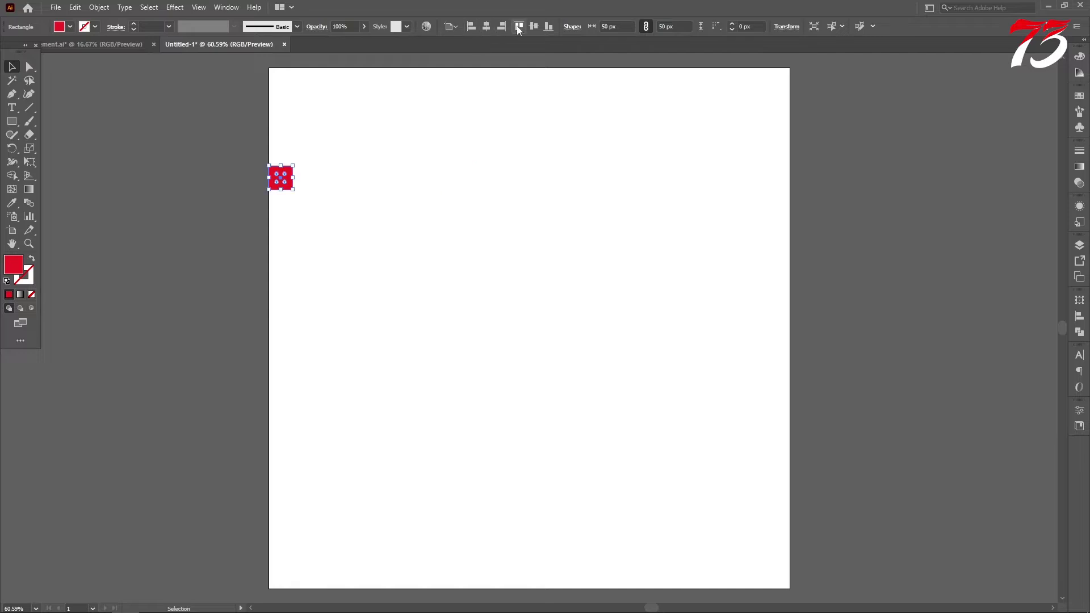
pyautogui.click(518, 27)
pyautogui.click(328, 135)
pyautogui.moveTo(287, 80); pyautogui.dragTo(486, 253)
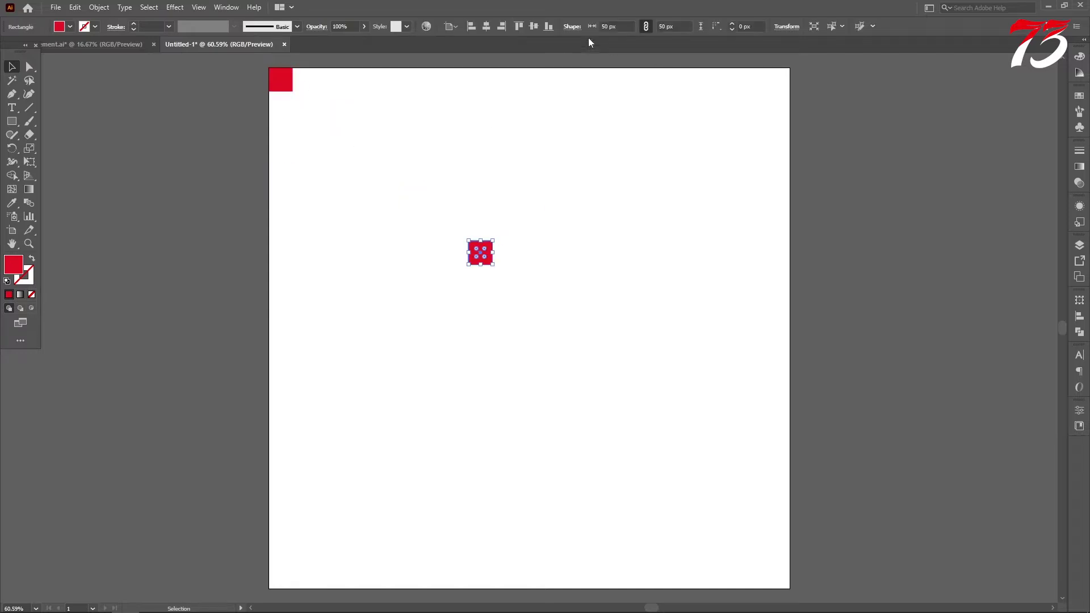
pyautogui.click(548, 26)
pyautogui.click(502, 26)
pyautogui.click(320, 121)
# Show the rulers and place a vertical and a horizontal guide on the inner edges of the top-left square
pyautogui.scroll(8, 303, 98)
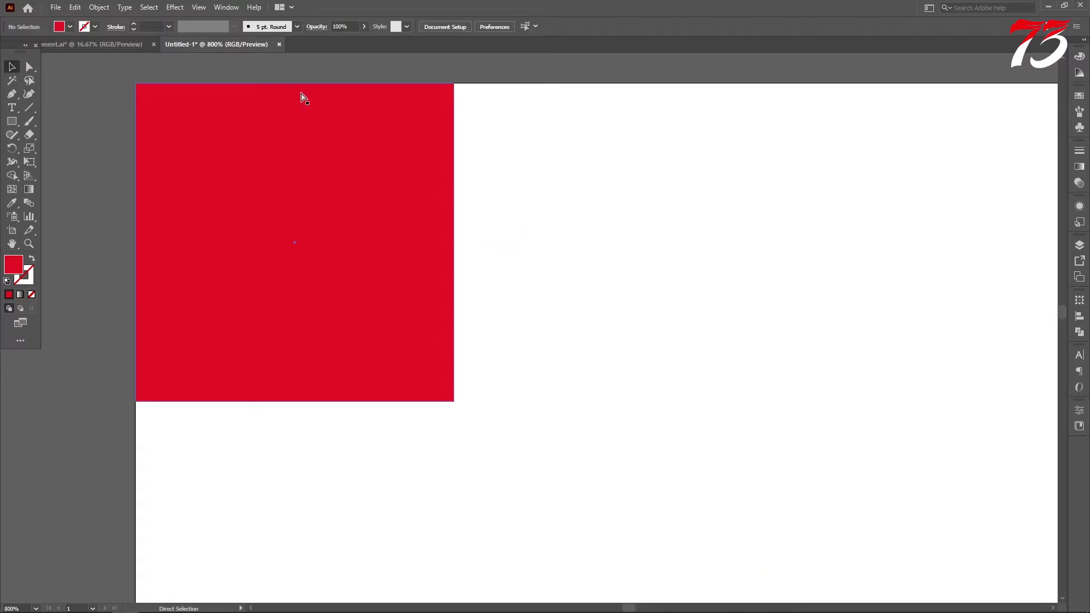
pyautogui.hotkey('ctrl', 'r')
pyautogui.moveTo(552, 57); pyautogui.dragTo(454, 206)
pyautogui.moveTo(502, 59); pyautogui.dragTo(507, 401)
# Place a horizontal and a vertical guide on the inner edges of the bottom-right square
pyautogui.scroll(-11, 402, 349)
pyautogui.scroll(-3, 564, 412)
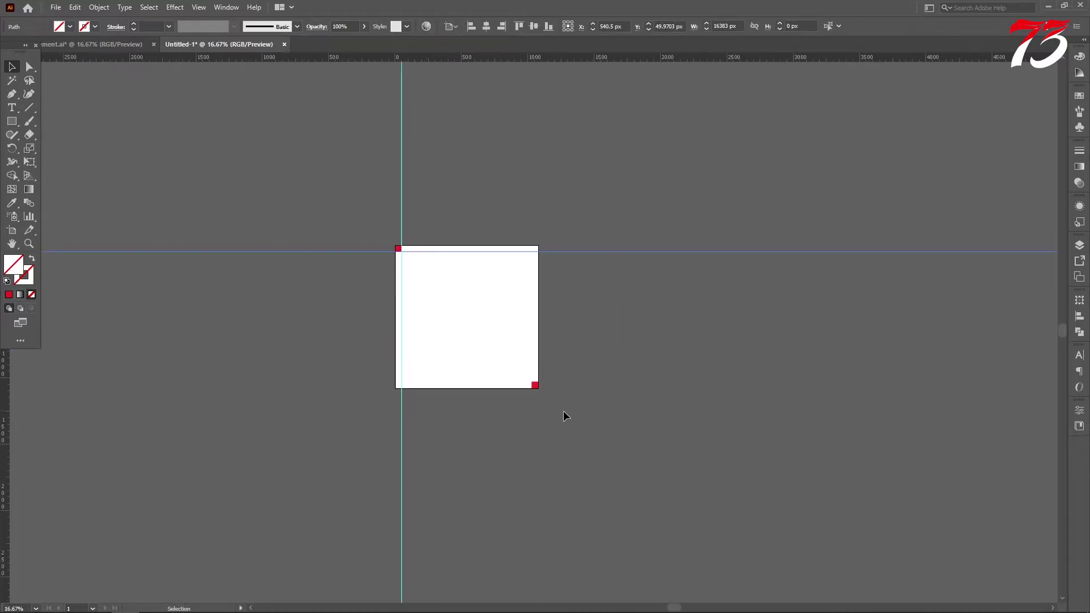
pyautogui.scroll(8, 564, 416)
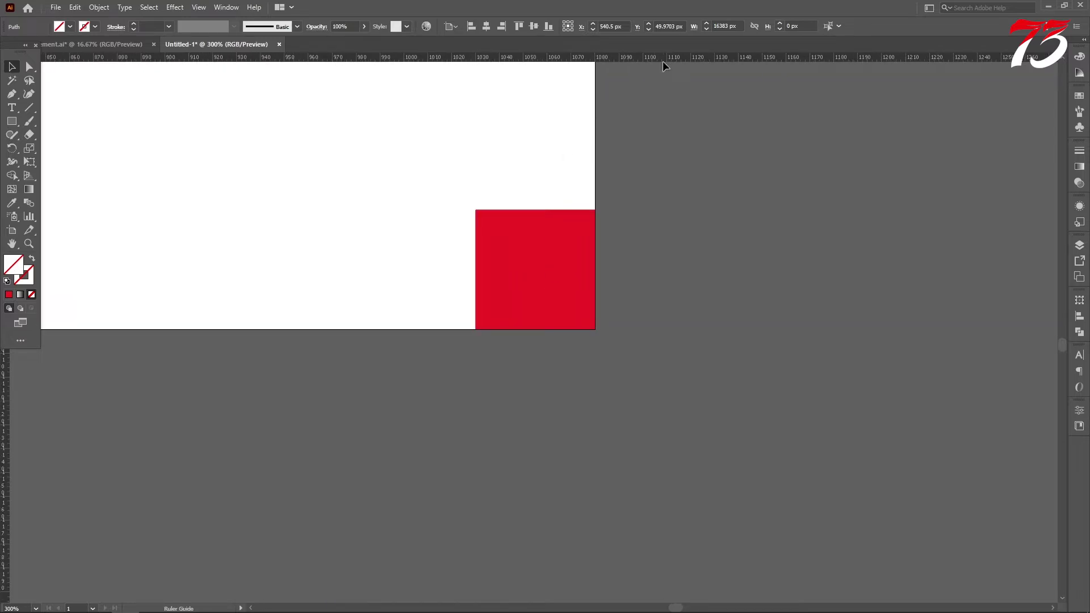
pyautogui.moveTo(663, 60); pyautogui.dragTo(663, 210)
pyautogui.moveTo(636, 61); pyautogui.dragTo(477, 253)
pyautogui.scroll(-8, 645, 250)
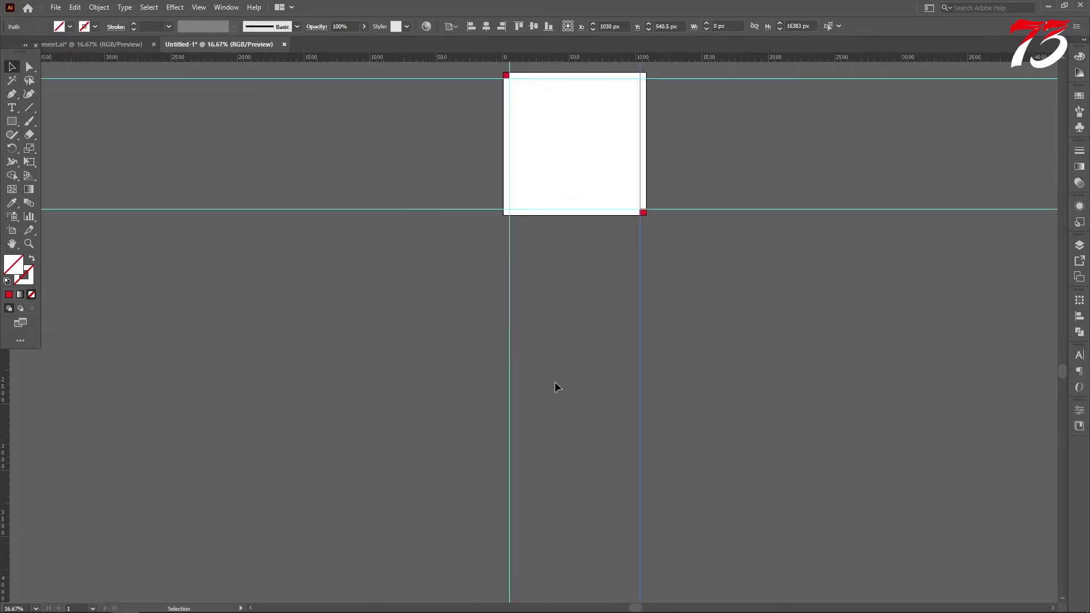
# Delete the two red corner squares but not the margin guides
pyautogui.click(737, 389)
pyautogui.scroll(3, 669, 318)
pyautogui.moveTo(752, 133); pyautogui.dragTo(821, 447)
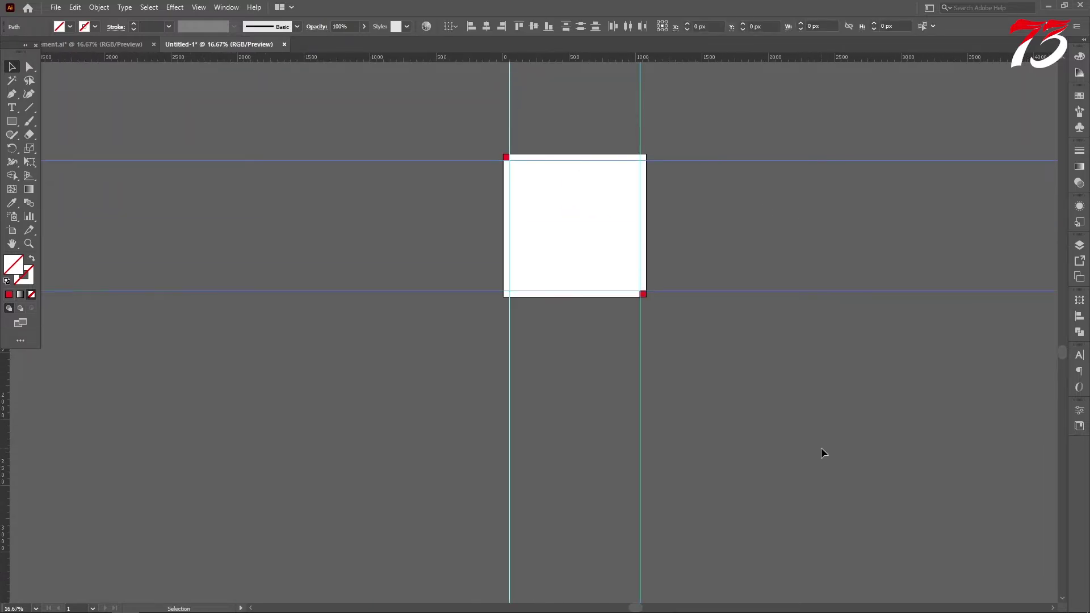
pyautogui.click(821, 448)
pyautogui.scroll(2, 479, 282)
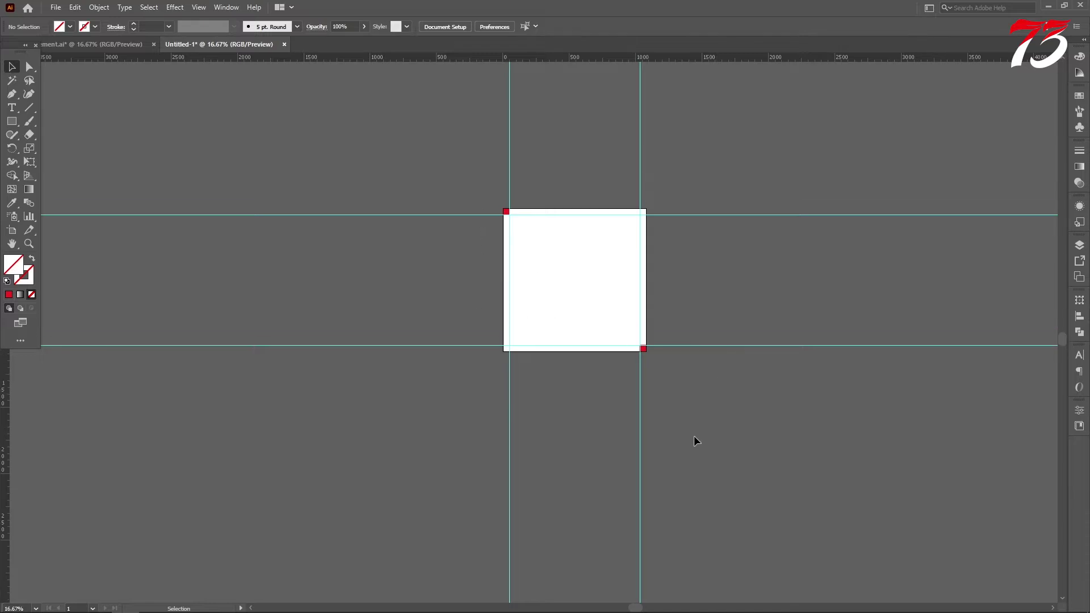
pyautogui.hotkey('ctrl', 'a')
pyautogui.press('Delete')
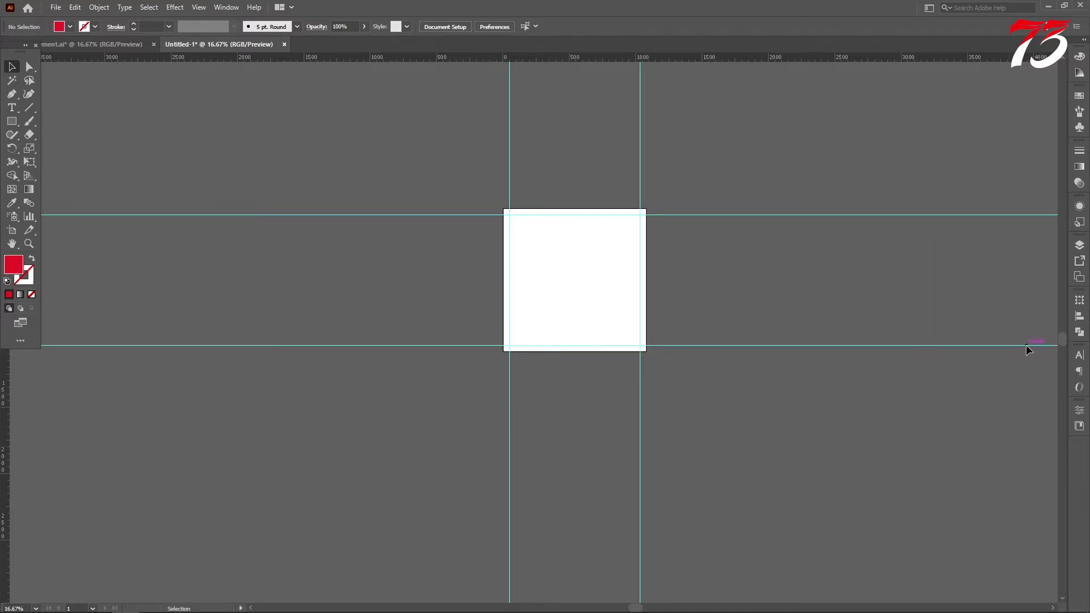
# Lock Layer 1 and add a new layer above it
pyautogui.press('F7')
pyautogui.click(1033, 503)
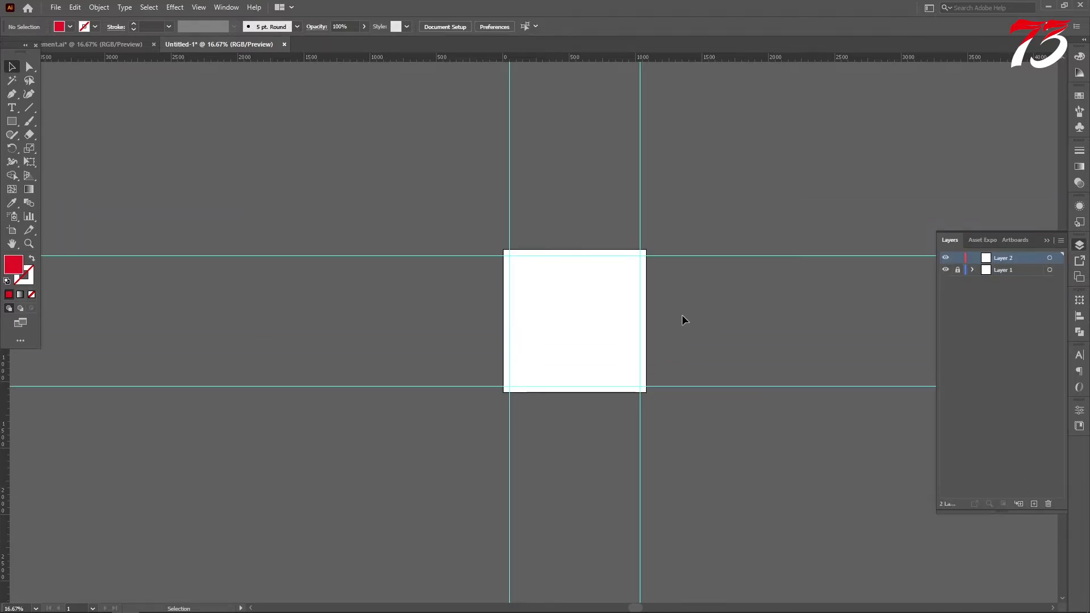
pyautogui.scroll(3, 601, 335)
pyautogui.scroll(-1, 628, 331)
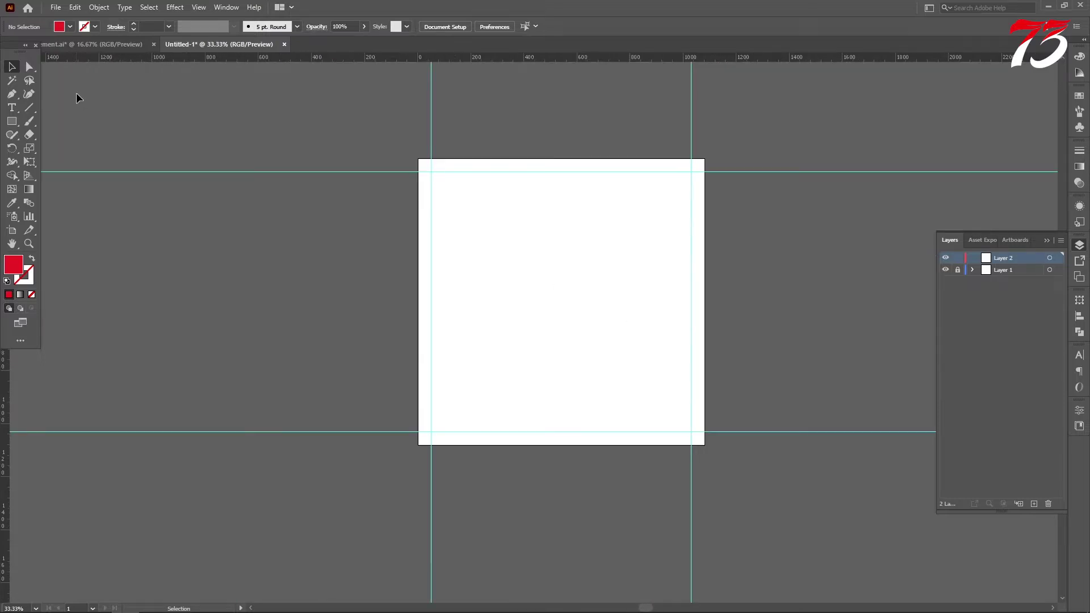
pyautogui.click(117, 43)
pyautogui.scroll(1, 652, 156)
pyautogui.click(205, 44)
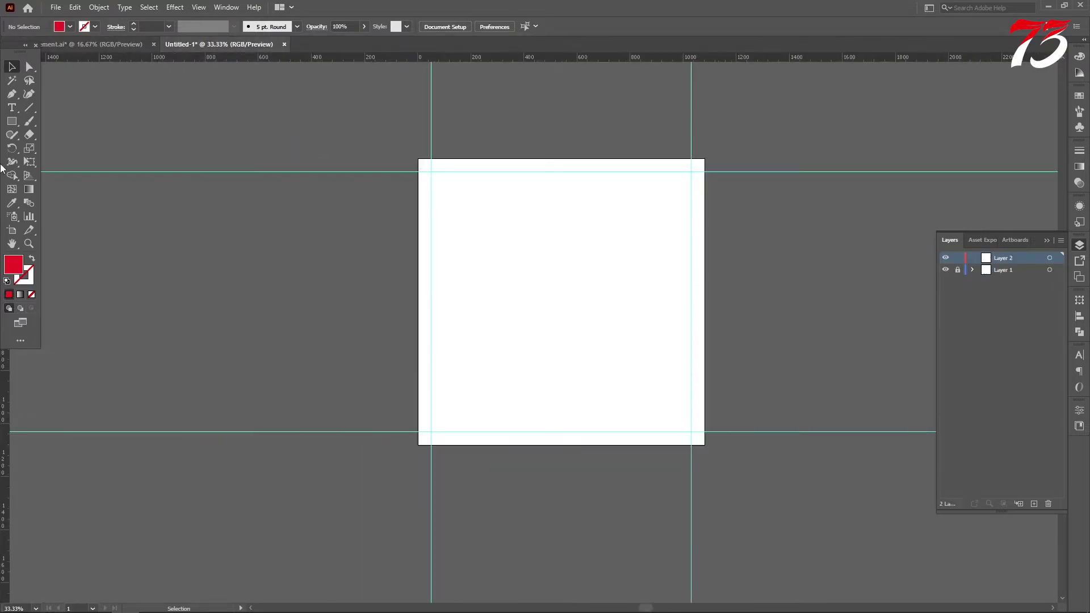
# Draw a 1080 × 1080 px rectangle and center it horizontally and vertically on the artboard
pyautogui.click(10, 121)
pyautogui.scroll(-1, 514, 214)
pyautogui.click(513, 214)
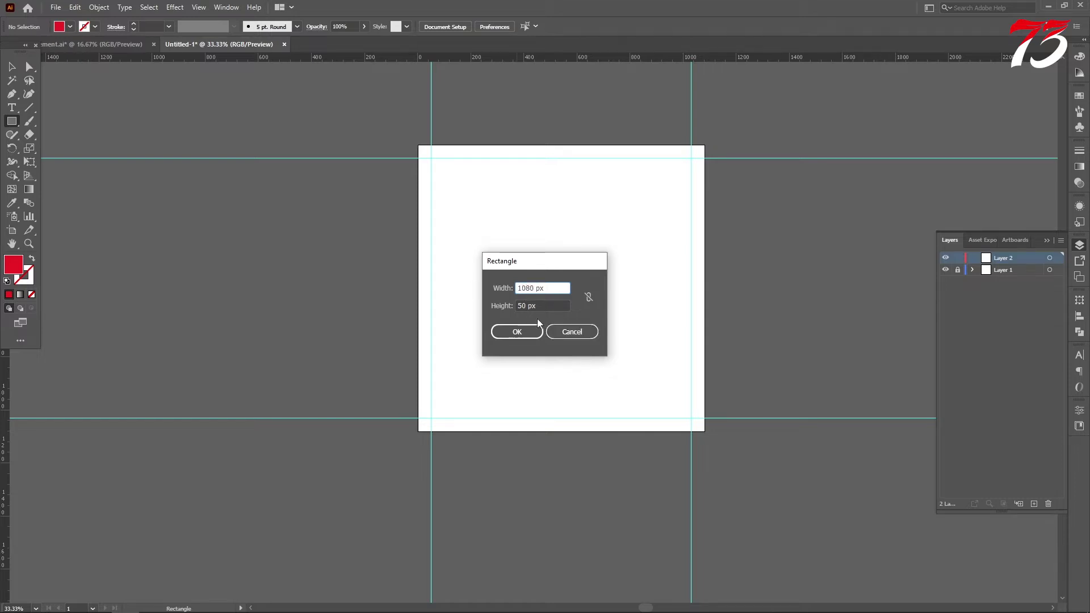
pyautogui.doubleClick(526, 305)
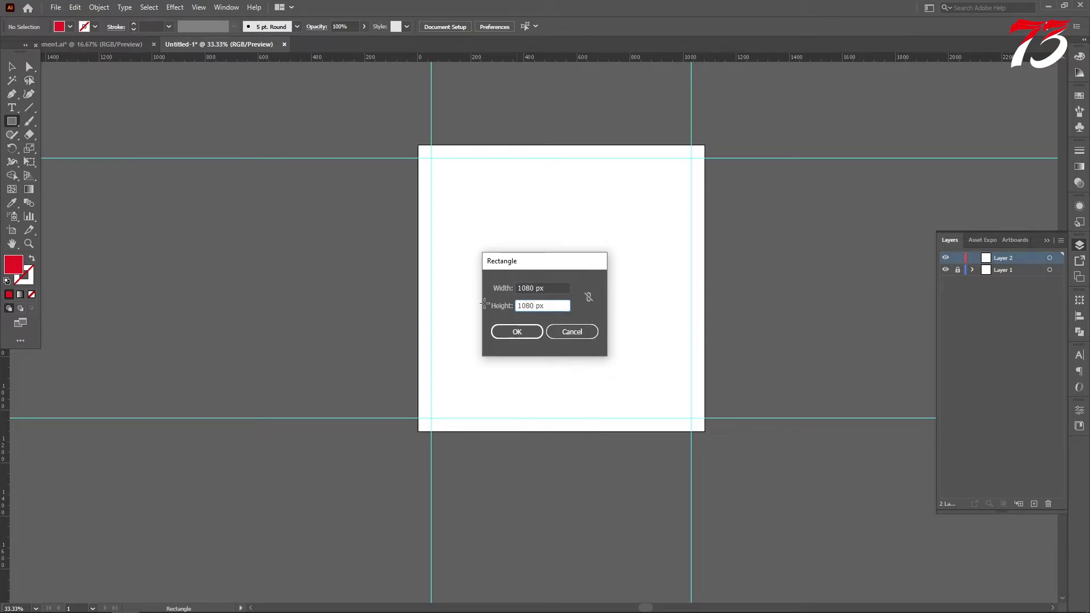
pyautogui.press('Return')
pyautogui.click(12, 67)
pyautogui.click(486, 26)
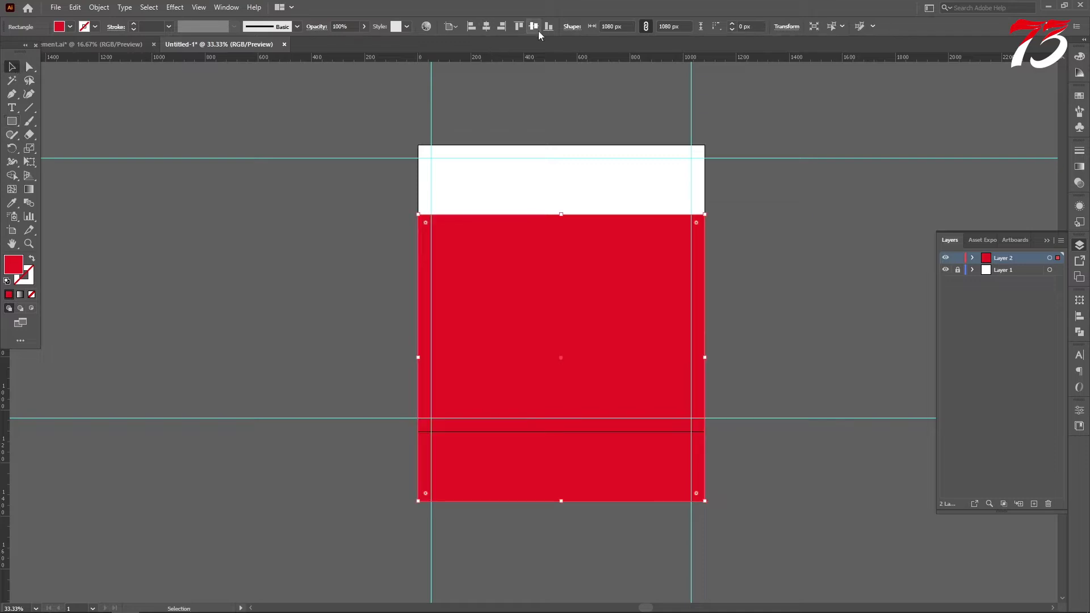
pyautogui.click(533, 26)
# Change the artboard-sized rectangle's fill to white and deselect it
pyautogui.doubleClick(13, 270)
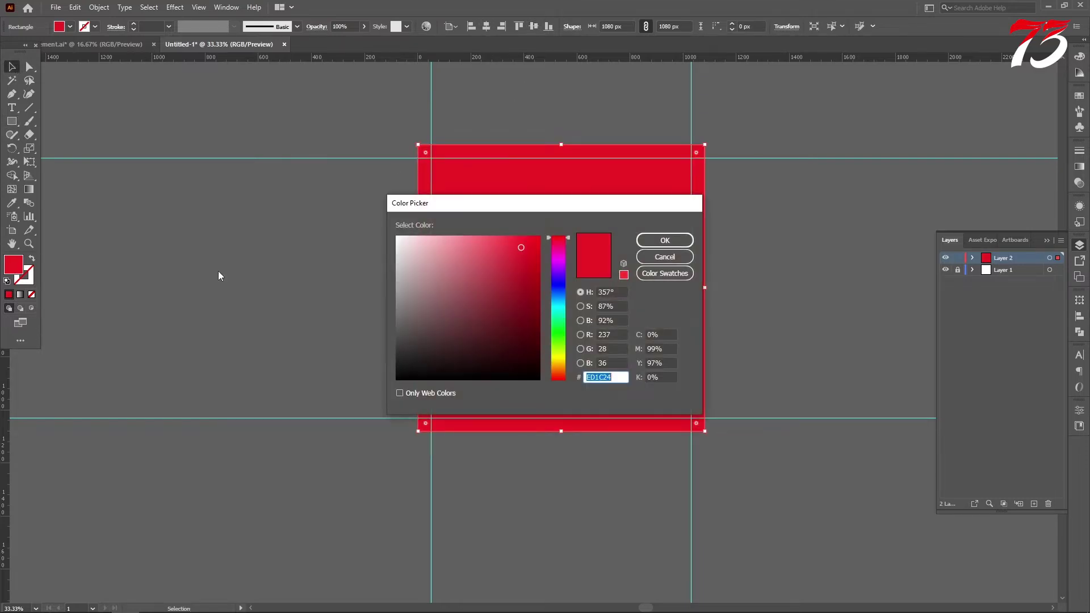
pyautogui.moveTo(400, 242); pyautogui.dragTo(387, 223)
pyautogui.click(678, 243)
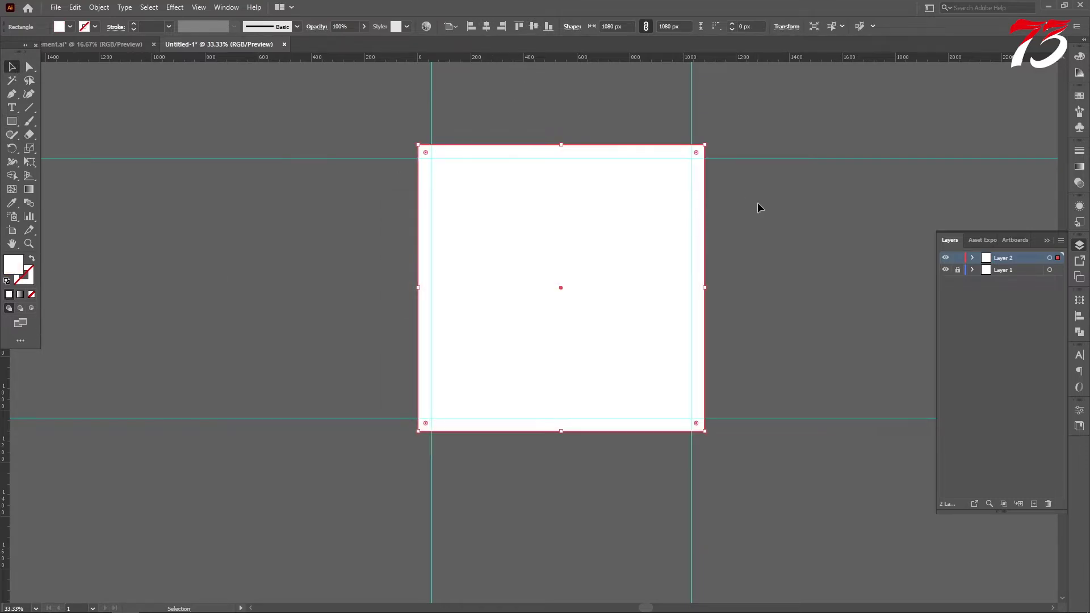
pyautogui.click(764, 213)
pyautogui.click(534, 265)
pyautogui.click(748, 177)
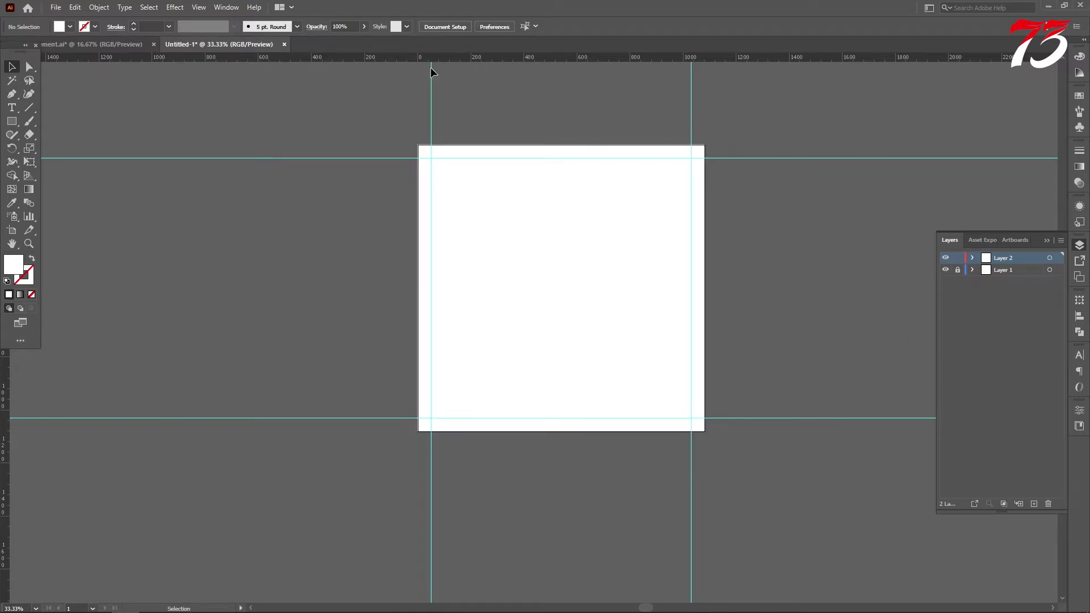
# Copy the construction photos, engineer cutout and two color swatches from the other open document and paste them beside the artboard
pyautogui.click(119, 44)
pyautogui.moveTo(827, 485); pyautogui.dragTo(854, 244)
pyautogui.hotkey('ctrl', '-')
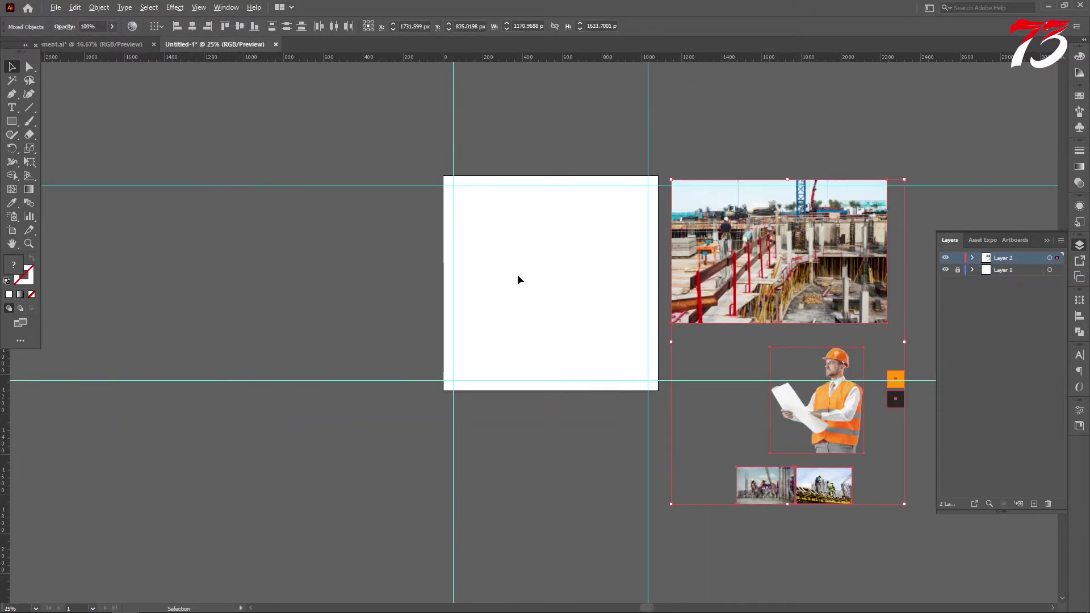
# Move the orange and dark gray swatches to the artboard's left side and shift the large construction-site photo slightly upward
pyautogui.scroll(-3, 517, 277)
pyautogui.moveTo(895, 283); pyautogui.dragTo(392, 187)
pyautogui.scroll(2, 392, 187)
pyautogui.moveTo(817, 229); pyautogui.dragTo(824, 204)
pyautogui.scroll(1, 569, 425)
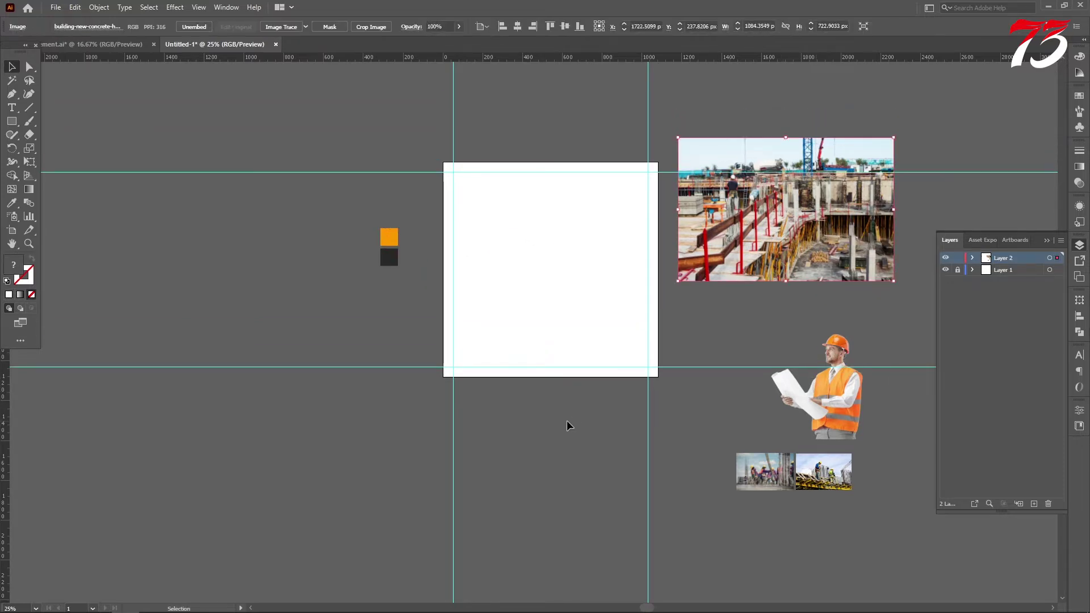
pyautogui.click(569, 426)
# Draw a 1080 × 540.5 px rectangle over the artboard's upper half and fill it with the orange sampled from the swatch
pyautogui.click(12, 121)
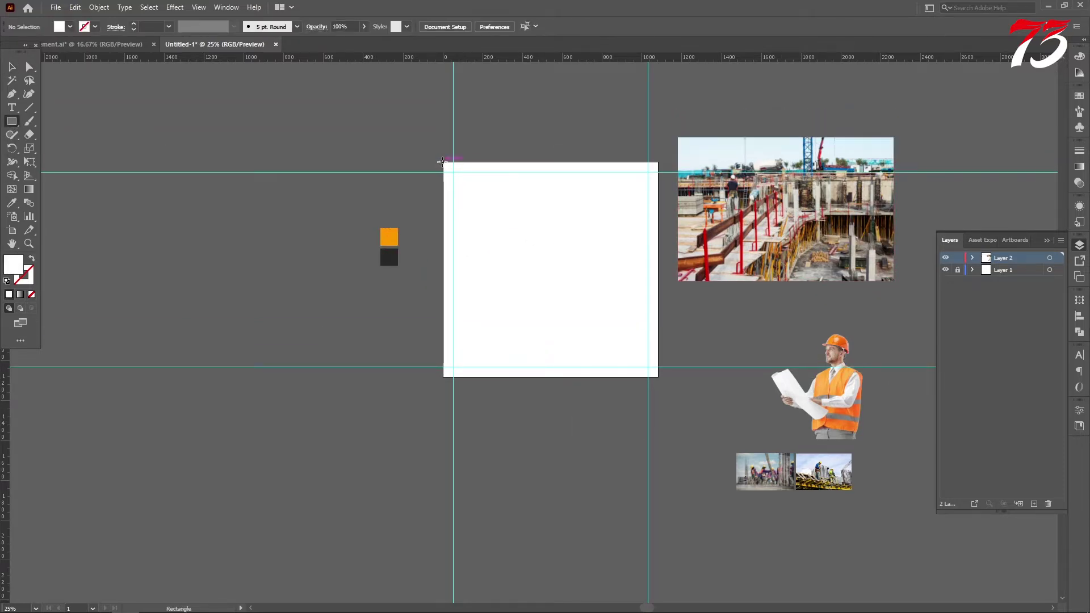
pyautogui.moveTo(442, 161)
pyautogui.mouseDown()
pyautogui.moveTo(606, 255)
pyautogui.moveTo(658, 269)
pyautogui.mouseUp()
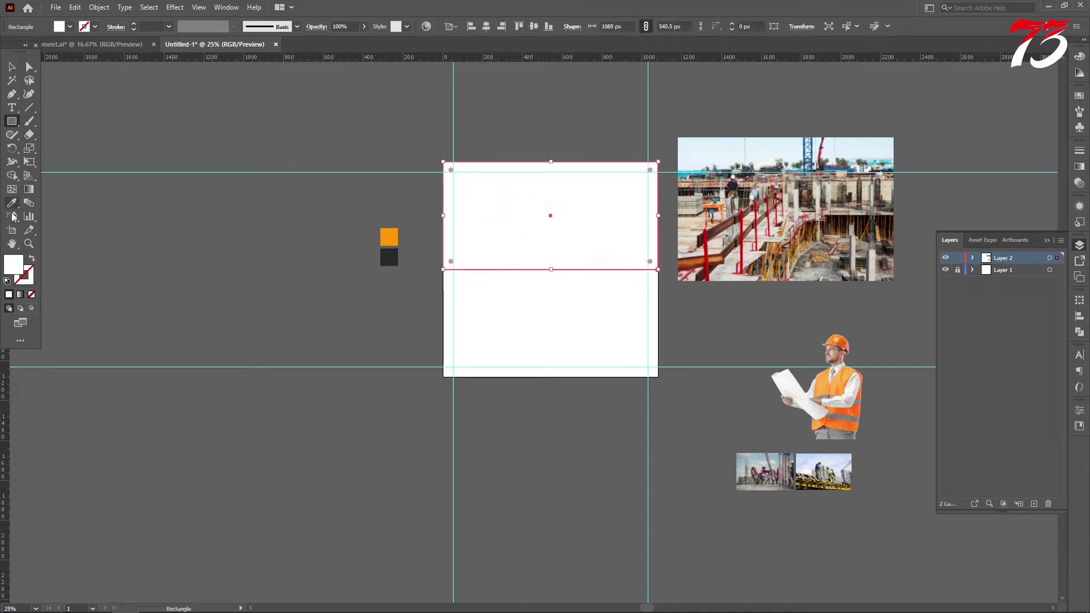
pyautogui.click(12, 203)
pyautogui.click(391, 238)
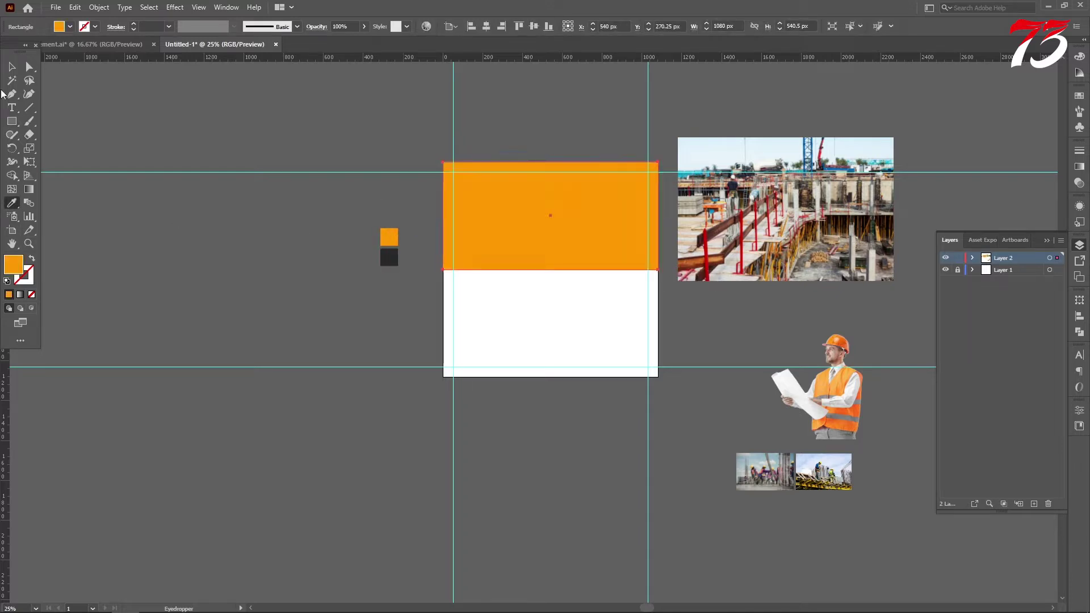
pyautogui.click(12, 67)
pyautogui.click(102, 133)
# Duplicate the orange rectangle, align the copy to the artboard's bottom edge and lower its top edge to form a narrow strip
pyautogui.scroll(2, 567, 249)
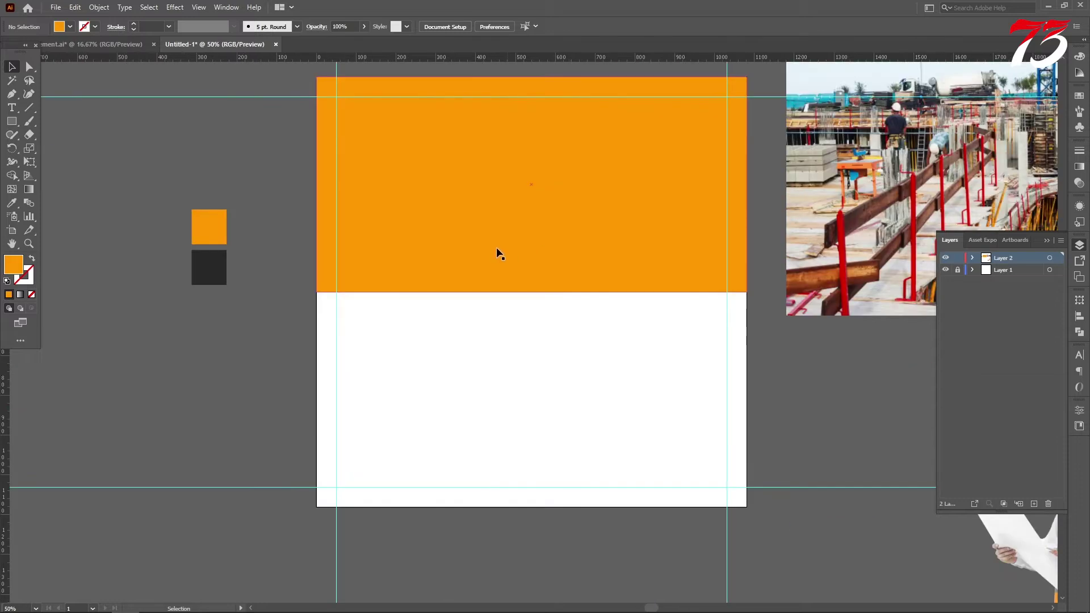
pyautogui.scroll(-1, 477, 249)
pyautogui.keyDown('alt'); pyautogui.moveTo(565, 180); pyautogui.dragTo(564, 287); pyautogui.keyUp('alt')
pyautogui.click(548, 27)
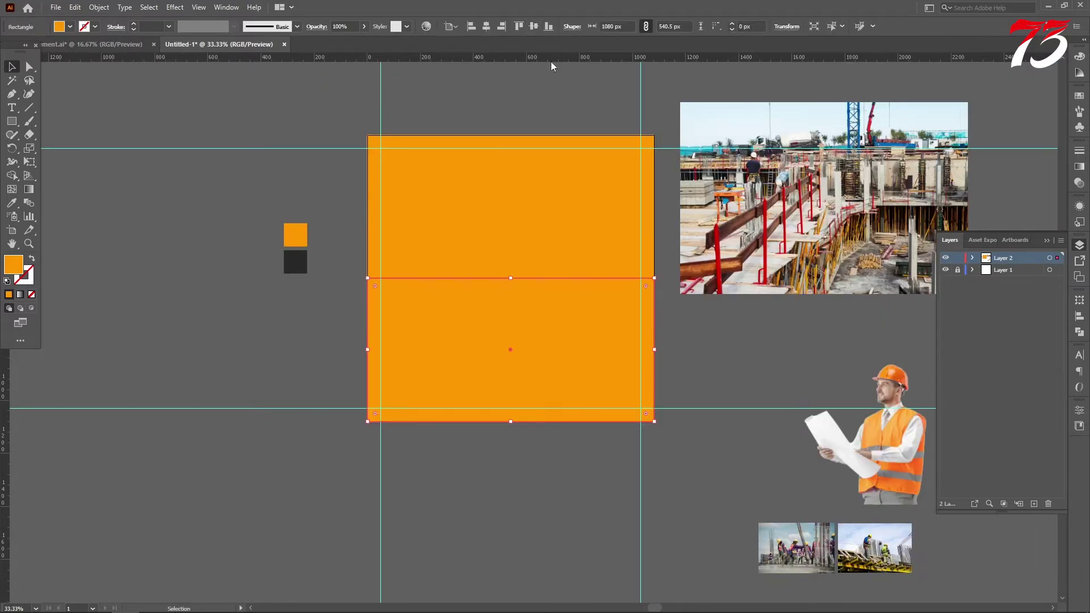
pyautogui.moveTo(510, 277); pyautogui.dragTo(521, 380)
pyautogui.click(472, 332)
# Examine the upper orange block and the bottom orange strip at different zoom levels
pyautogui.scroll(-1, 482, 334)
pyautogui.scroll(2, 498, 338)
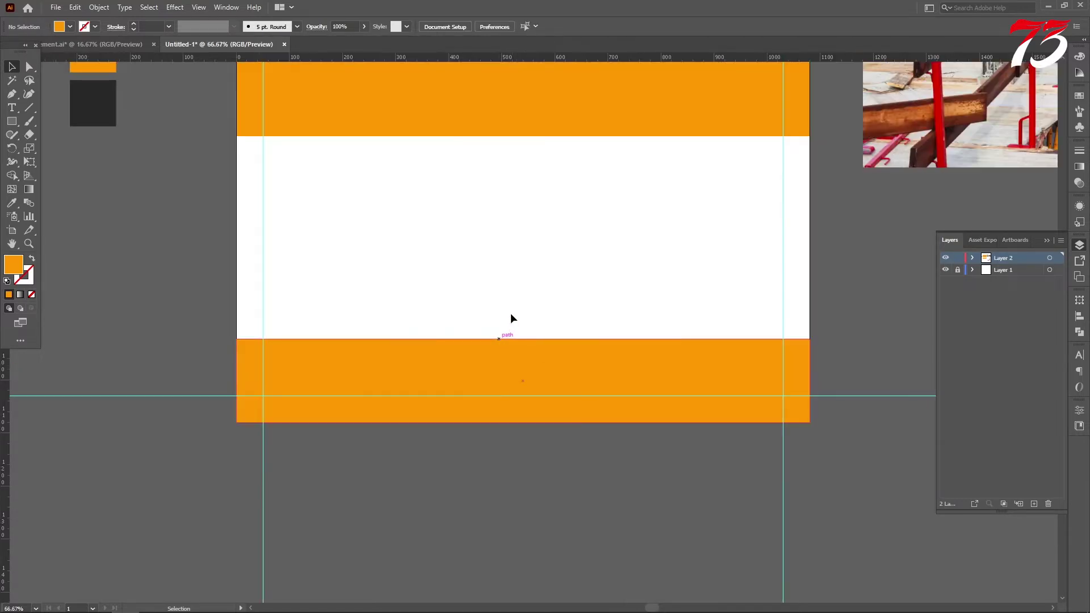
pyautogui.hotkey('ctrl', '-')
pyautogui.hotkey('ctrl', '-')
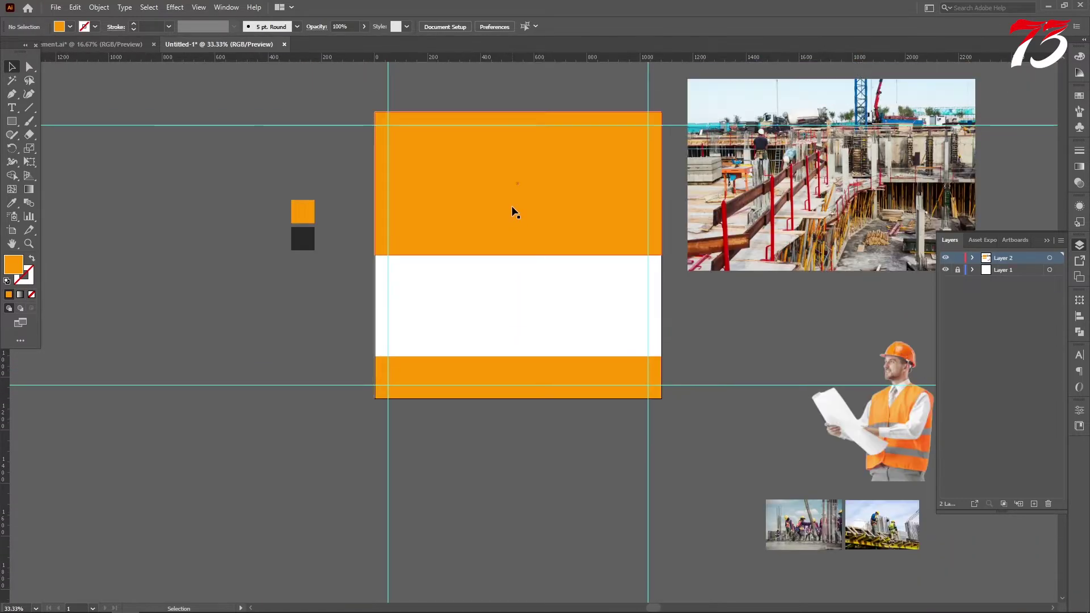
pyautogui.hotkey('ctrl', '=')
pyautogui.hotkey('ctrl', '=')
pyautogui.click(509, 220)
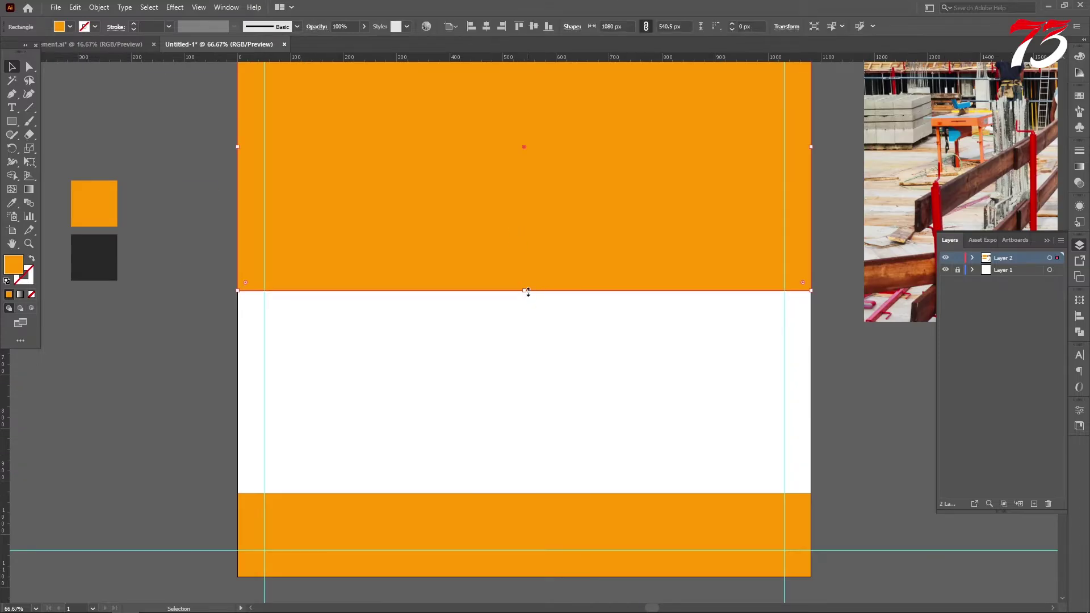
pyautogui.click(260, 367)
pyautogui.hotkey('ctrl', '-')
pyautogui.hotkey('ctrl', '=')
pyautogui.hotkey('ctrl', '=')
pyautogui.hotkey('ctrl', '=')
pyautogui.hotkey('ctrl', '=')
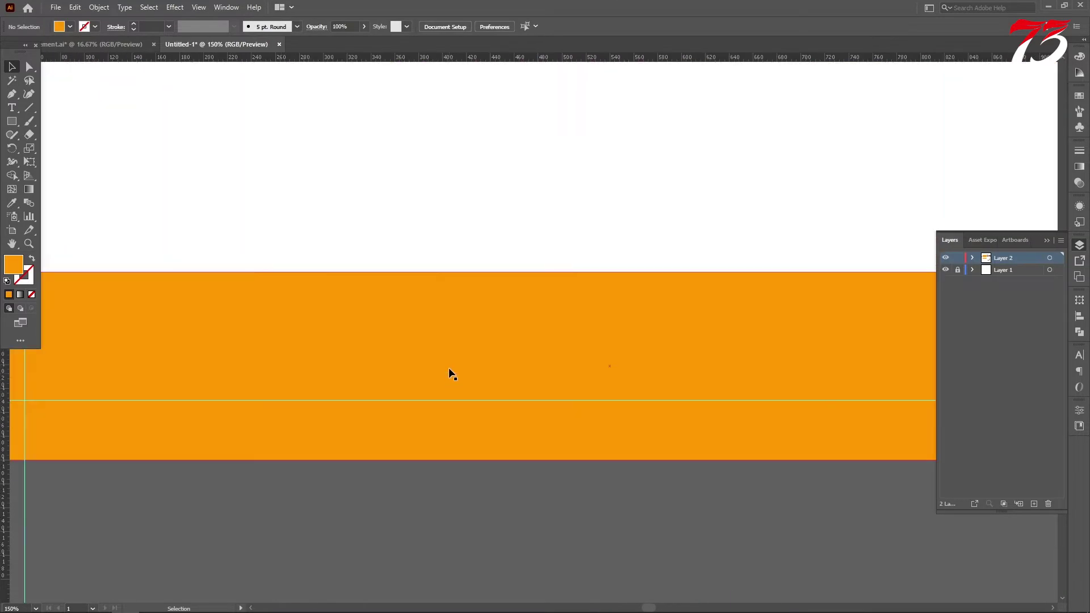
pyautogui.hotkey('ctrl', '-')
pyautogui.click(557, 329)
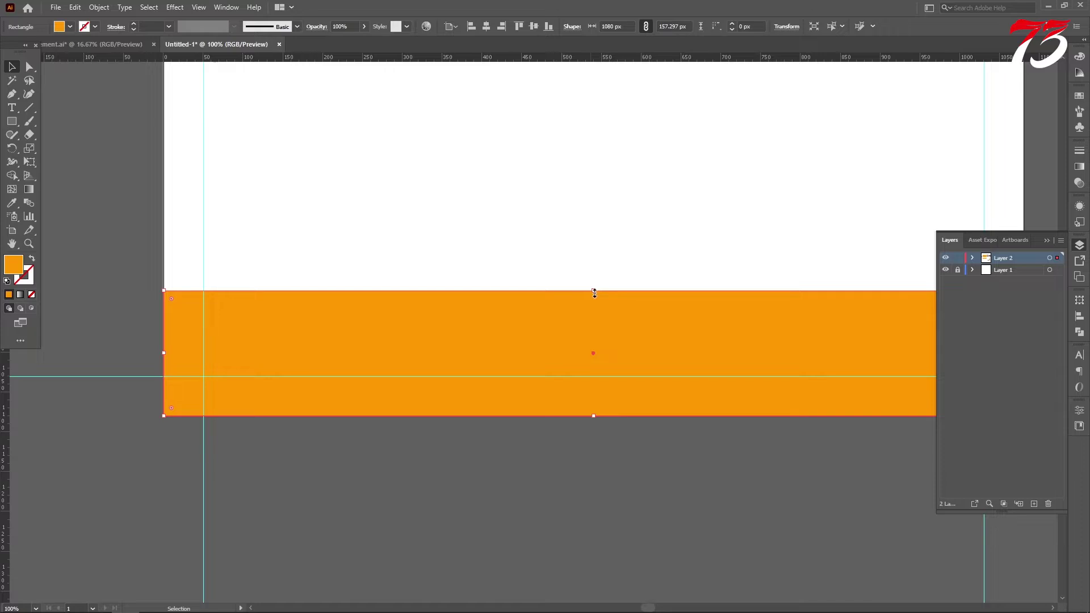
pyautogui.hotkey('ctrl', '-')
pyautogui.hotkey('ctrl', '-')
pyautogui.hotkey('ctrl', '-')
pyautogui.hotkey('ctrl', '-')
pyautogui.click(566, 291)
pyautogui.scroll(1, 566, 291)
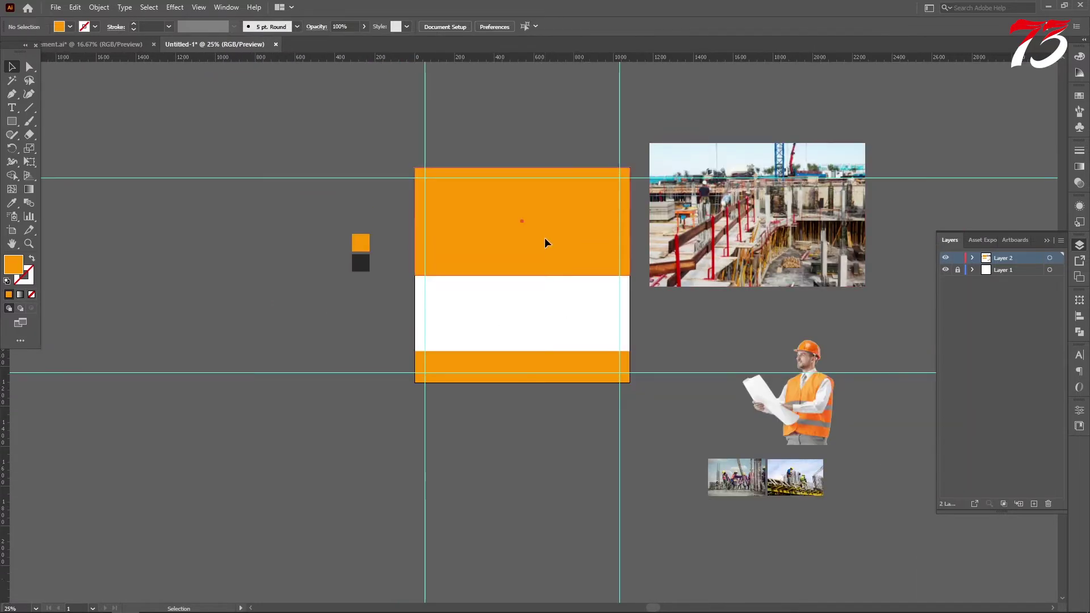
# Duplicate the upper orange rectangle in place and lock the top copy in the layer list
pyautogui.click(544, 243)
pyautogui.click(572, 316)
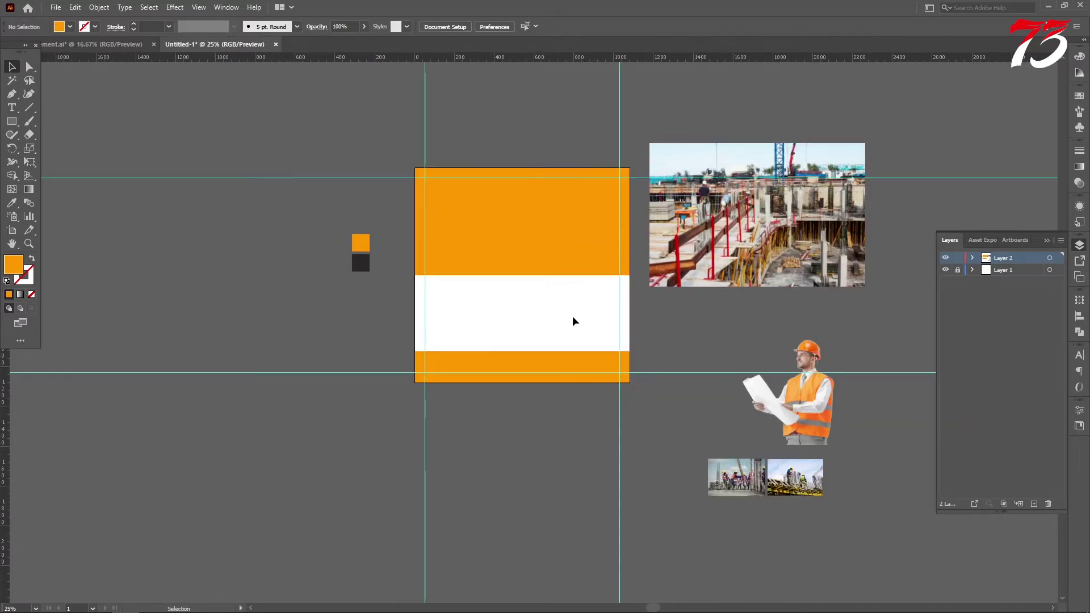
pyautogui.click(972, 258)
pyautogui.click(958, 282)
# Place the large construction-site photo over the upper half, center it horizontally and clip it to the unlocked orange rectangle
pyautogui.moveTo(796, 259); pyautogui.dragTo(564, 255)
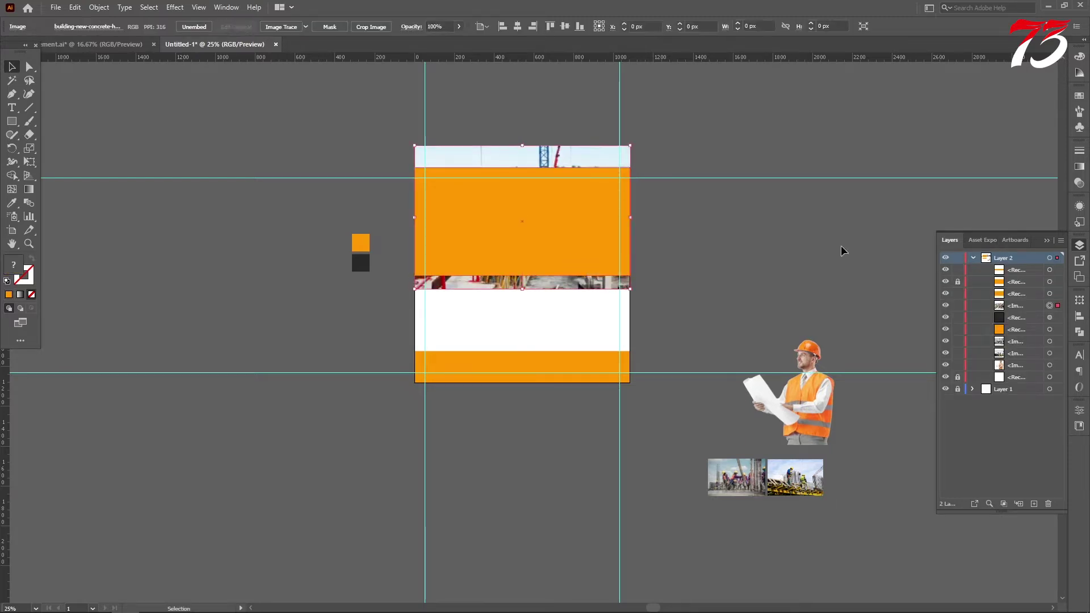
pyautogui.click(520, 28)
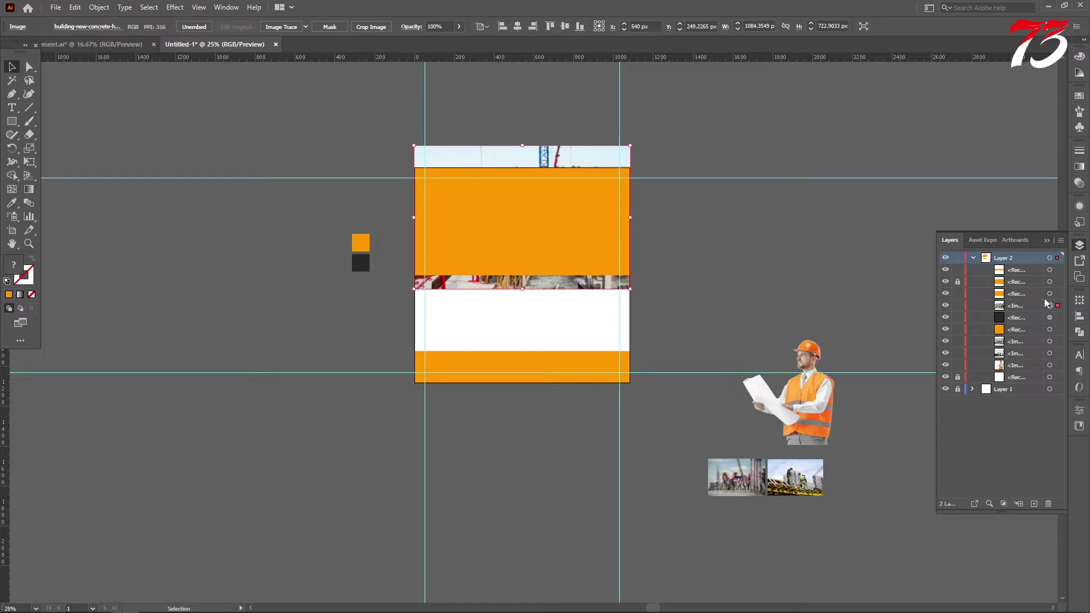
pyautogui.keyDown('shift'); pyautogui.click(1049, 294); pyautogui.keyUp('shift')
pyautogui.rightClick(523, 203)
pyautogui.click(573, 316)
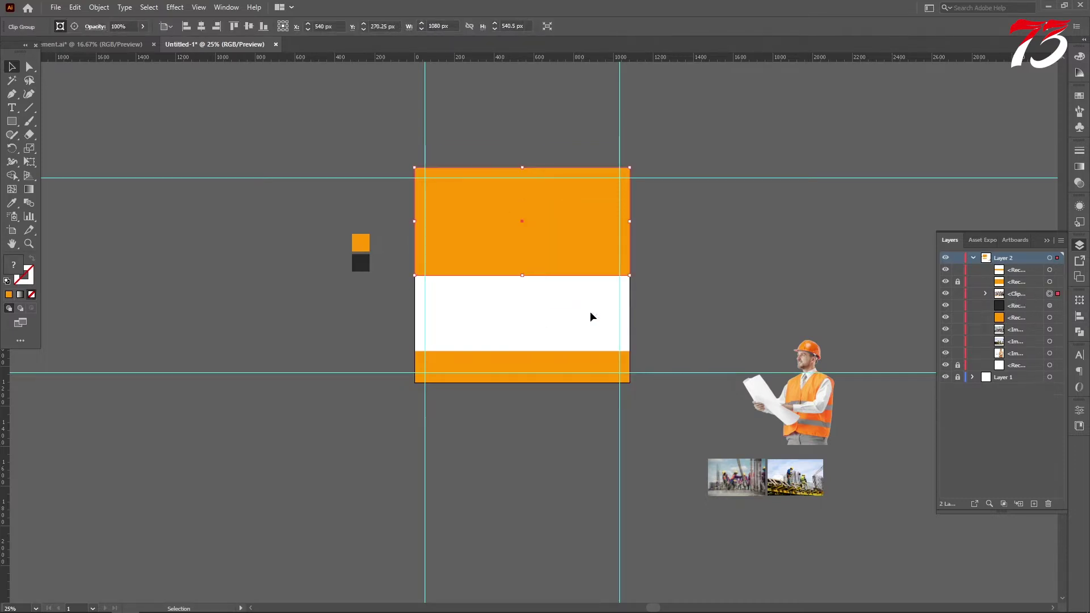
# Unlock the remaining upper orange rectangle, fill it with the dark gray swatch color and set its blend mode to Multiply
pyautogui.click(1049, 281)
pyautogui.click(11, 203)
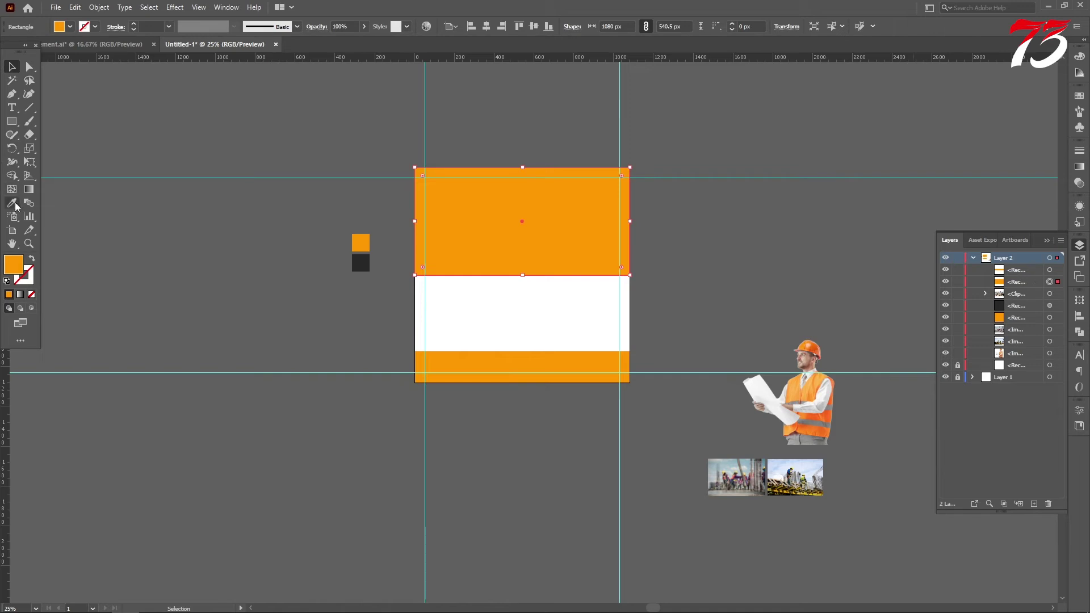
pyautogui.click(362, 262)
pyautogui.click(1077, 184)
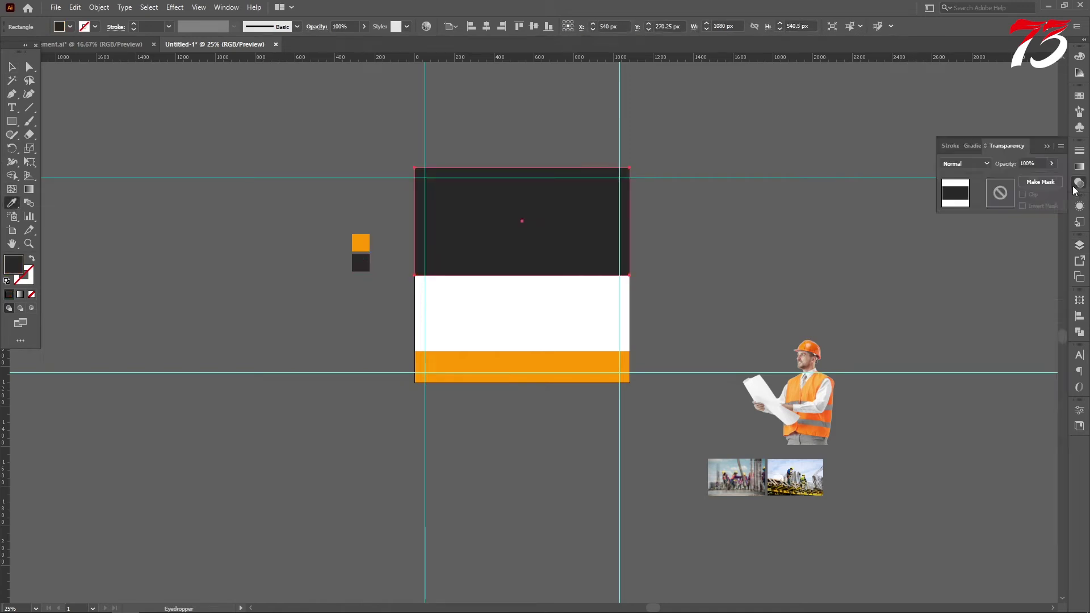
pyautogui.click(965, 163)
pyautogui.click(965, 199)
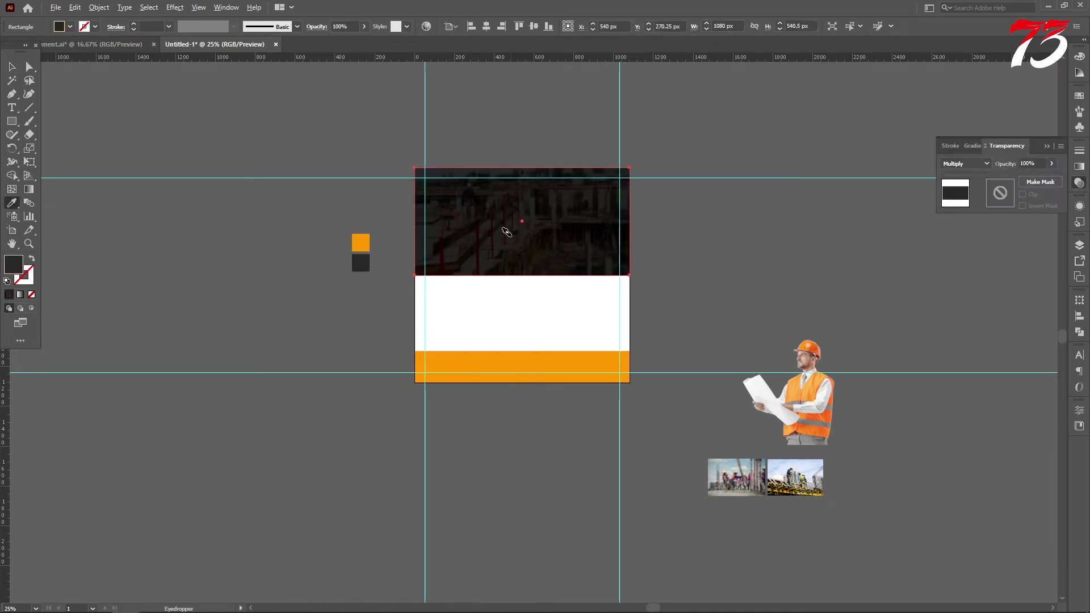
# Try an opacity of 50% on the dark gray overlay above the construction photo
pyautogui.scroll(3, 506, 230)
pyautogui.click(341, 26)
pyautogui.write('50')
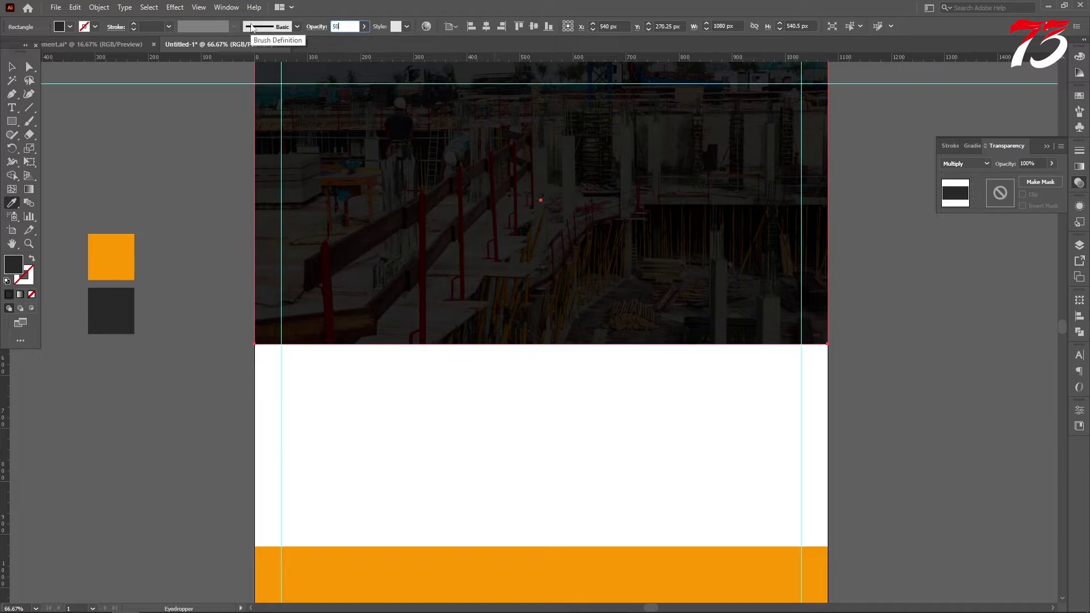
pyautogui.press('Return')
pyautogui.scroll(-1, 681, 283)
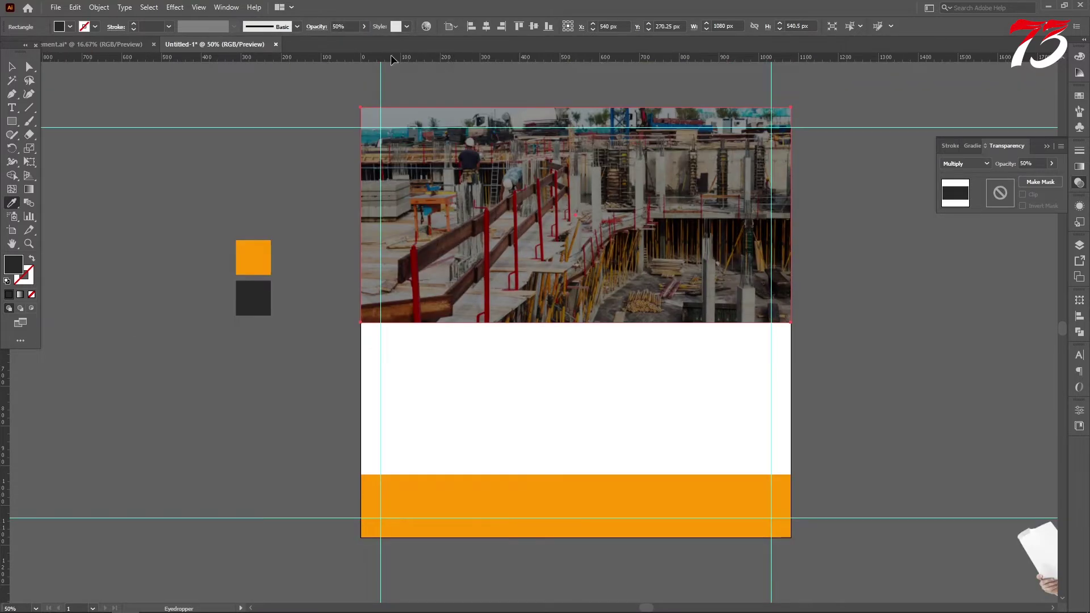
# Set the dark gray overlay's opacity to 40% and deselect it
pyautogui.moveTo(353, 26); pyautogui.dragTo(272, 23)
pyautogui.write('40')
pyautogui.press('Return')
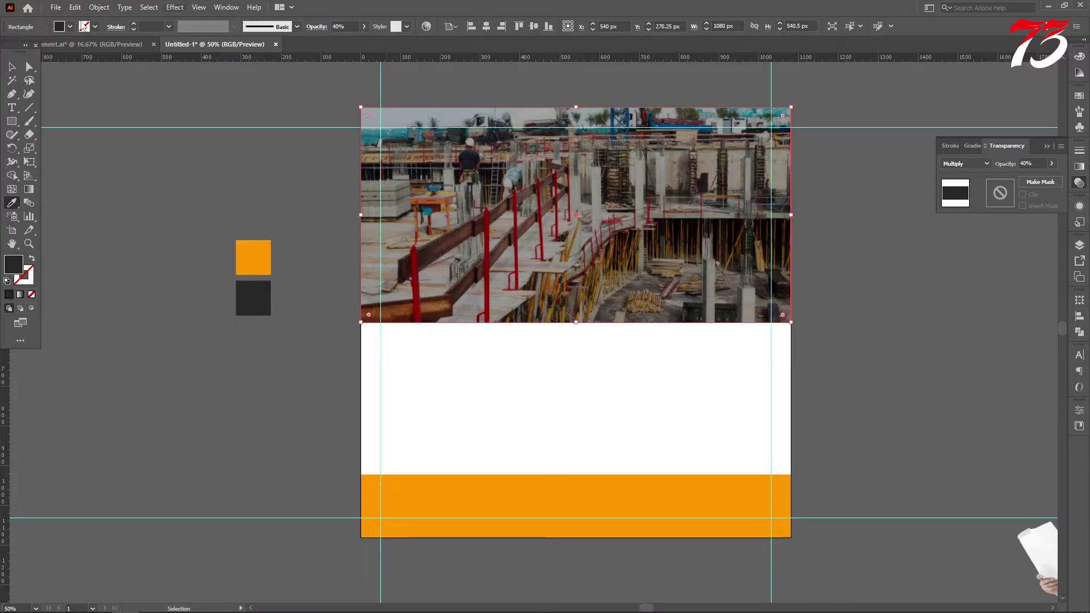
pyautogui.click(11, 66)
pyautogui.click(211, 175)
# Copy the white wrinkled texture from the other open document and paste it over the artboard's lower area
pyautogui.scroll(-1, 285, 227)
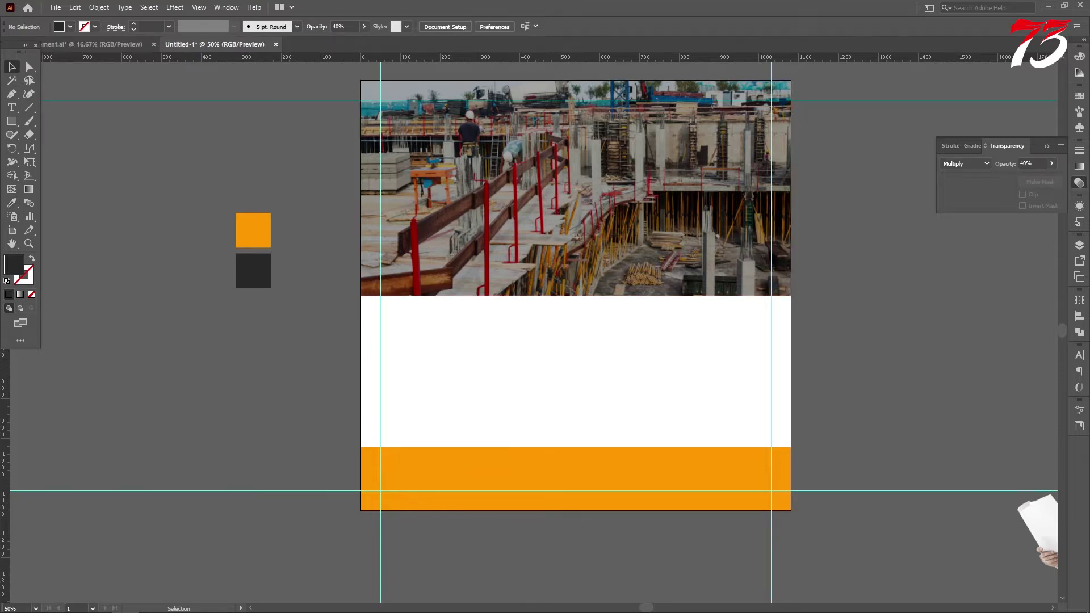
pyautogui.scroll(-2, 585, 307)
pyautogui.scroll(-2, 590, 318)
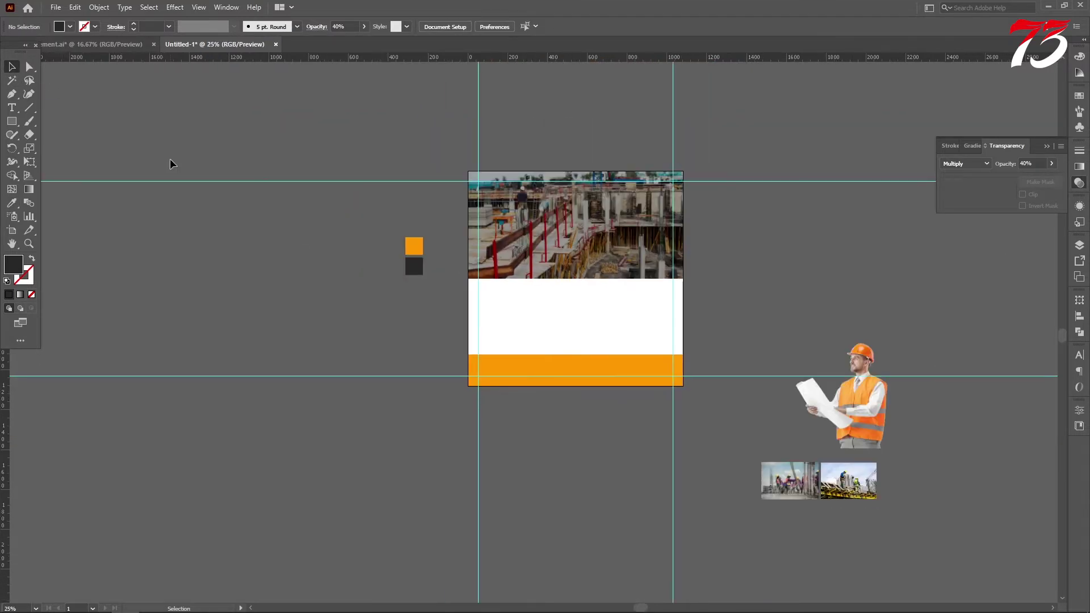
pyautogui.click(99, 44)
pyautogui.moveTo(472, 227); pyautogui.dragTo(310, 139)
pyautogui.moveTo(594, 318); pyautogui.dragTo(600, 312)
pyautogui.scroll(-2, 600, 311)
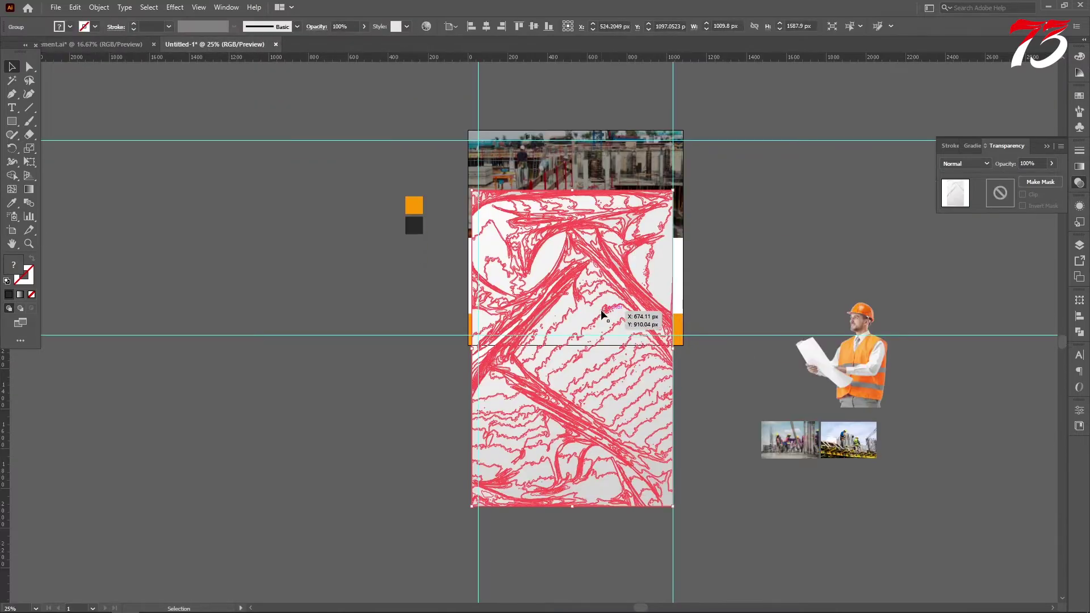
# Resize the wrinkled texture to the artboard's 1080 px width and bring its bottom edge up to the artboard's bottom edge
pyautogui.scroll(1, 674, 346)
pyautogui.moveTo(674, 349); pyautogui.dragTo(688, 350)
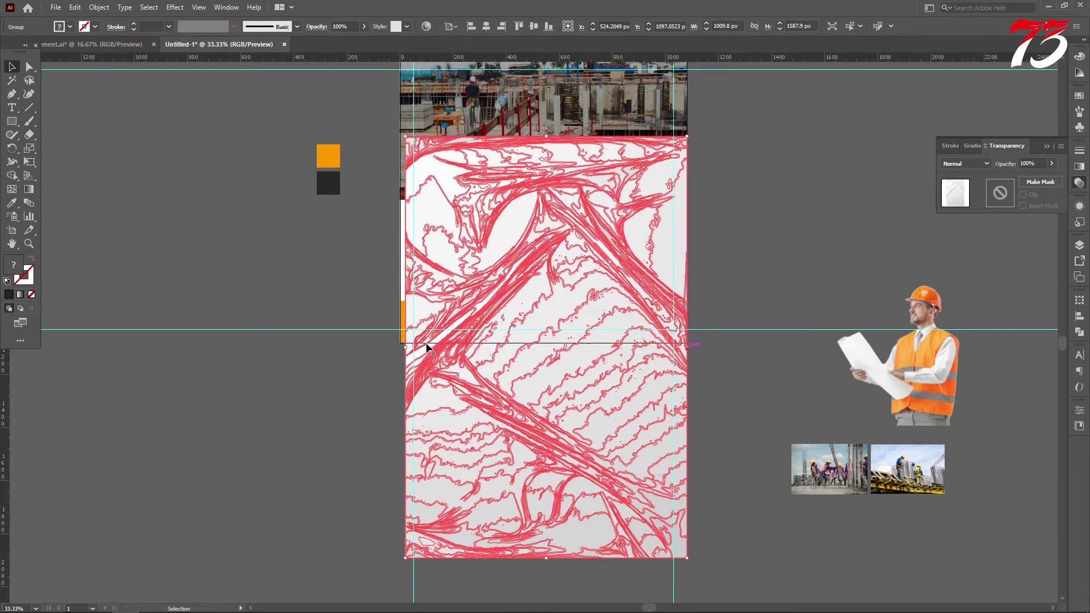
pyautogui.moveTo(546, 137); pyautogui.dragTo(547, 200)
pyautogui.moveTo(405, 375); pyautogui.dragTo(400, 376)
pyautogui.scroll(-5, 561, 189)
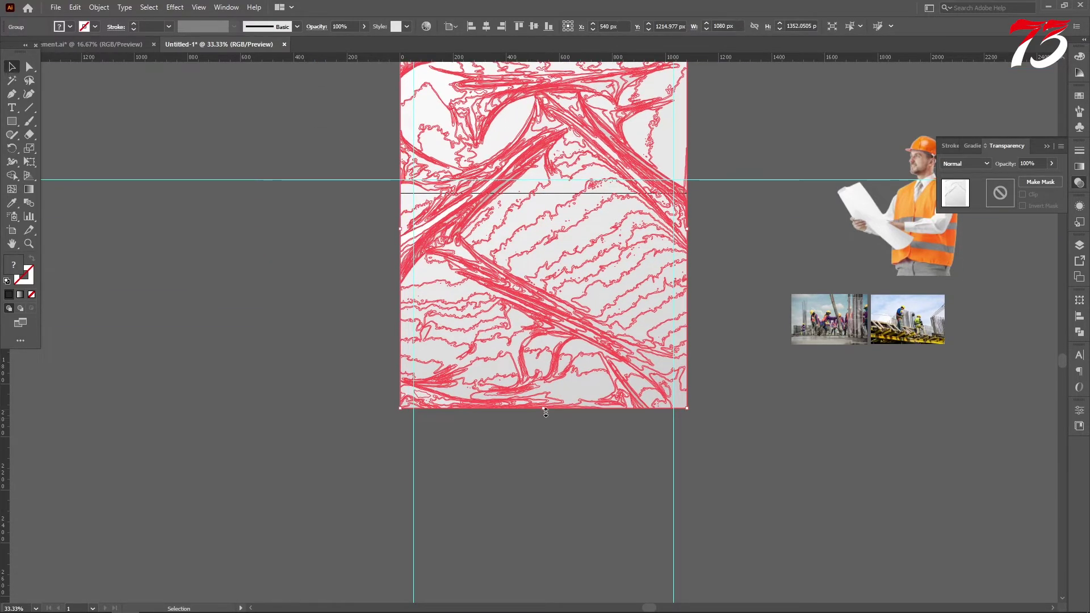
pyautogui.moveTo(545, 412); pyautogui.dragTo(521, 194)
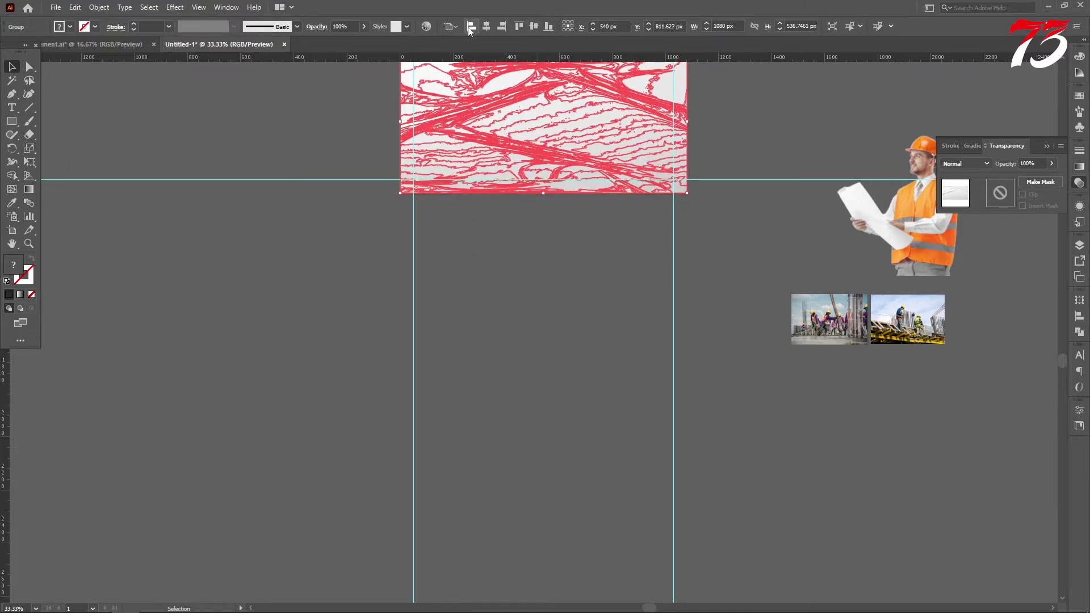
# Extend the texture's top edge up to the construction photo's lower edge, making it 539.5 px high
pyautogui.scroll(4, 685, 193)
pyautogui.scroll(-6, 728, 343)
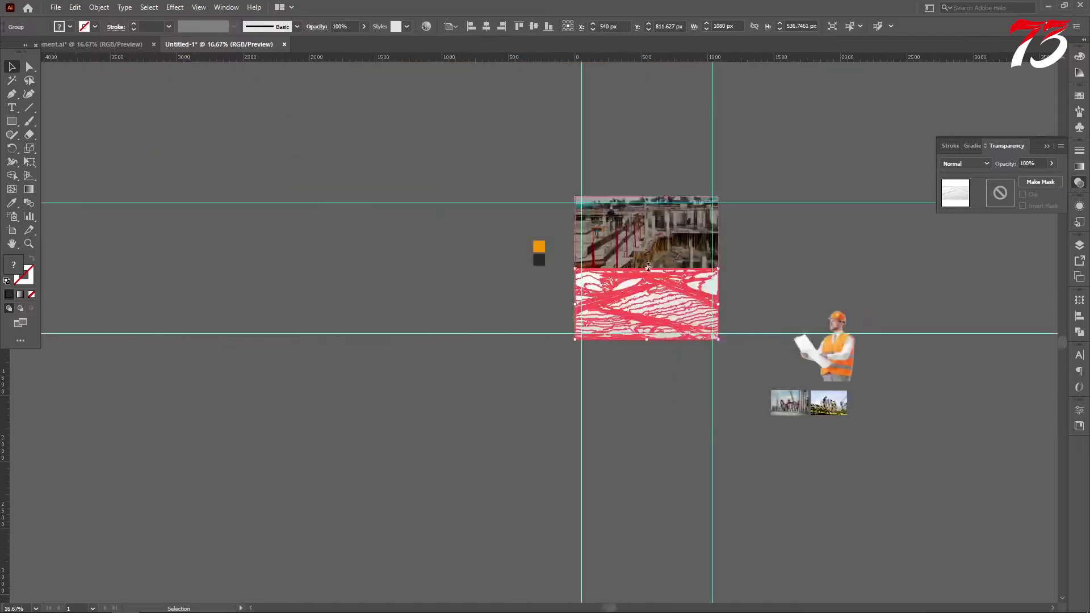
pyautogui.scroll(6, 647, 279)
pyautogui.scroll(4, 648, 185)
pyautogui.moveTo(652, 250)
pyautogui.mouseDown()
pyautogui.moveTo(653, 323)
pyautogui.moveTo(642, 246)
pyautogui.mouseUp()
pyautogui.scroll(-8, 641, 246)
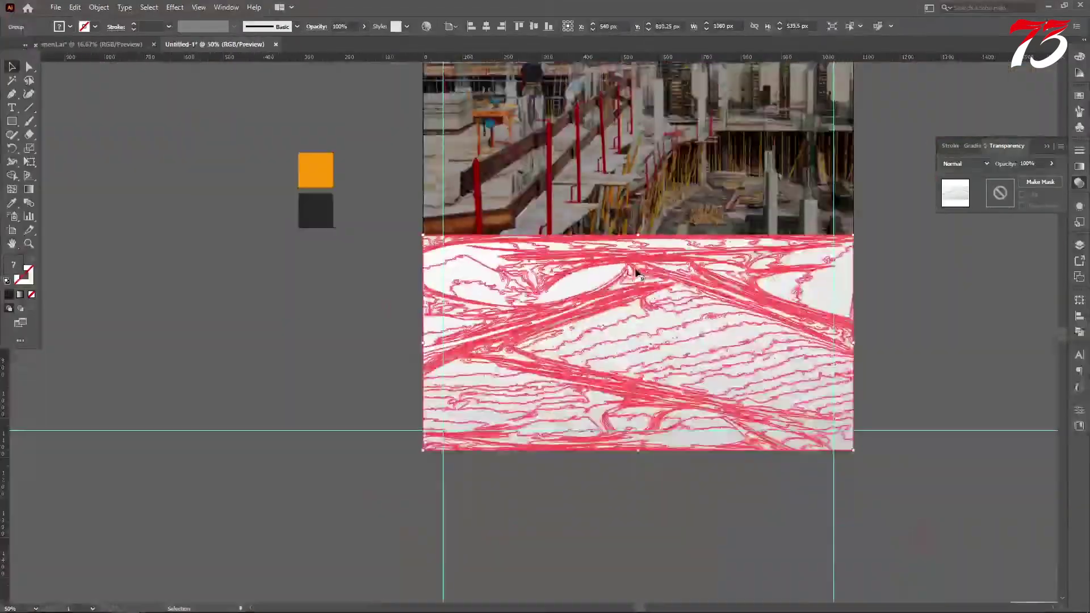
# Send the wrinkled texture behind the bottom orange strip
pyautogui.click(336, 271)
pyautogui.click(594, 275)
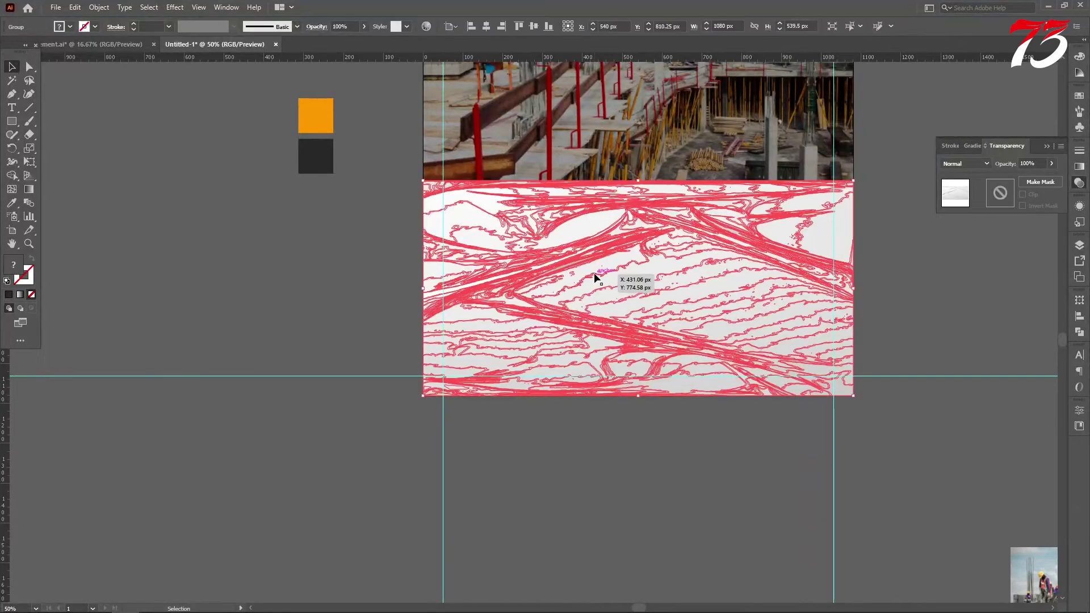
pyautogui.click(291, 250)
# Set the bottom orange strip's blend mode to Multiply over the wrinkled texture
pyautogui.click(605, 353)
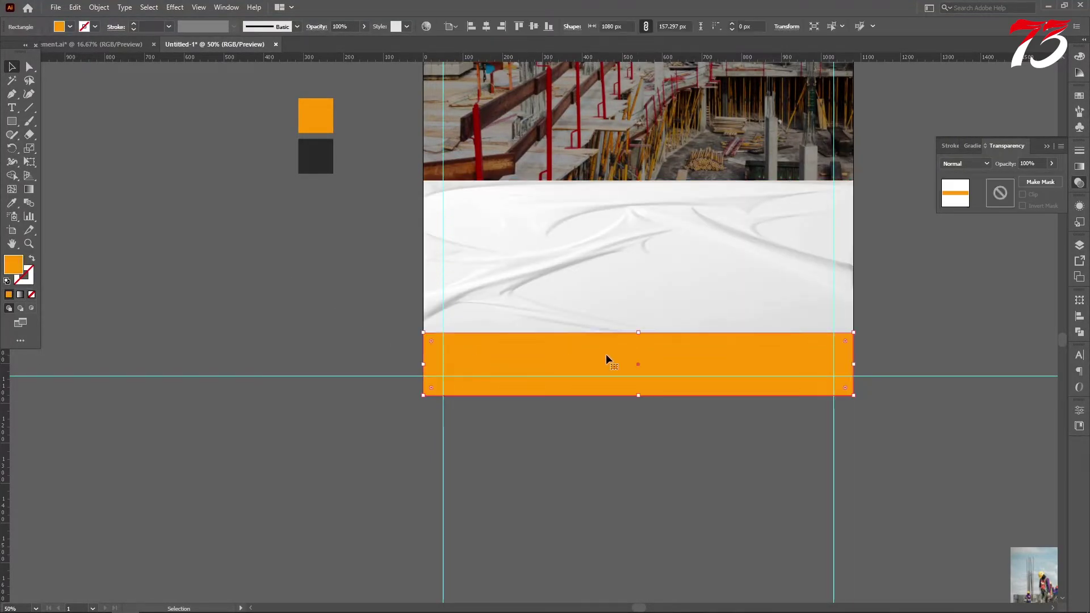
pyautogui.click(965, 163)
pyautogui.click(963, 207)
pyautogui.scroll(1, 264, 315)
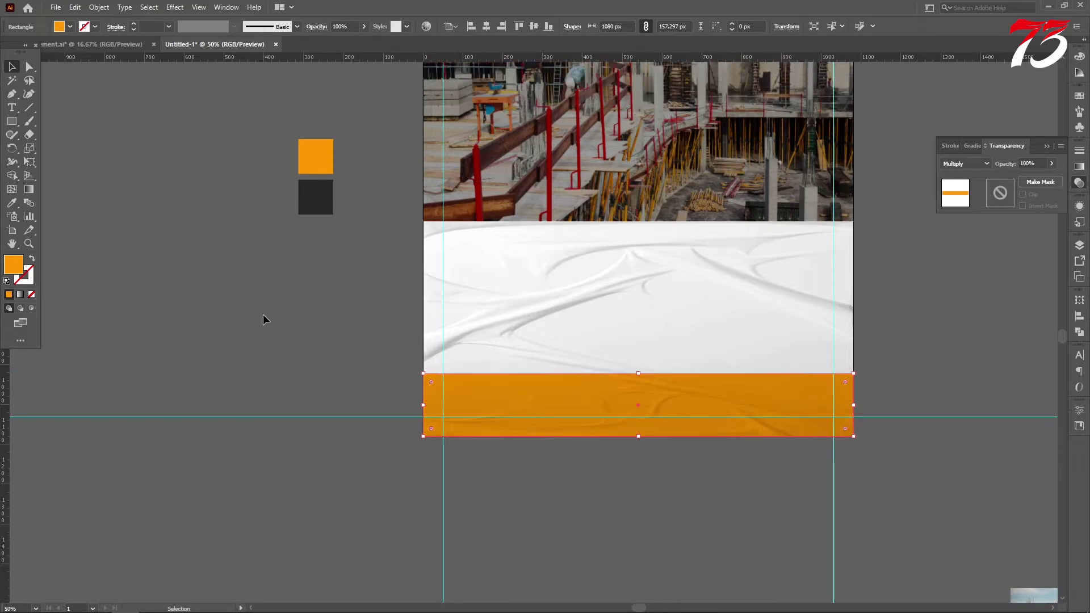
pyautogui.click(262, 313)
# Try an opacity of 70% on the wrinkled texture
pyautogui.scroll(-1, 331, 294)
pyautogui.scroll(-1, 331, 294)
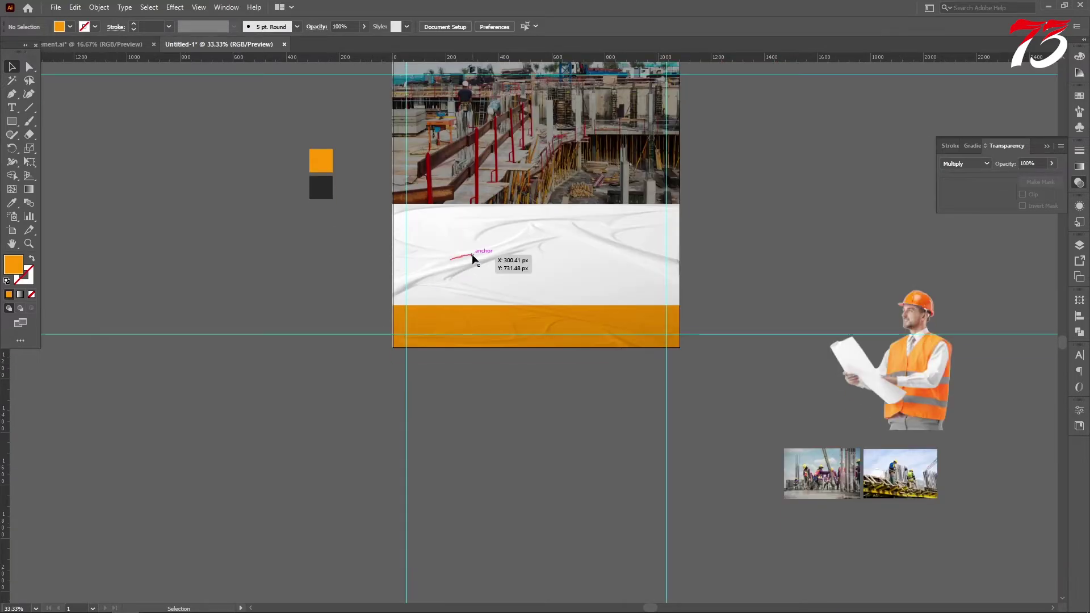
pyautogui.click(474, 250)
pyautogui.click(342, 26)
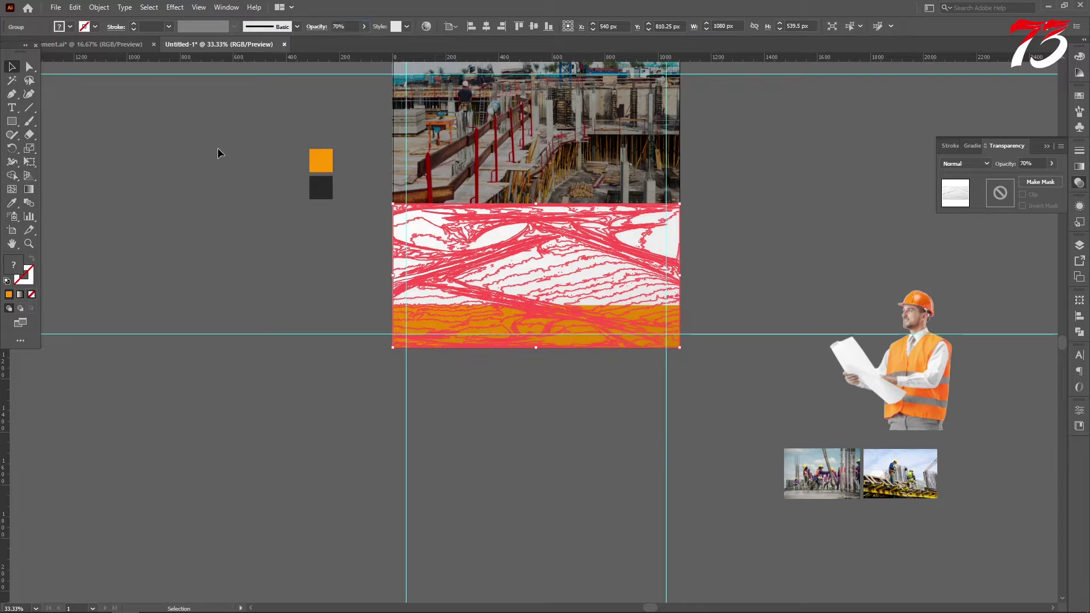
pyautogui.click(215, 181)
# Set the wrinkled texture's opacity to 50%
pyautogui.scroll(3, 499, 266)
pyautogui.scroll(-2, 511, 270)
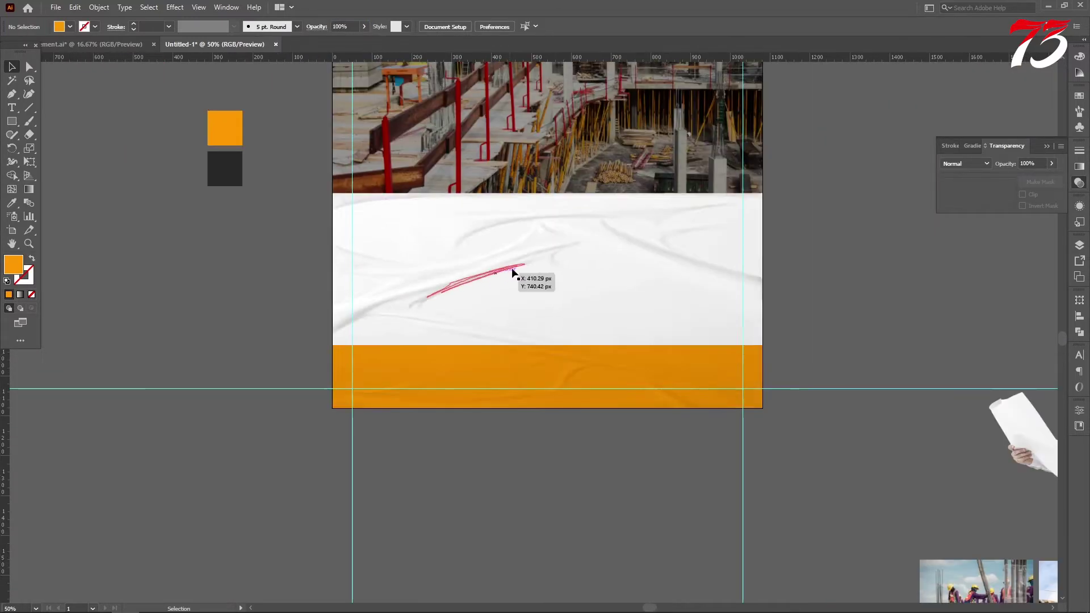
pyautogui.click(514, 272)
pyautogui.click(343, 27)
pyautogui.write('5')
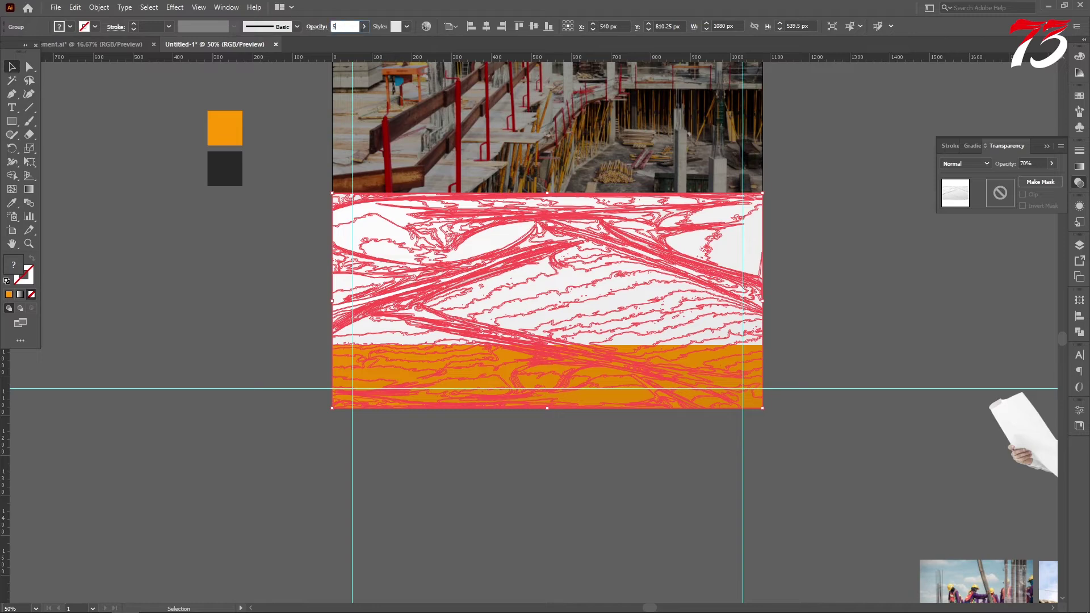
pyautogui.write('0')
pyautogui.press('Return')
pyautogui.click(207, 310)
pyautogui.scroll(1, 227, 304)
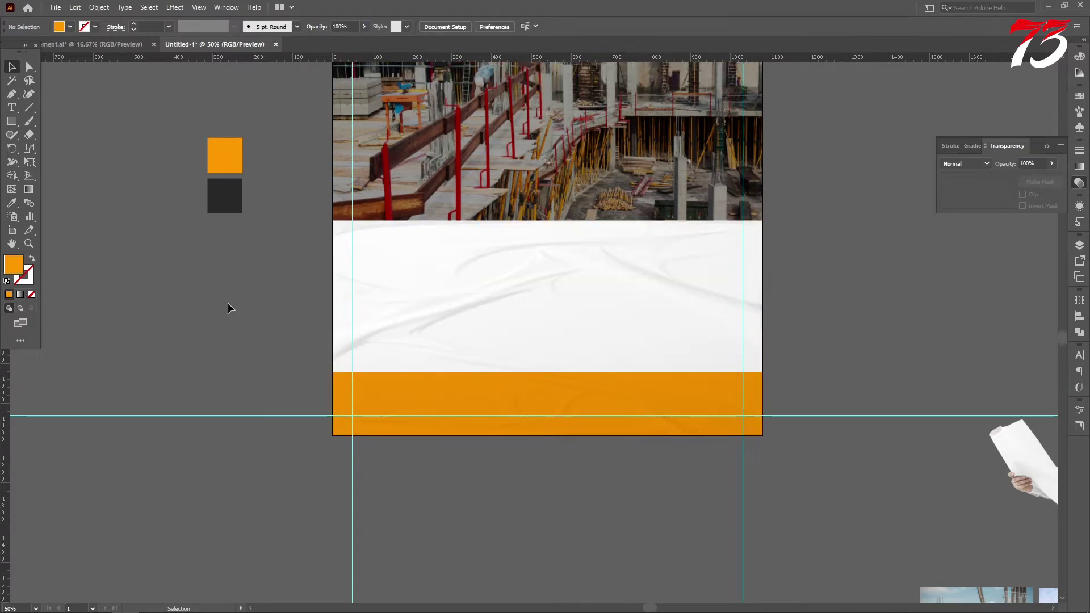
pyautogui.scroll(-2, 812, 307)
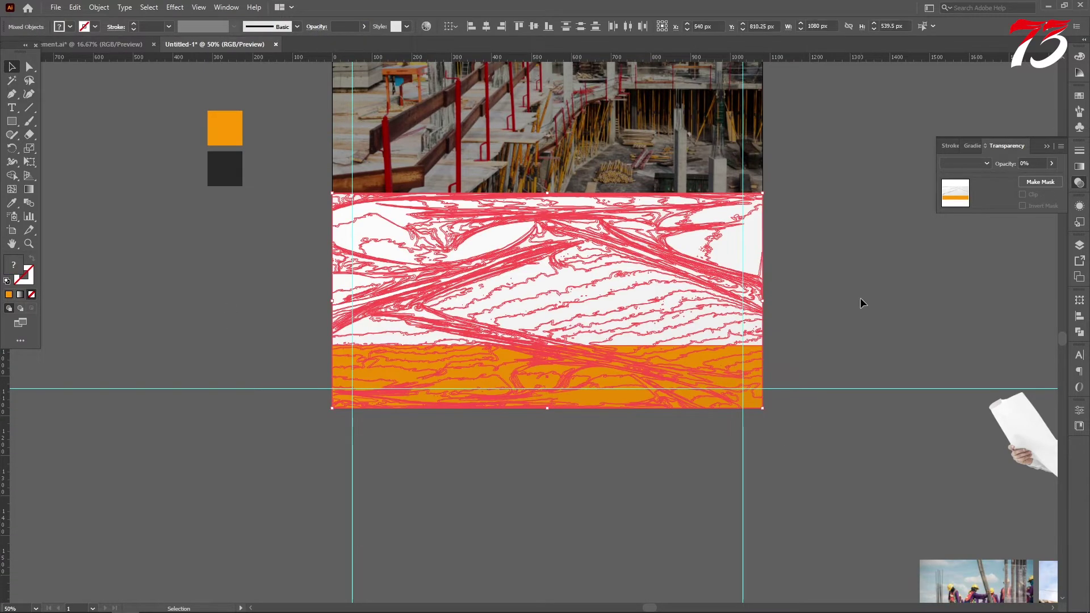
# Place a new placeholder text object over the construction photo near the artboard's left margin guide
pyautogui.scroll(-3, 627, 306)
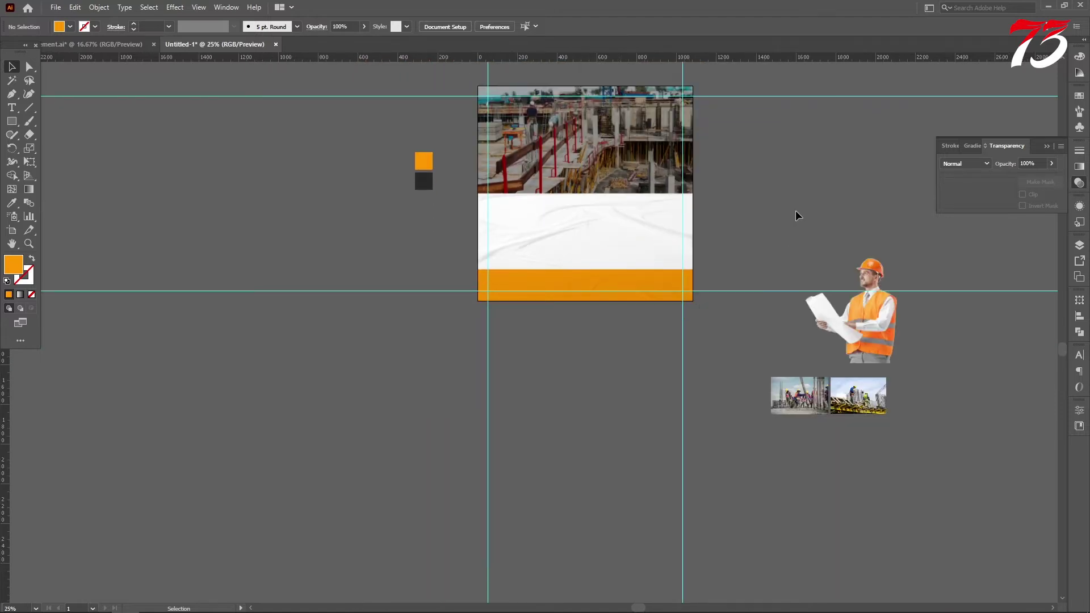
pyautogui.click(13, 109)
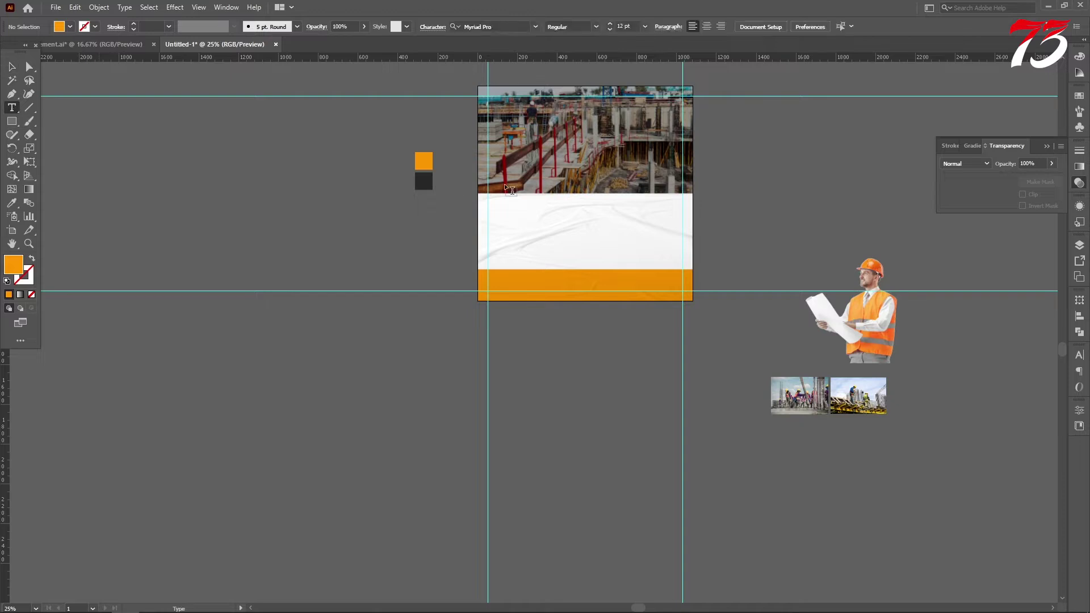
pyautogui.scroll(3, 528, 128)
pyautogui.scroll(3, 497, 159)
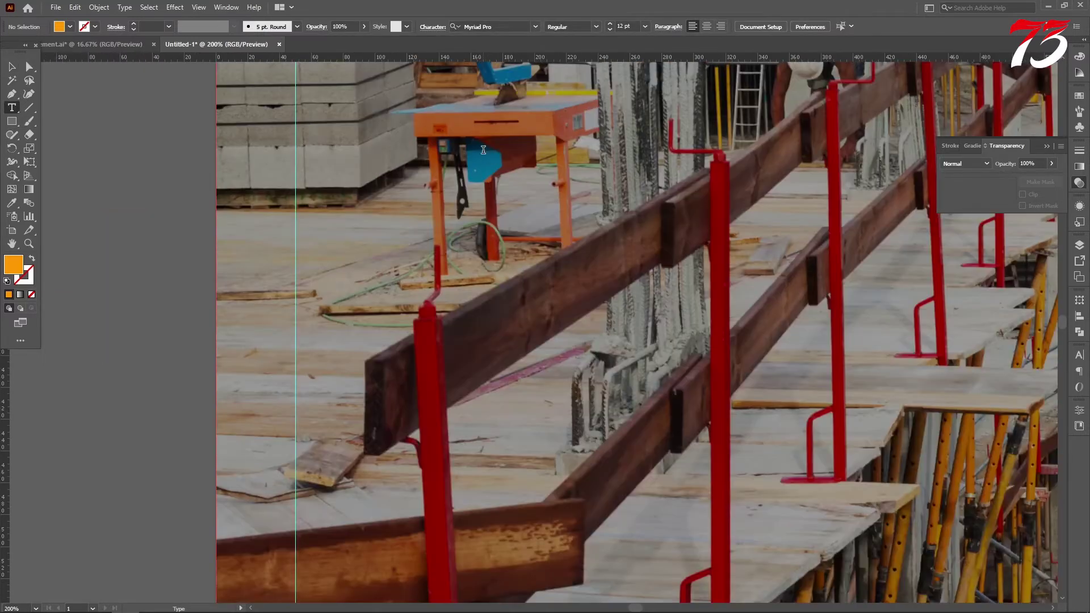
pyautogui.click(484, 151)
pyautogui.click(11, 67)
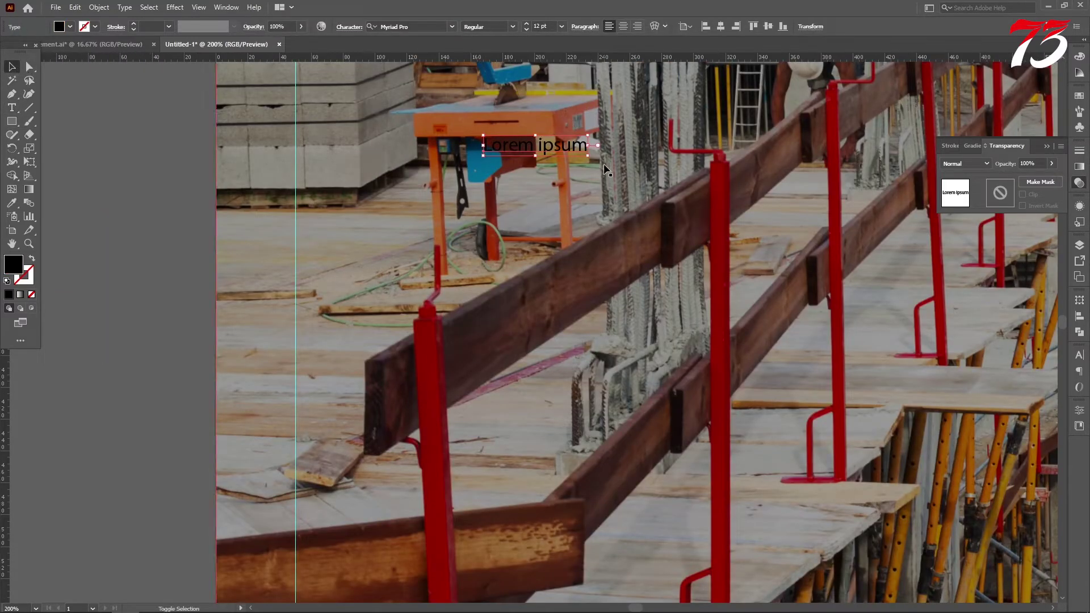
# Enlarge the placeholder text over the construction photo to about 32 pt and fill it with white (FFFFFF)
pyautogui.moveTo(588, 155); pyautogui.dragTo(686, 200)
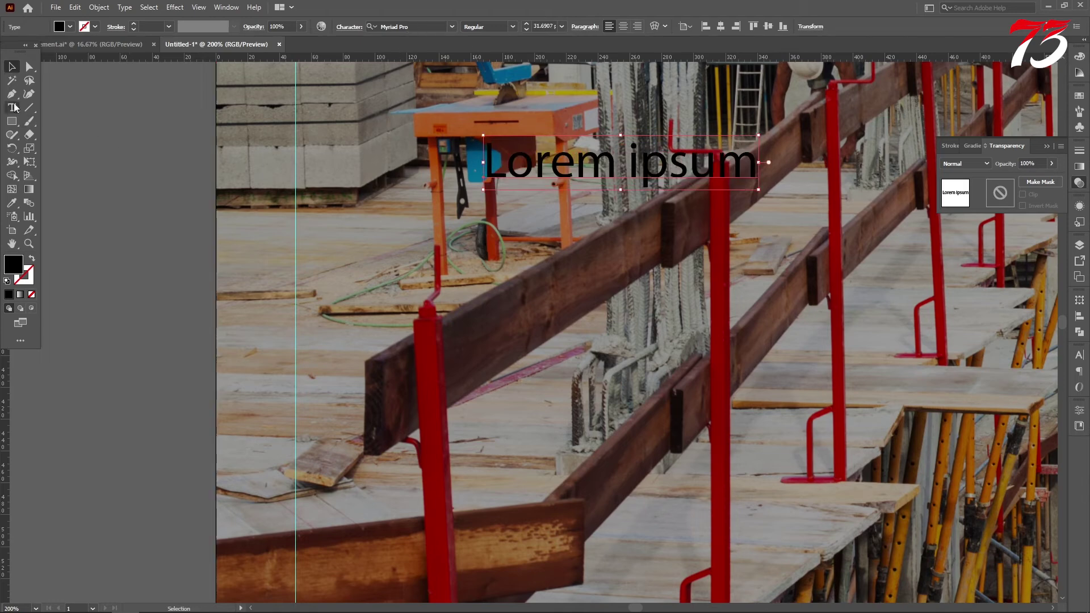
pyautogui.doubleClick(18, 265)
pyautogui.write('ffffff')
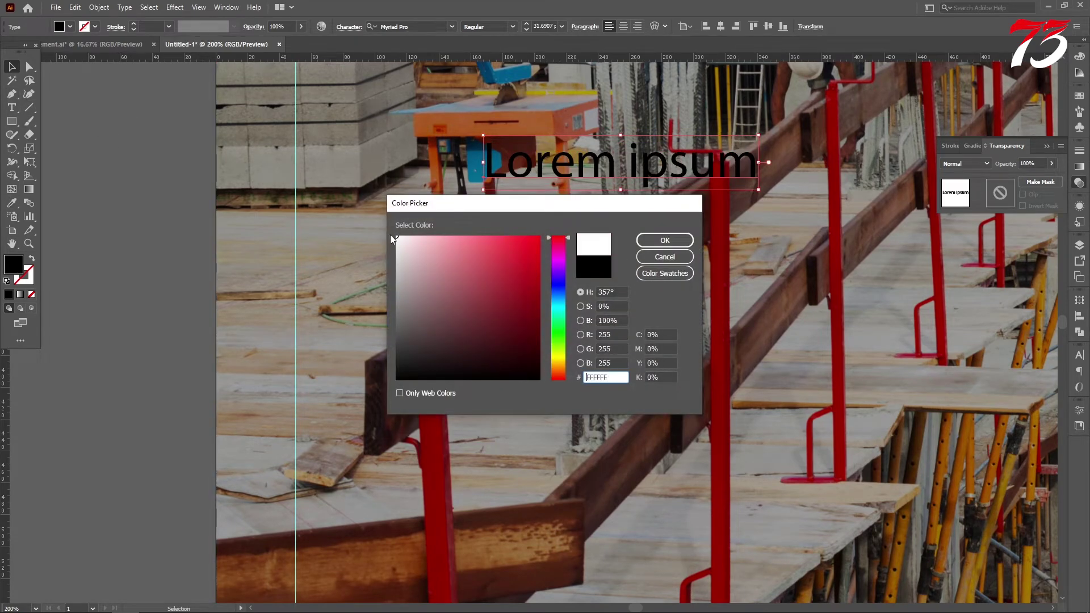
pyautogui.click(664, 240)
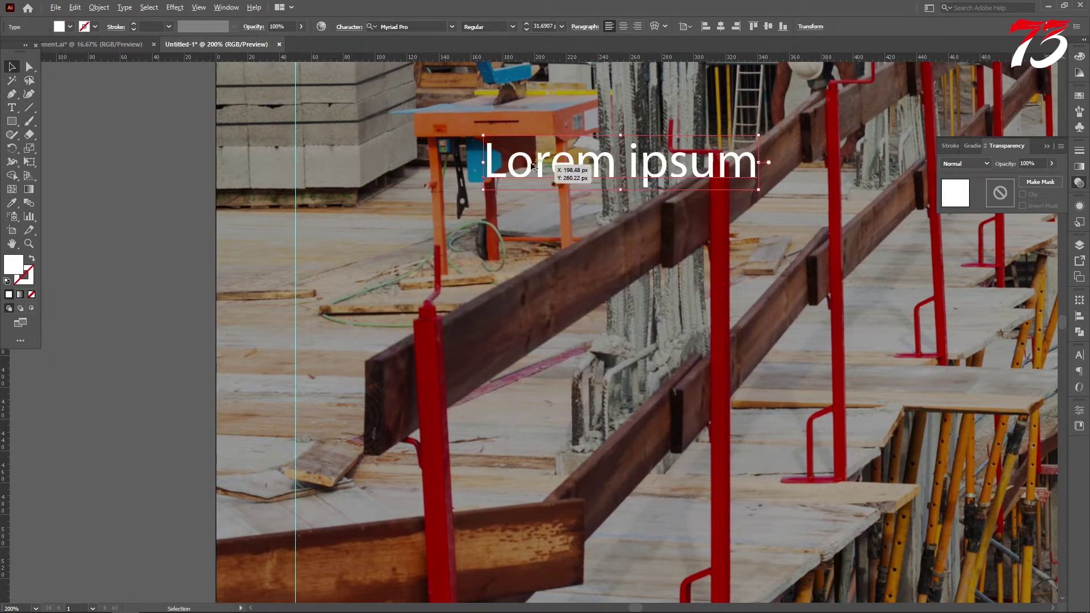
# Stack two copies of the white text evenly below the original and change the first line to "WE BUILD"
pyautogui.moveTo(534, 169); pyautogui.dragTo(534, 234)
pyautogui.hotkey('ctrl', 'd')
pyautogui.press('t')
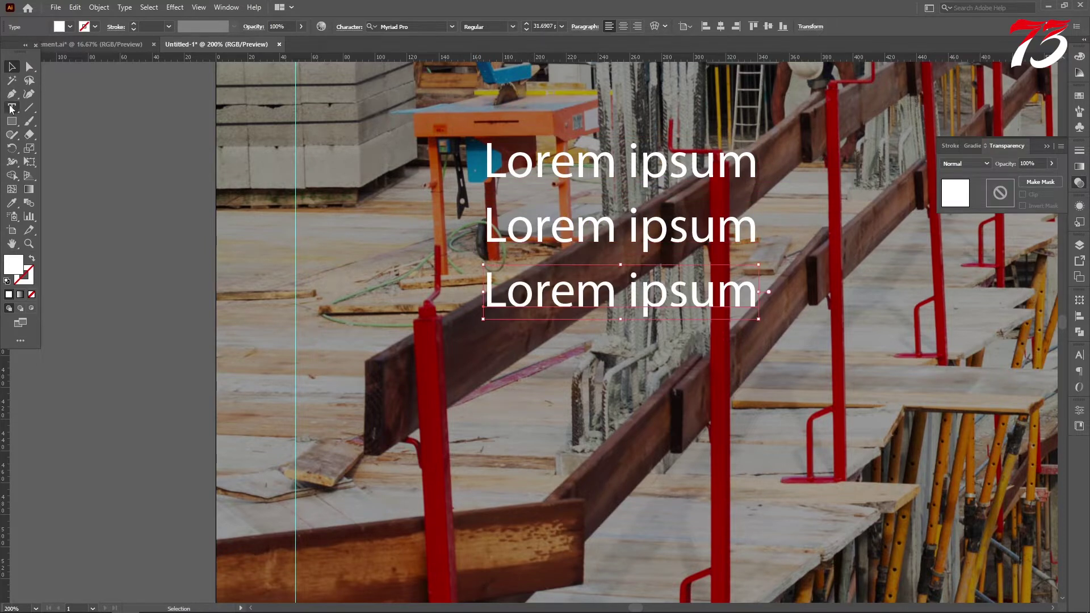
pyautogui.moveTo(758, 161); pyautogui.dragTo(206, 107)
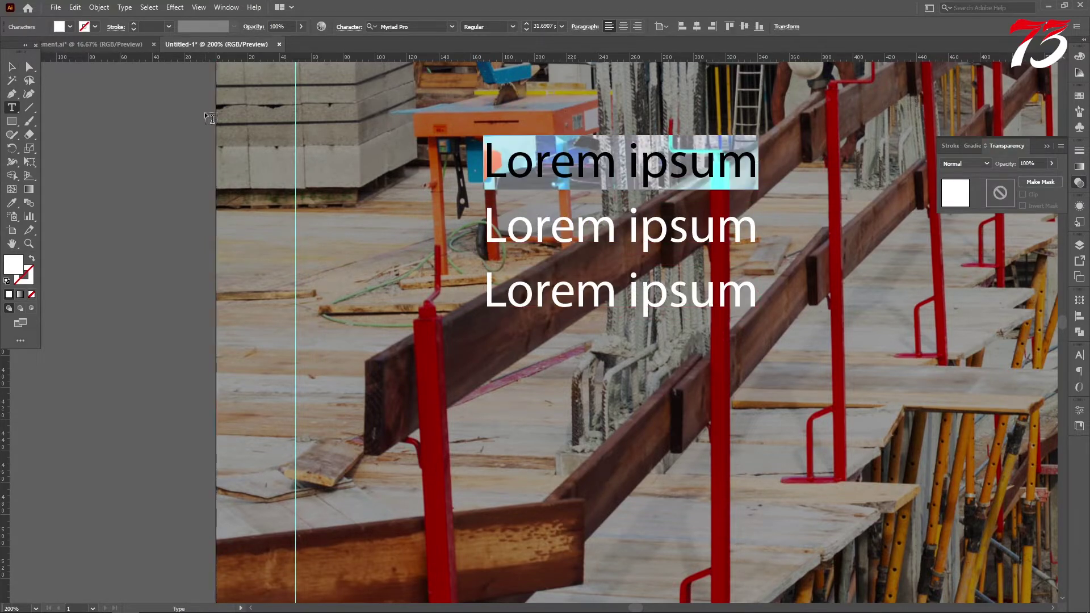
pyautogui.write('We Bui')
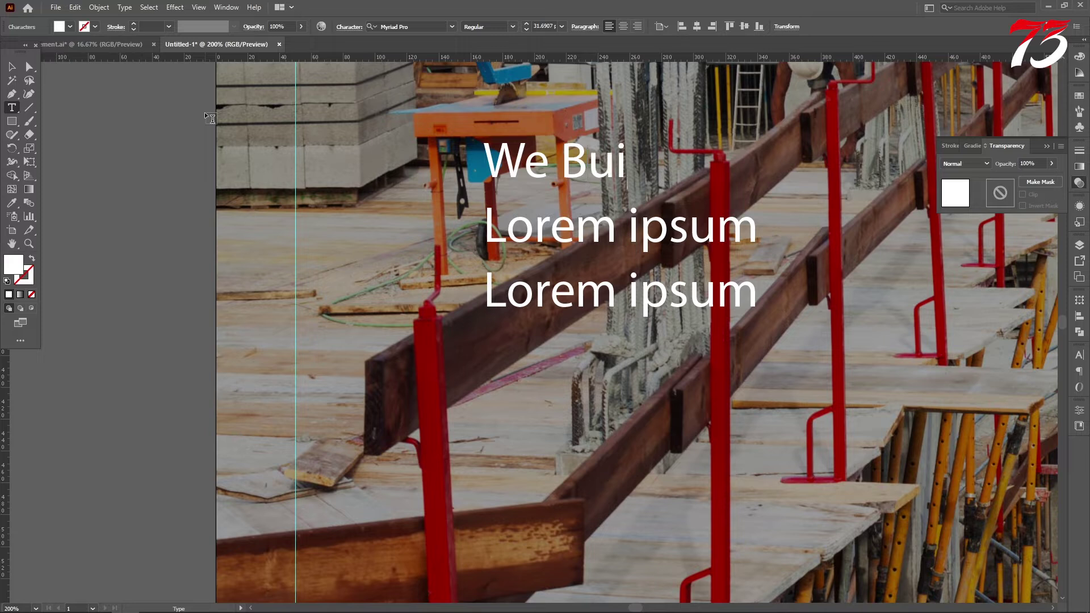
pyautogui.press('BackSpace')
pyautogui.press('BackSpace')
pyautogui.press('BackSpace')
pyautogui.press('BackSpace')
pyautogui.press('BackSpace')
pyautogui.write('E')
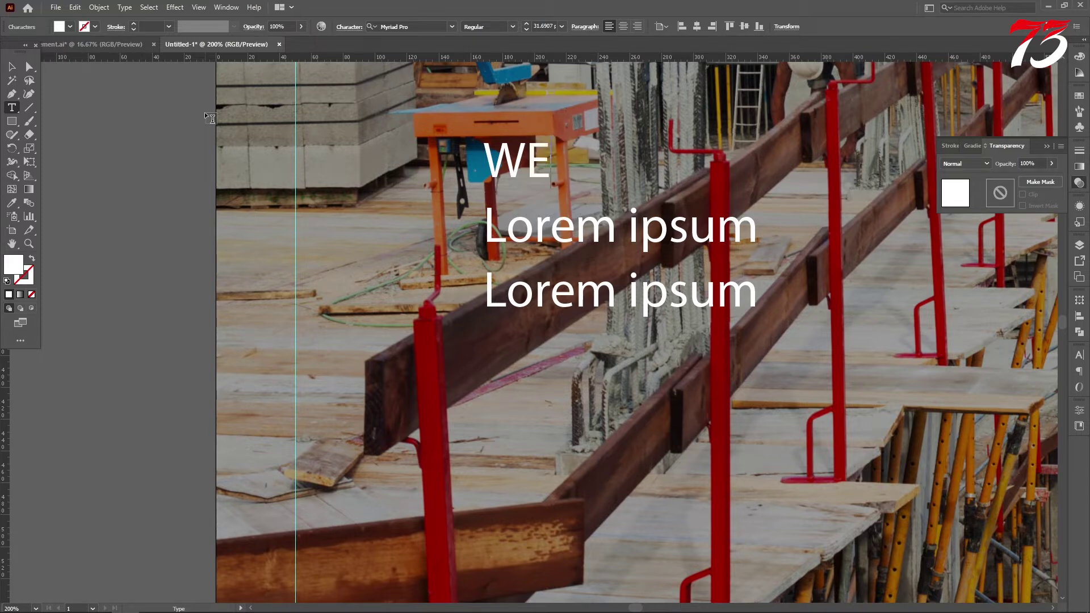
pyautogui.write(' BUILD')
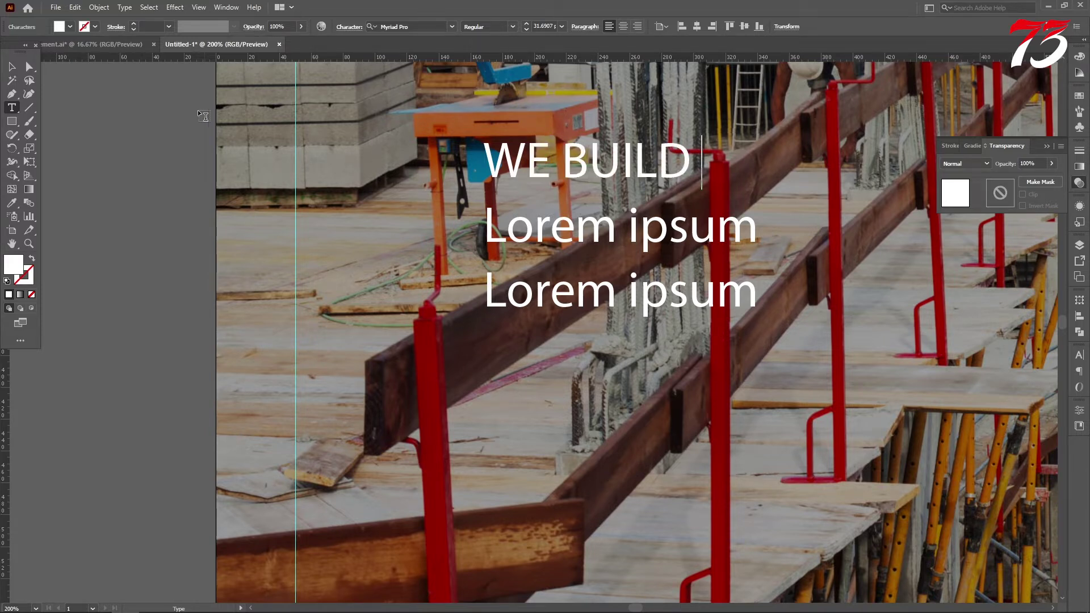
# Replace the second placeholder line with "YOUR DREAM" and the third with "HOUSE"
pyautogui.moveTo(751, 229); pyautogui.dragTo(406, 232)
pyautogui.write('YOUR DREAM')
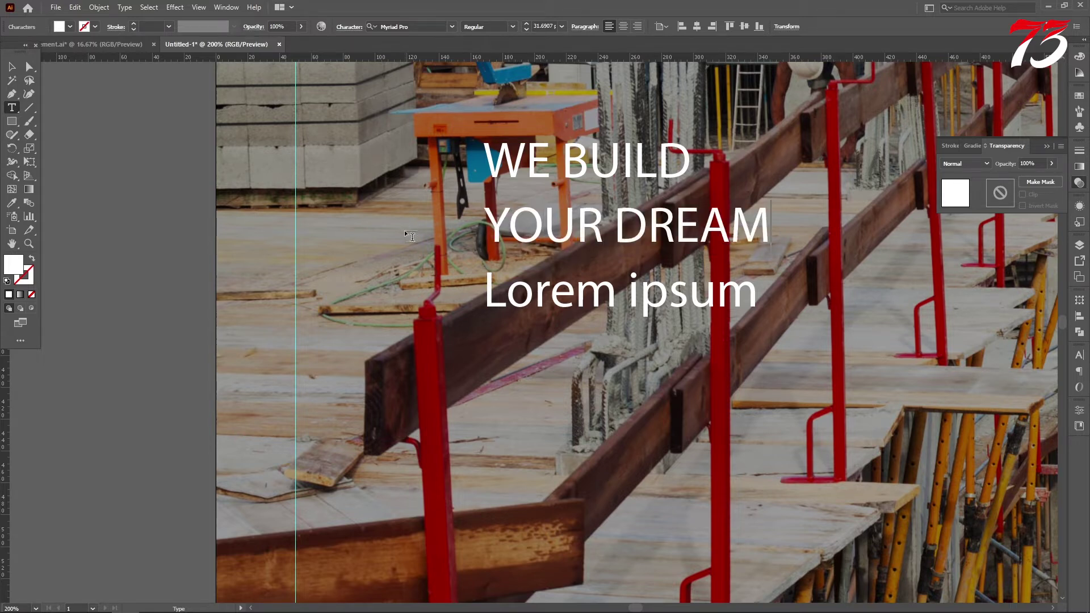
pyautogui.moveTo(750, 298); pyautogui.dragTo(230, 285)
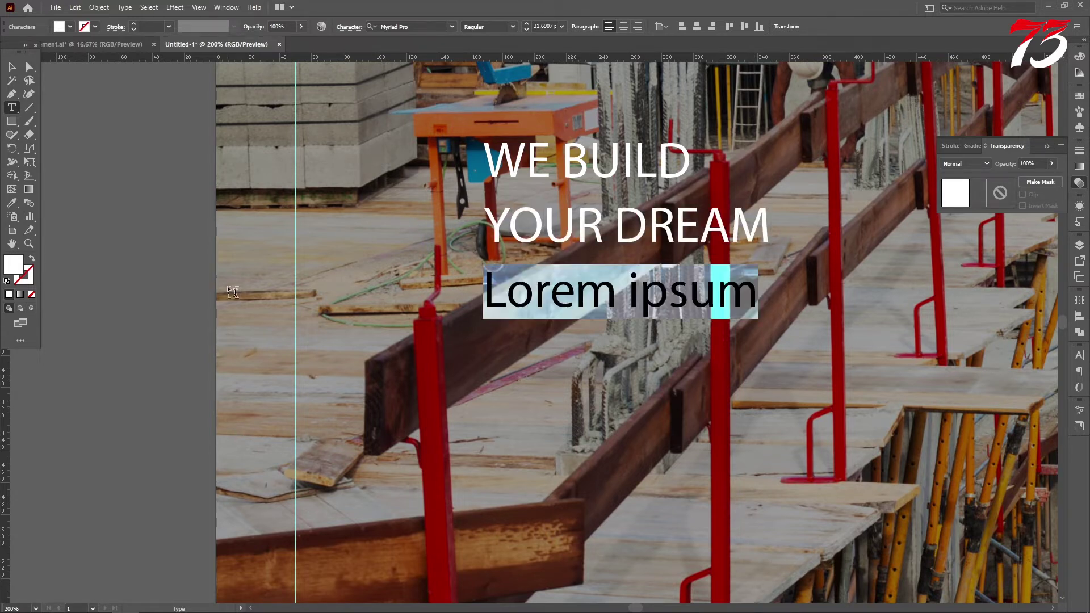
pyautogui.write('HOUSE')
pyautogui.click(11, 66)
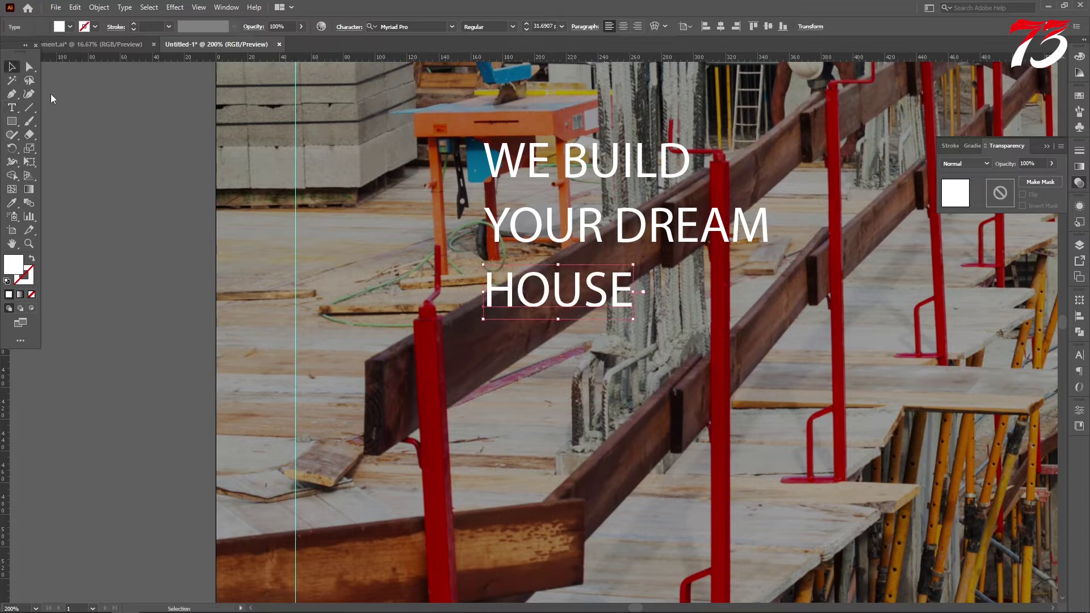
# Set all three headline lines to the Montserrat Black font
pyautogui.click(436, 25)
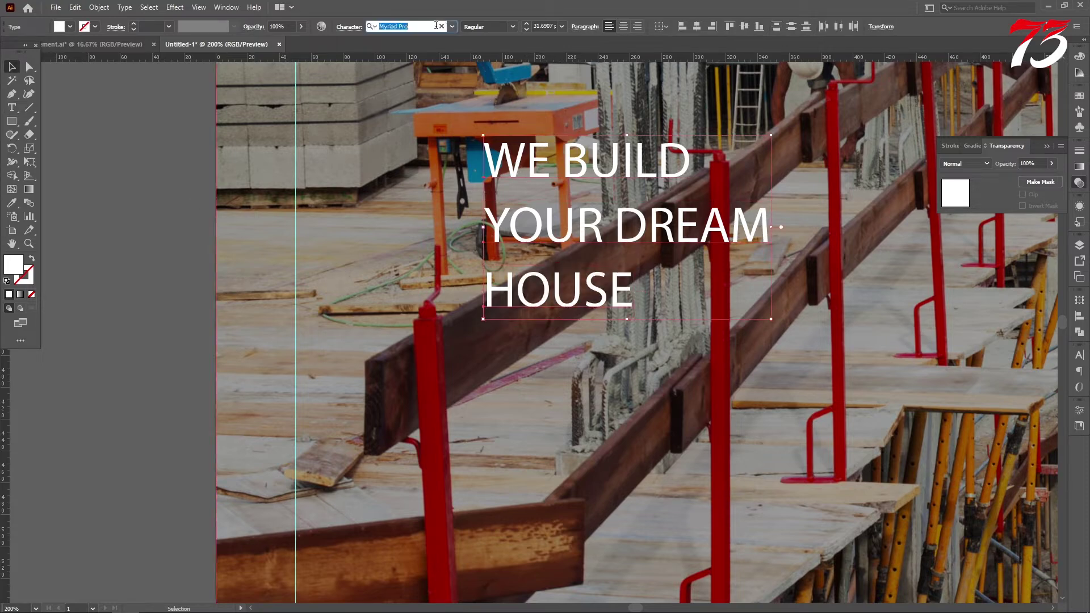
pyautogui.write('MON')
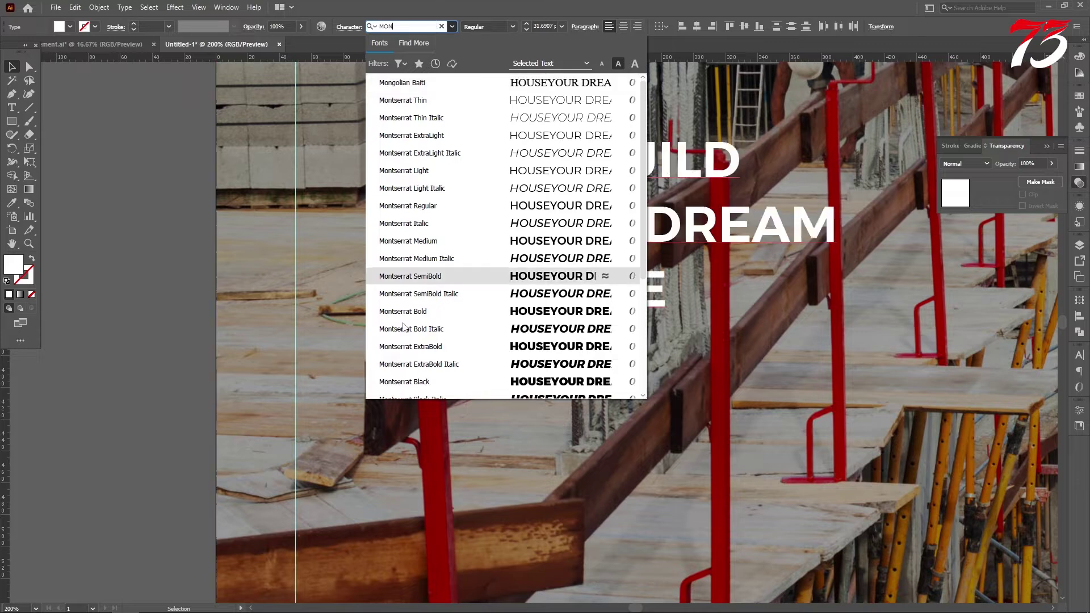
pyautogui.click(525, 381)
# Move the three-line headline to the artboard's left margin guide and enlarge it to about 67 pt
pyautogui.scroll(-3, 467, 220)
pyautogui.moveTo(510, 233); pyautogui.dragTo(464, 203)
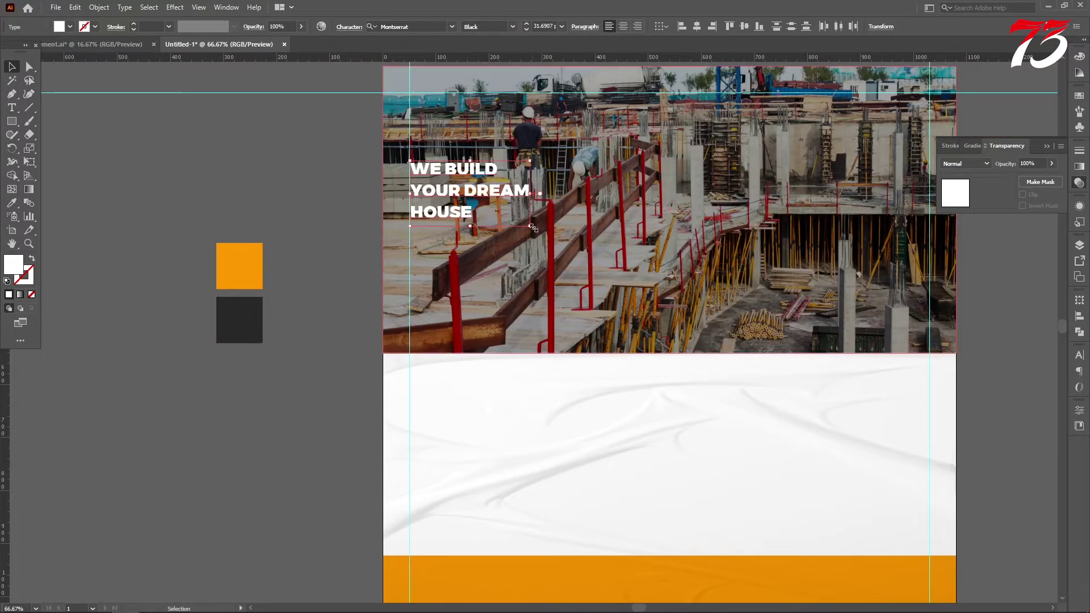
pyautogui.moveTo(530, 226); pyautogui.dragTo(661, 287)
pyautogui.click(218, 144)
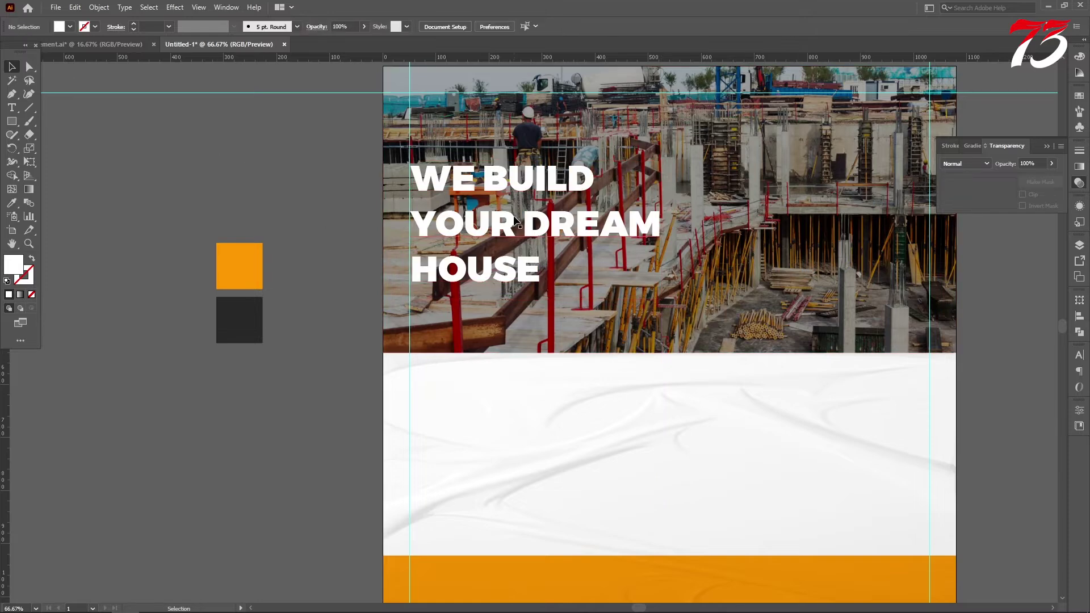
# Set the "WE BUILD" line to Montserrat Medium
pyautogui.click(527, 189)
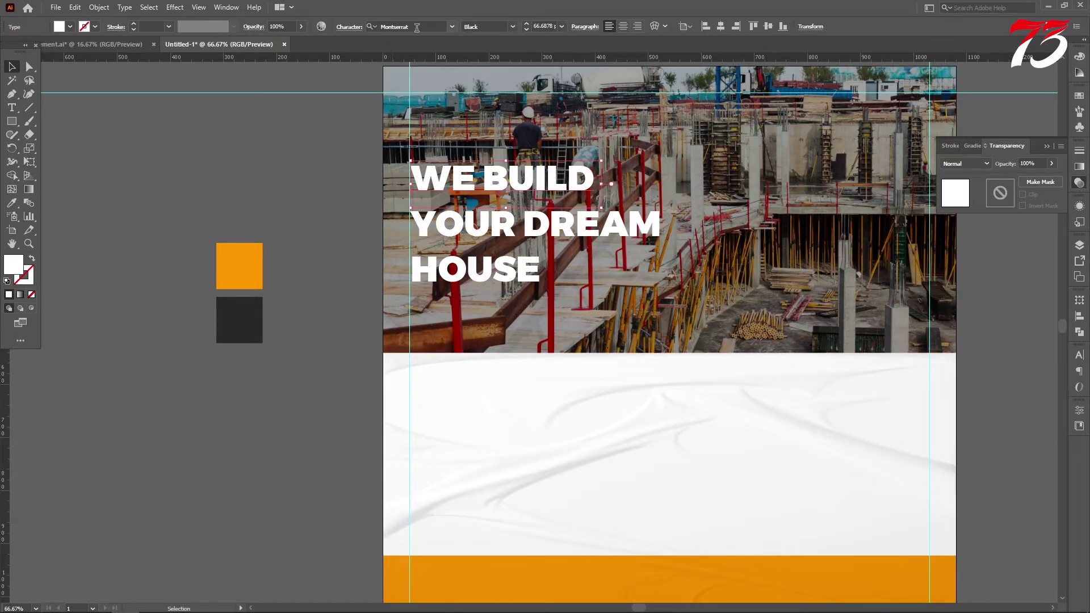
pyautogui.click(417, 27)
pyautogui.write('MON')
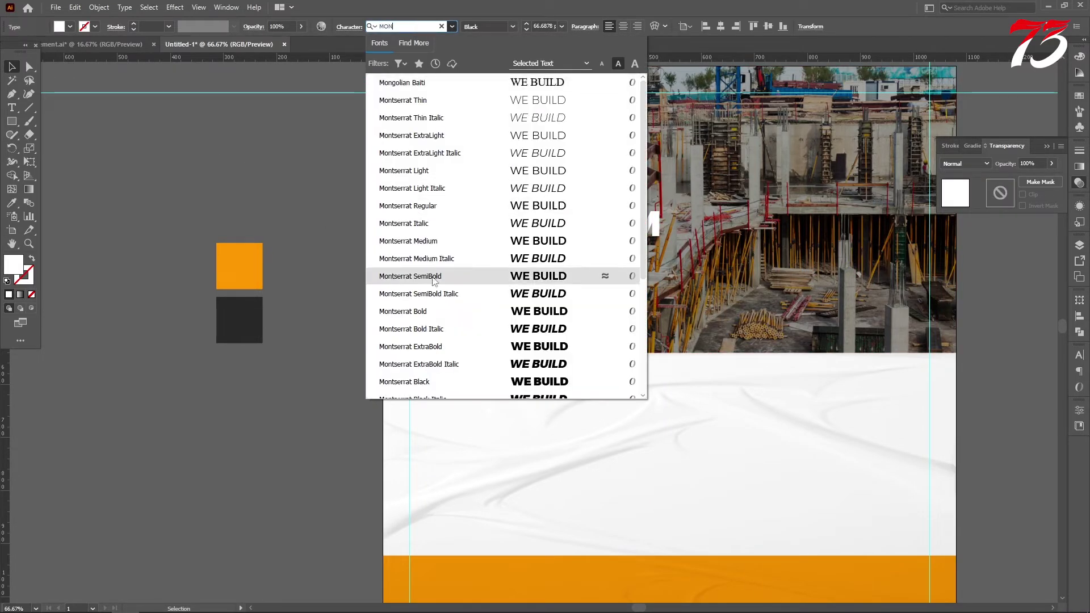
pyautogui.scroll(-3, 430, 275)
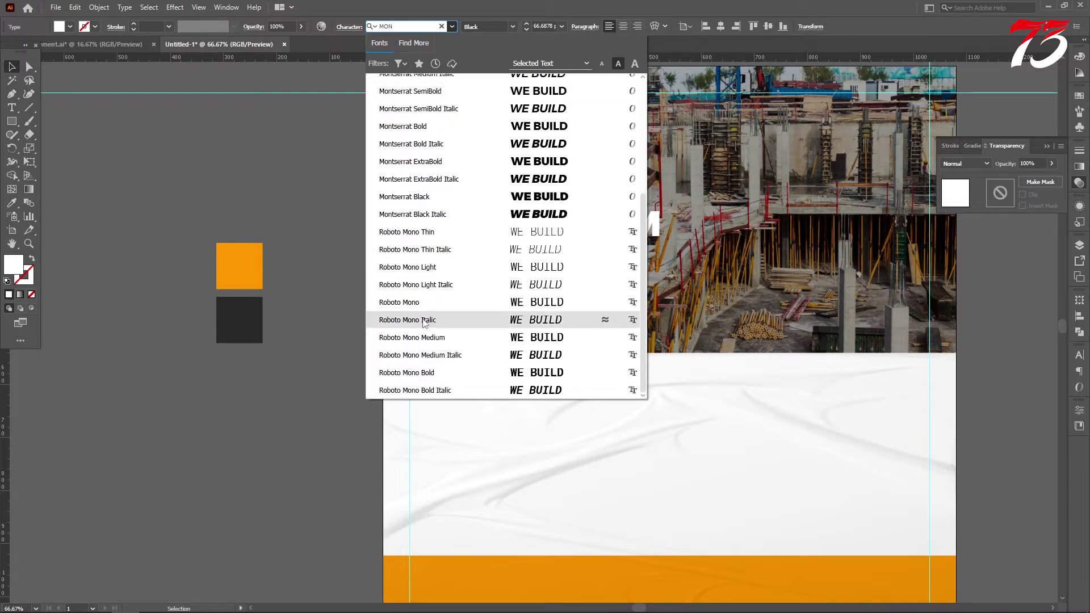
pyautogui.scroll(1, 423, 270)
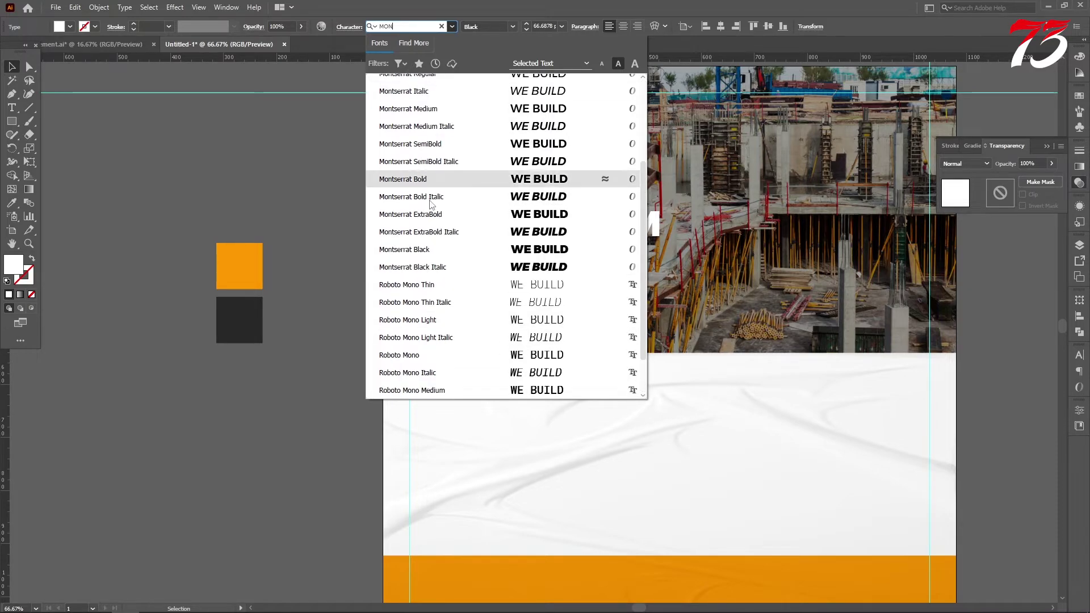
pyautogui.scroll(2, 425, 273)
pyautogui.scroll(-1, 428, 292)
pyautogui.scroll(-2, 429, 306)
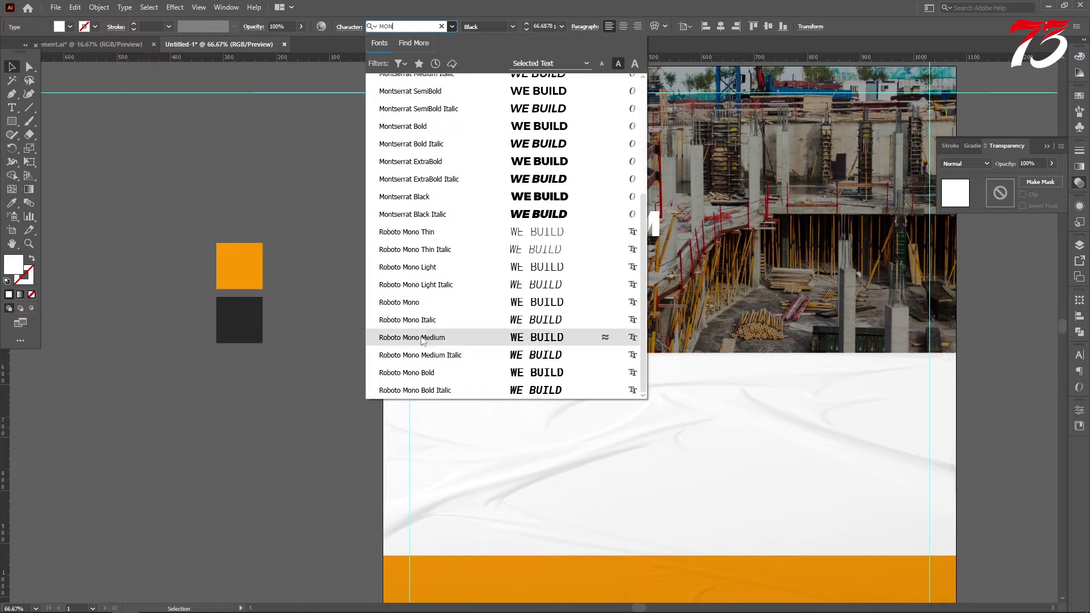
pyautogui.scroll(2, 426, 182)
pyautogui.click(427, 165)
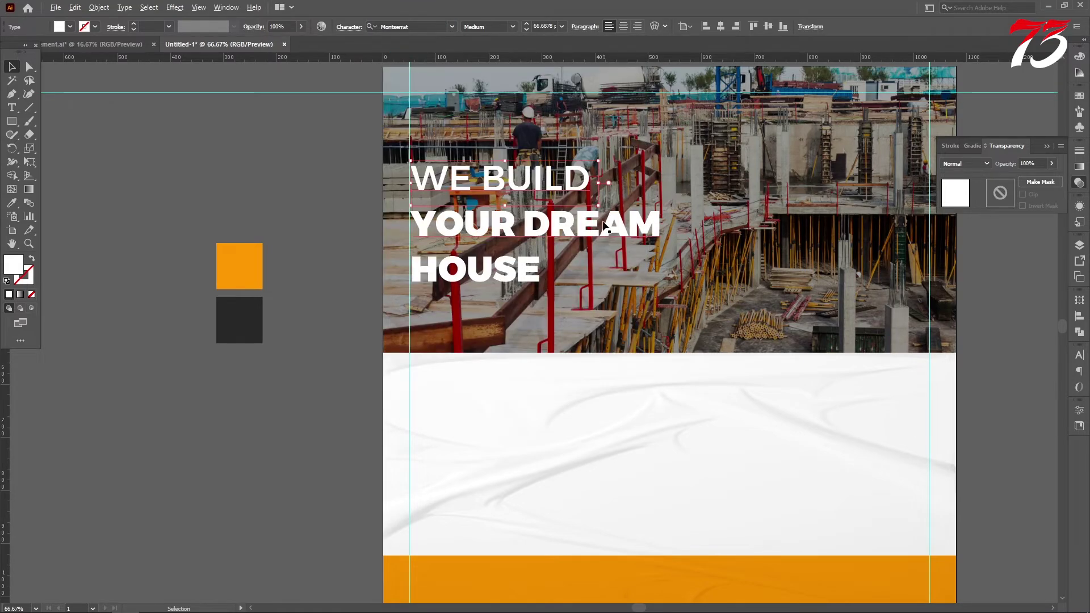
# Set the "YOUR DREAM" line to Montserrat Bold
pyautogui.scroll(1, 603, 222)
pyautogui.click(577, 238)
pyautogui.click(413, 27)
pyautogui.write('MON')
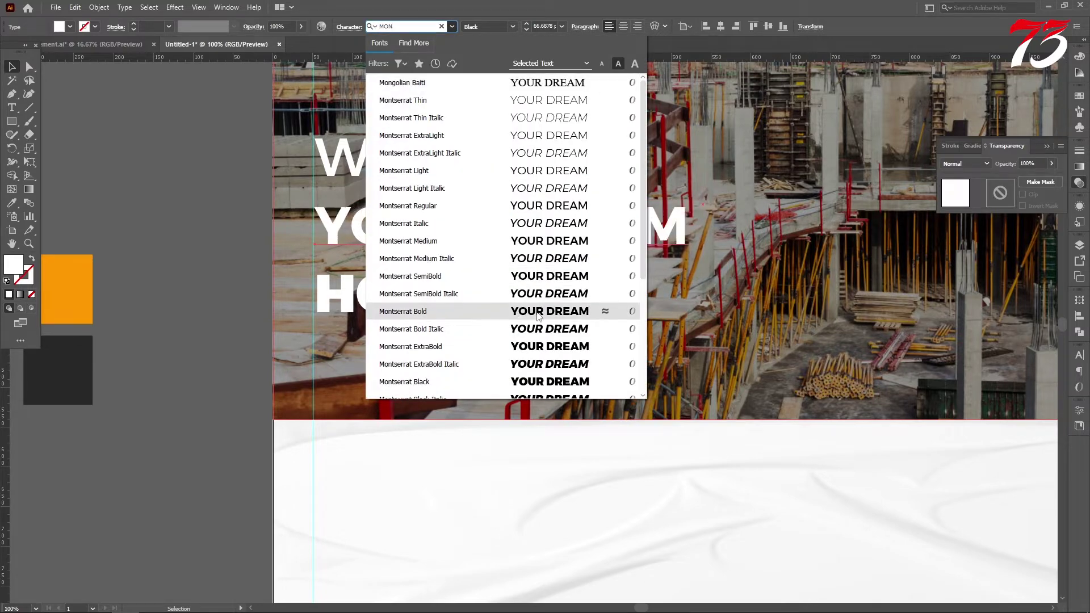
pyautogui.click(493, 311)
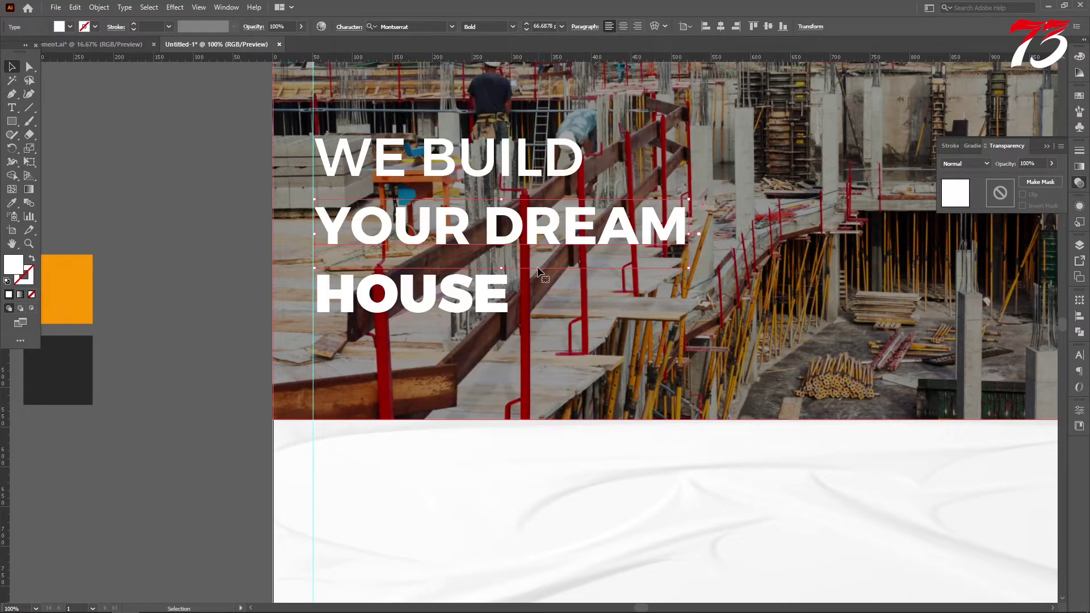
# Enlarge "HOUSE" to about 129 pt to match the width of "YOUR DREAM" and nudge it left onto the margin guide
pyautogui.click(492, 311)
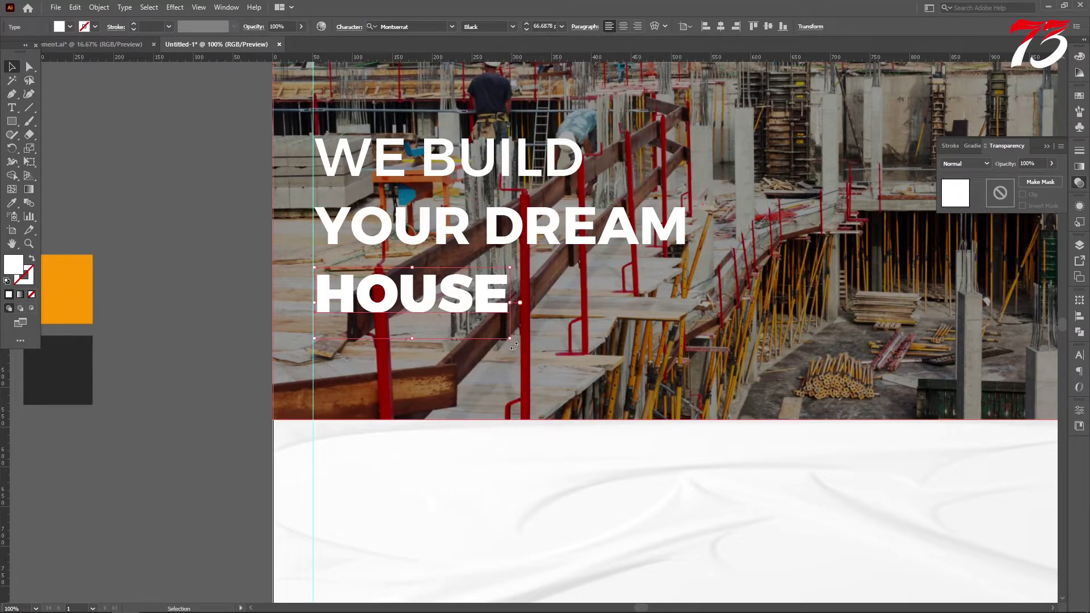
pyautogui.moveTo(510, 339); pyautogui.dragTo(694, 409)
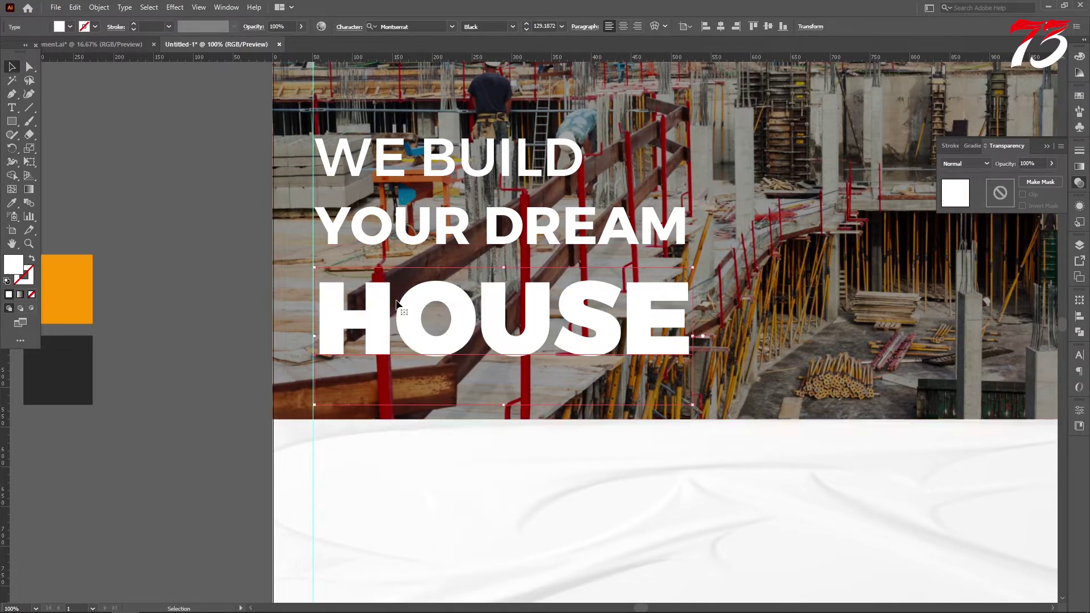
pyautogui.press('Left')
pyautogui.press('Left')
pyautogui.press('Left')
pyautogui.press('Left')
pyautogui.press('Left')
pyautogui.press('Left')
pyautogui.press('Left')
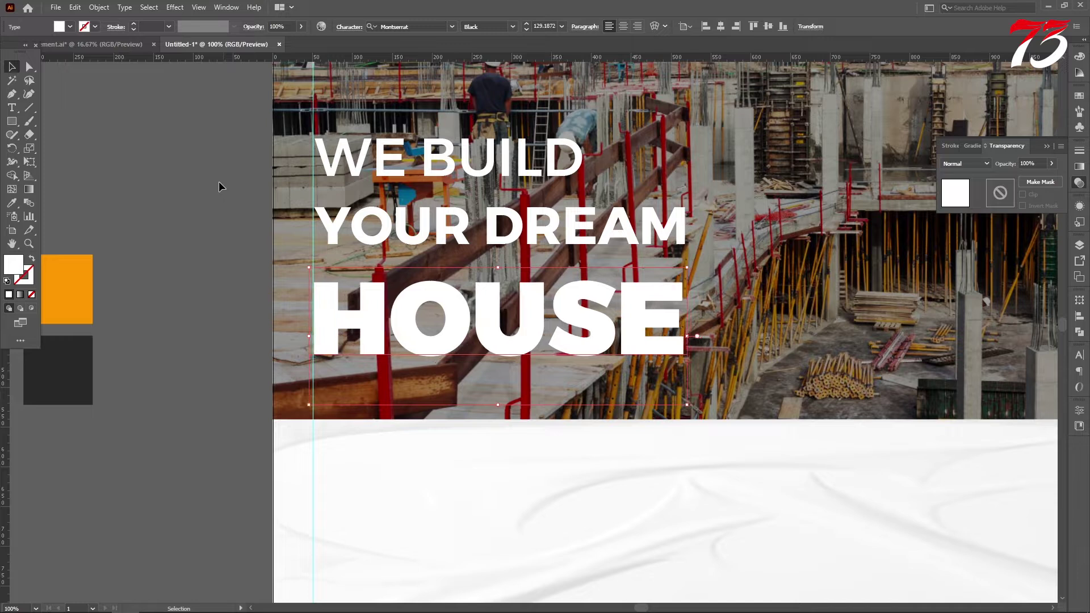
pyautogui.click(219, 182)
pyautogui.click(346, 228)
pyautogui.click(252, 194)
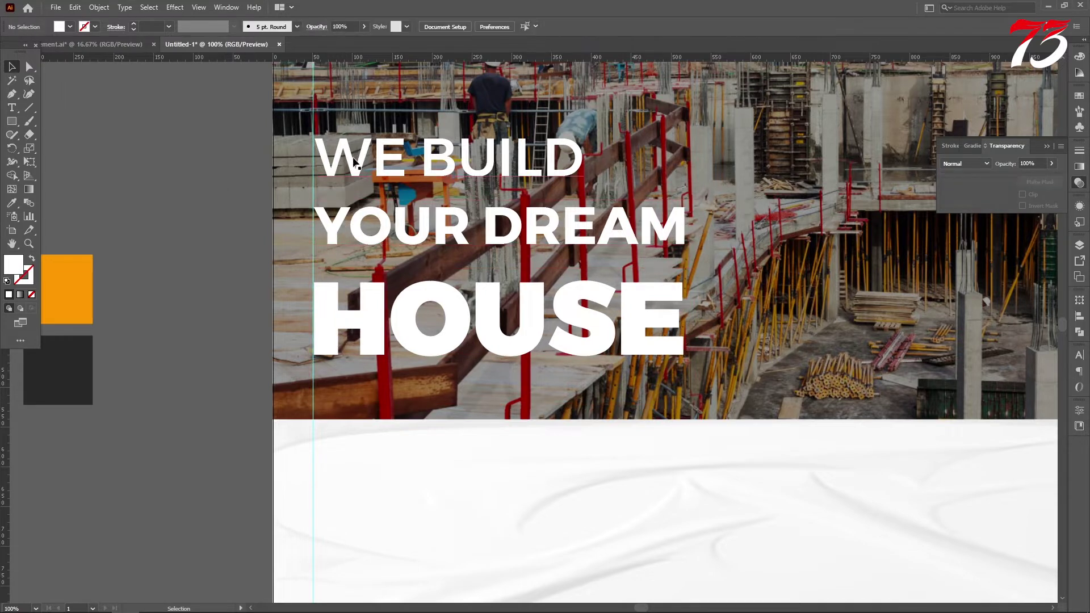
# Recolour "HOUSE" with the orange sampled from the swatch square beside the artboard
pyautogui.click(467, 355)
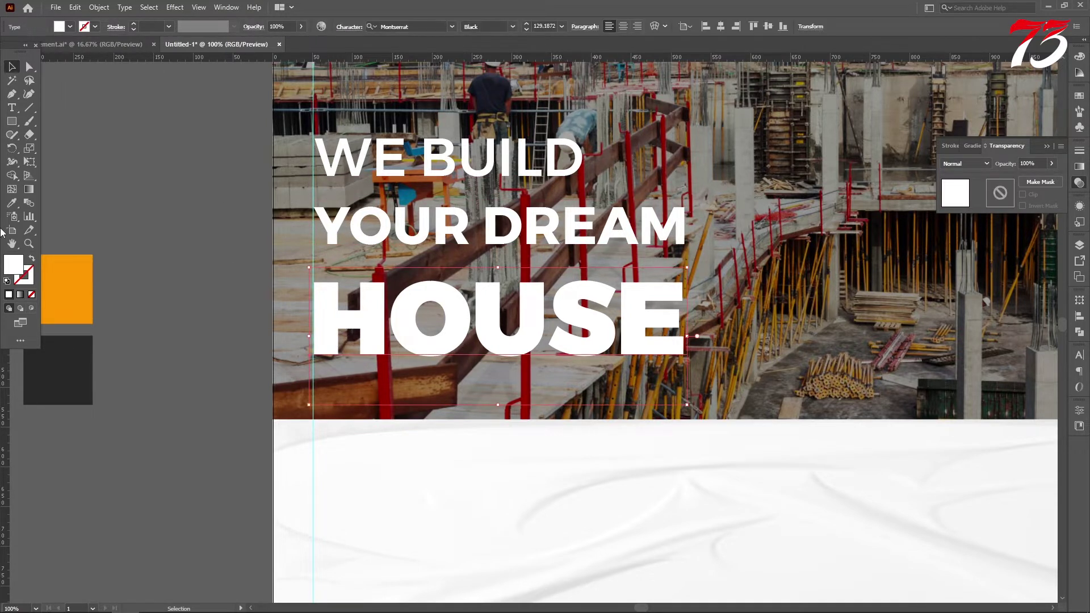
pyautogui.click(12, 203)
pyautogui.click(73, 285)
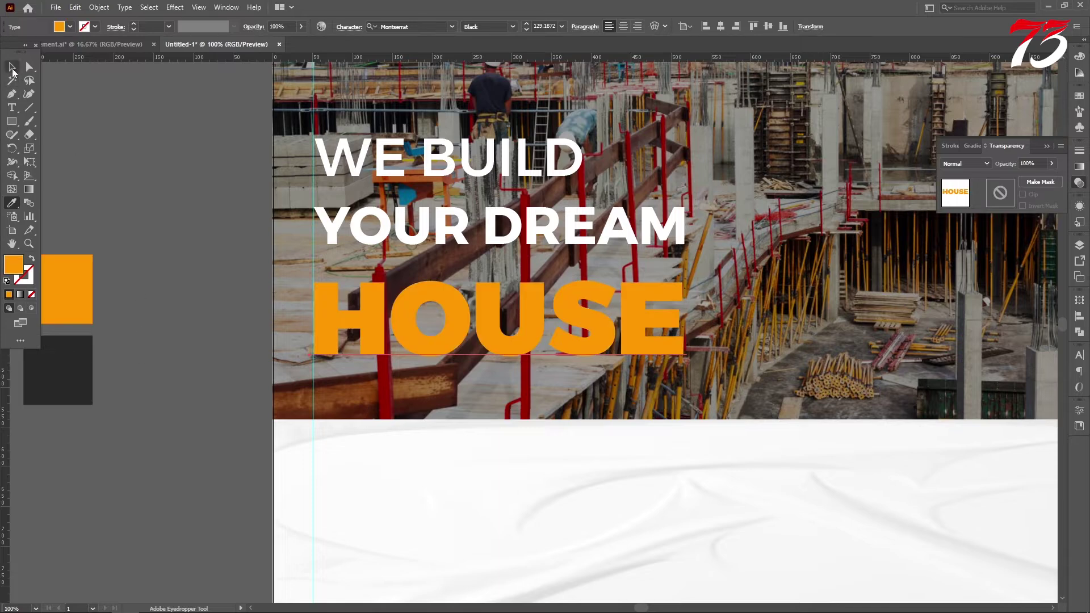
pyautogui.click(13, 68)
pyautogui.click(76, 102)
# Nudge "HOUSE" and then "YOUR DREAM" slightly upward to tighten the headline's line spacing
pyautogui.scroll(-1, 482, 201)
pyautogui.scroll(-2, 483, 201)
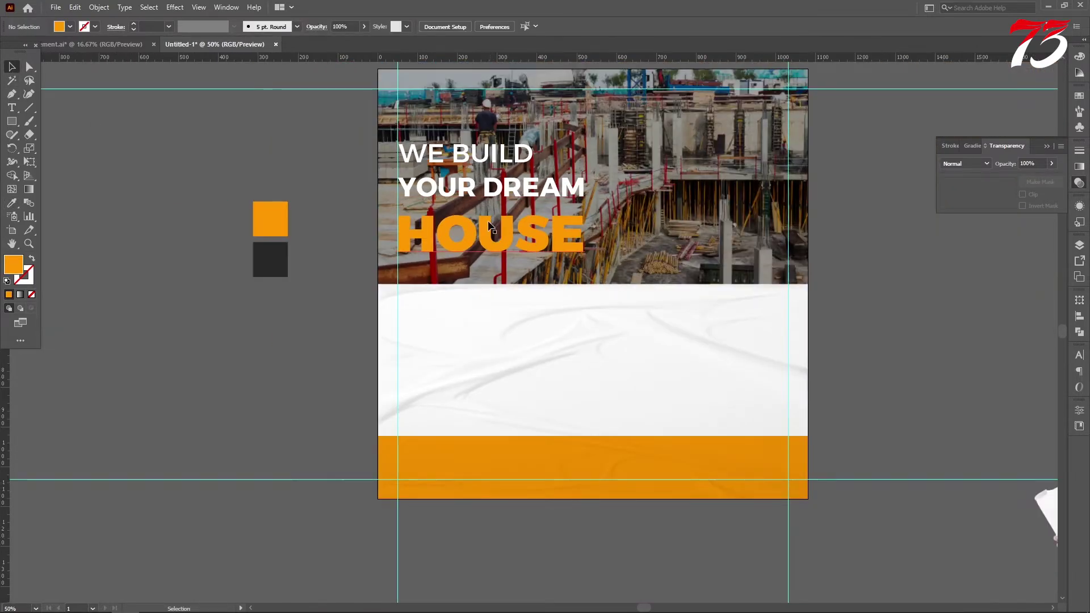
pyautogui.scroll(3, 483, 227)
pyautogui.click(457, 276)
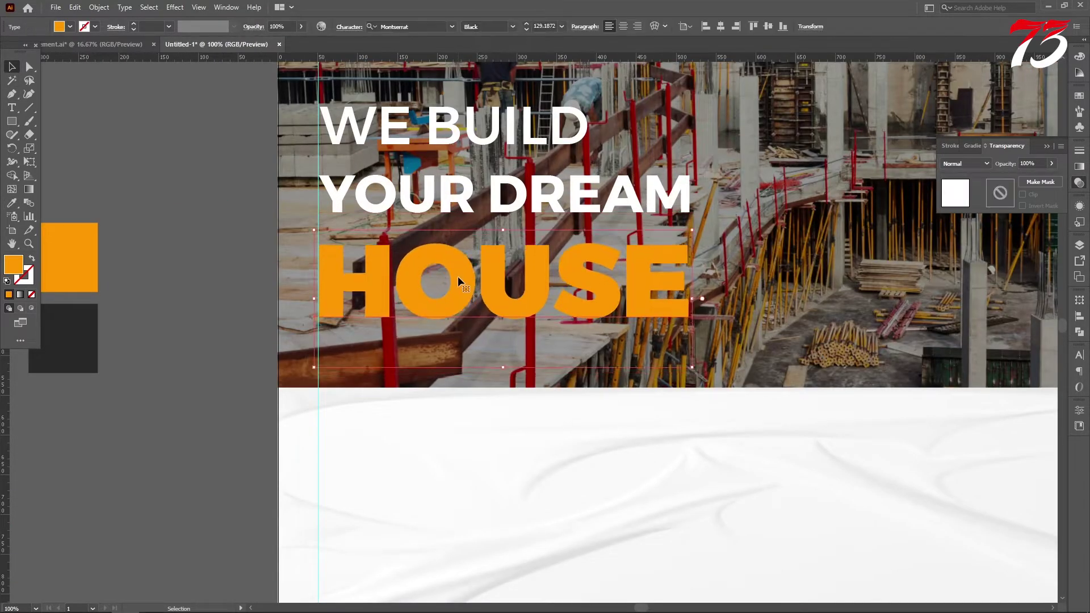
pyautogui.press('Up')
pyautogui.press('Up')
pyautogui.press('Up')
pyautogui.press('Up')
pyautogui.click(445, 205)
pyautogui.press('Up')
pyautogui.press('Up')
pyautogui.press('Up')
pyautogui.press('Up')
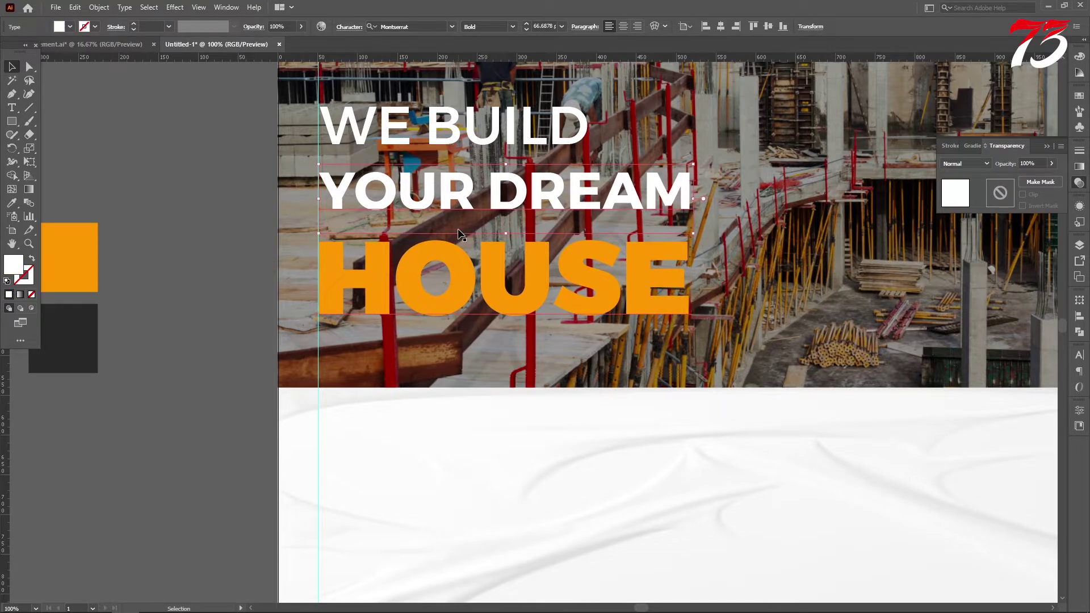
pyautogui.click(177, 172)
# Draw a thin white rectangle about 236 × 5 px below "HOUSE", starting at the left margin guide
pyautogui.hotkey('shift', 'n')
pyautogui.scroll(-2, 363, 313)
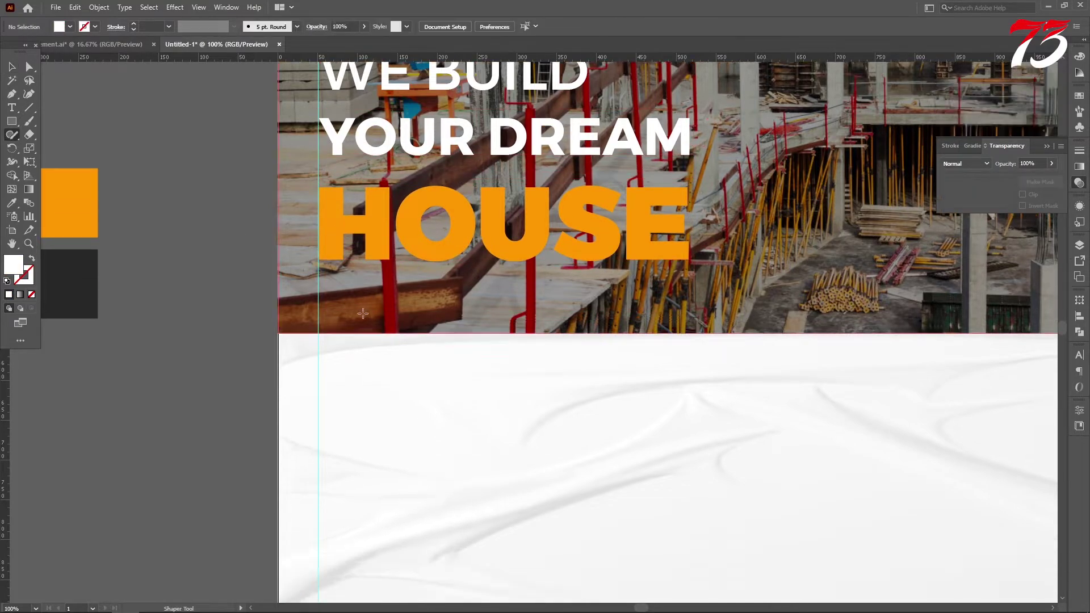
pyautogui.scroll(2, 363, 314)
pyautogui.press('m')
pyautogui.moveTo(280, 275); pyautogui.dragTo(657, 282)
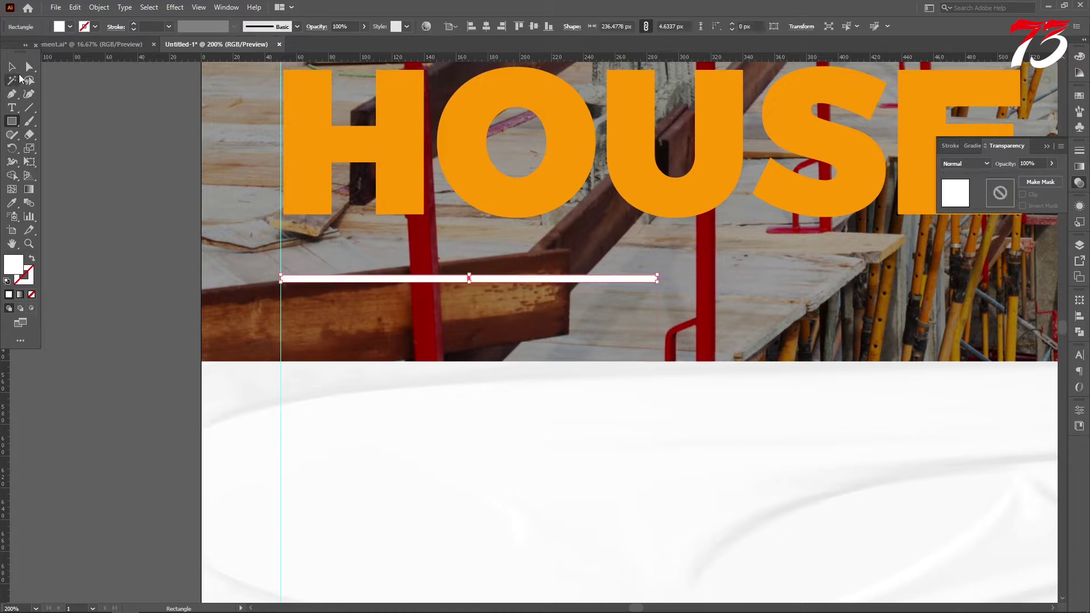
pyautogui.click(12, 66)
pyautogui.scroll(-3, 640, 306)
pyautogui.scroll(1, 601, 297)
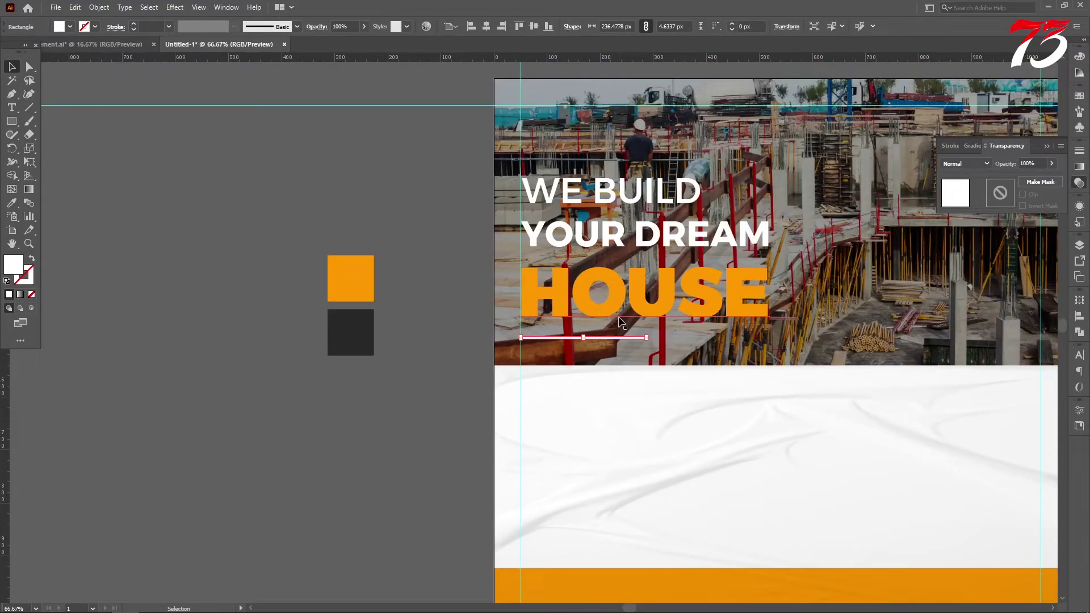
# Nudge the white line slightly closer to "HOUSE" and group it with the three headline text lines
pyautogui.press('Up')
pyautogui.press('Up')
pyautogui.press('Up')
pyautogui.press('Up')
pyautogui.press('Up')
pyautogui.press('Up')
pyautogui.press('Up')
pyautogui.press('Up')
pyautogui.press('Up')
pyautogui.press('Up')
pyautogui.press('Up')
pyautogui.press('Up')
pyautogui.press('Up')
pyautogui.press('Up')
pyautogui.press('Up')
pyautogui.press('Up')
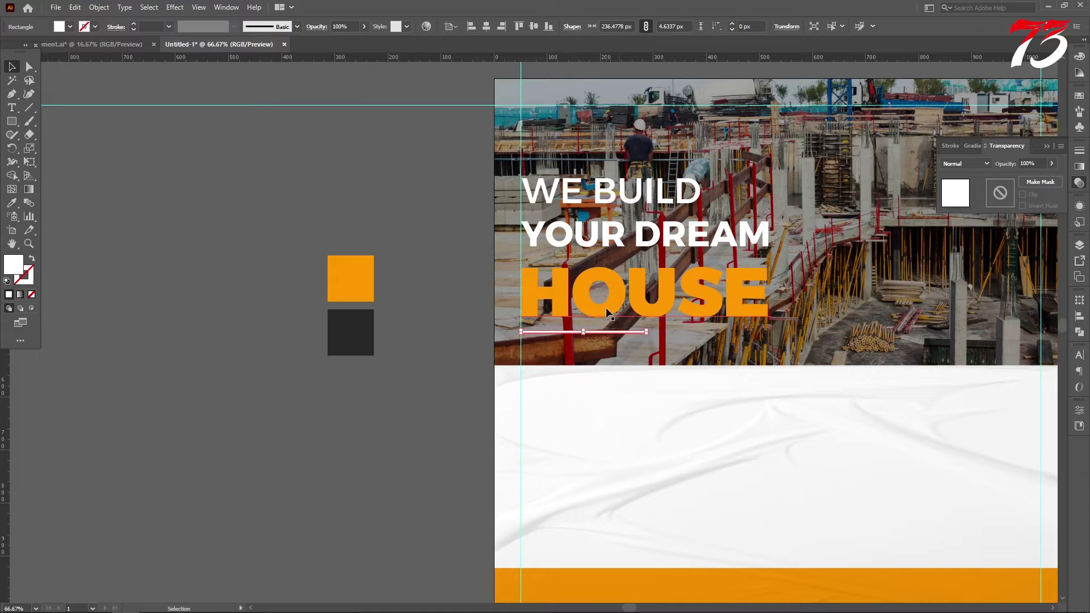
pyautogui.keyDown('shift'); pyautogui.click(611, 302); pyautogui.keyUp('shift')
pyautogui.keyDown('shift'); pyautogui.click(603, 238); pyautogui.keyUp('shift')
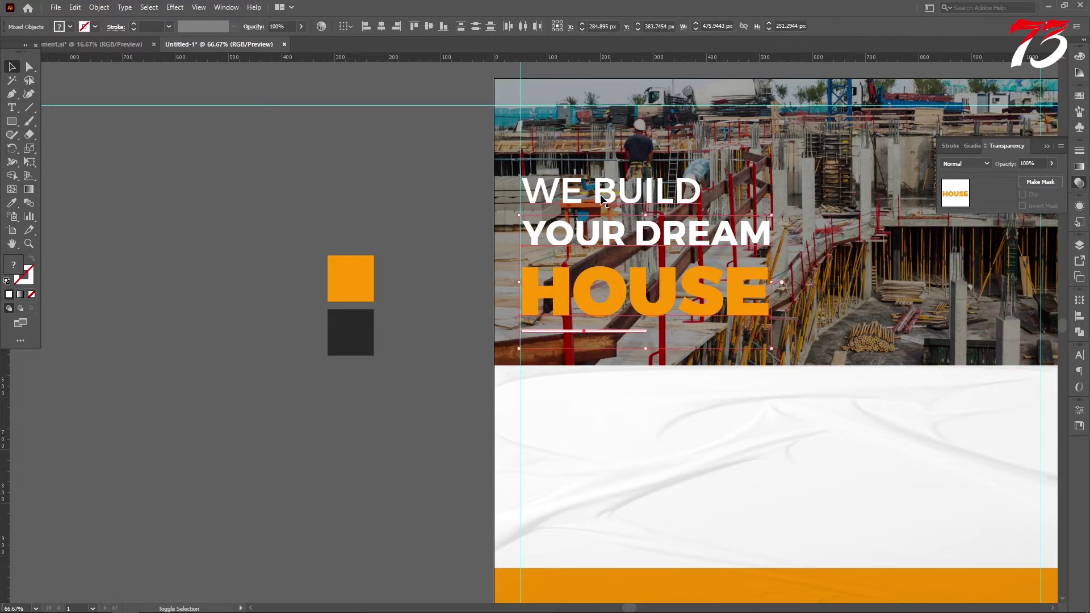
pyautogui.keyDown('shift'); pyautogui.click(602, 198); pyautogui.keyUp('shift')
pyautogui.hotkey('ctrl', 'g')
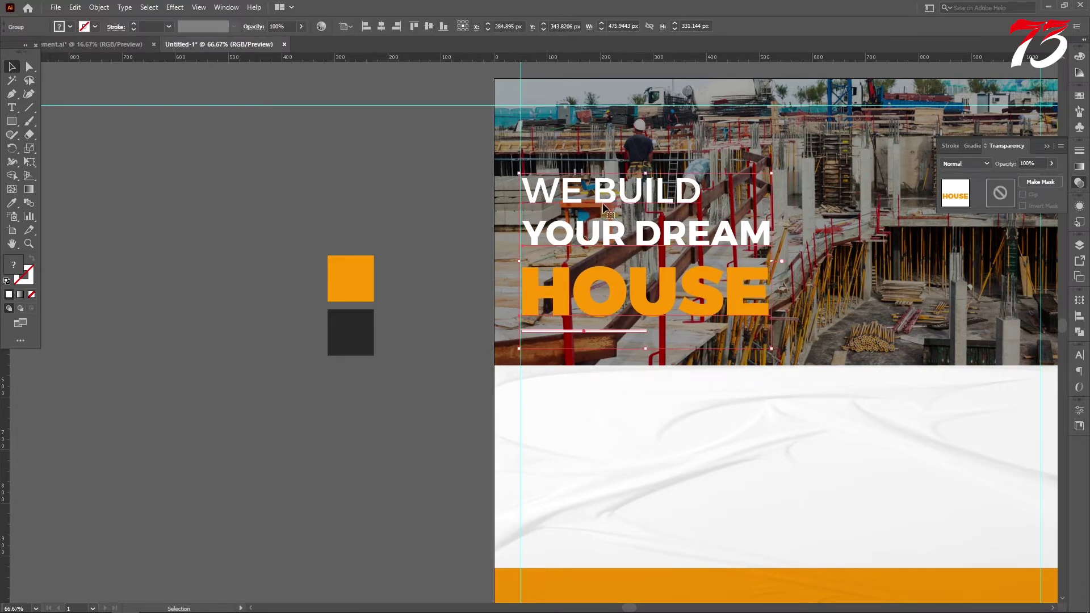
# Scale the headline group down to about 404 × 281 px and move it slightly upward along the margin guide
pyautogui.moveTo(771, 348); pyautogui.dragTo(733, 322)
pyautogui.scroll(-2, 469, 227)
pyautogui.scroll(-1, 528, 221)
pyautogui.scroll(1, 586, 194)
pyautogui.scroll(1, 587, 239)
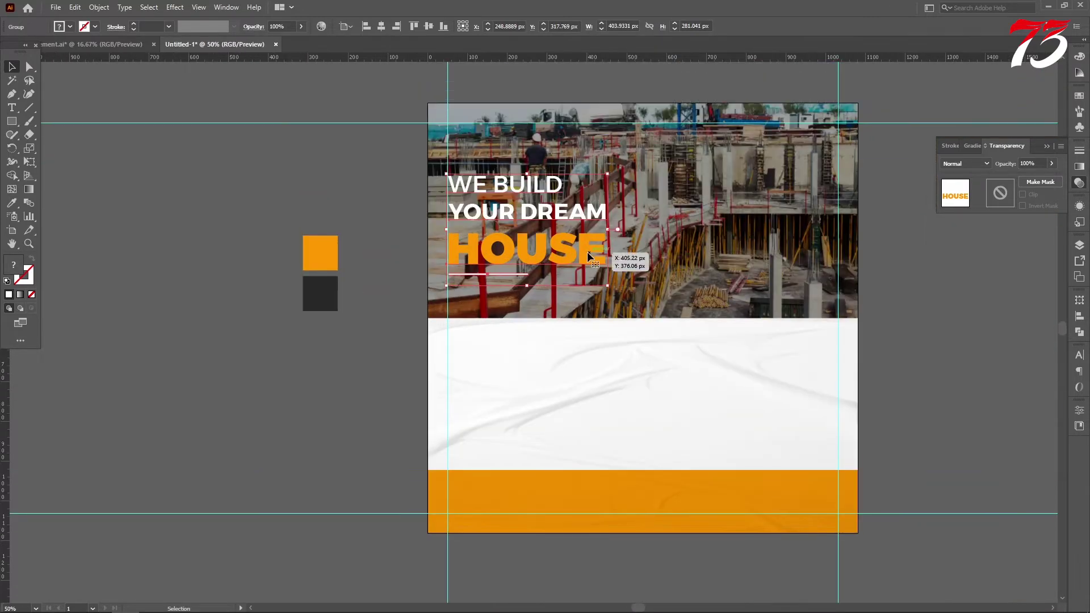
pyautogui.moveTo(587, 252); pyautogui.dragTo(587, 252)
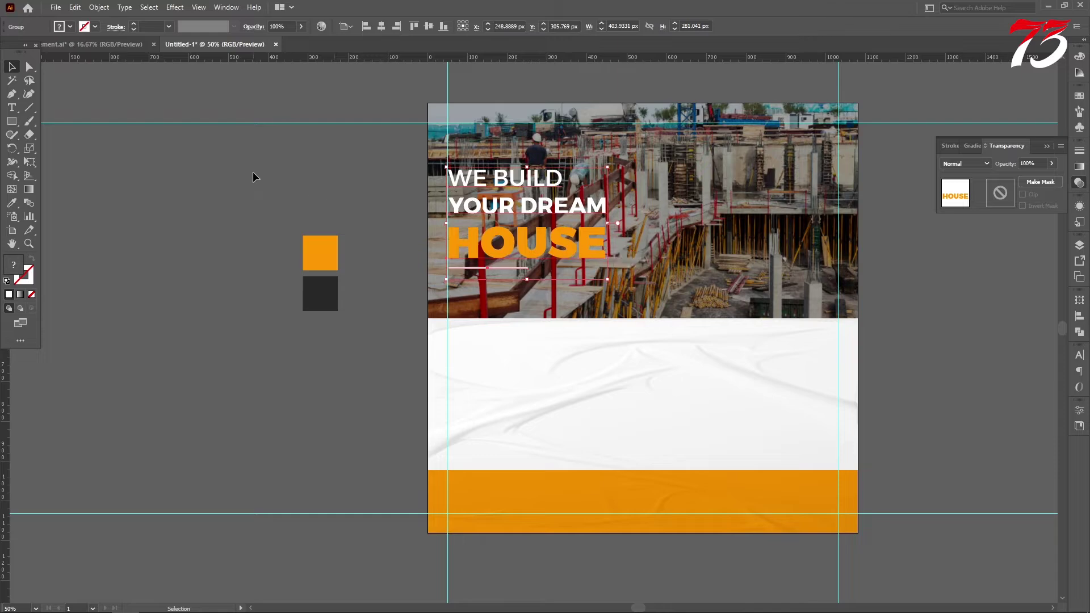
# Add a placeholder paragraph in 12 pt Montserrat Regular in a wide text frame below the white line, starting at the margin guide
pyautogui.click(59, 210)
pyautogui.click(10, 108)
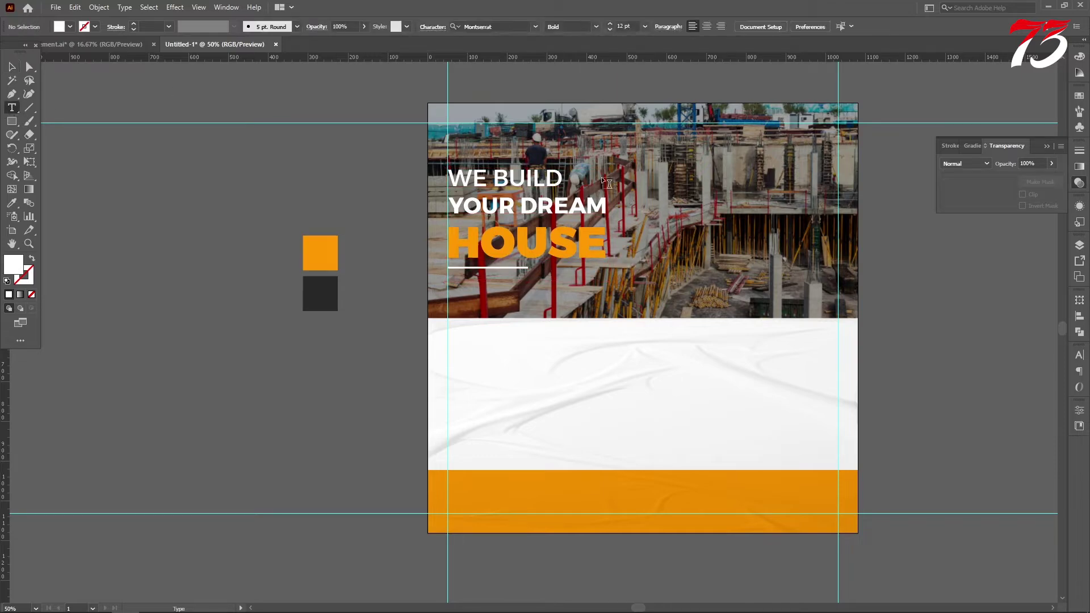
pyautogui.click(596, 27)
pyautogui.click(581, 104)
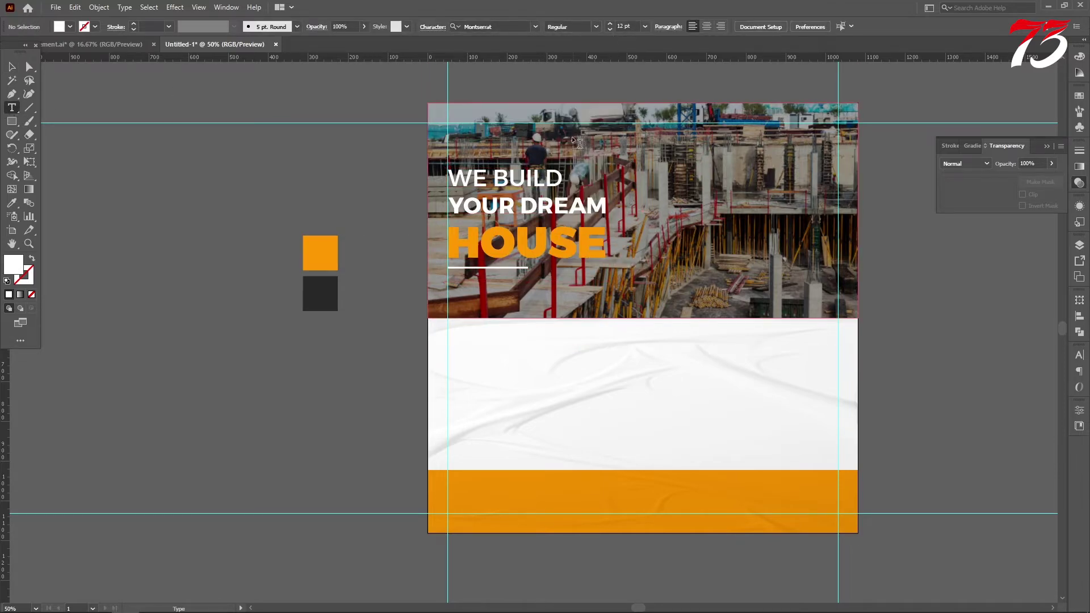
pyautogui.scroll(-2, 572, 140)
pyautogui.scroll(3, 555, 268)
pyautogui.scroll(-3, 303, 245)
pyautogui.scroll(-3, 330, 192)
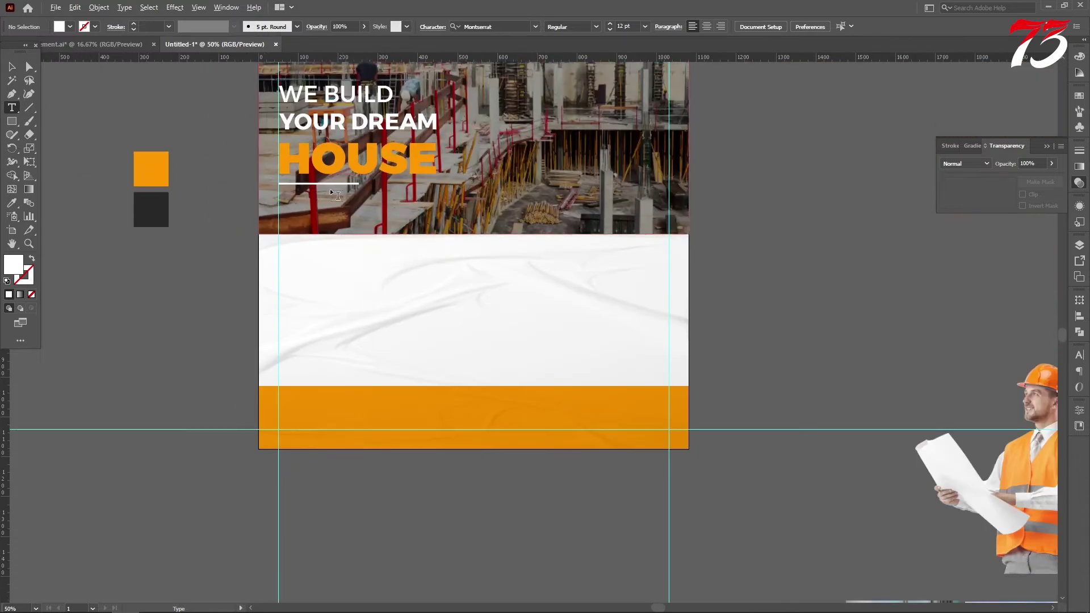
pyautogui.scroll(3, 335, 193)
pyautogui.moveTo(235, 210); pyautogui.dragTo(531, 256)
pyautogui.scroll(3, 272, 237)
# Recolour the placeholder paragraph white
pyautogui.click(11, 67)
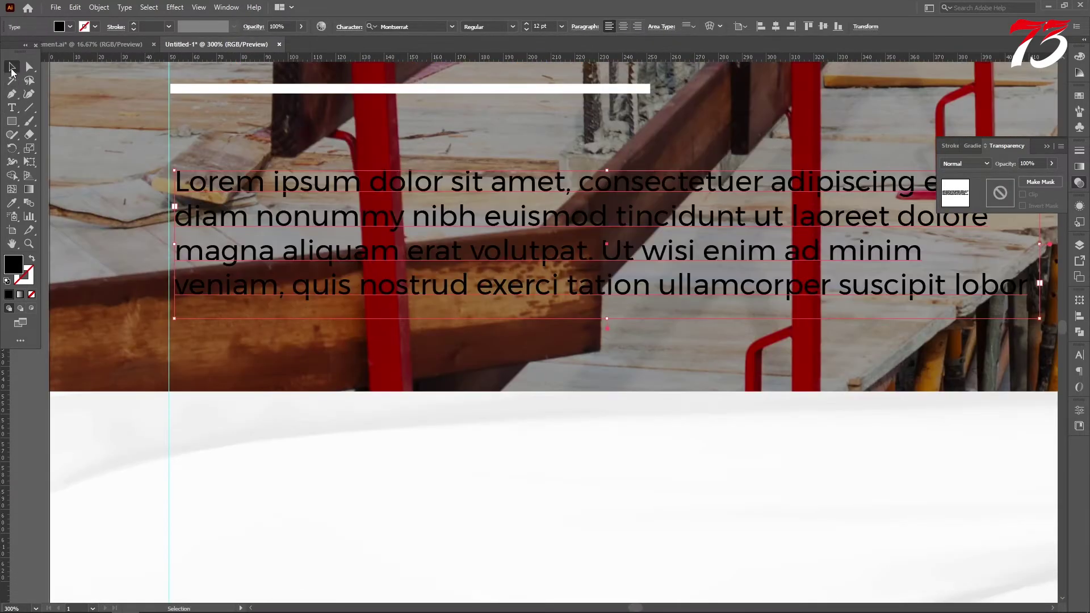
pyautogui.doubleClick(20, 268)
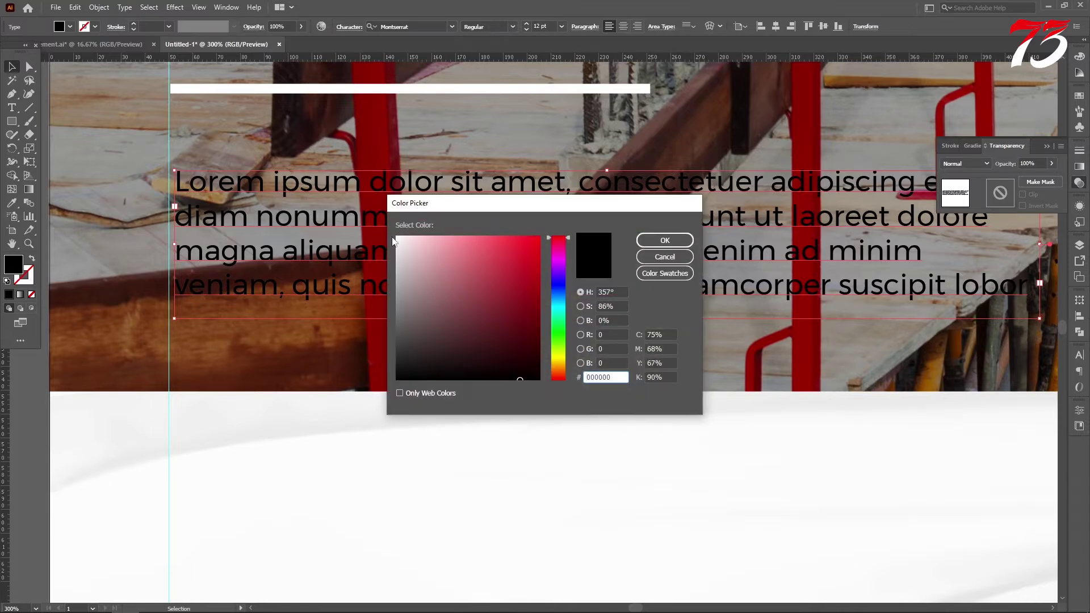
pyautogui.moveTo(395, 254); pyautogui.dragTo(391, 229)
pyautogui.click(664, 240)
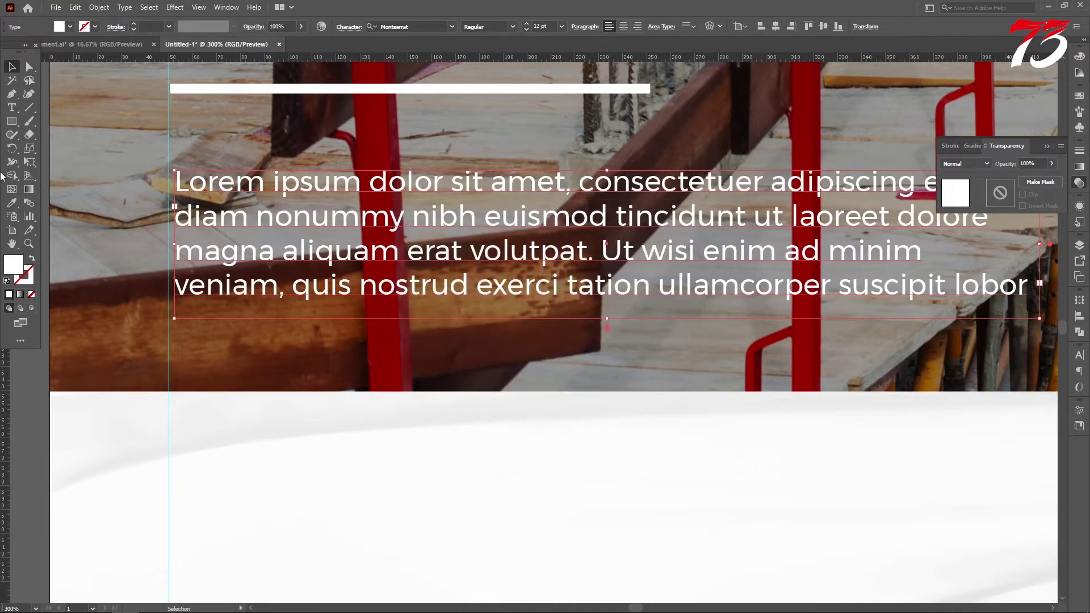
# Delete the placeholder text after "tincidunt ut" and set the paragraph's font size to 24 pt
pyautogui.click(11, 109)
pyautogui.moveTo(780, 218); pyautogui.dragTo(1084, 347)
pyautogui.press('BackSpace')
pyautogui.click(14, 67)
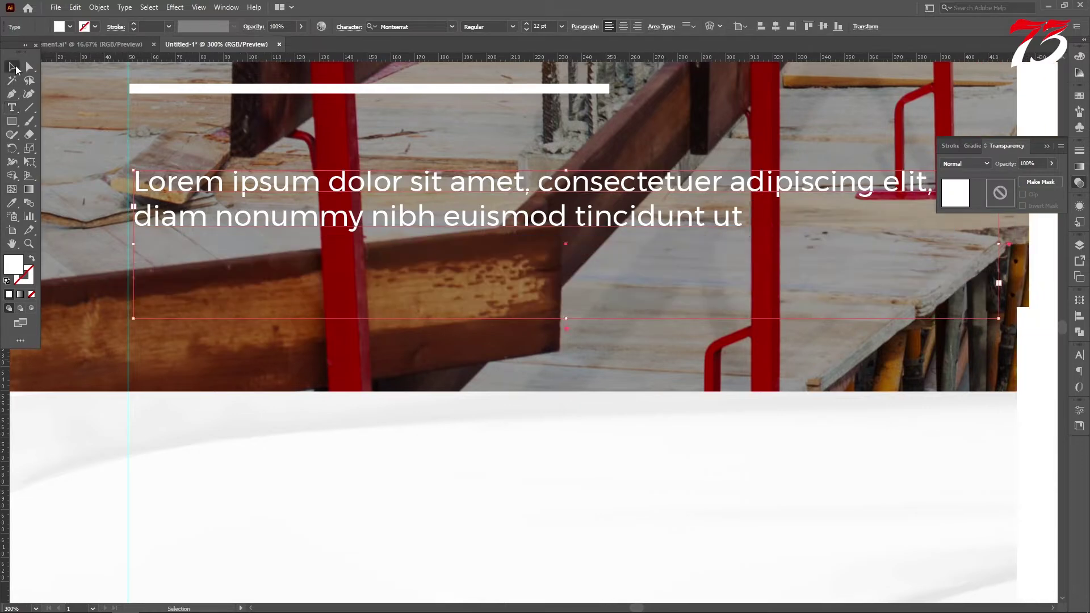
pyautogui.click(527, 23)
pyautogui.click(526, 24)
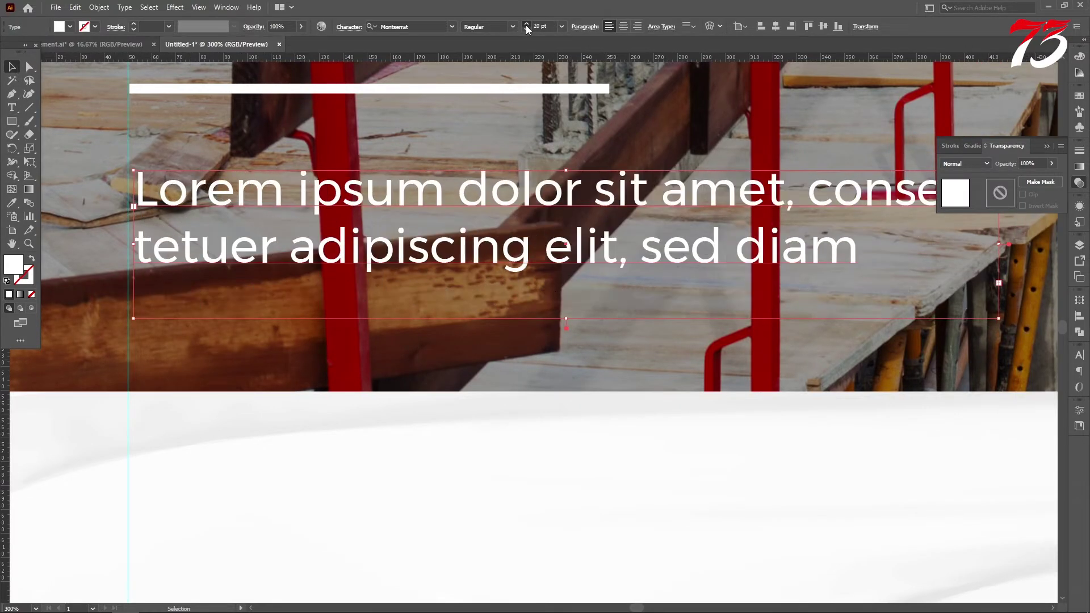
pyautogui.click(526, 24)
pyautogui.click(526, 25)
# Delete the words between "consectetuer" and "tincidunt ut" from the placeholder paragraph
pyautogui.click(11, 107)
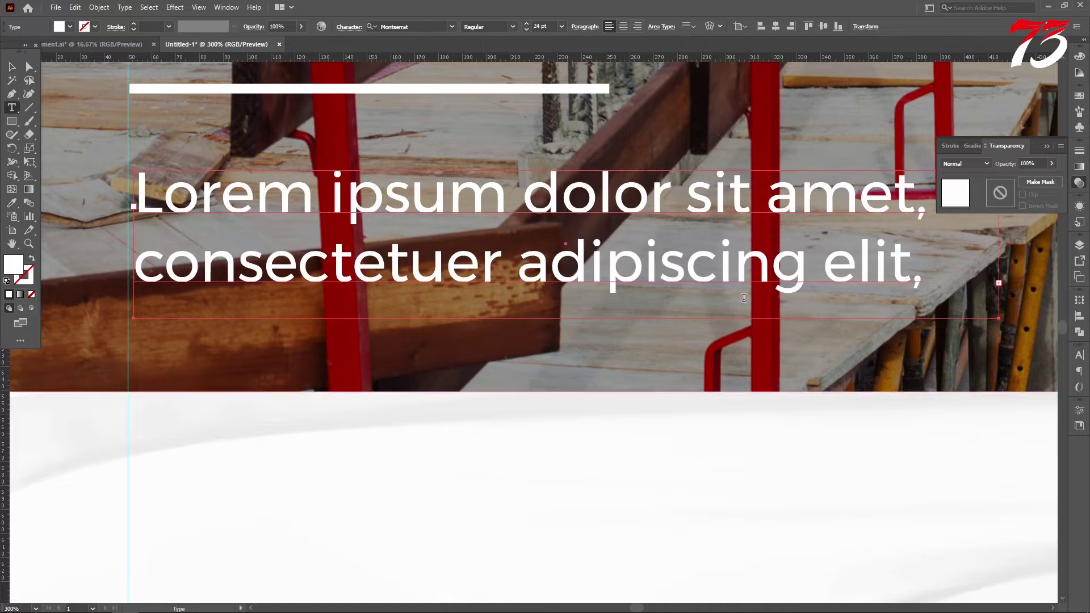
pyautogui.doubleClick(823, 254)
pyautogui.write('sed')
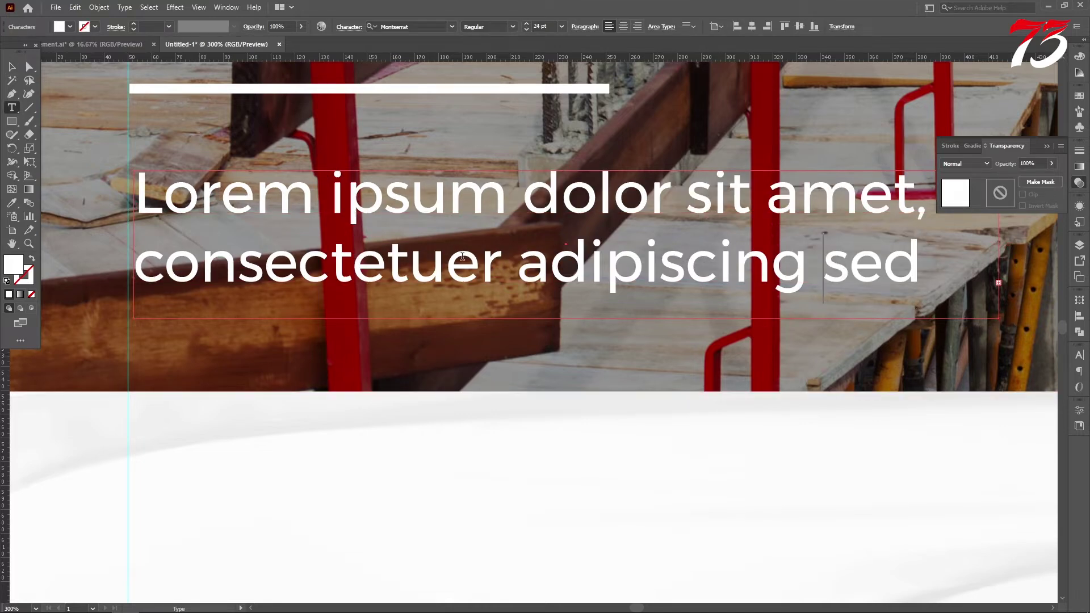
pyautogui.moveTo(510, 252); pyautogui.dragTo(619, 289)
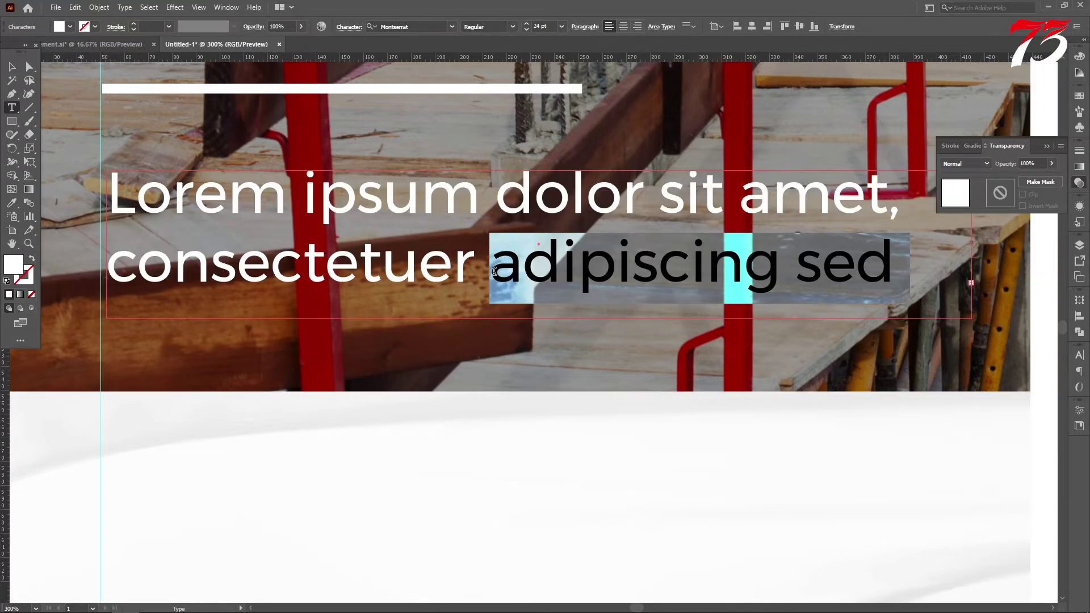
pyautogui.press('BackSpace')
pyautogui.moveTo(489, 259); pyautogui.dragTo(1053, 307)
pyautogui.press('BackSpace')
pyautogui.moveTo(473, 264); pyautogui.dragTo(994, 313)
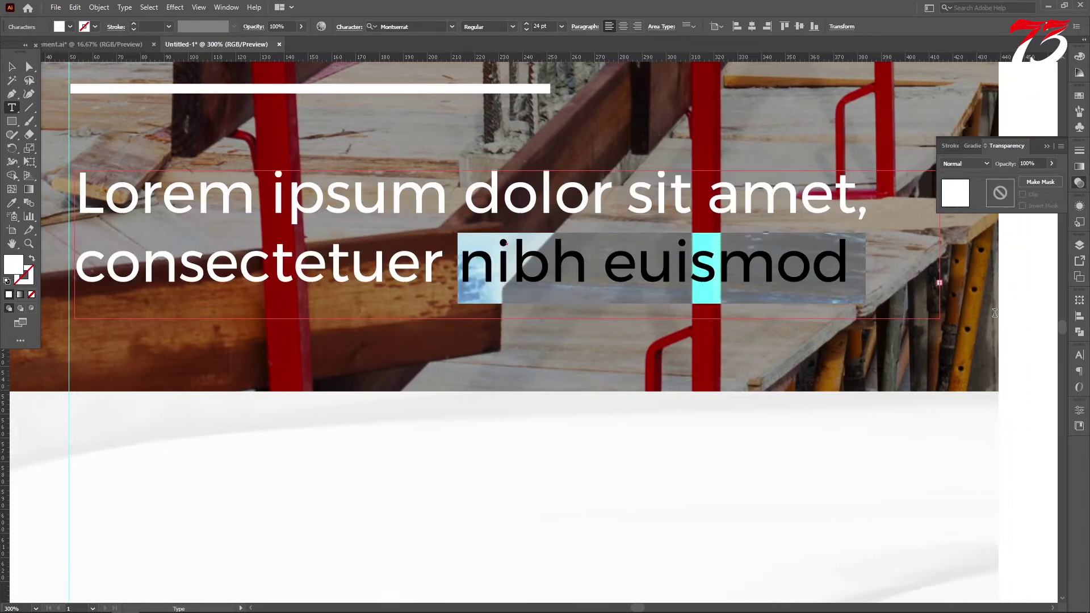
pyautogui.press('BackSpace')
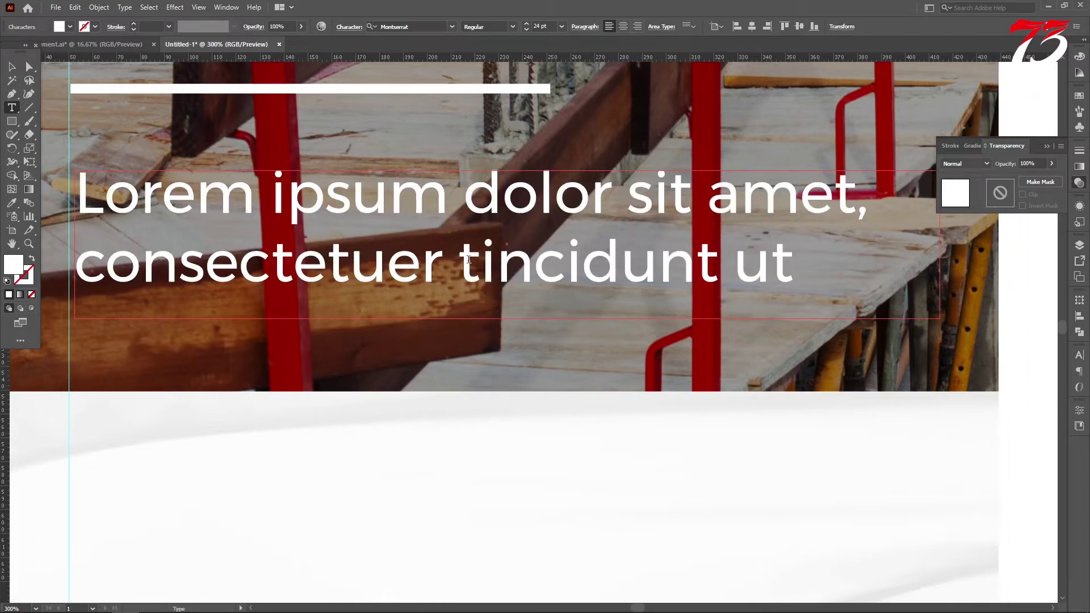
pyautogui.moveTo(469, 260); pyautogui.dragTo(895, 272)
pyautogui.press('BackSpace')
pyautogui.hotkey('ctrl', '1')
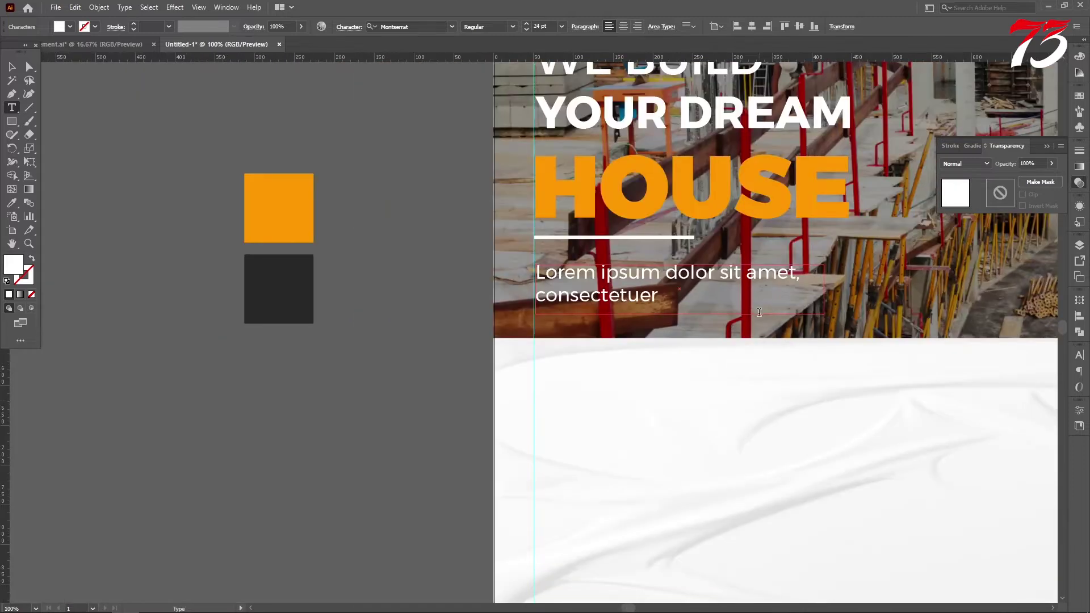
pyautogui.scroll(-1, 716, 318)
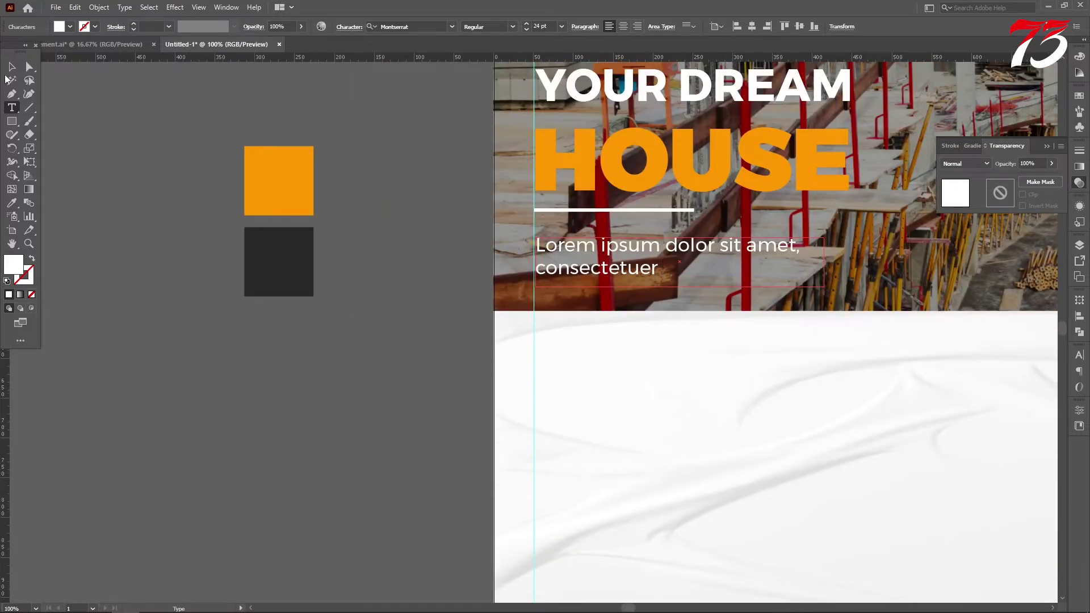
pyautogui.click(10, 68)
pyautogui.hotkey('ctrl', 'z')
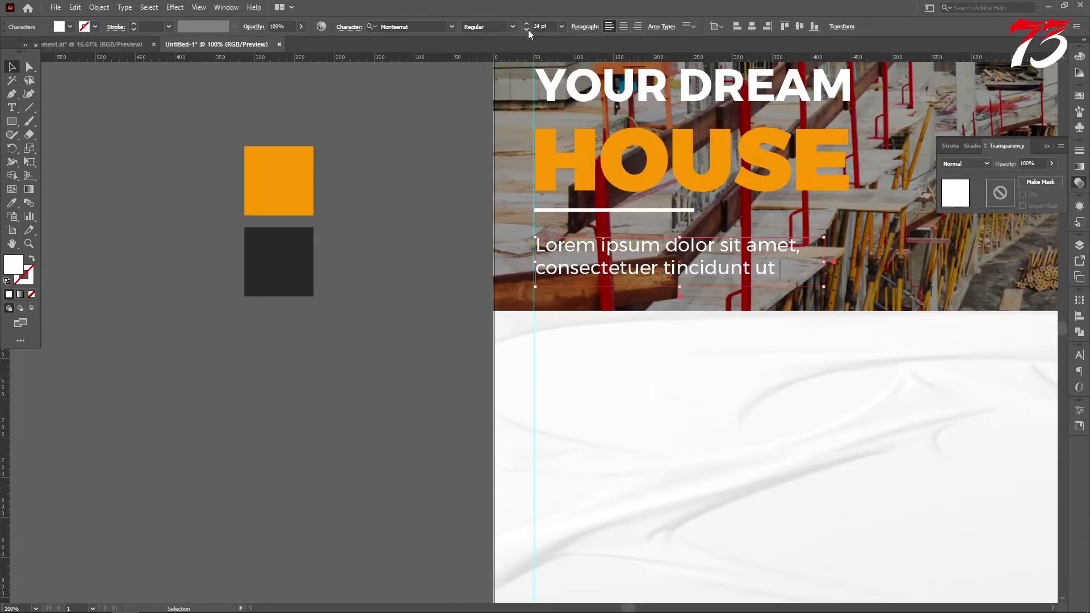
# Remove "tincidunt ut" so the paragraph reads "Lorem ipsum dolor sit amet, consectetuer"
pyautogui.click(186, 102)
pyautogui.click(657, 266)
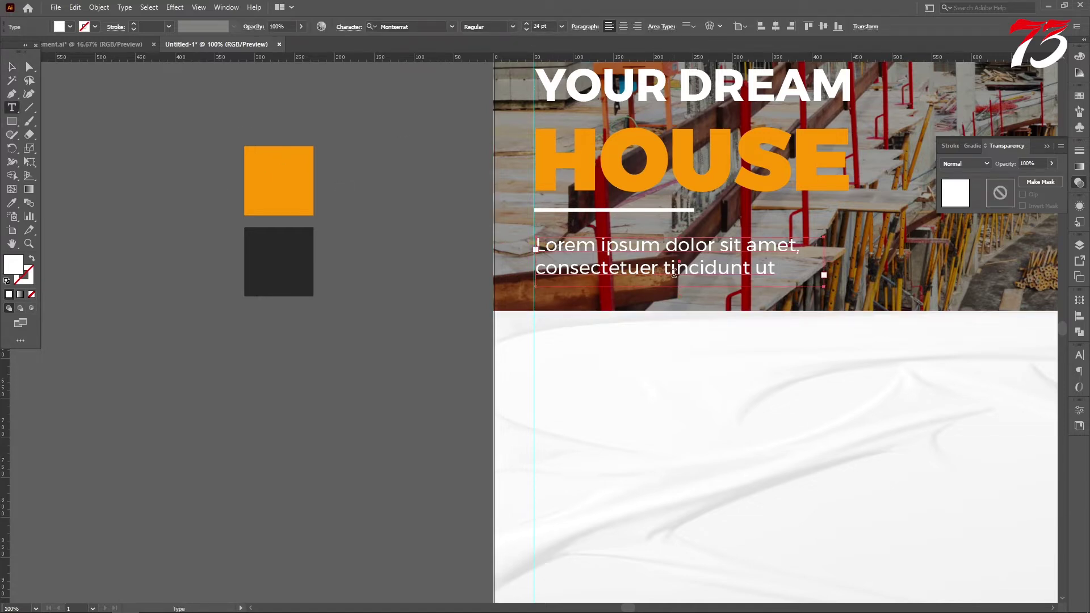
pyautogui.moveTo(662, 266); pyautogui.dragTo(823, 266)
pyautogui.press('BackSpace')
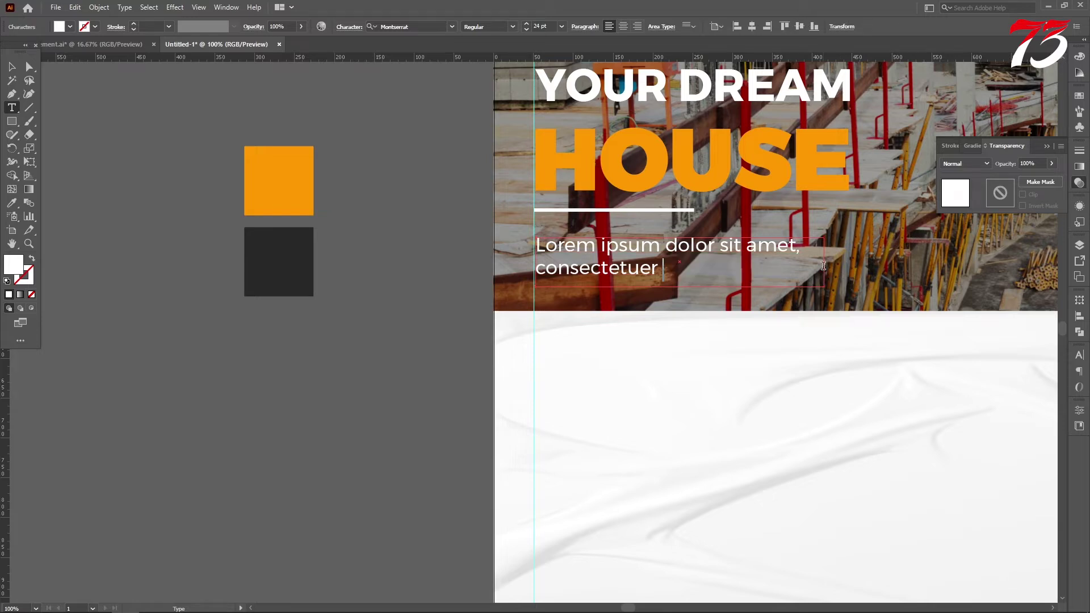
# Increase the placeholder paragraph's leading to 34 pt
pyautogui.click(11, 67)
pyautogui.click(349, 27)
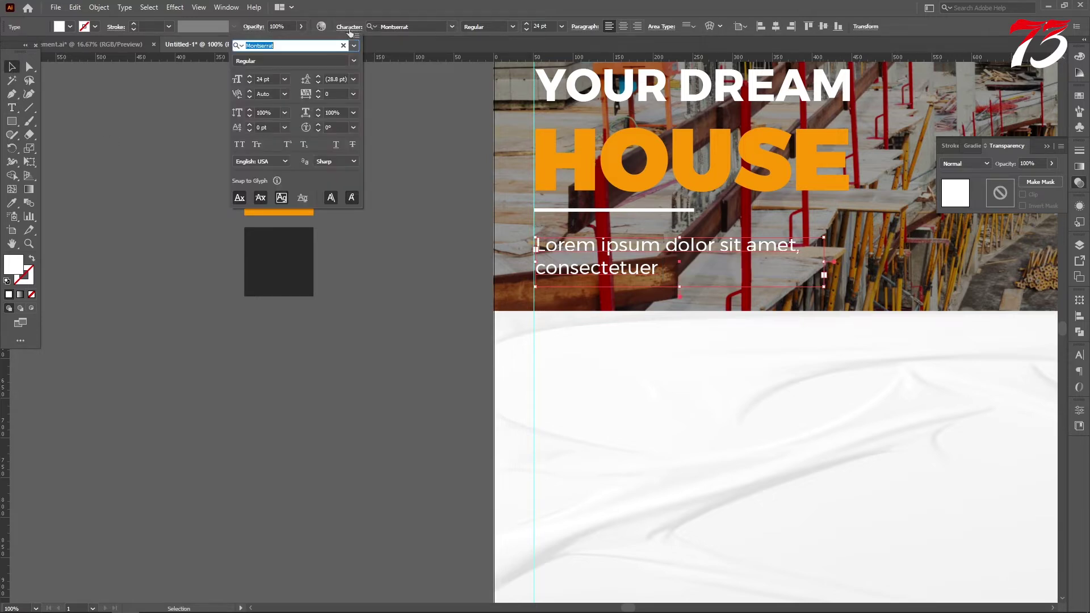
pyautogui.click(319, 77)
pyautogui.click(318, 77)
pyautogui.click(319, 76)
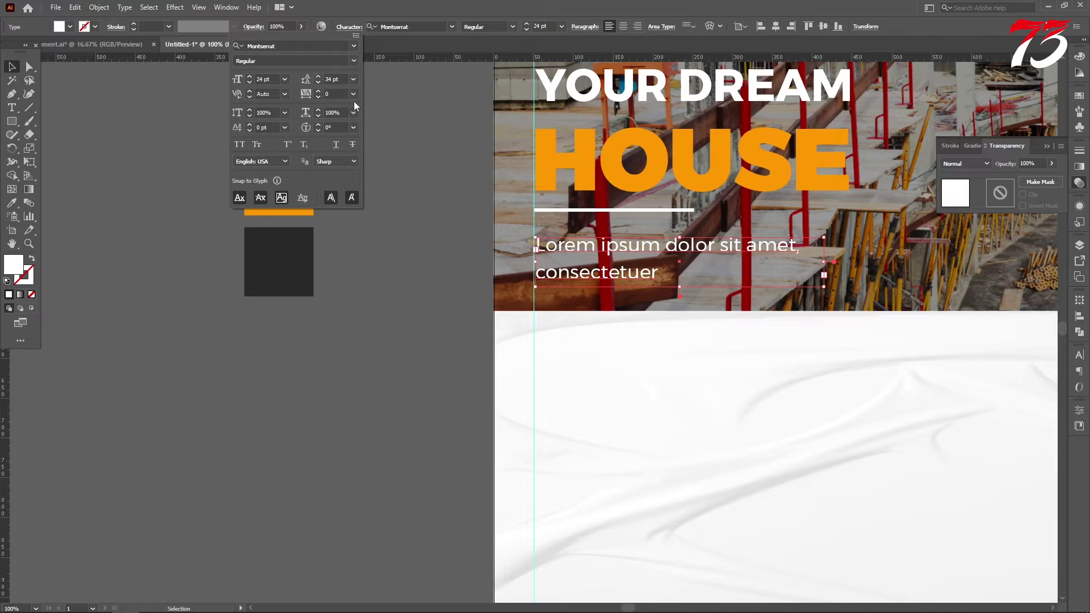
pyautogui.click(425, 170)
# Shift the paragraph slightly onto the left margin guide and group it with the headline
pyautogui.moveTo(633, 246); pyautogui.dragTo(631, 243)
pyautogui.hotkey('ctrl', '-')
pyautogui.hotkey('ctrl', '-')
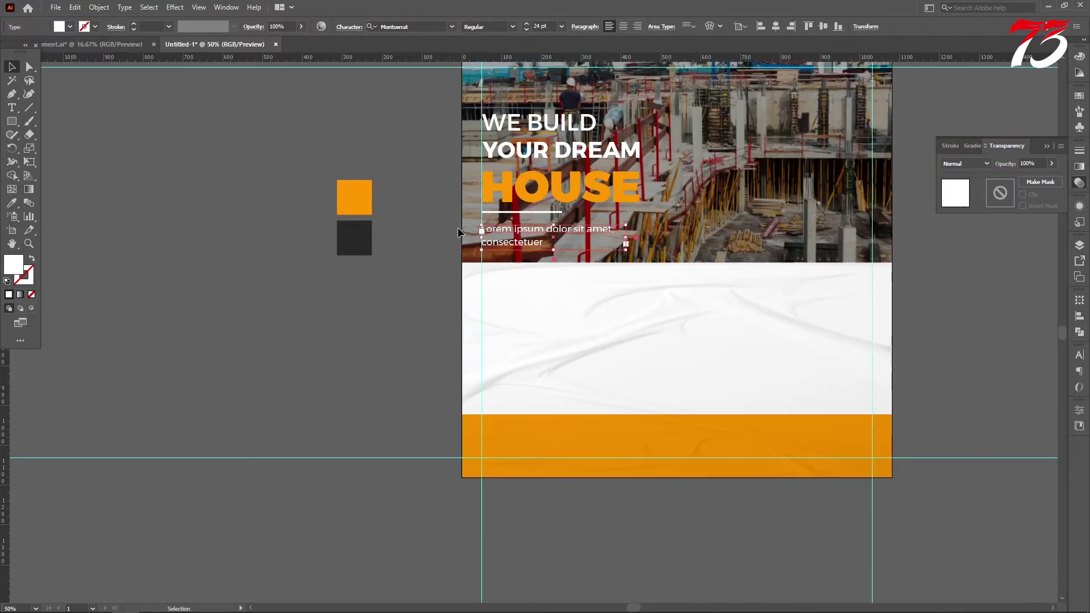
pyautogui.hotkey('ctrl', '+')
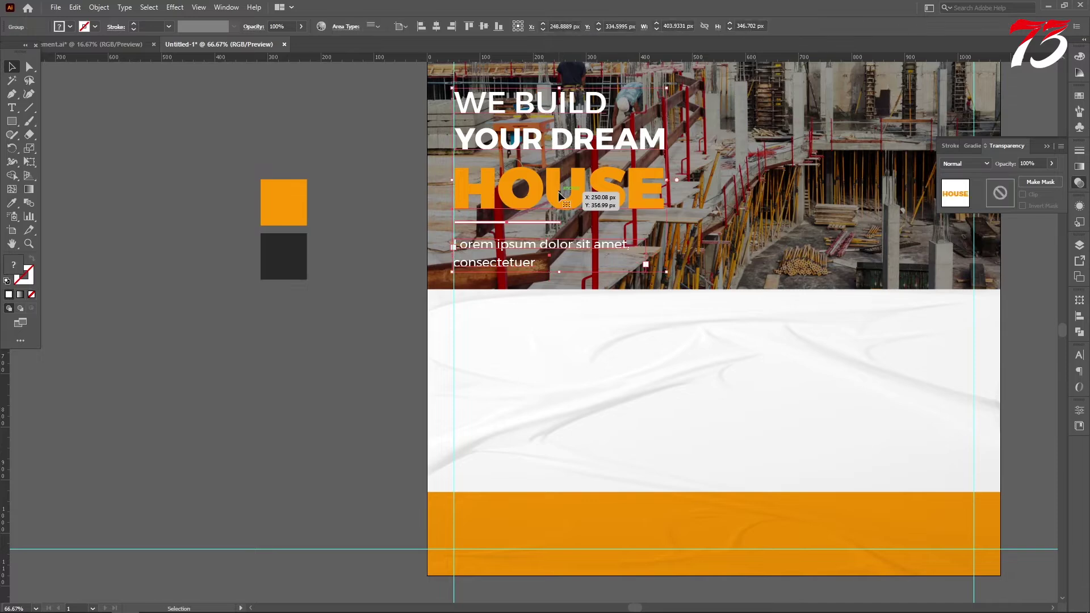
pyautogui.click(247, 178)
# Move the builder cutout from beside the artboard onto the right half of the site photo and bring it to the front
pyautogui.scroll(-2, 593, 273)
pyautogui.scroll(1, 579, 216)
pyautogui.scroll(-1, 483, 226)
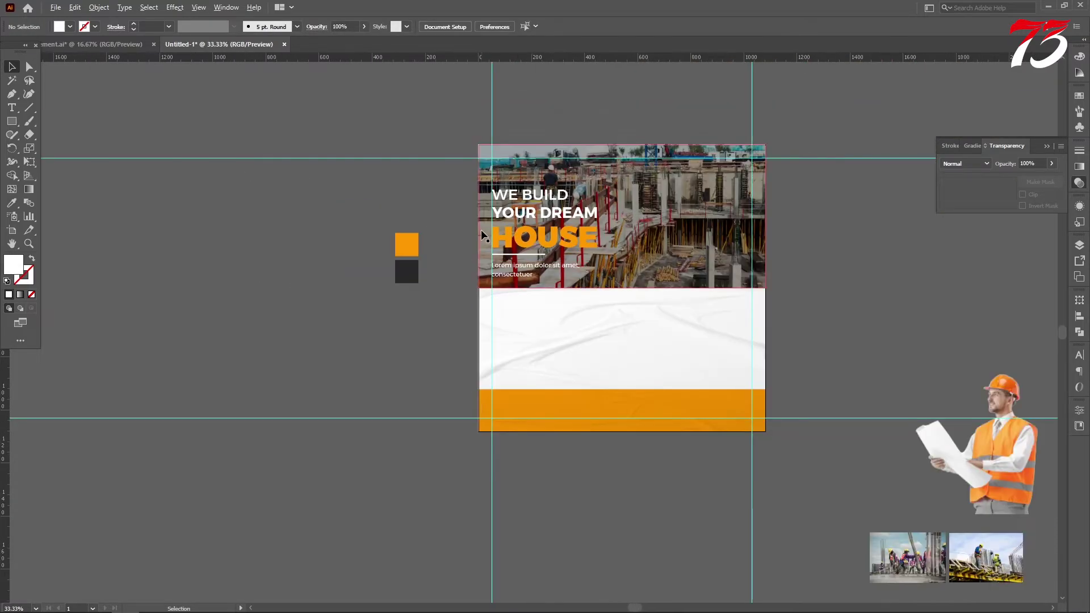
pyautogui.scroll(-2, 481, 229)
pyautogui.moveTo(989, 410); pyautogui.dragTo(681, 185)
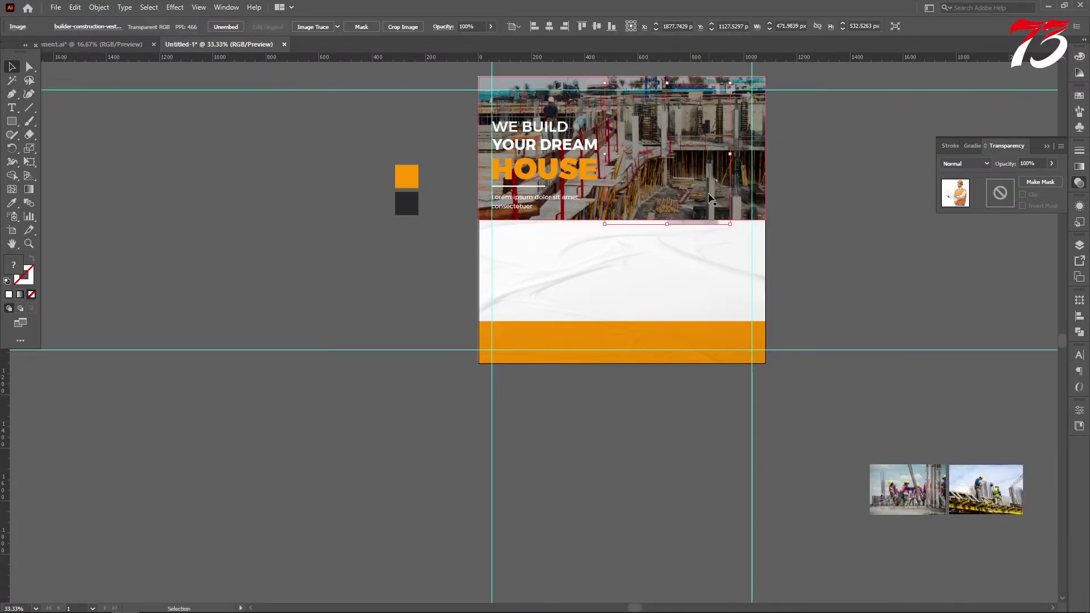
pyautogui.scroll(3, 702, 179)
pyautogui.rightClick(703, 180)
pyautogui.moveTo(732, 288)
pyautogui.click(852, 287)
# Reposition the builder slightly right and up so the cutout's lower edge meets the bottom of the site photo
pyautogui.hotkey('ctrl', '-')
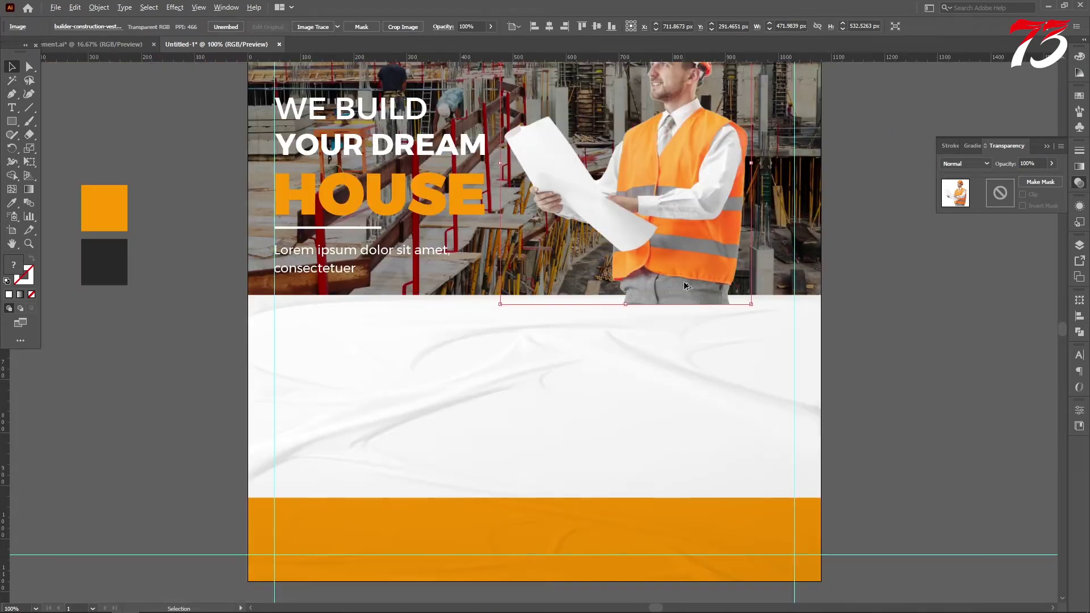
pyautogui.scroll(2, 679, 307)
pyautogui.scroll(2, 675, 304)
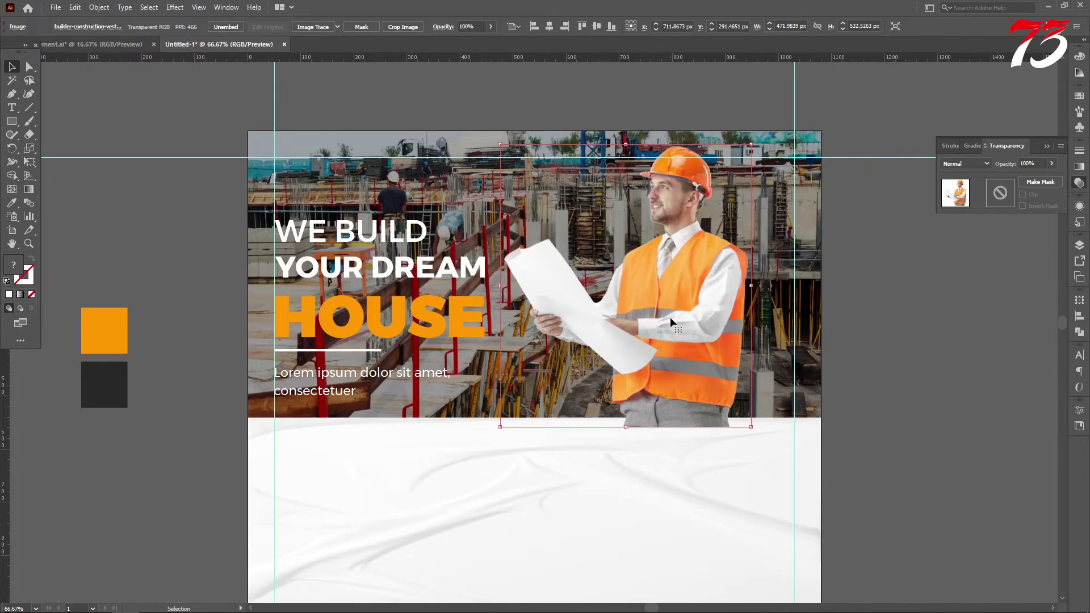
pyautogui.moveTo(670, 317); pyautogui.dragTo(686, 308)
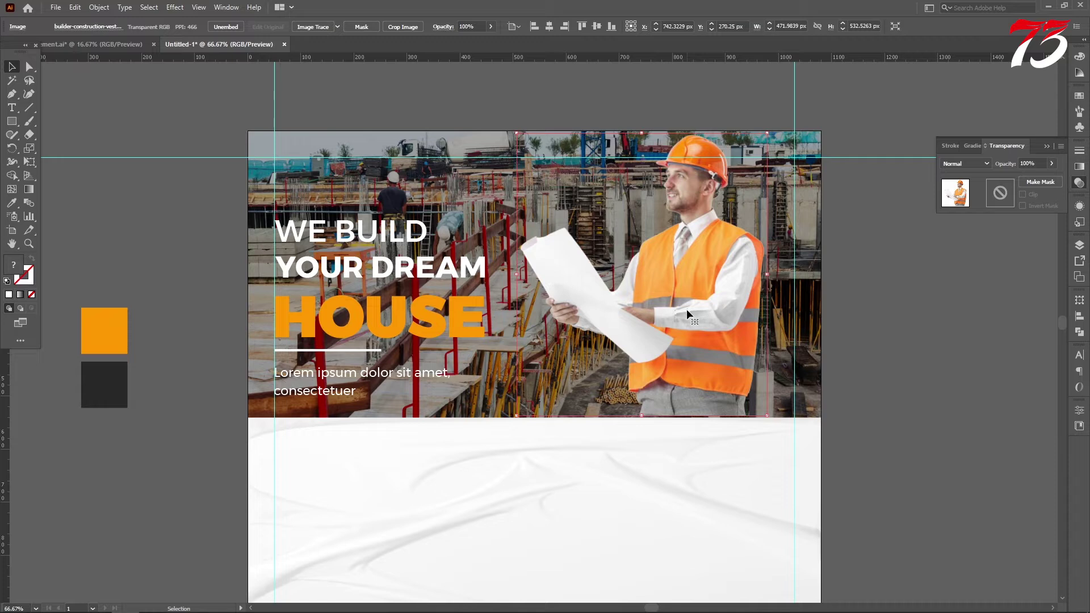
pyautogui.press('Down')
pyautogui.press('Down')
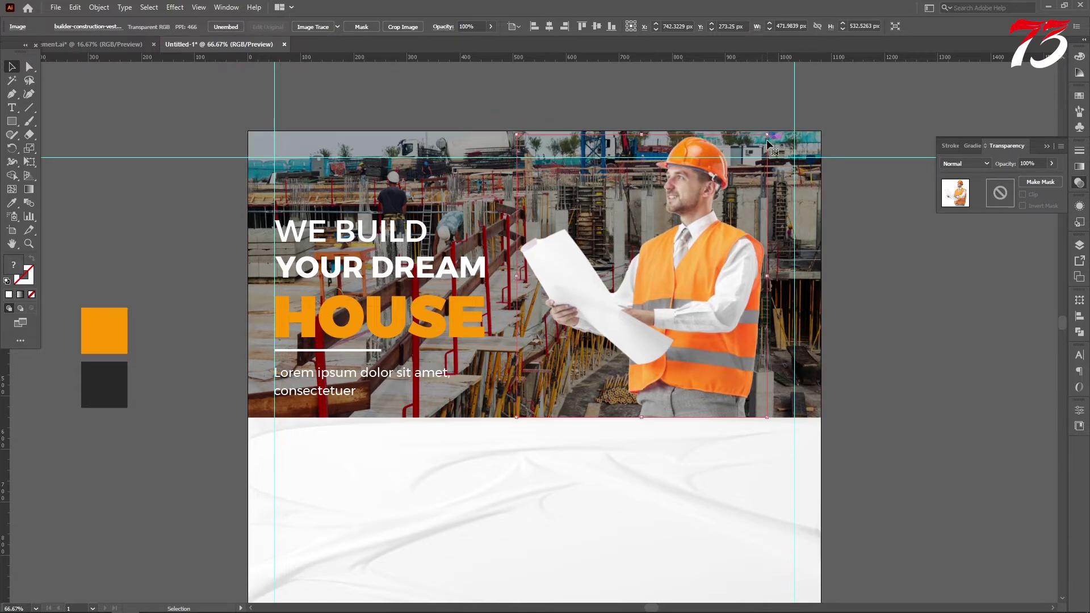
# Shrink the builder to about 439 × 496 px, move it right to the margin guide, and enlarge it slightly from its top-left corner
pyautogui.moveTo(766, 135); pyautogui.dragTo(750, 153)
pyautogui.moveTo(690, 313); pyautogui.dragTo(737, 315)
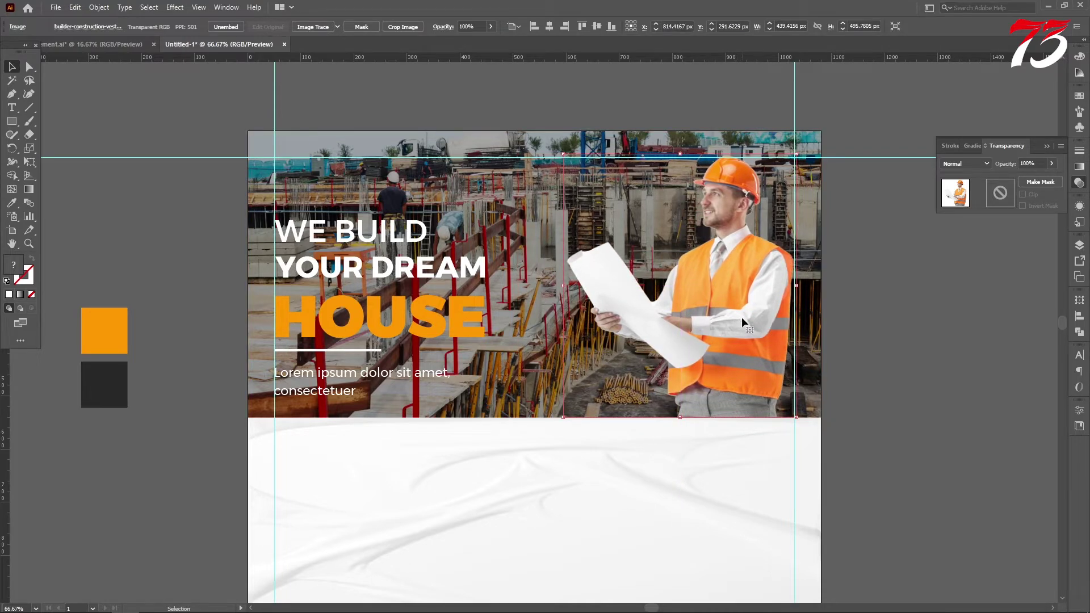
pyautogui.moveTo(562, 154)
pyautogui.mouseDown()
pyautogui.moveTo(542, 140)
pyautogui.moveTo(552, 148)
pyautogui.mouseUp()
pyautogui.click(892, 280)
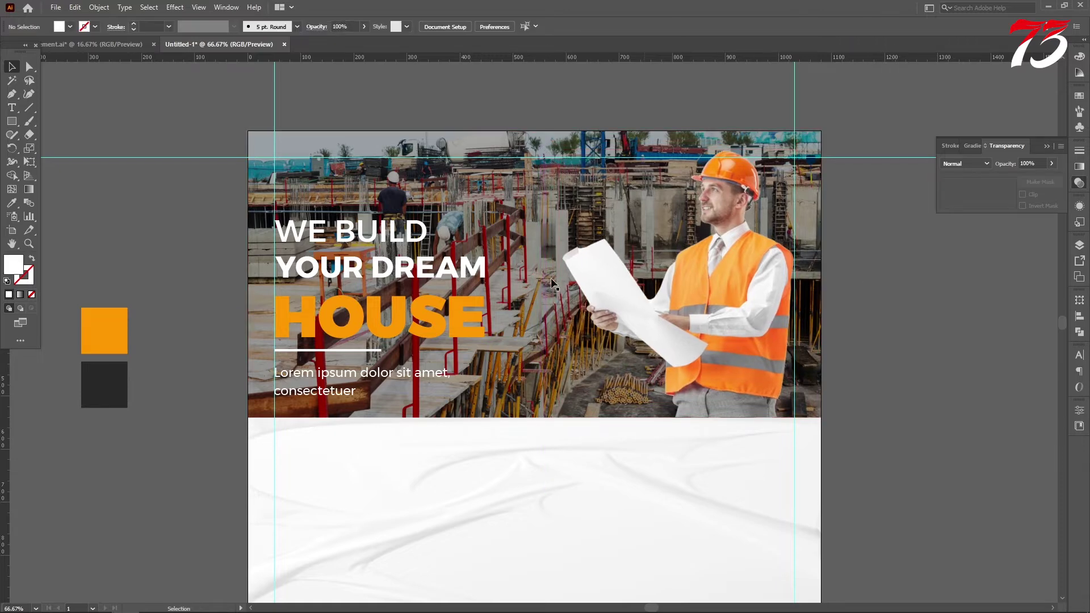
# Enlarge the headline and paragraph group to about 430 × 369 px from its top-right corner
pyautogui.click(336, 237)
pyautogui.moveTo(489, 218); pyautogui.dragTo(508, 207)
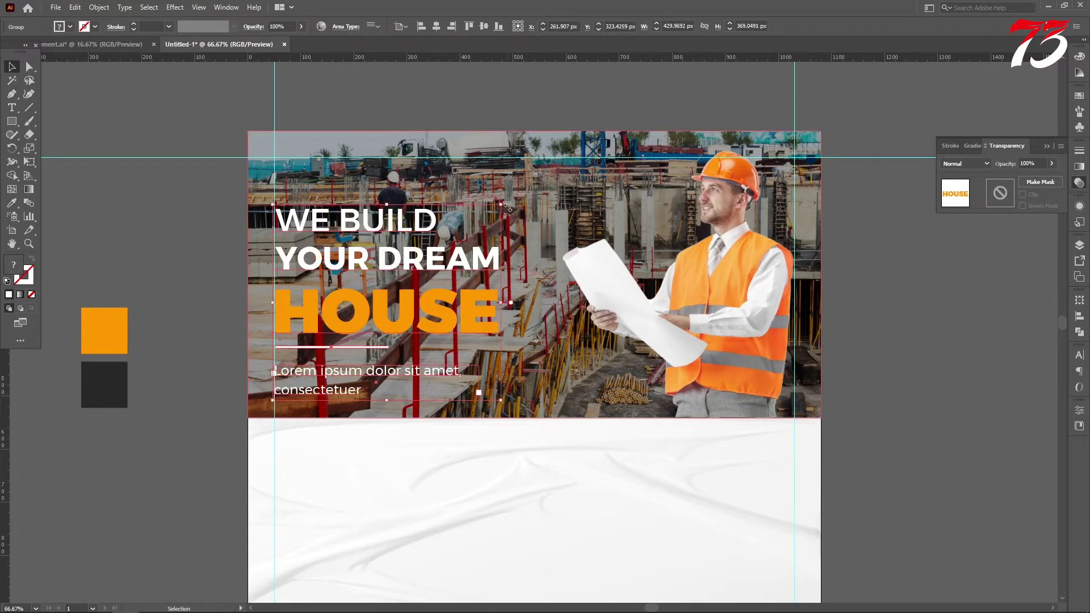
pyautogui.click(809, 296)
pyautogui.scroll(-1, 413, 243)
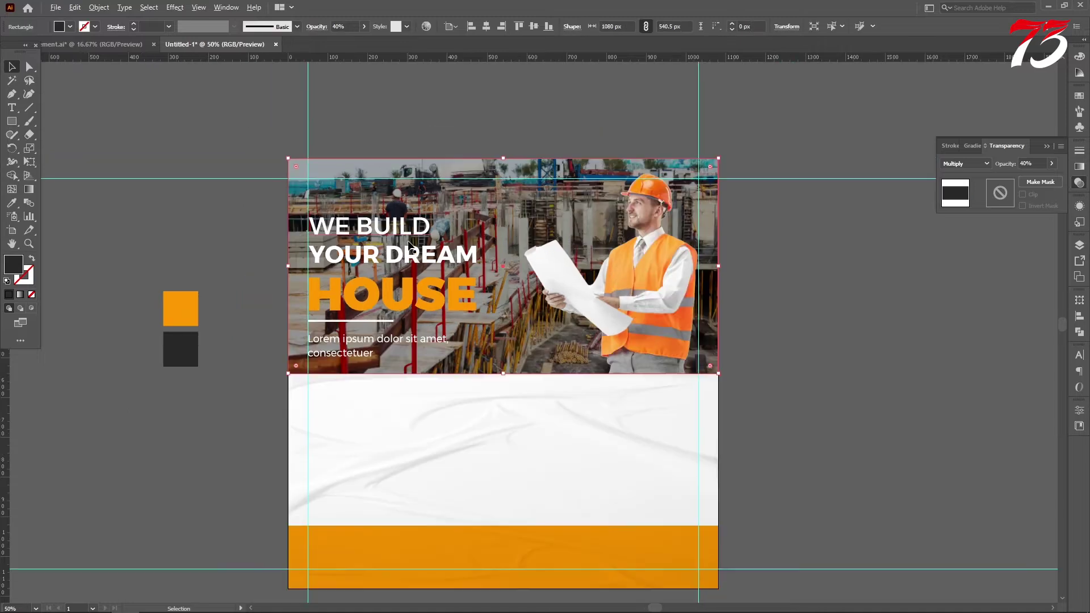
pyautogui.scroll(-2, 666, 267)
pyautogui.scroll(-1, 543, 243)
pyautogui.scroll(-2, 715, 256)
pyautogui.click(744, 266)
pyautogui.scroll(-1, 745, 267)
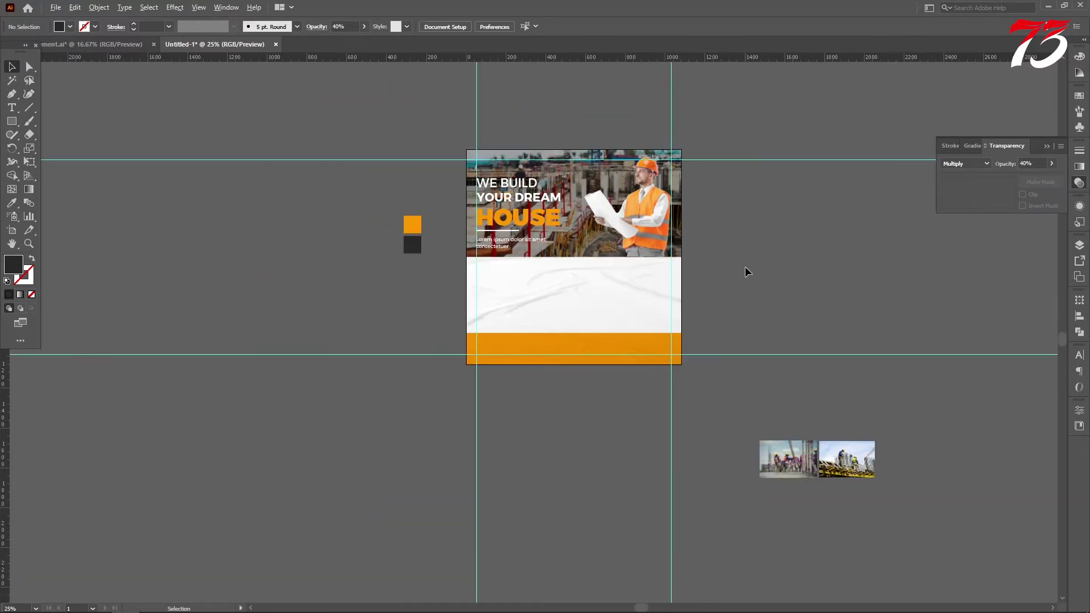
# Enlarge the headline and paragraph group further to about 453 × 389 px and shift it slightly down along the margin guide
pyautogui.scroll(1, 589, 211)
pyautogui.scroll(1, 491, 215)
pyautogui.click(489, 222)
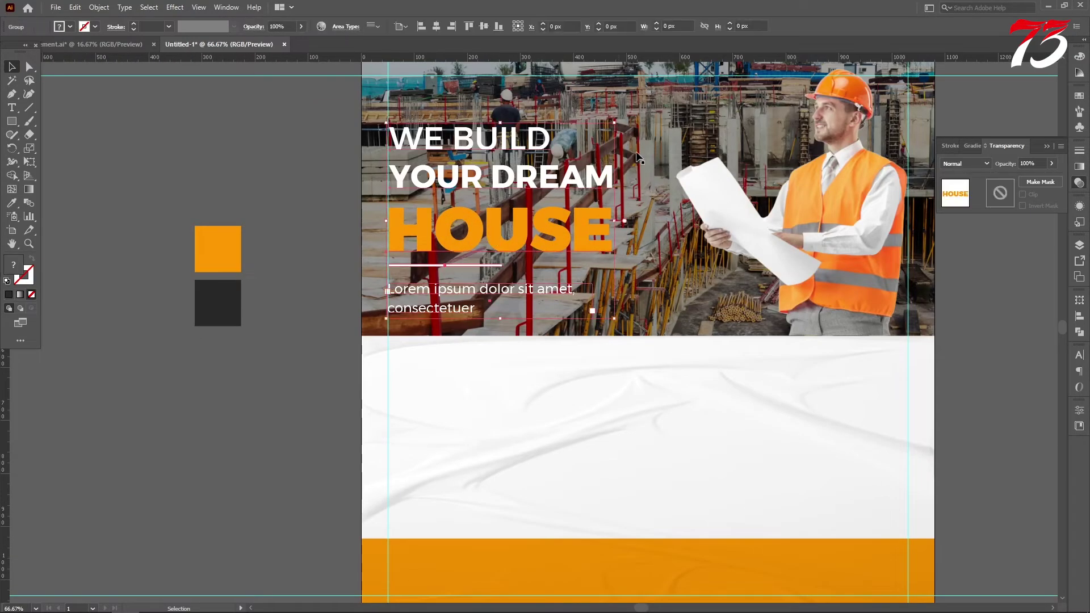
pyautogui.moveTo(634, 113); pyautogui.dragTo(632, 112)
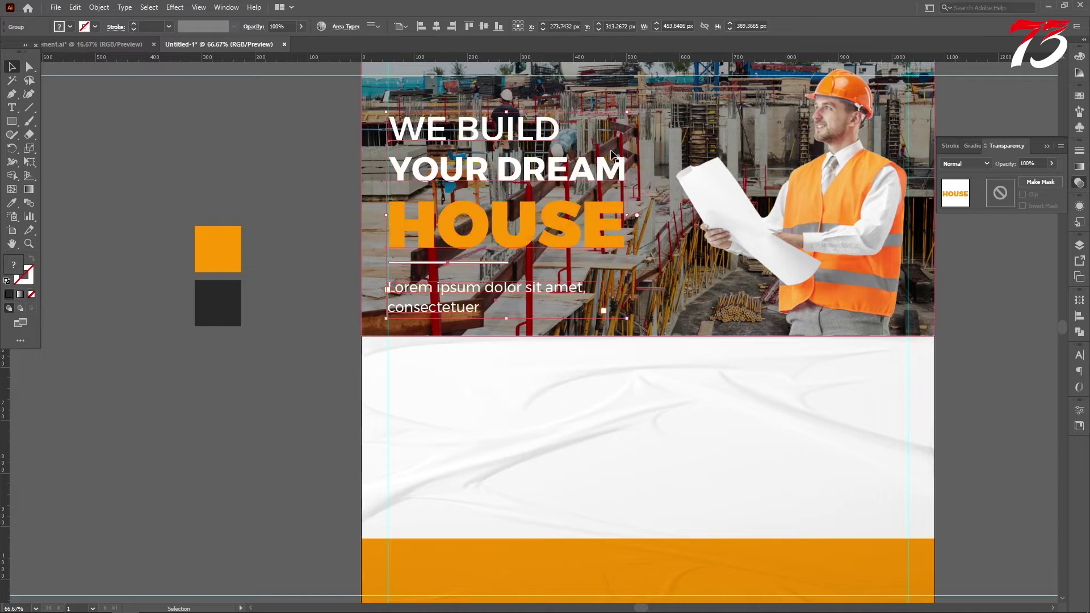
pyautogui.moveTo(610, 150); pyautogui.dragTo(608, 153)
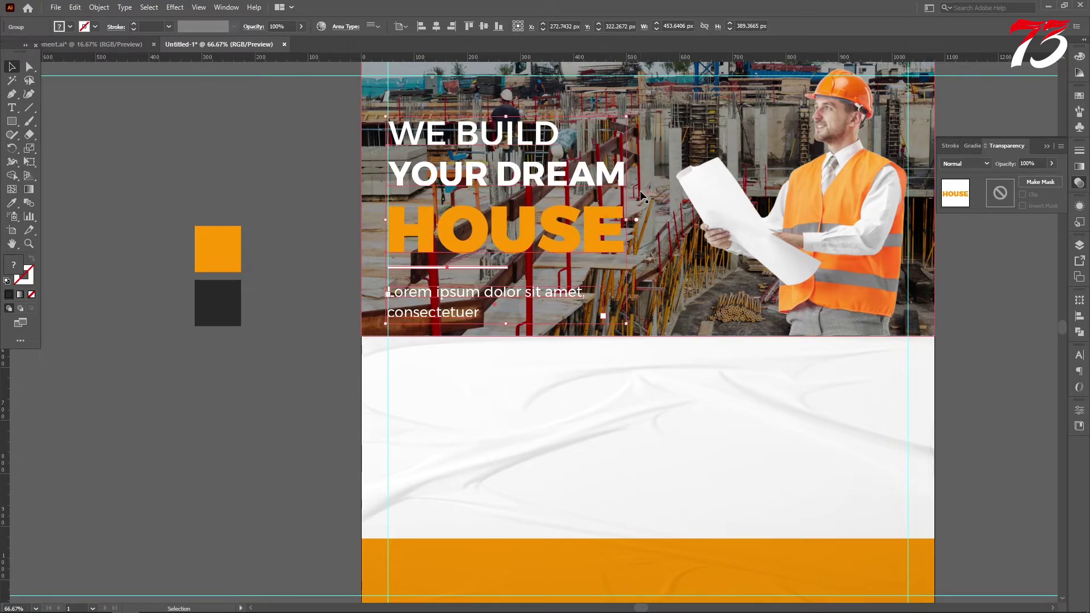
pyautogui.scroll(-1, 640, 193)
pyautogui.scroll(2, 681, 216)
# Enlarge the builder cutout to about 458 × 517 px from its top-left corner and deselect it
pyautogui.click(828, 230)
pyautogui.scroll(3, 701, 182)
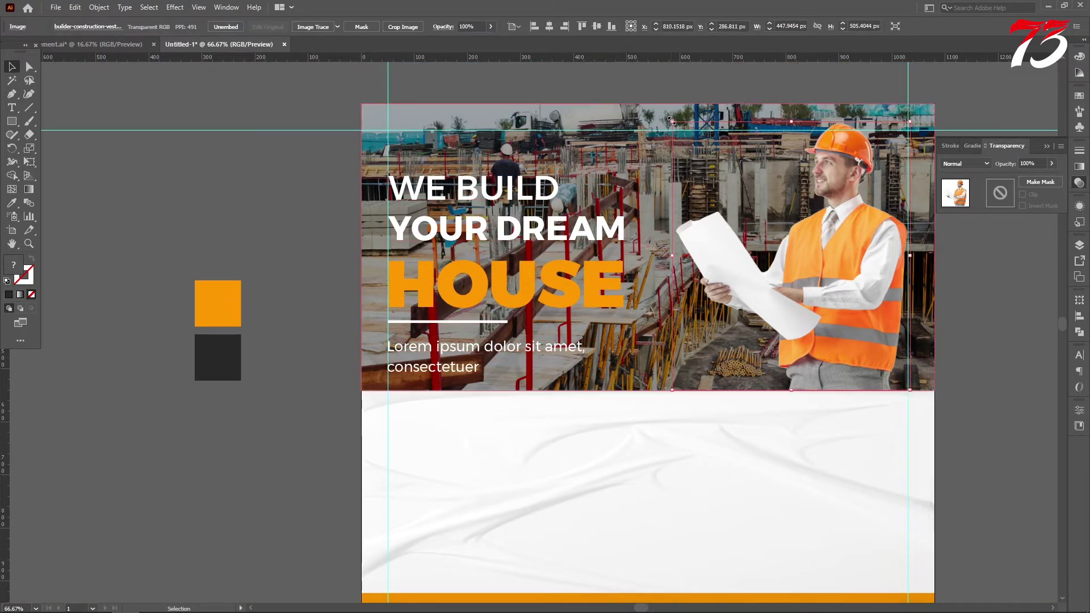
pyautogui.moveTo(671, 120); pyautogui.dragTo(668, 117)
pyautogui.scroll(-2, 634, 193)
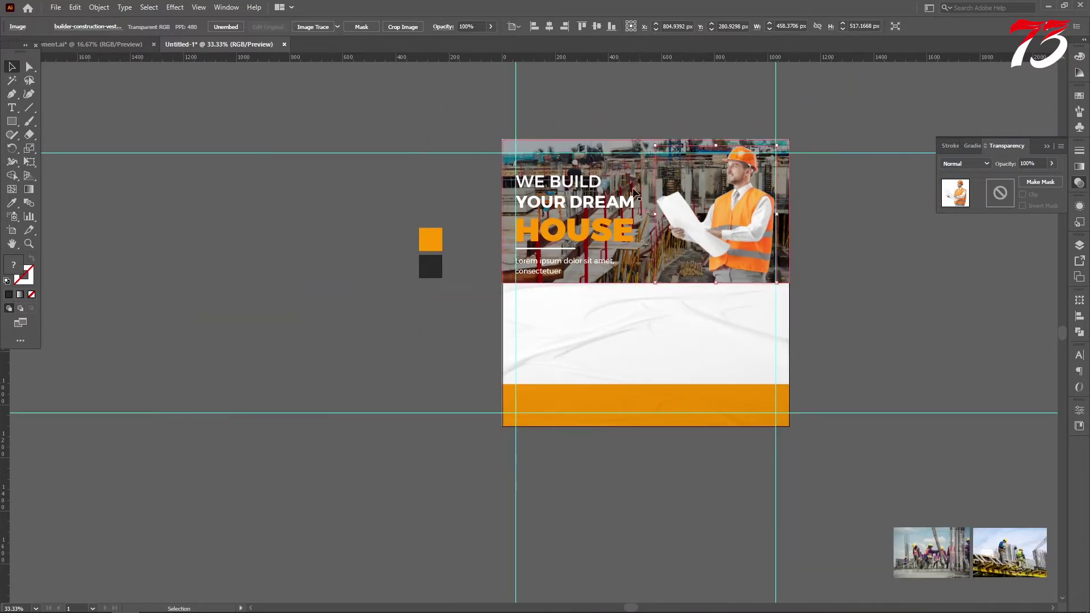
pyautogui.scroll(-2, 634, 193)
pyautogui.click(863, 286)
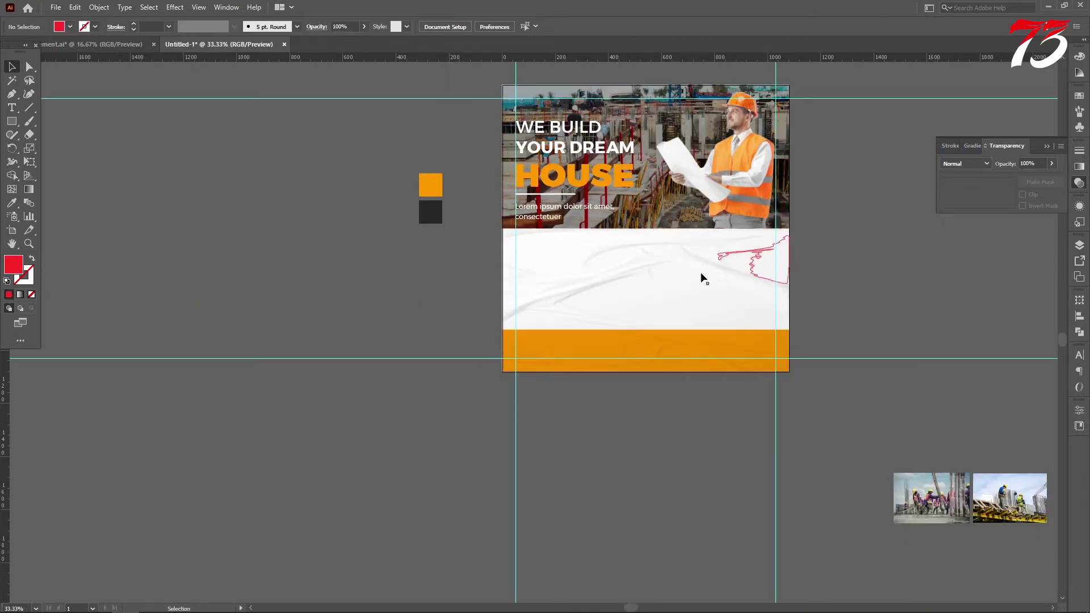
# Add the text "OUR SERVICES" on the white wrinkled area below the site photo
pyautogui.scroll(1, 768, 149)
pyautogui.scroll(1, 775, 243)
pyautogui.scroll(-2, 644, 234)
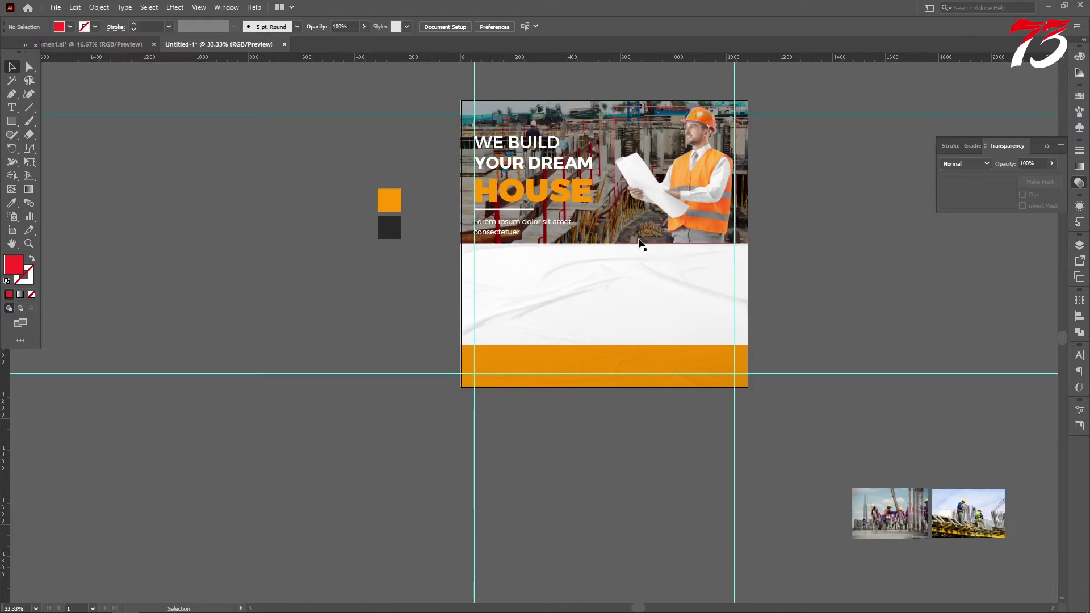
pyautogui.scroll(-1, 630, 244)
pyautogui.scroll(1, 550, 236)
pyautogui.scroll(3, 550, 237)
pyautogui.click(8, 123)
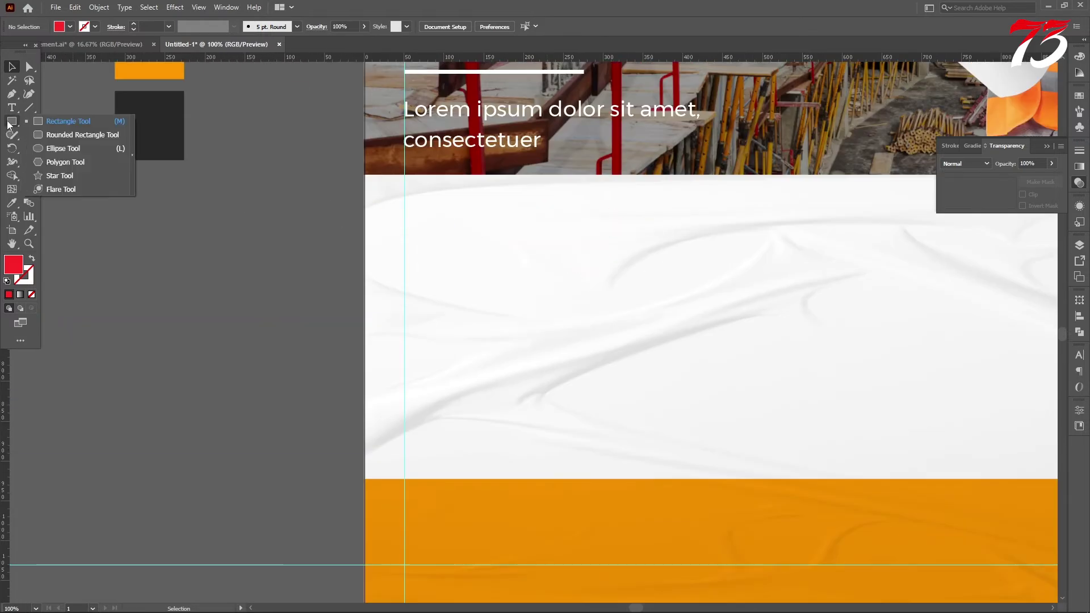
pyautogui.press('t')
pyautogui.scroll(-1, 460, 234)
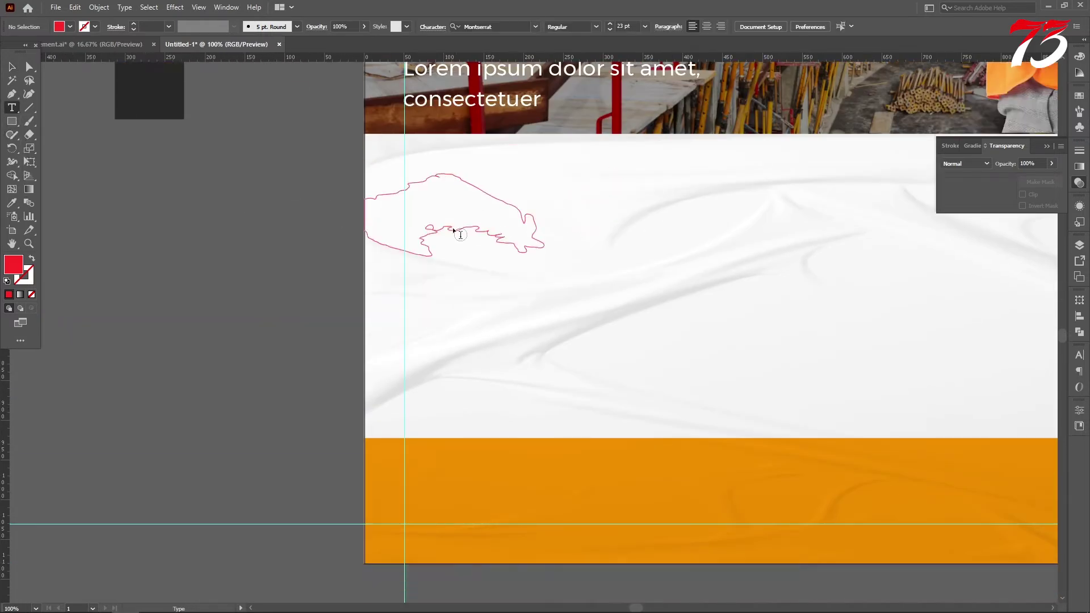
pyautogui.scroll(1, 441, 219)
pyautogui.click(417, 195)
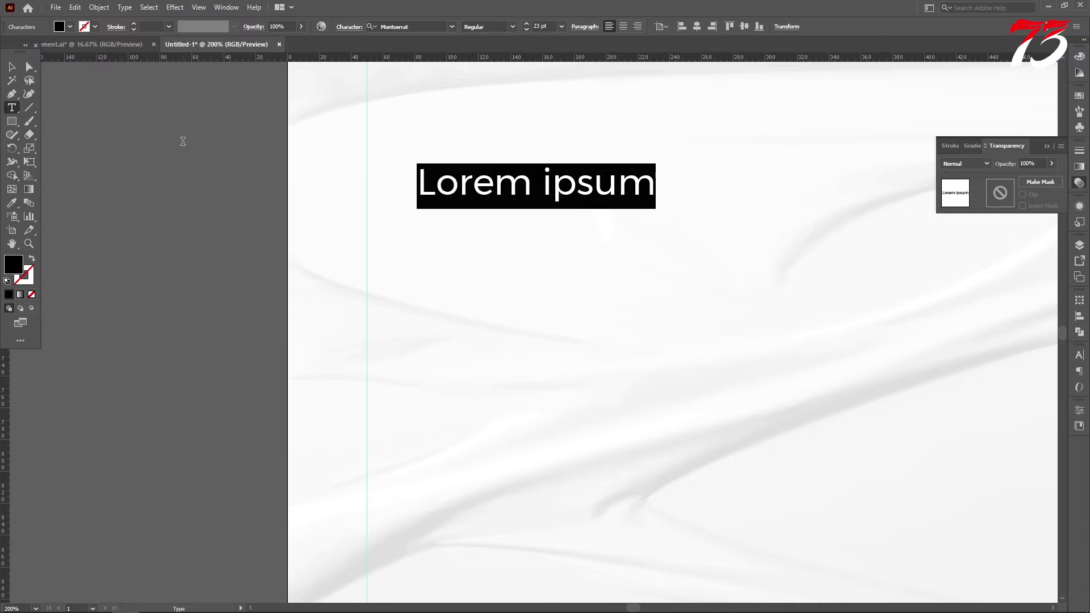
pyautogui.write('OUR SER')
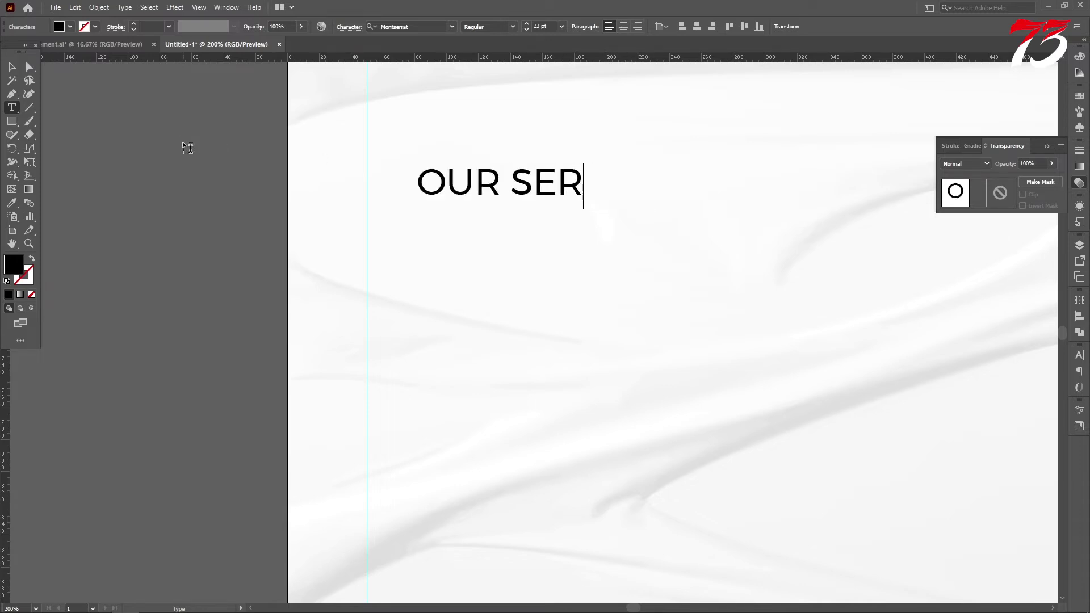
pyautogui.write('VICES')
pyautogui.click(11, 67)
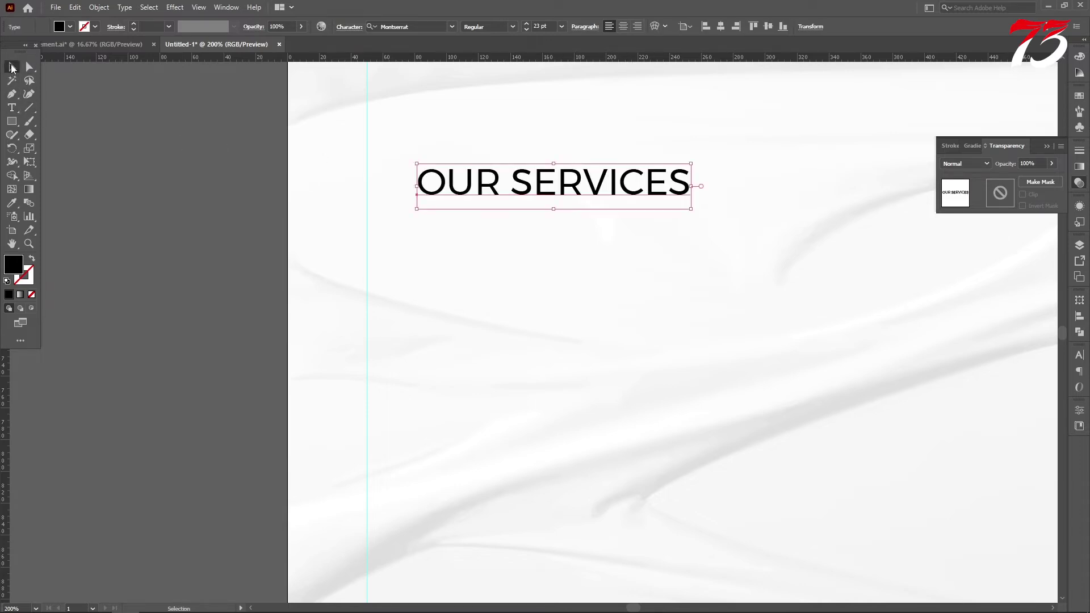
# Set "OUR SERVICES" to Montserrat Bold, align it to the left margin guide, and duplicate it directly below
pyautogui.click(420, 26)
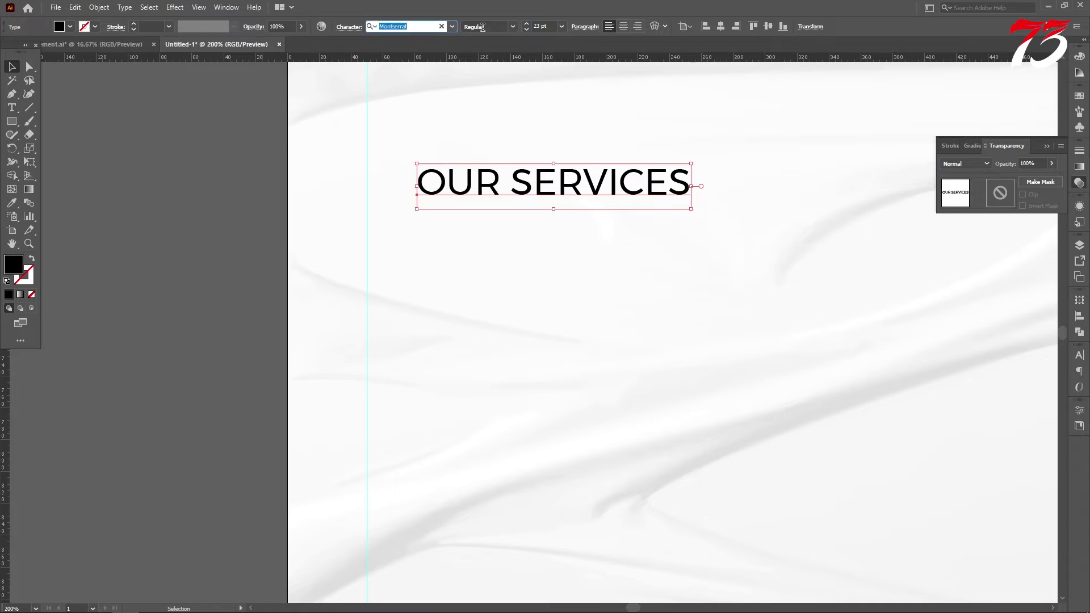
pyautogui.click(513, 27)
pyautogui.click(479, 184)
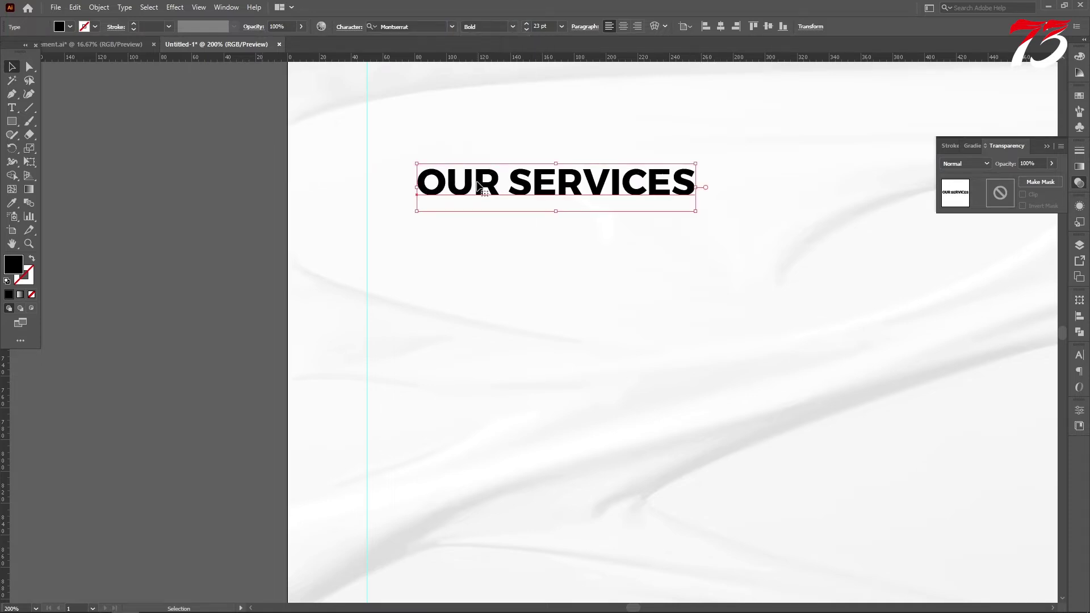
pyautogui.moveTo(479, 184); pyautogui.dragTo(440, 222)
# Replace the text of the lower "OUR SERVICES" copy with "Painting"
pyautogui.press('t')
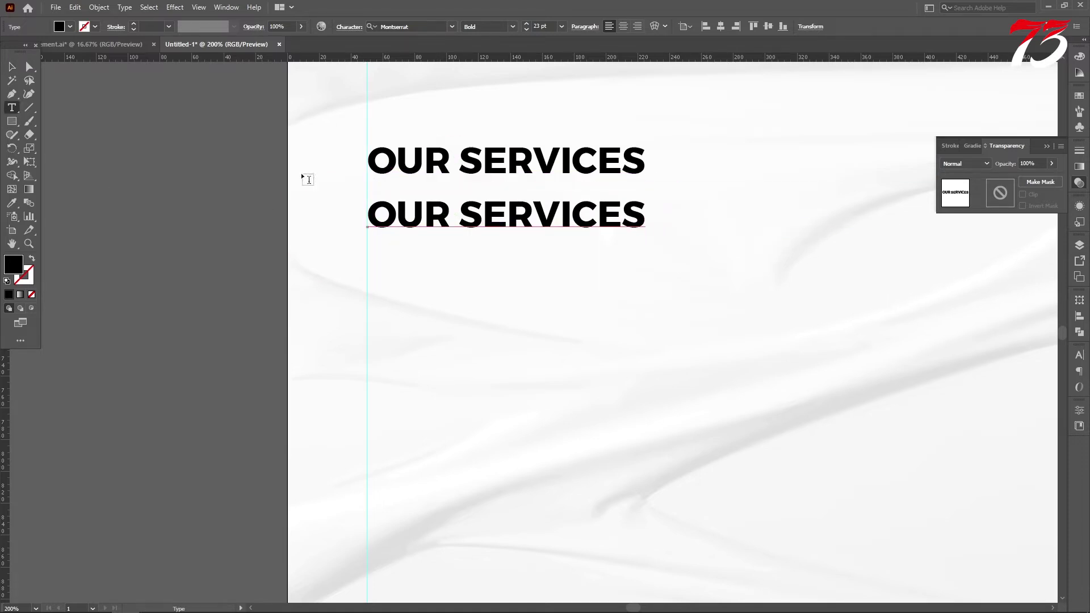
pyautogui.moveTo(640, 213); pyautogui.dragTo(215, 204)
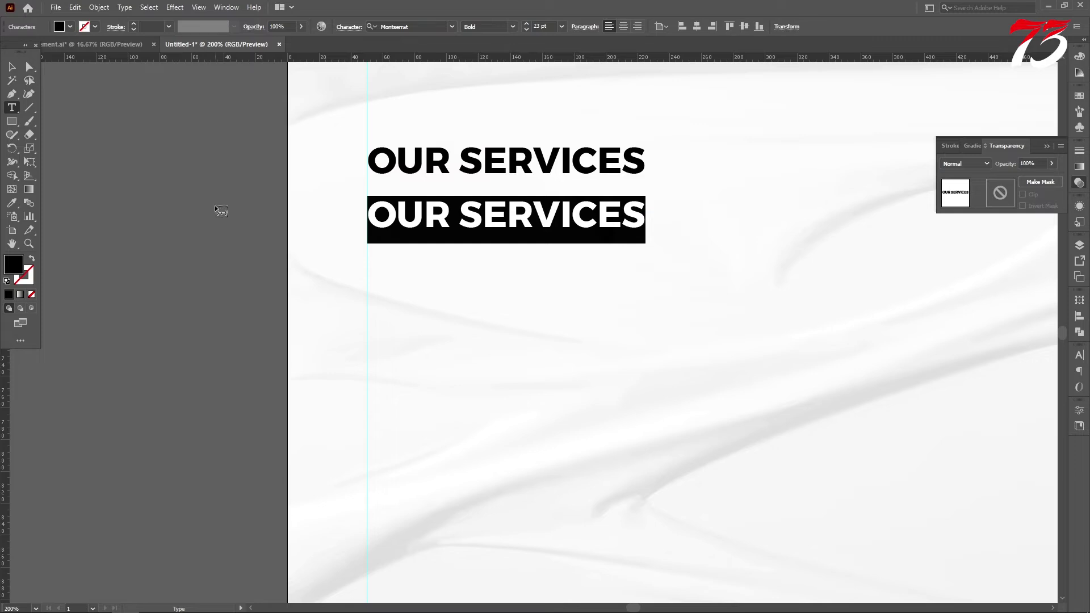
pyautogui.write('P')
pyautogui.press('BackSpace')
pyautogui.write('Painti')
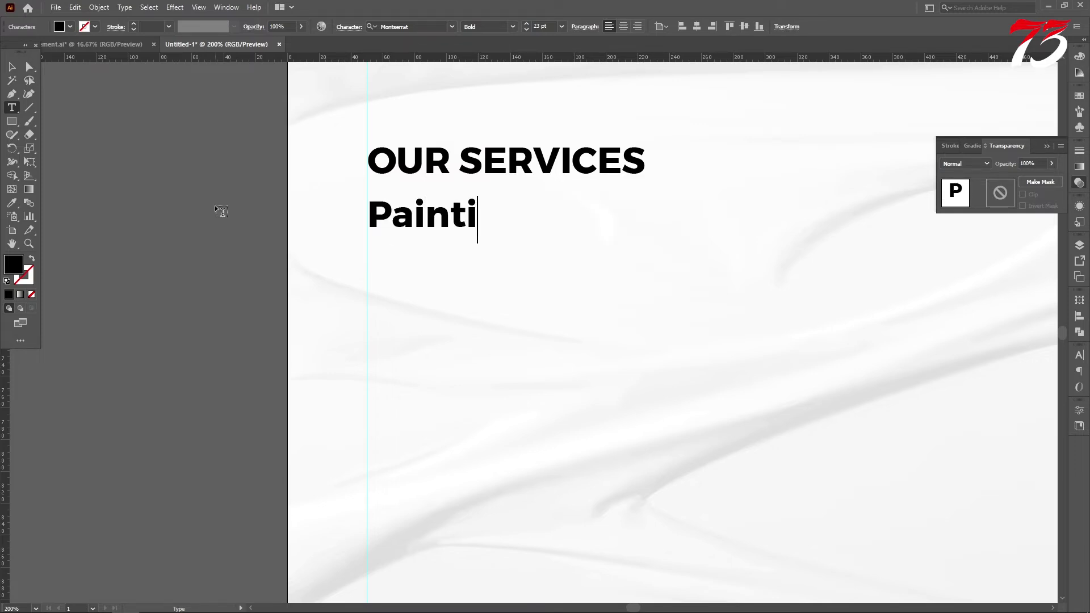
pyautogui.write('ng')
pyautogui.press('Escape')
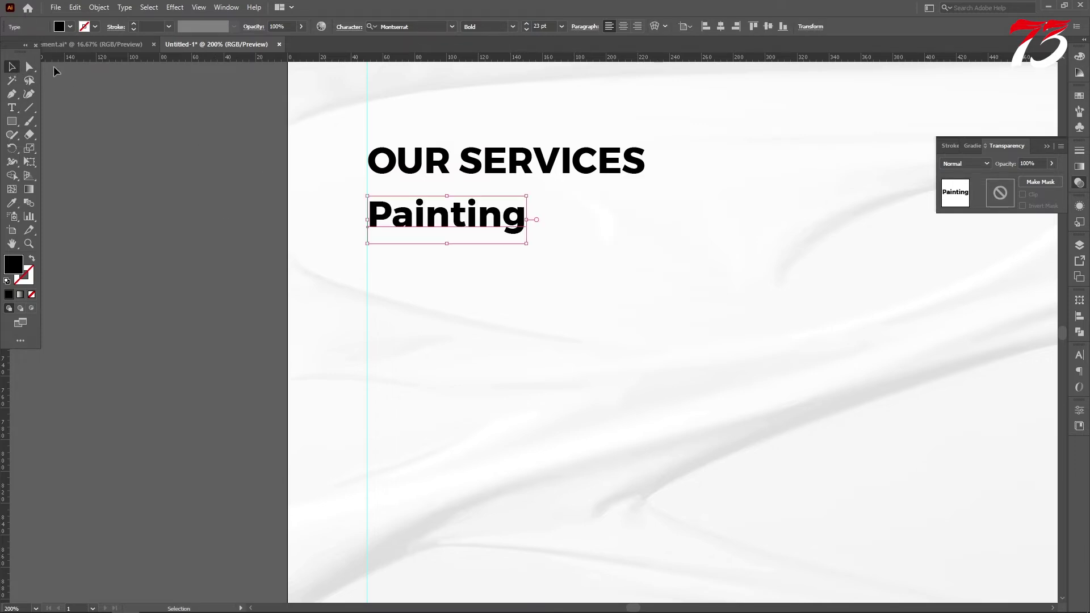
# Set "Painting" to the Medium weight and make three evenly spaced copies below it
pyautogui.click(512, 26)
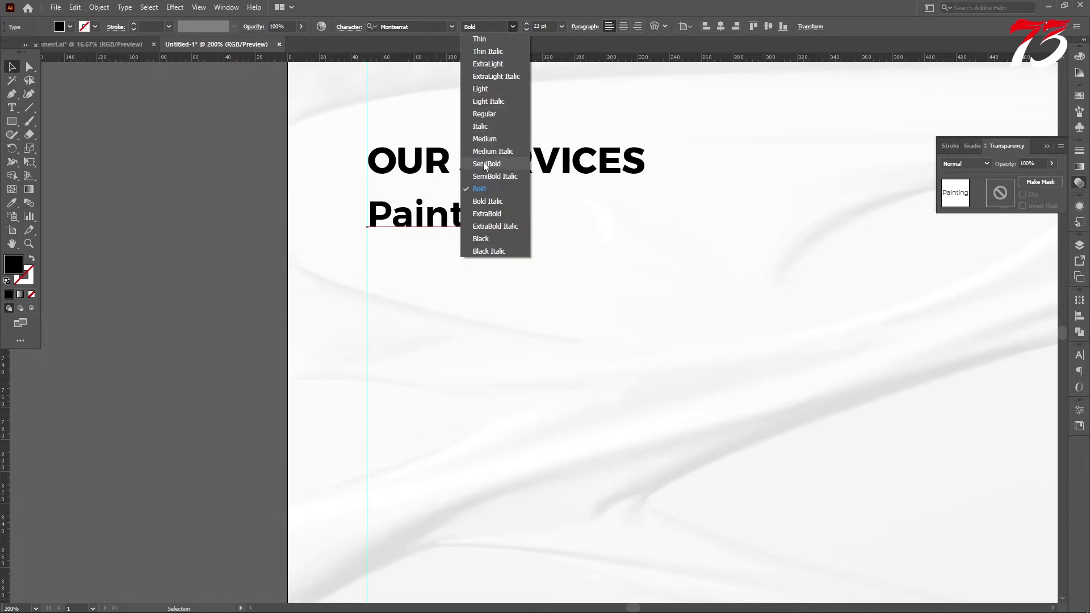
pyautogui.click(484, 139)
pyautogui.moveTo(421, 223); pyautogui.dragTo(420, 273)
pyautogui.hotkey('ctrl', 'd')
pyautogui.hotkey('ctrl', 'd')
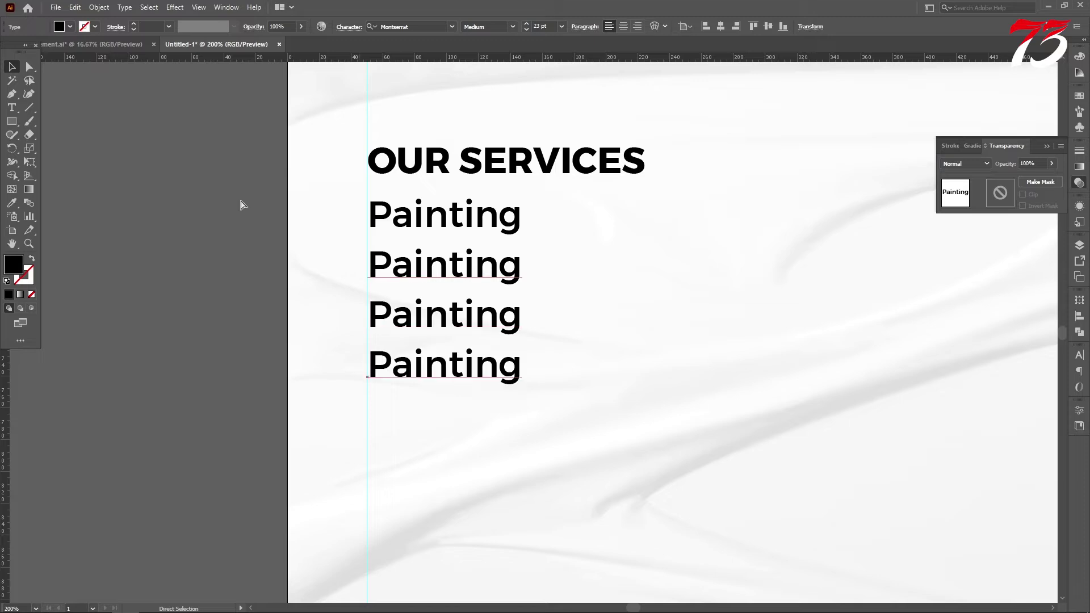
# Retype the three copied lines as "Remodelling", "Demolishing" and "Caroebtry"
pyautogui.click(12, 107)
pyautogui.moveTo(521, 262); pyautogui.dragTo(260, 228)
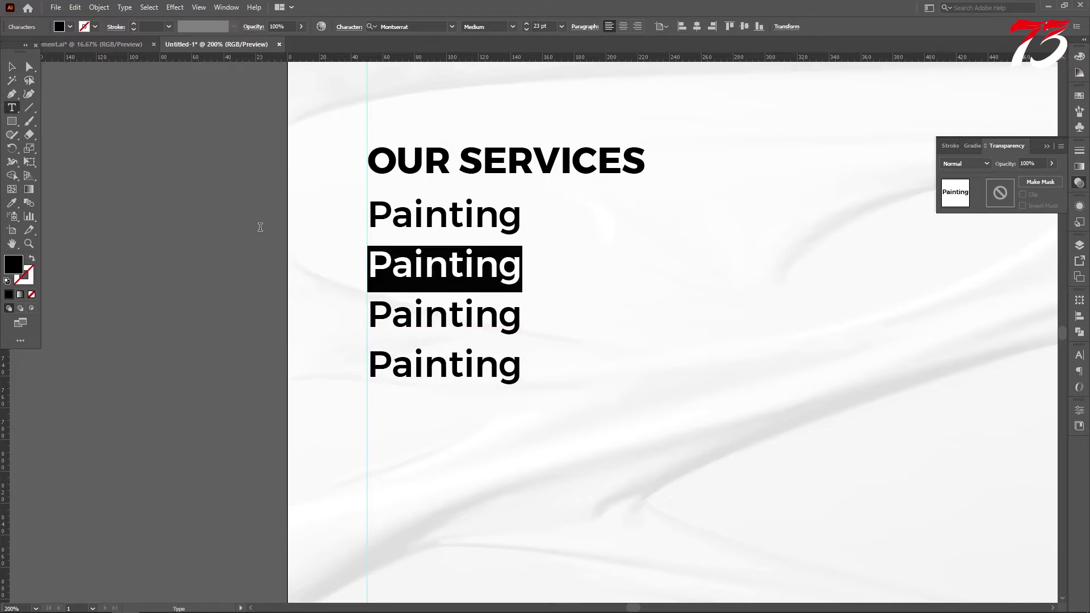
pyautogui.write('Remodelling')
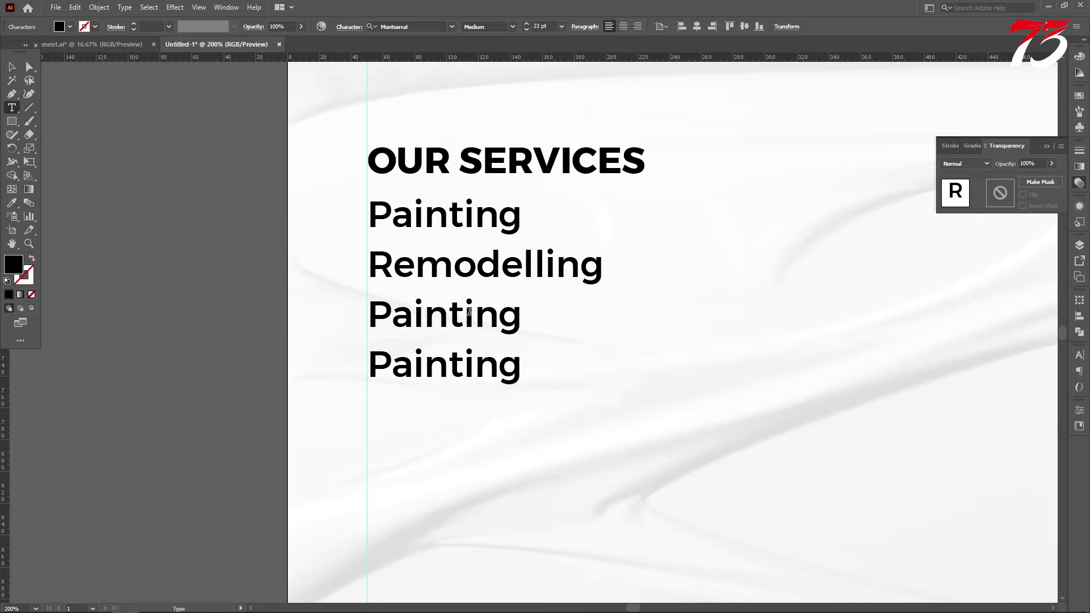
pyautogui.moveTo(516, 312); pyautogui.dragTo(253, 308)
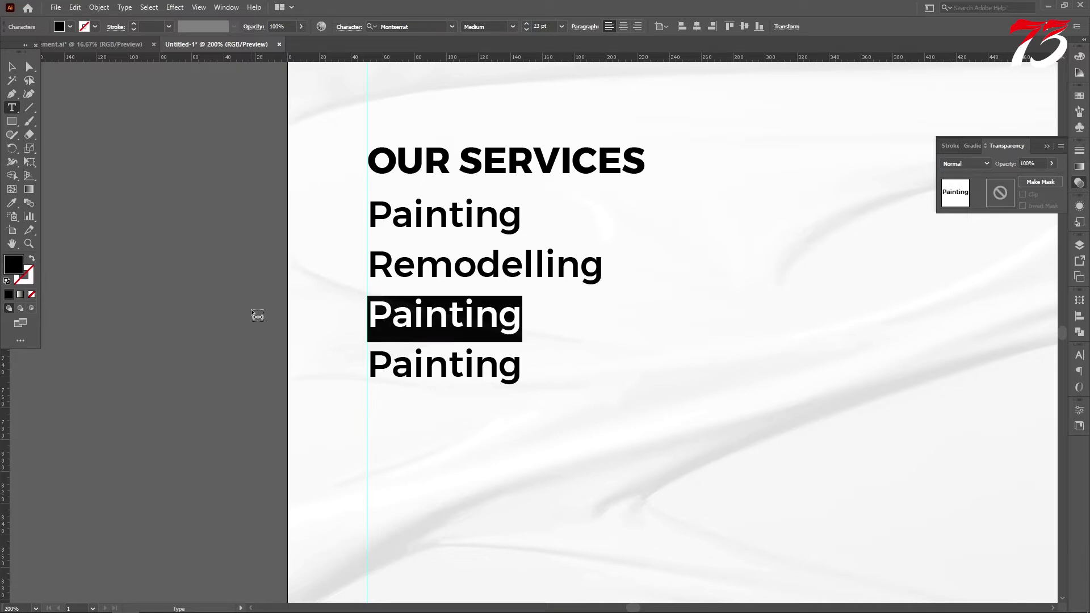
pyautogui.write('Demolish')
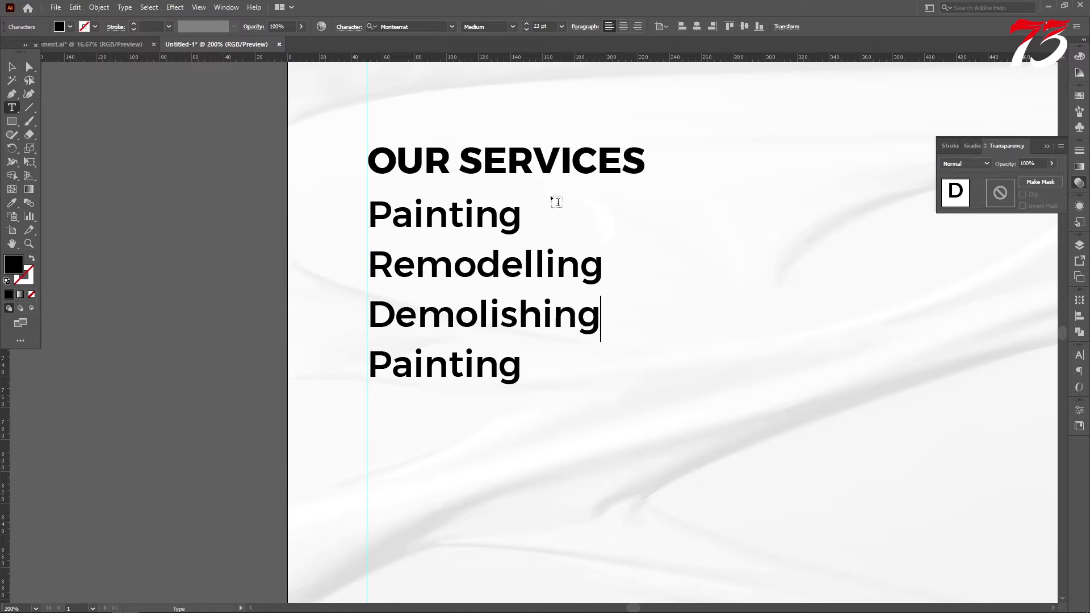
pyautogui.moveTo(511, 374); pyautogui.dragTo(230, 324)
pyautogui.write('C')
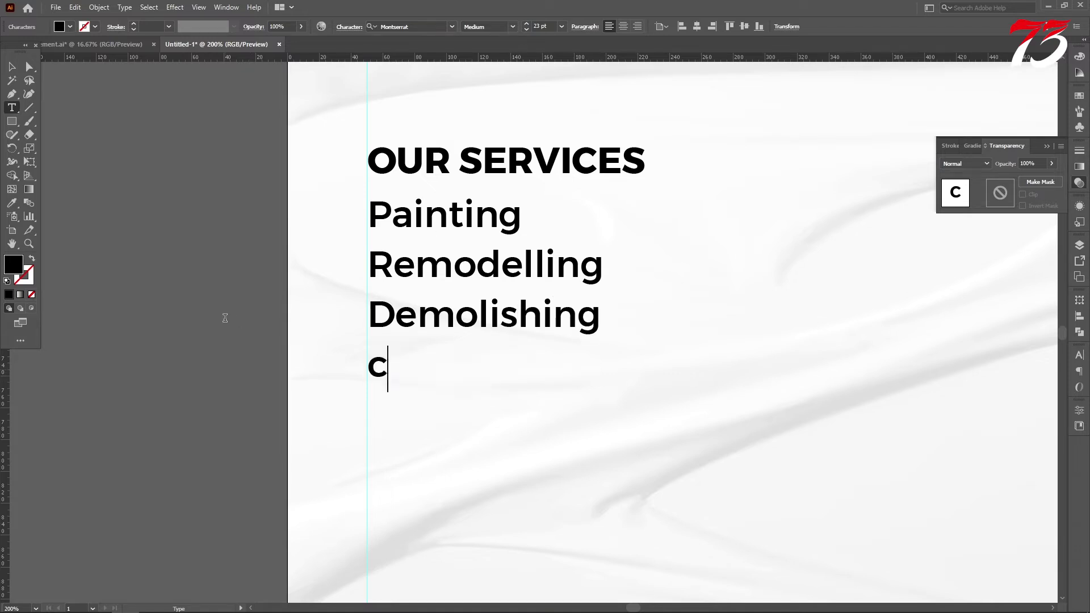
pyautogui.write('aroebtry')
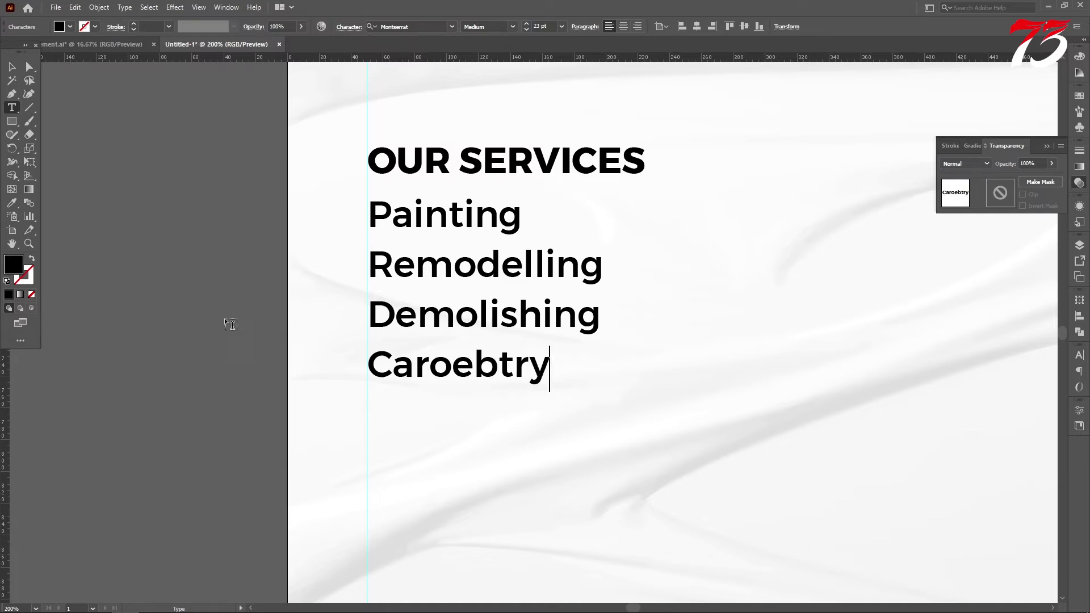
# Group the four service lines and indent the group to the right of the margin guide under the "OUR SERVICES" heading
pyautogui.click(12, 66)
pyautogui.keyDown('shift'); pyautogui.click(530, 312); pyautogui.keyUp('shift')
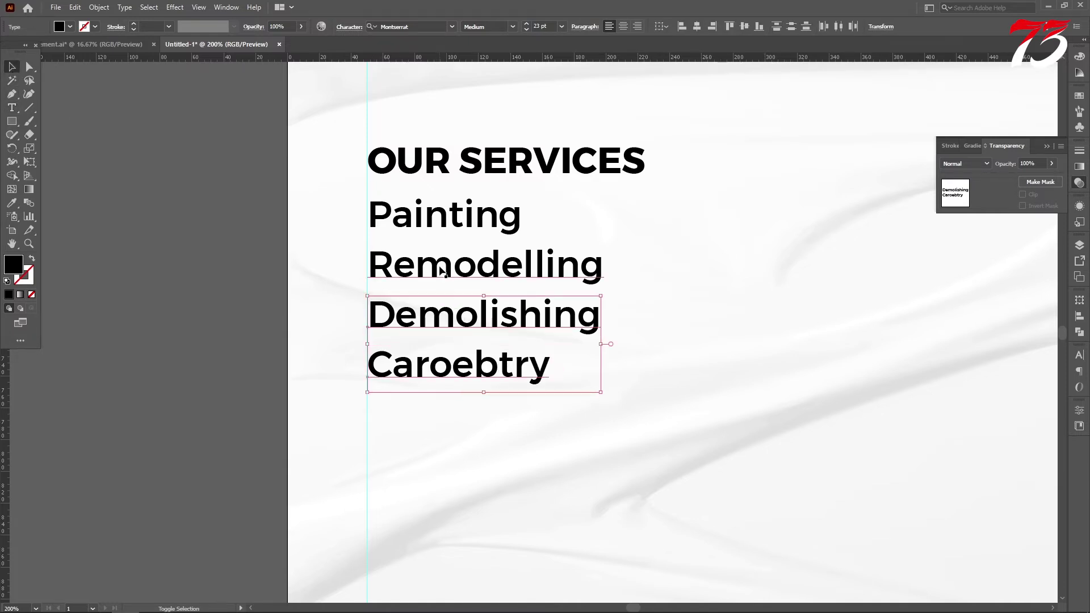
pyautogui.keyDown('shift'); pyautogui.click(462, 265); pyautogui.keyUp('shift')
pyautogui.keyDown('shift'); pyautogui.click(445, 222); pyautogui.keyUp('shift')
pyautogui.hotkey('ctrl', 'g')
pyautogui.scroll(-1, 499, 240)
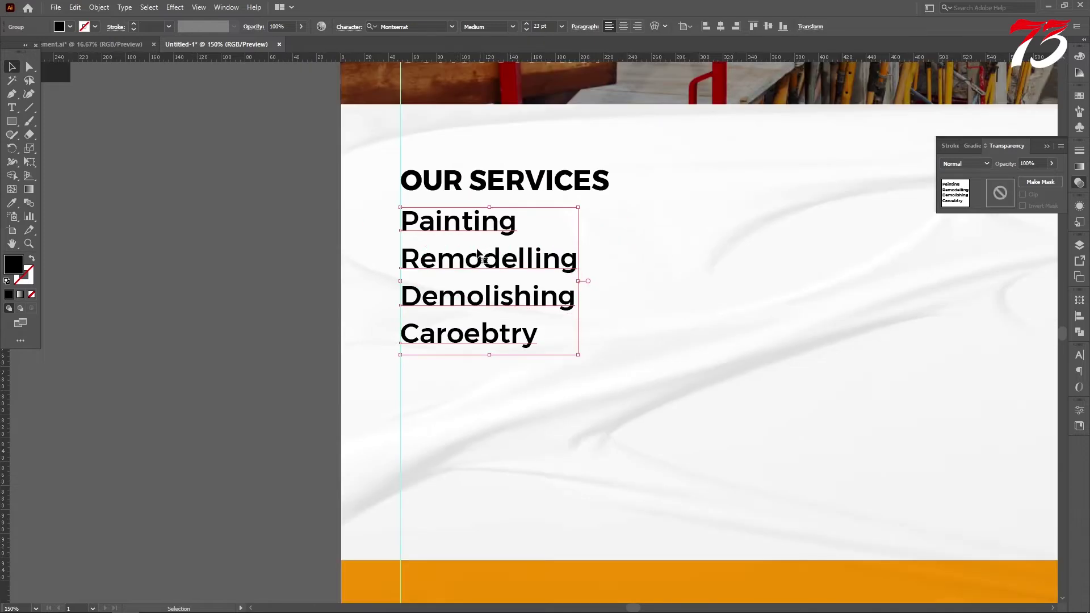
pyautogui.moveTo(471, 262); pyautogui.dragTo(528, 265)
# Recolour the grouped service lines with the dark grey swatch beside the artboard using the Eyedropper
pyautogui.hotkey('ctrl', '-')
pyautogui.hotkey('ctrl', '-')
pyautogui.hotkey('ctrl', '-')
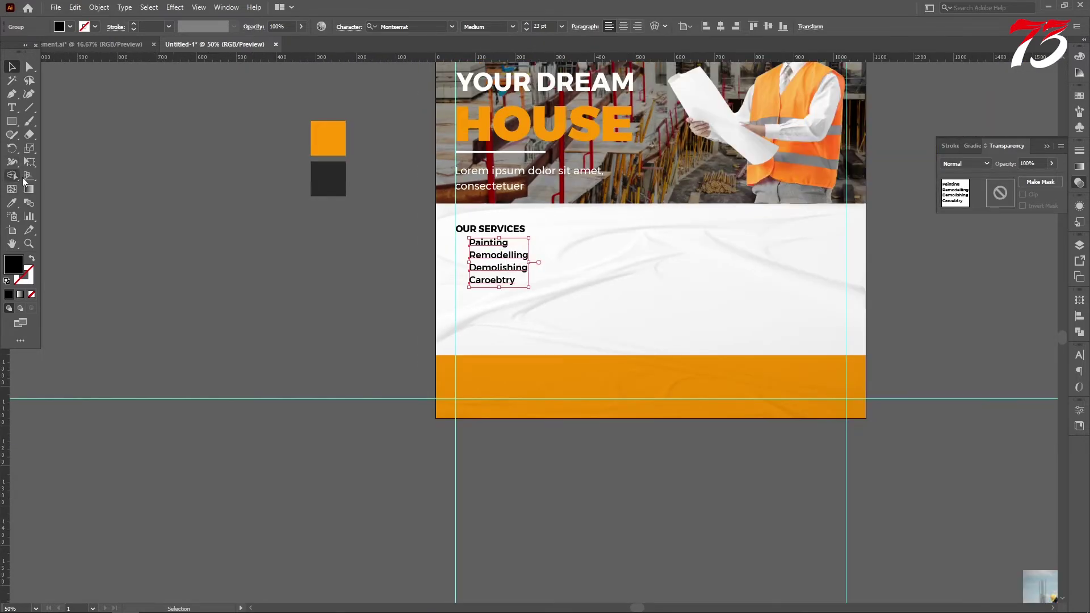
pyautogui.press('i')
pyautogui.click(338, 177)
pyautogui.hotkey('ctrl', '+')
pyautogui.hotkey('ctrl', '+')
# Apply the same dark grey swatch colour to the "OUR SERVICES" heading
pyautogui.press('v')
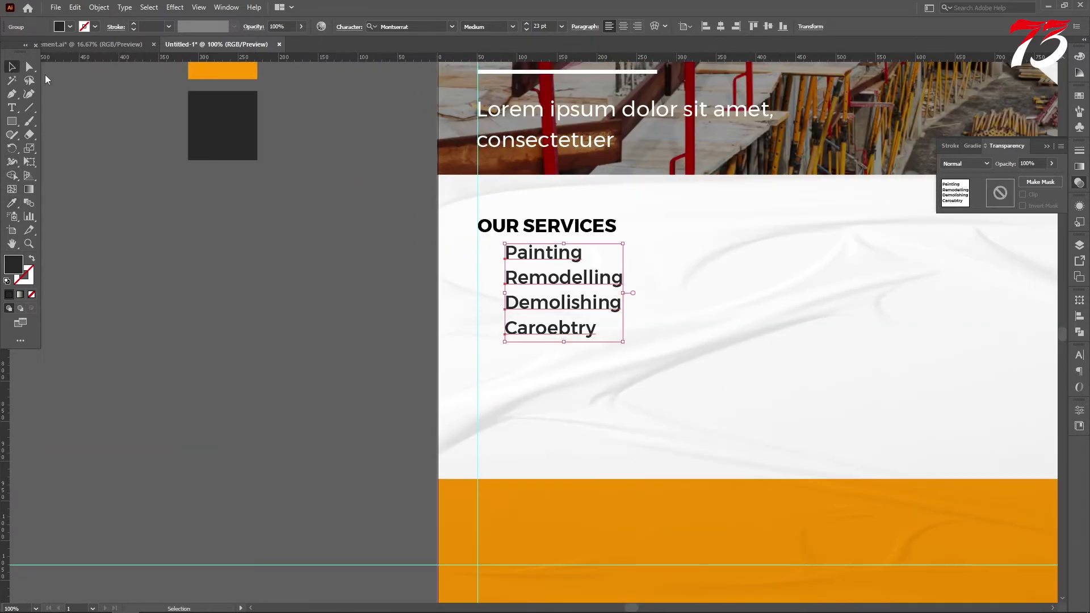
pyautogui.click(542, 227)
pyautogui.press('i')
pyautogui.click(229, 137)
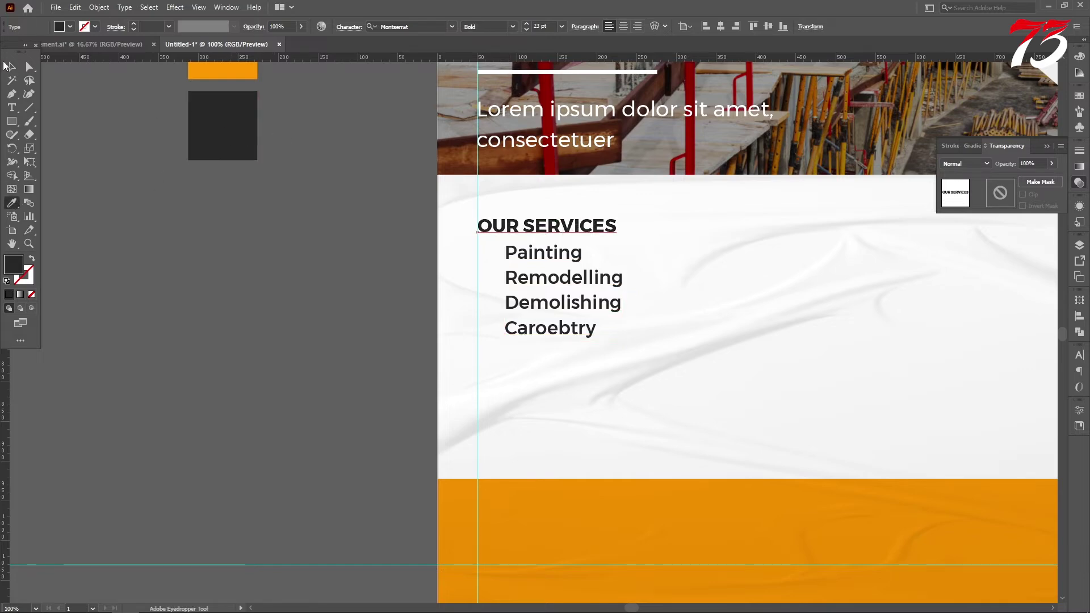
pyautogui.press('v')
# Draw a dark grey circular bullet about 10.4 px wide in front of the "Painting" line
pyautogui.click(69, 156)
pyautogui.moveTo(11, 121); pyautogui.dragTo(102, 148)
pyautogui.scroll(5, 503, 250)
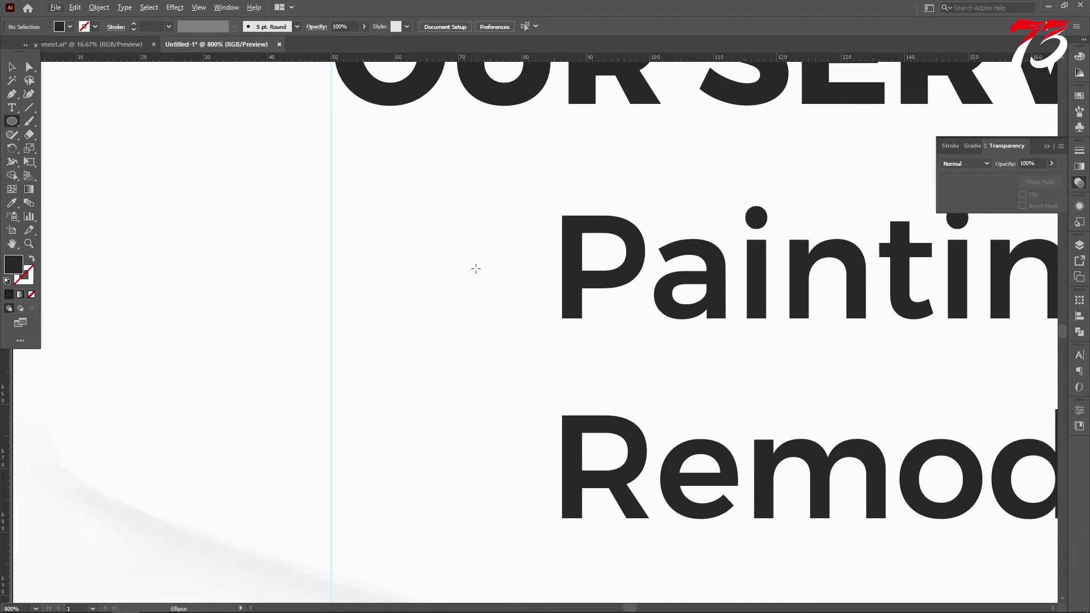
pyautogui.moveTo(475, 268); pyautogui.dragTo(506, 300)
pyautogui.click(12, 71)
pyautogui.scroll(-5, 538, 194)
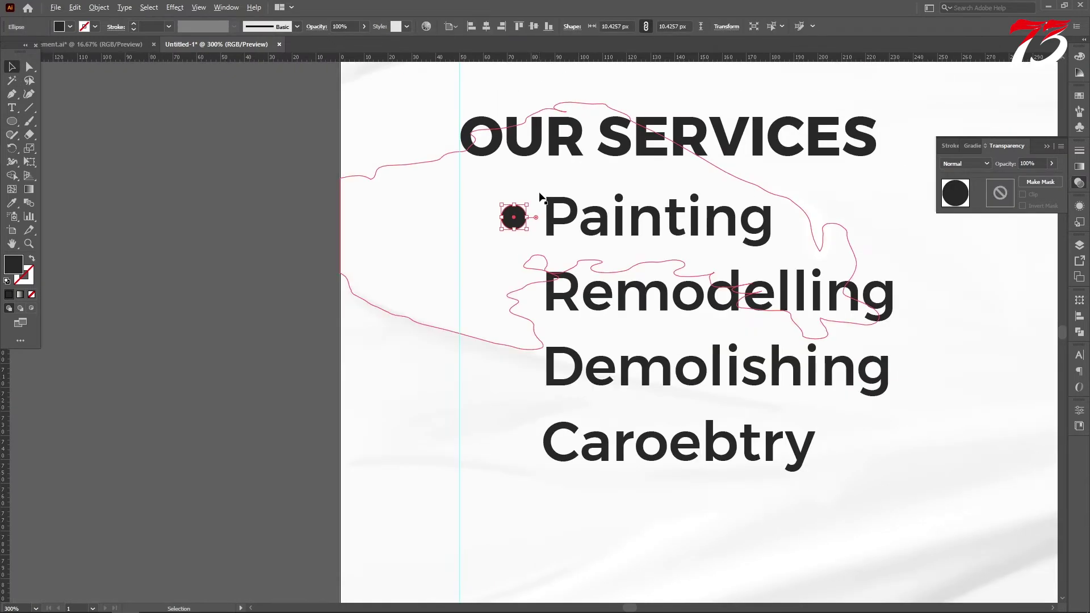
# Recolour the bullet with the orange swatch beside the artboard using the Eyedropper
pyautogui.click(12, 204)
pyautogui.scroll(-2, 357, 306)
pyautogui.click(250, 123)
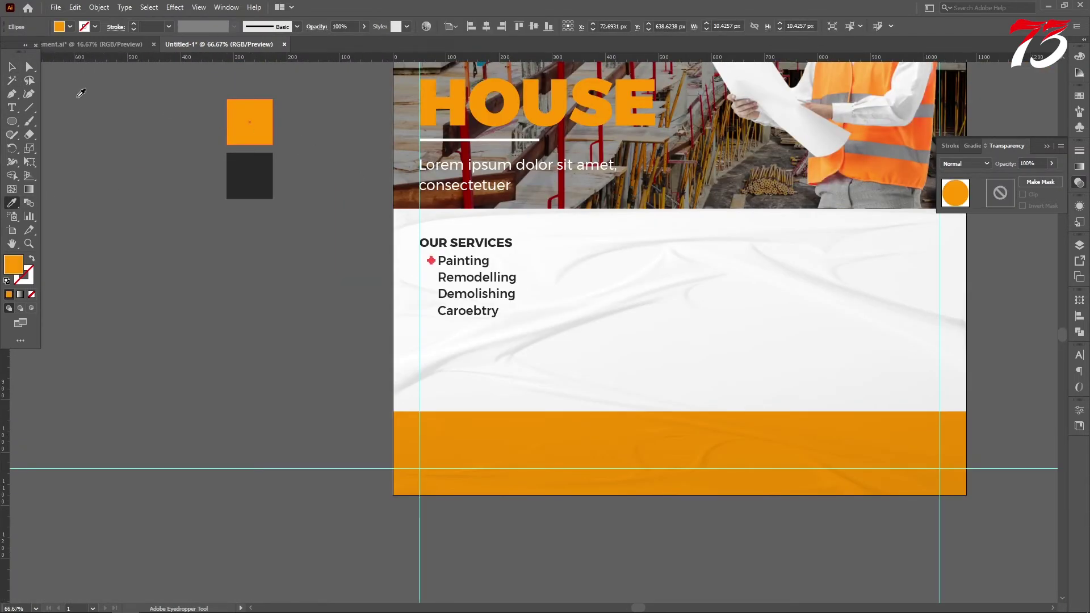
pyautogui.click(13, 67)
pyautogui.click(127, 226)
pyautogui.scroll(10, 431, 261)
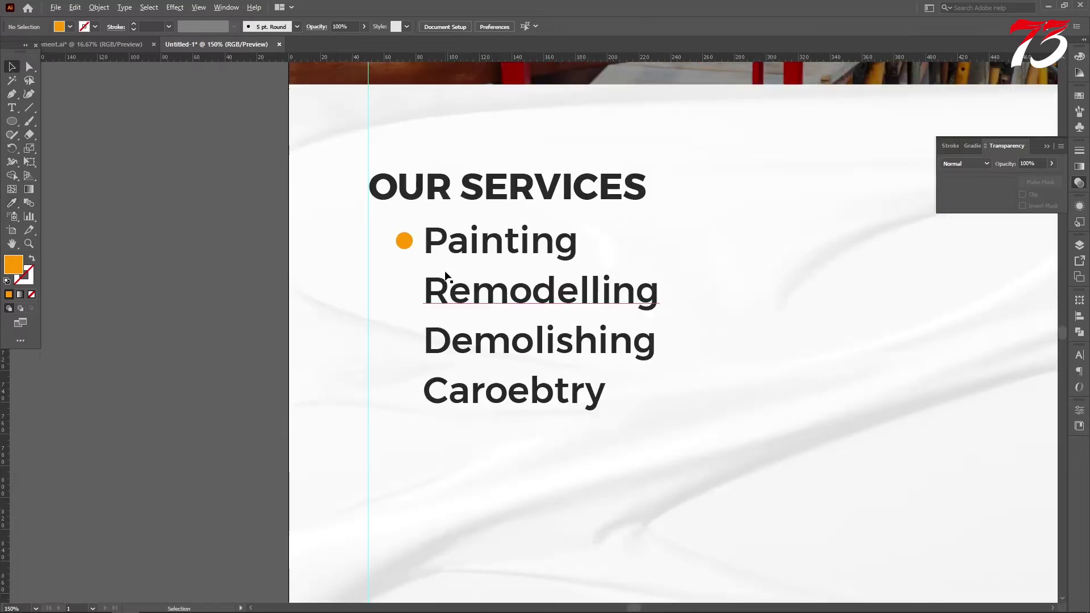
# Copy the orange bullet down to the "Remodelling" line and repeat the copy for the "Demolishing" and "Caroebtry" lines
pyautogui.scroll(-4, 512, 221)
pyautogui.moveTo(477, 224); pyautogui.dragTo(487, 329)
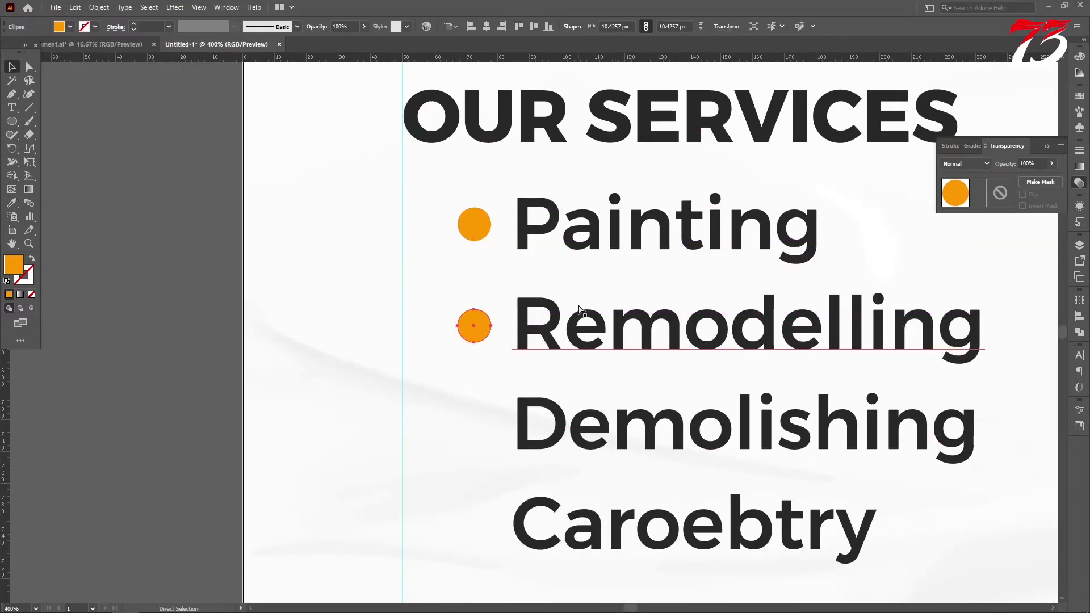
pyautogui.hotkey('ctrl', 'd')
pyautogui.hotkey('ctrl', 'd')
pyautogui.scroll(-3, 569, 302)
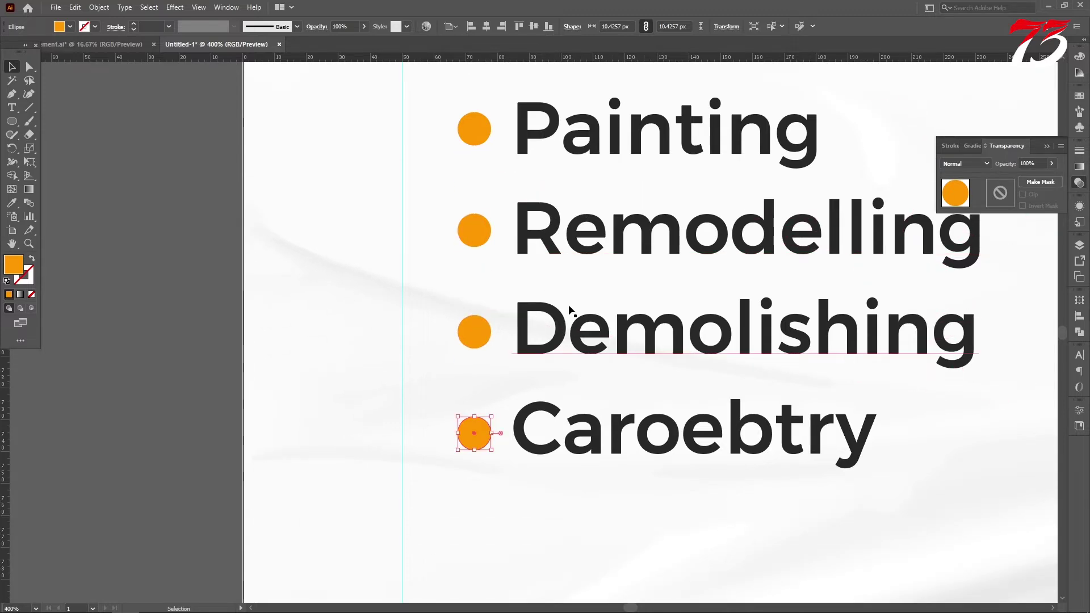
# Nudge the copied bullets into line with their service names and group all four bullets
pyautogui.keyDown('shift'); pyautogui.click(483, 333); pyautogui.keyUp('shift')
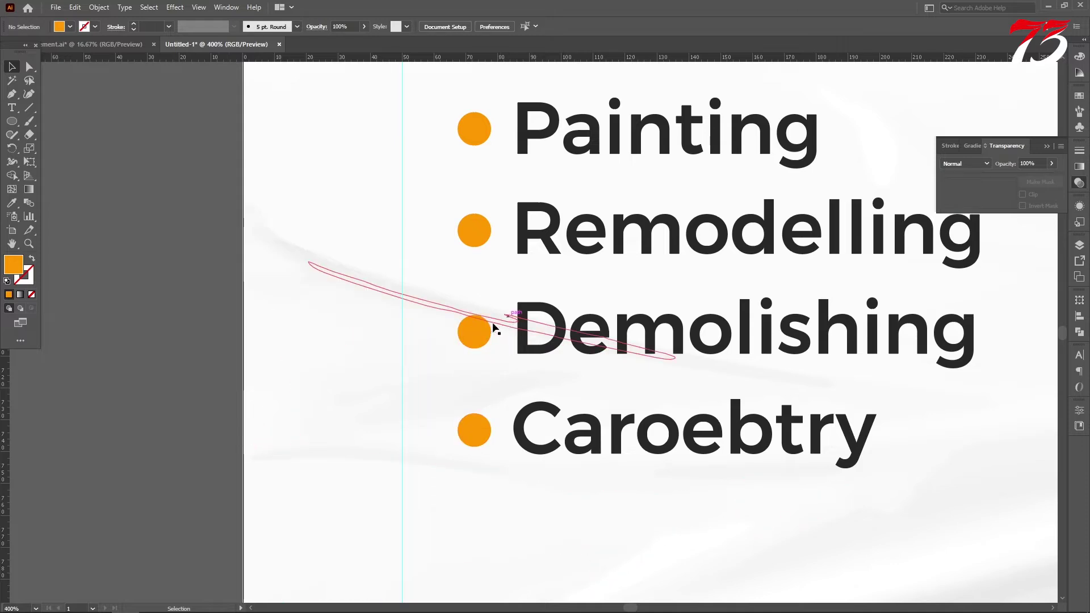
pyautogui.click(478, 329)
pyautogui.keyDown('shift'); pyautogui.click(477, 434); pyautogui.keyUp('shift')
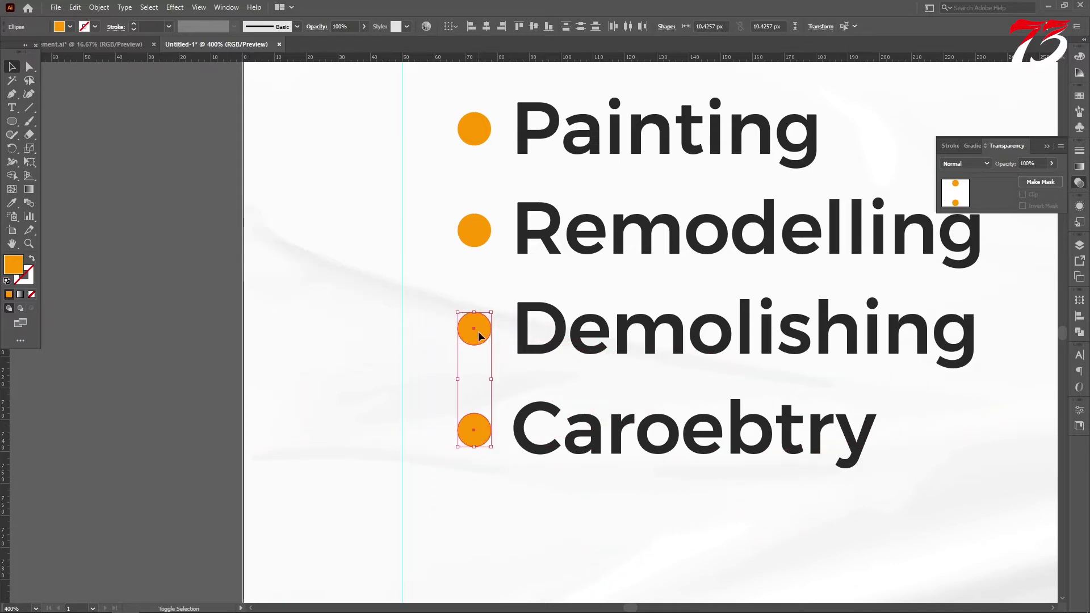
pyautogui.keyDown('shift'); pyautogui.click(476, 237); pyautogui.keyUp('shift')
pyautogui.keyDown('shift'); pyautogui.click(465, 135); pyautogui.keyUp('shift')
pyautogui.hotkey('ctrl', 'g')
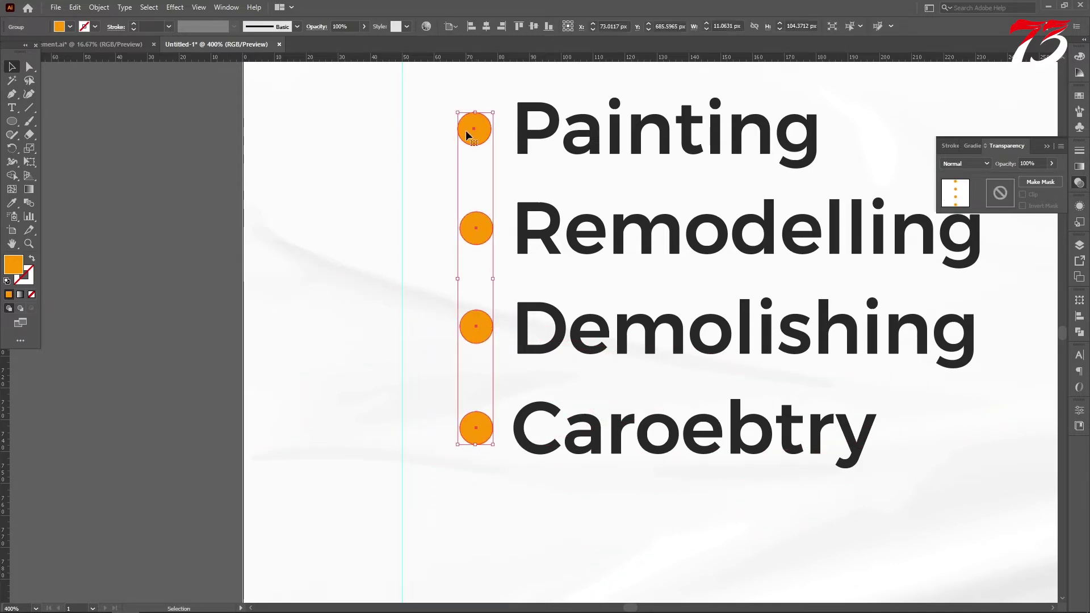
pyautogui.scroll(-3, 599, 235)
pyautogui.scroll(4, 511, 244)
pyautogui.click(407, 252)
# Recolour only the word "SERVICES" in the heading with the bullets' orange using the Eyedropper
pyautogui.click(11, 107)
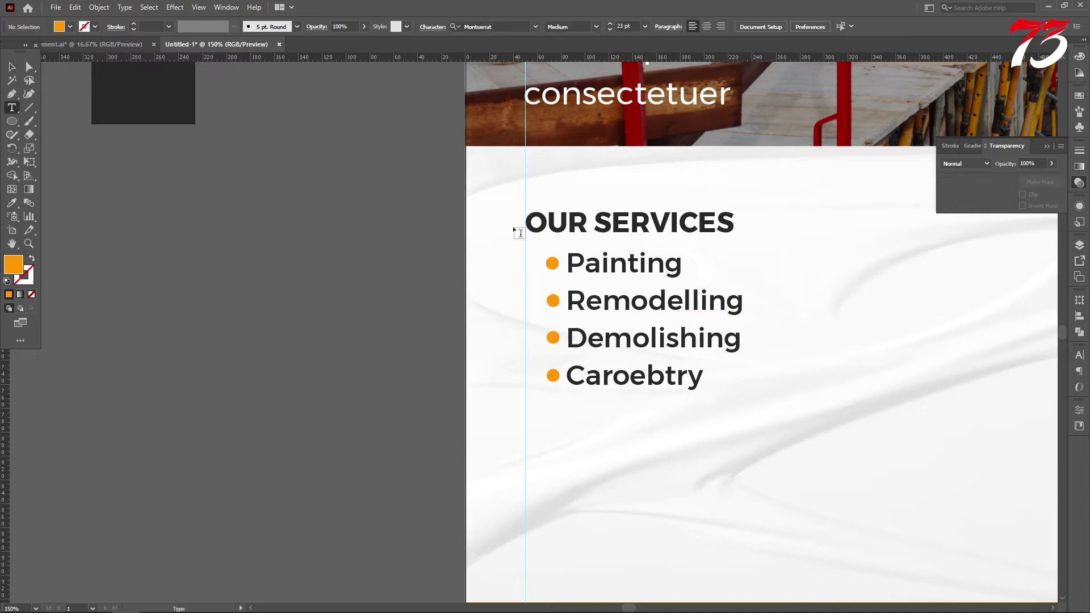
pyautogui.scroll(2, 615, 206)
pyautogui.moveTo(576, 238); pyautogui.dragTo(951, 236)
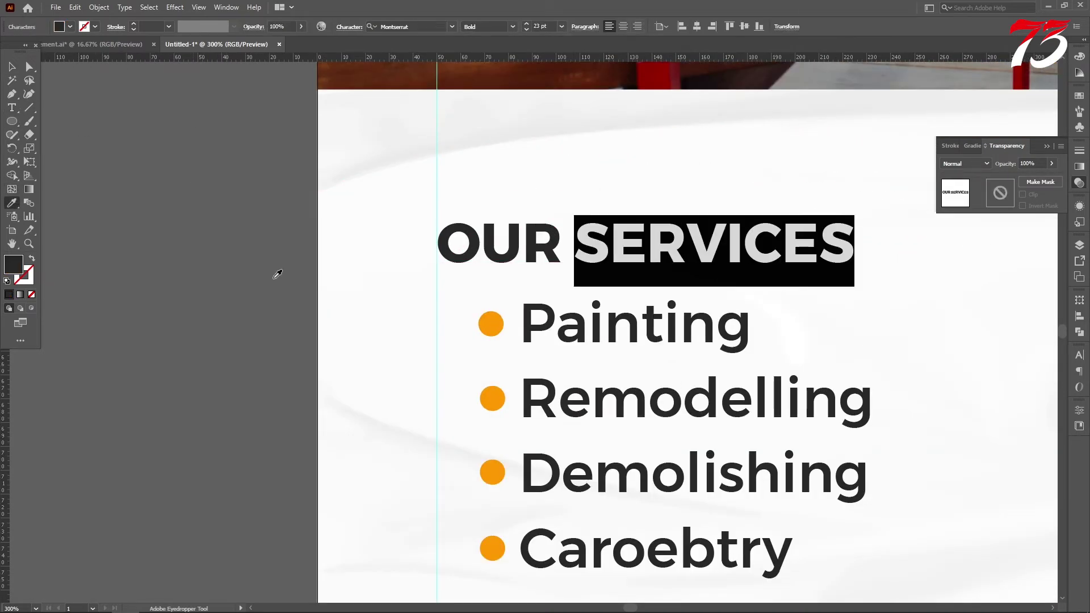
pyautogui.click(493, 322)
pyautogui.press('Escape')
pyautogui.click(612, 294)
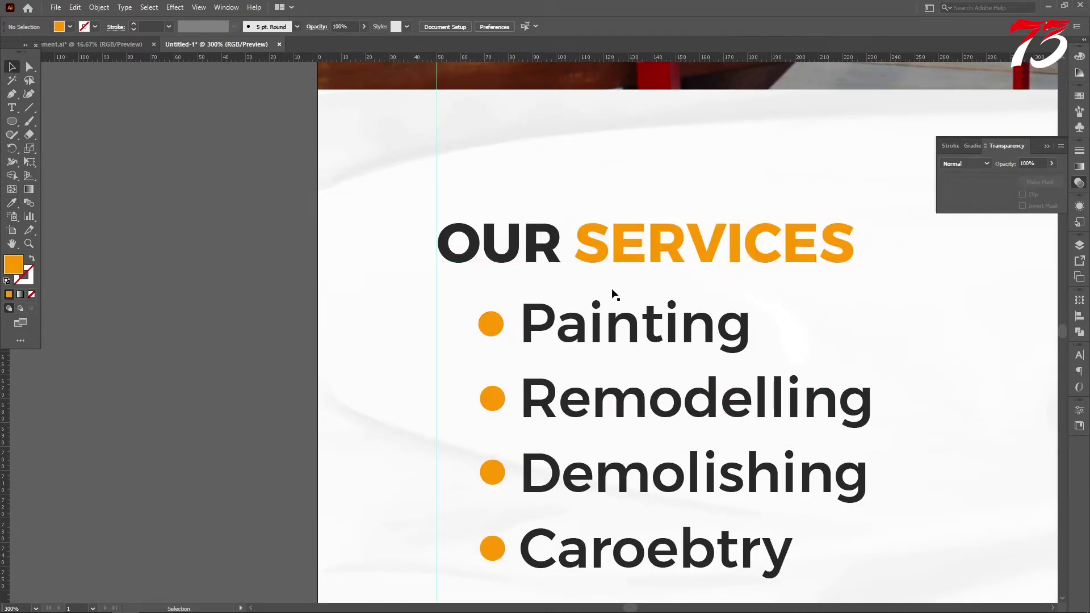
# Move the "OUR SERVICES" heading up to open a gap above the services list
pyautogui.scroll(1, 612, 293)
pyautogui.moveTo(515, 273); pyautogui.dragTo(527, 231)
pyautogui.click(273, 189)
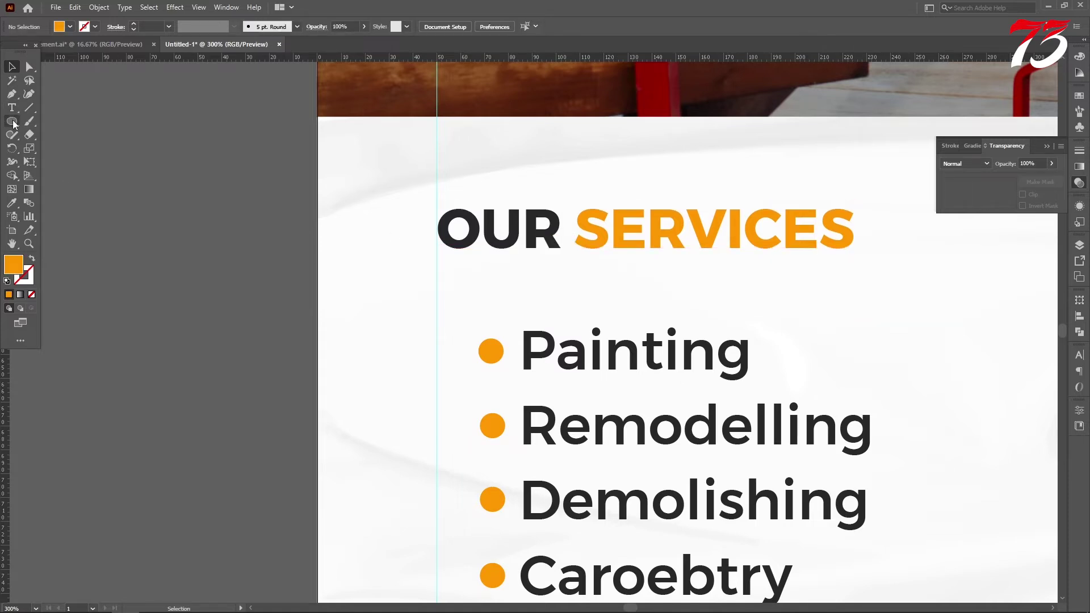
# Draw a thin orange bar about 77.6 × 2.2 px under the heading and align its left end with the margin guide
pyautogui.moveTo(13, 123); pyautogui.dragTo(78, 124)
pyautogui.hotkey('ctrl', '+')
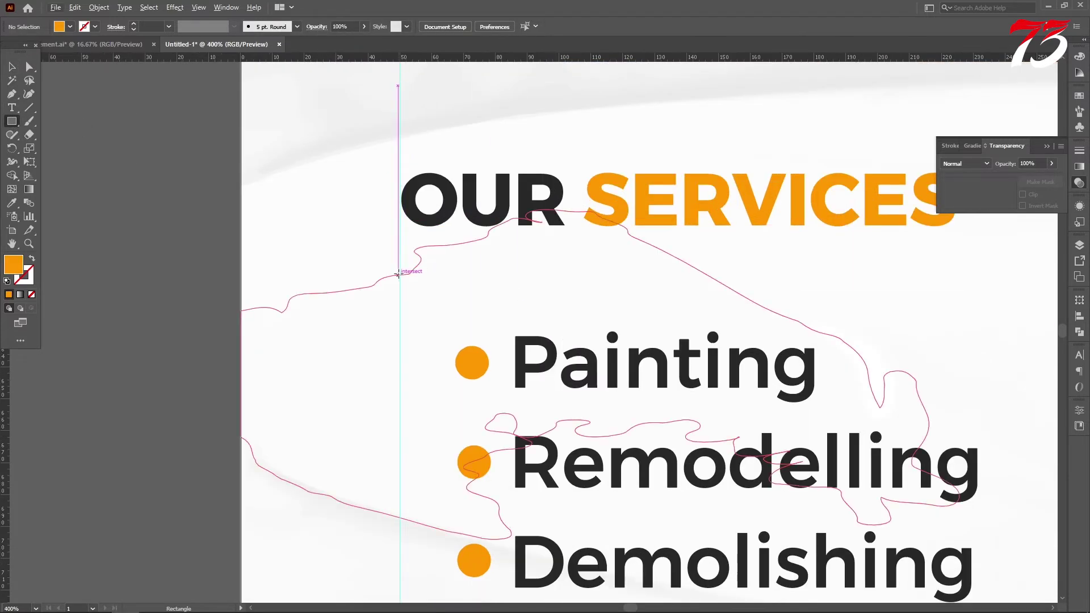
pyautogui.moveTo(398, 275)
pyautogui.mouseDown()
pyautogui.moveTo(658, 278)
pyautogui.moveTo(646, 282)
pyautogui.mouseUp()
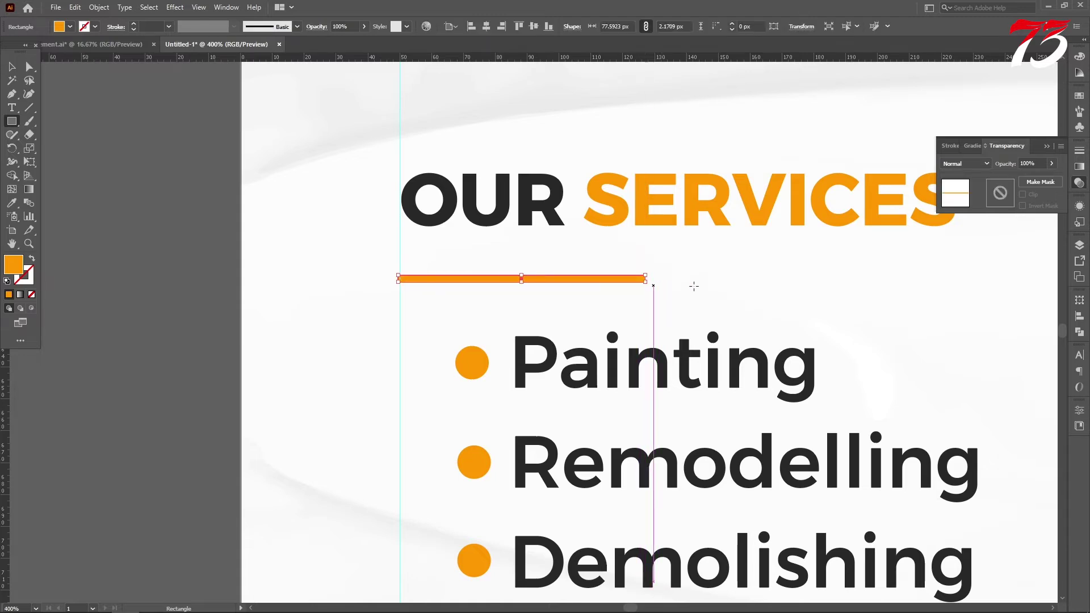
pyautogui.click(12, 66)
pyautogui.click(71, 139)
pyautogui.scroll(3, 406, 287)
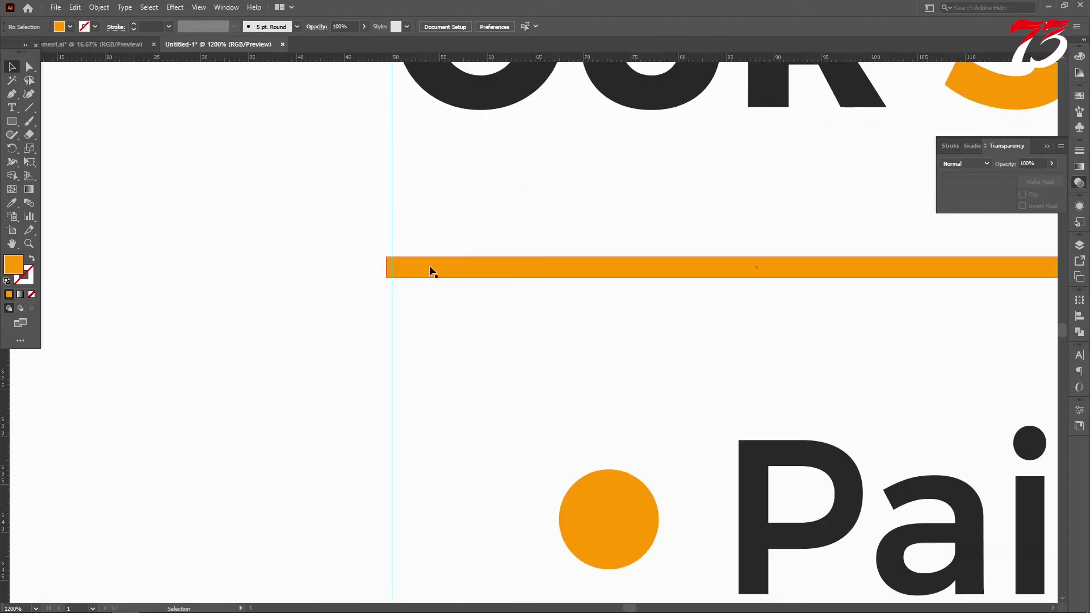
pyautogui.moveTo(431, 270); pyautogui.dragTo(443, 271)
pyautogui.scroll(-3, 441, 272)
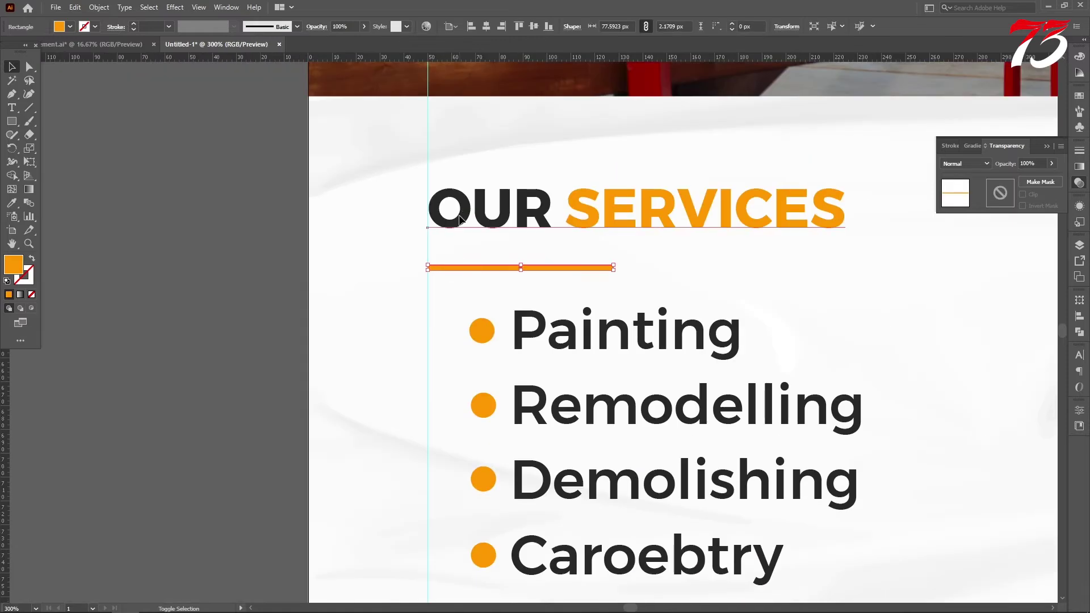
# Group the bullets with the service lines and move the group left so the bullets start at the margin guide
pyautogui.click(481, 327)
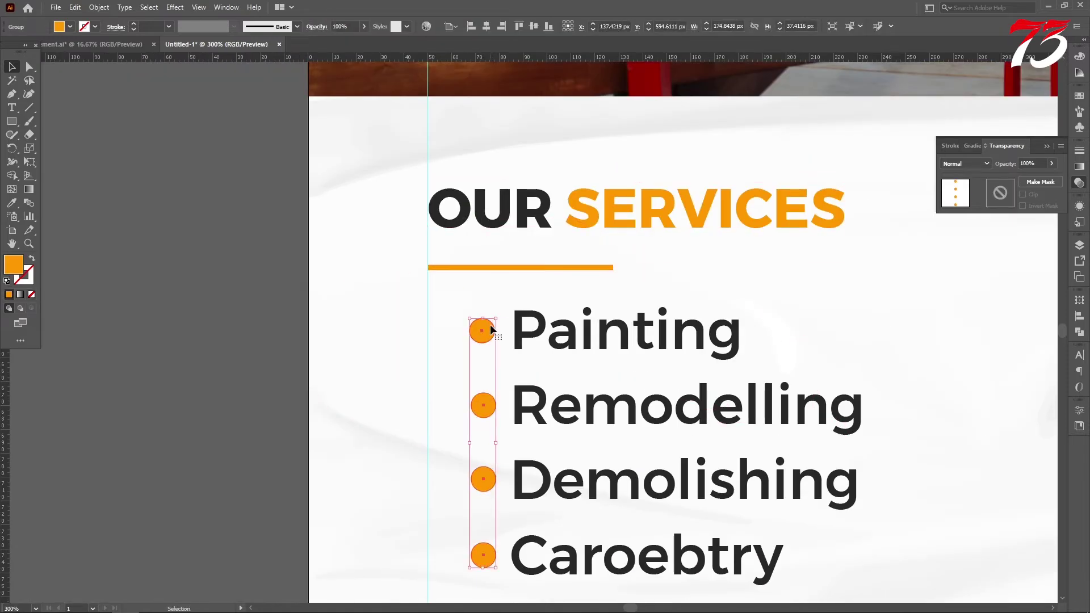
pyautogui.keyDown('shift'); pyautogui.click(525, 335); pyautogui.keyUp('shift')
pyautogui.moveTo(483, 332); pyautogui.dragTo(438, 333)
pyautogui.scroll(-4, 471, 283)
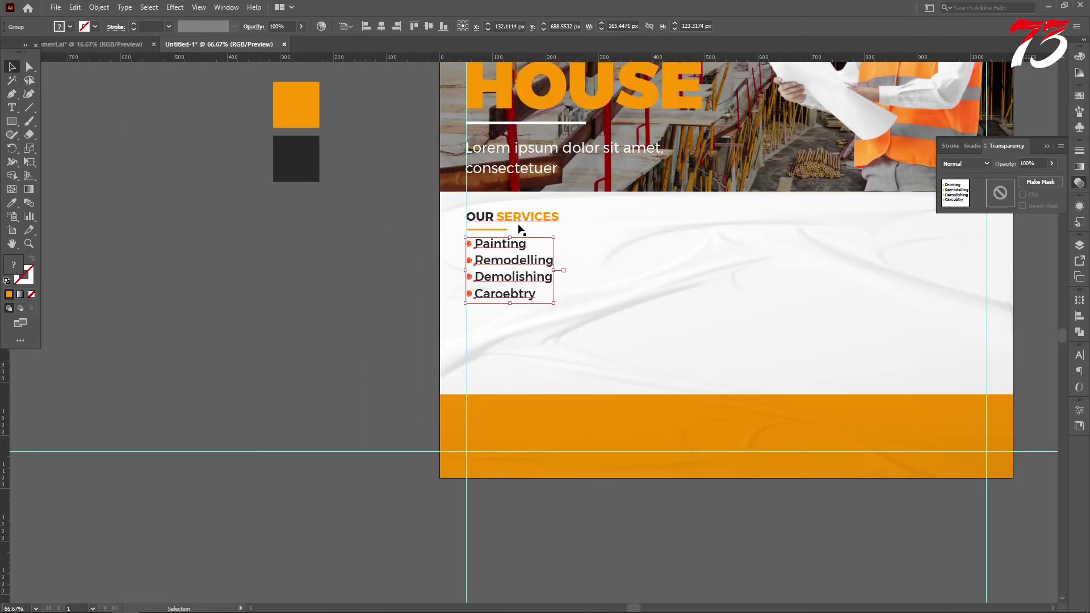
# Group the heading, orange bar and services list, and enlarge the group to about 347 × 345 px
pyautogui.keyDown('shift'); pyautogui.click(527, 213); pyautogui.keyUp('shift')
pyautogui.hotkey('ctrl', 'g')
pyautogui.scroll(-2, 529, 289)
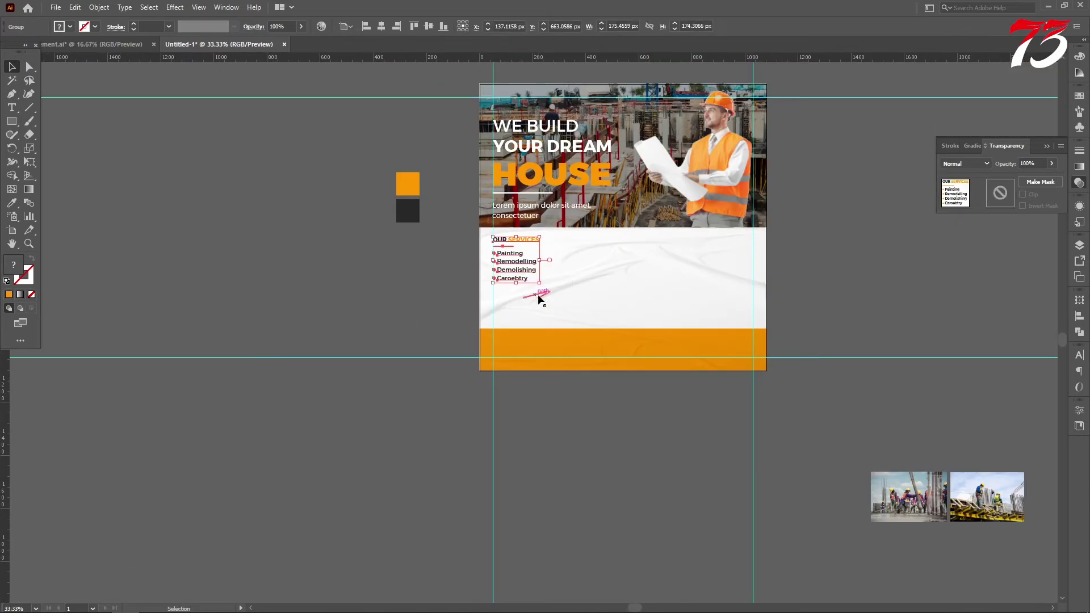
pyautogui.moveTo(542, 285); pyautogui.dragTo(585, 332)
pyautogui.scroll(2, 562, 293)
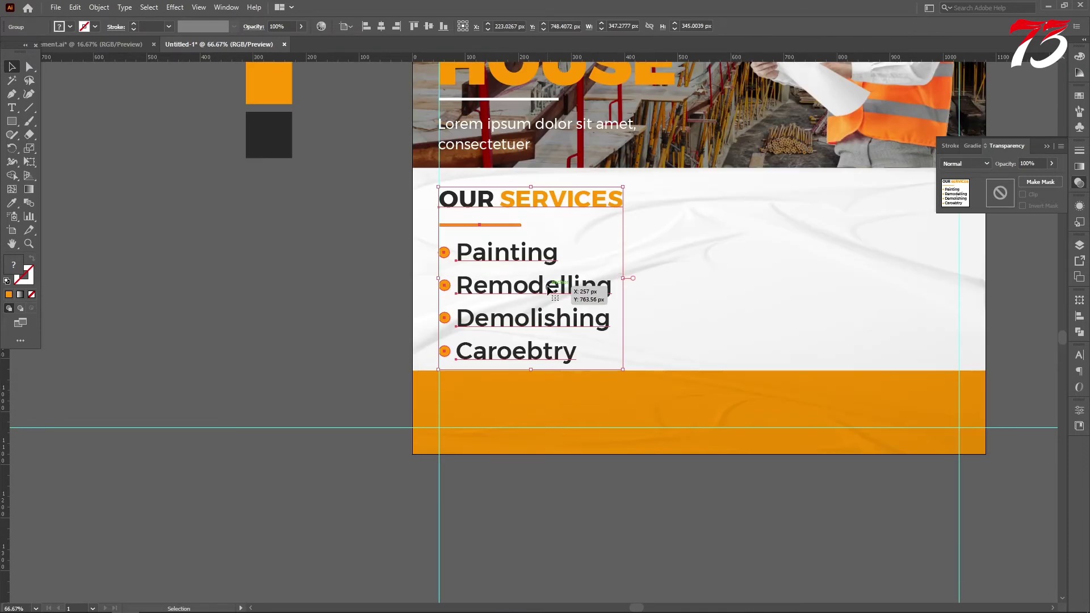
# Adjust the services block's vertical position, nudging it slightly upward in the white area above the orange strip
pyautogui.moveTo(548, 285); pyautogui.dragTo(548, 287)
pyautogui.click(291, 289)
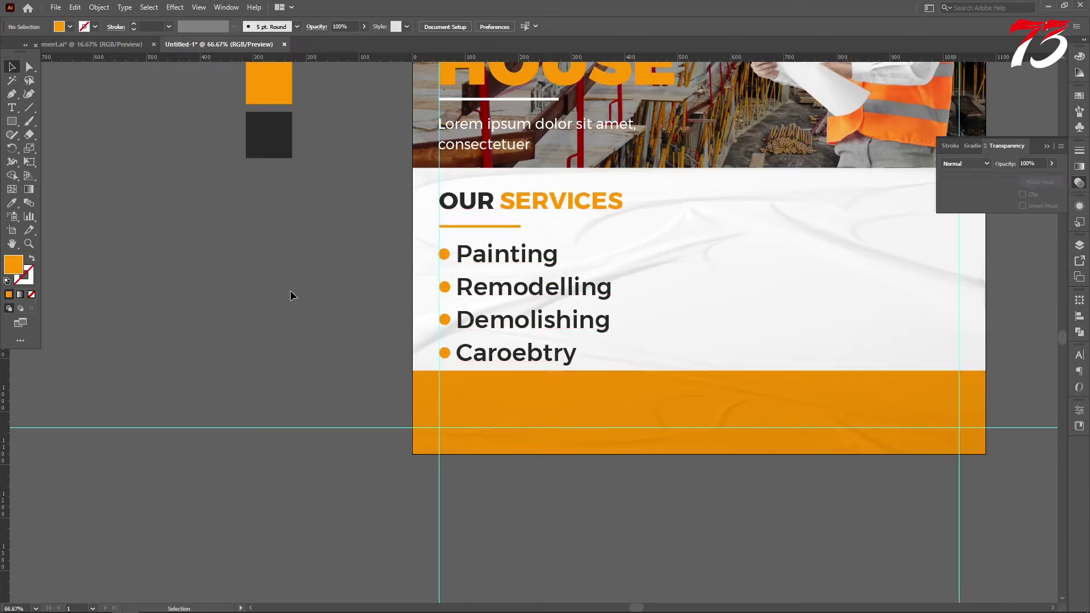
pyautogui.click(537, 293)
pyautogui.hotkey('shift', 'Up')
pyautogui.press('Down')
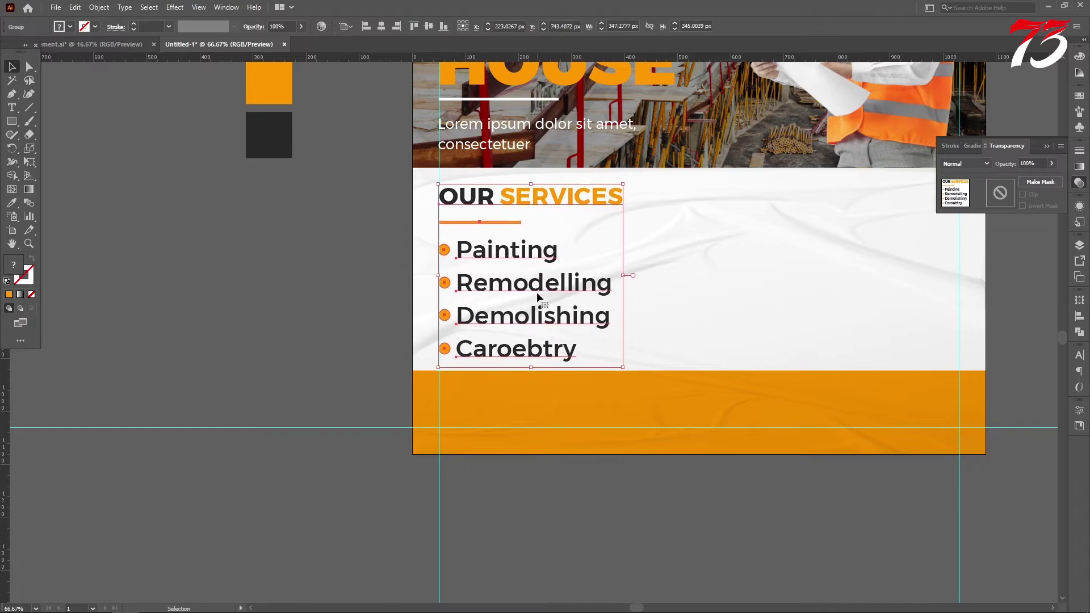
pyautogui.press('Up')
pyautogui.click(290, 301)
# Draw an orange rectangle about 243.5 × 127.2 px to the right of the services list
pyautogui.scroll(-1, 340, 321)
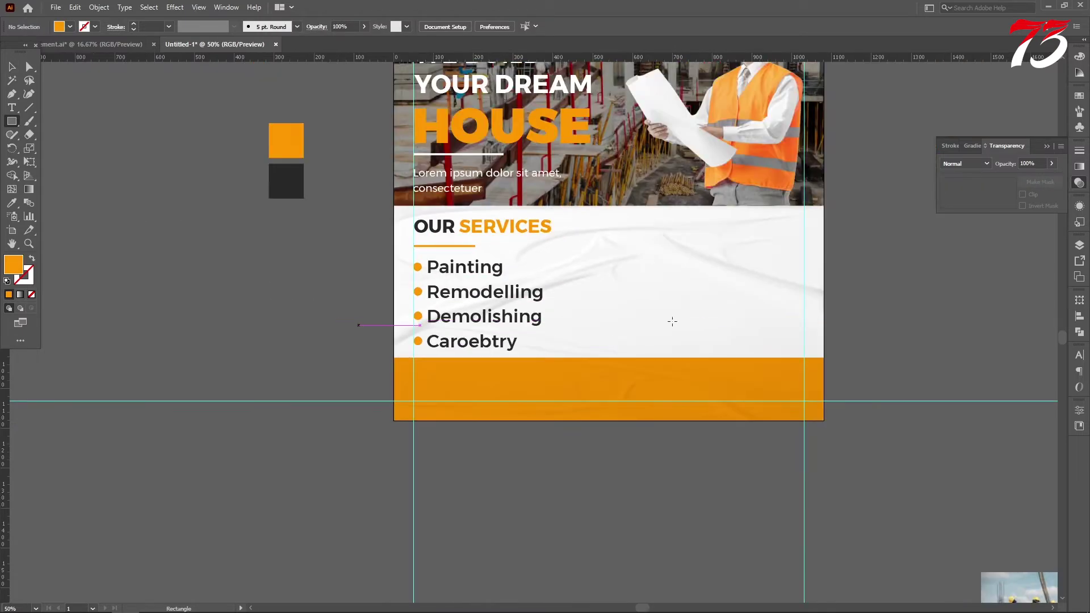
pyautogui.scroll(2, 674, 308)
pyautogui.moveTo(509, 250); pyautogui.dragTo(703, 352)
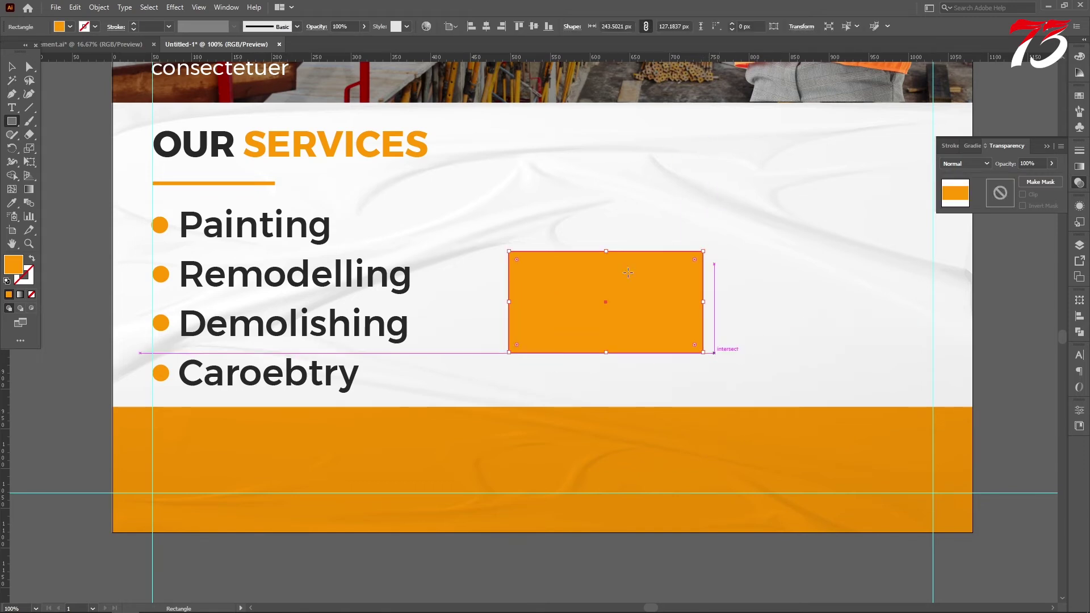
pyautogui.click(11, 67)
pyautogui.scroll(-1, 228, 239)
pyautogui.click(84, 157)
# Shift the rectangle's two top corner points about 32 px to the right to form a slanted parallelogram
pyautogui.click(29, 67)
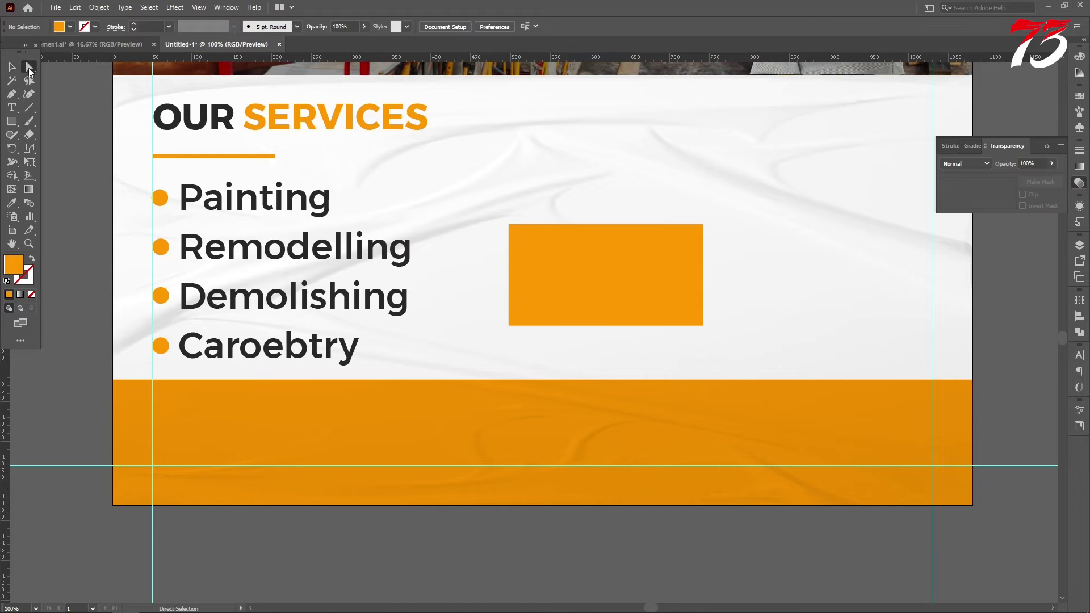
pyautogui.scroll(1, 697, 231)
pyautogui.click(705, 221)
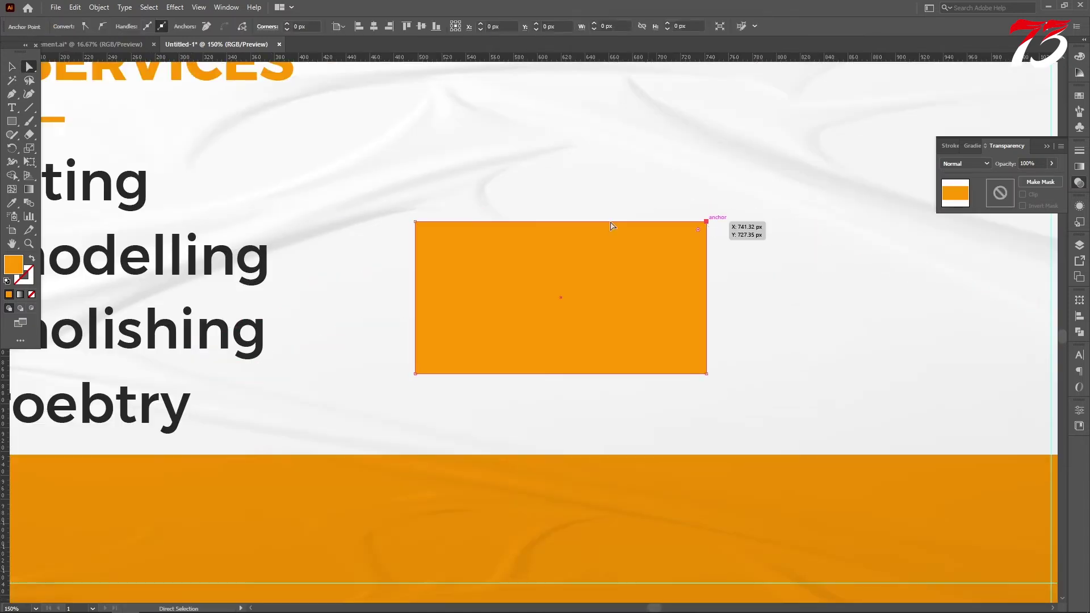
pyautogui.keyDown('shift'); pyautogui.click(415, 222); pyautogui.keyUp('shift')
pyautogui.press('Right')
pyautogui.hotkey('shift', 'Right')
pyautogui.hotkey('shift', 'Right')
pyautogui.hotkey('shift', 'Right')
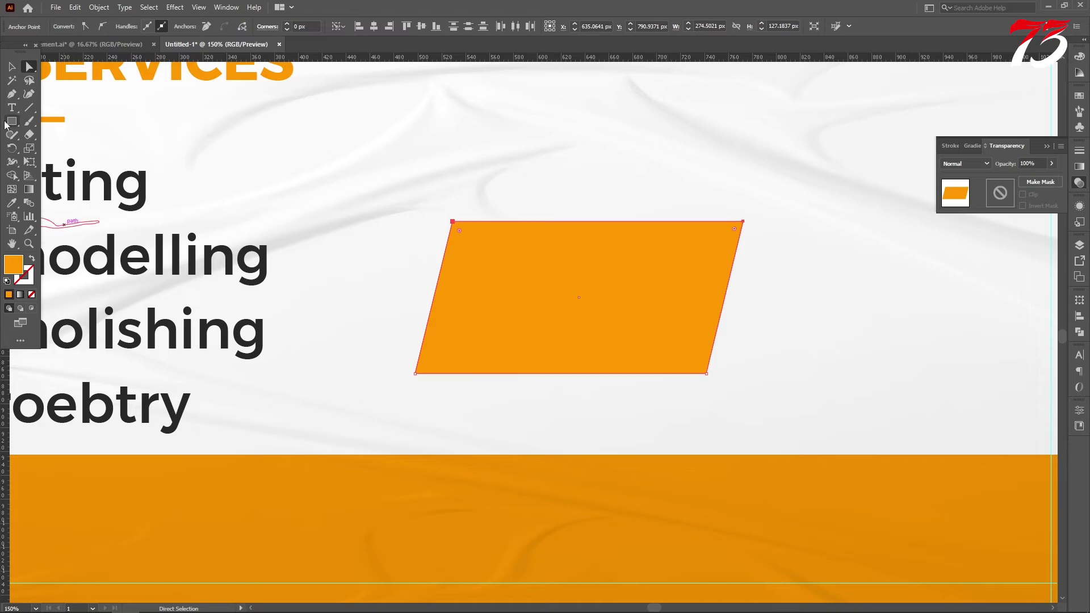
pyautogui.press('Right')
# Offset the parallelogram's path outward to create a larger copy about 301 × 147 px
pyautogui.click(12, 66)
pyautogui.scroll(-1, 413, 309)
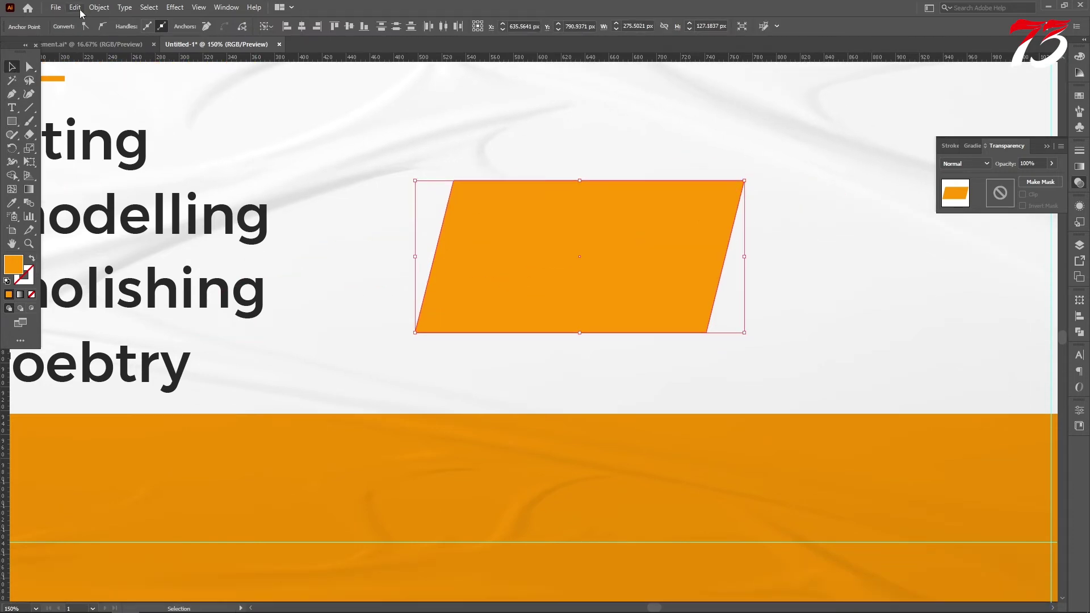
pyautogui.click(99, 7)
pyautogui.moveTo(114, 277)
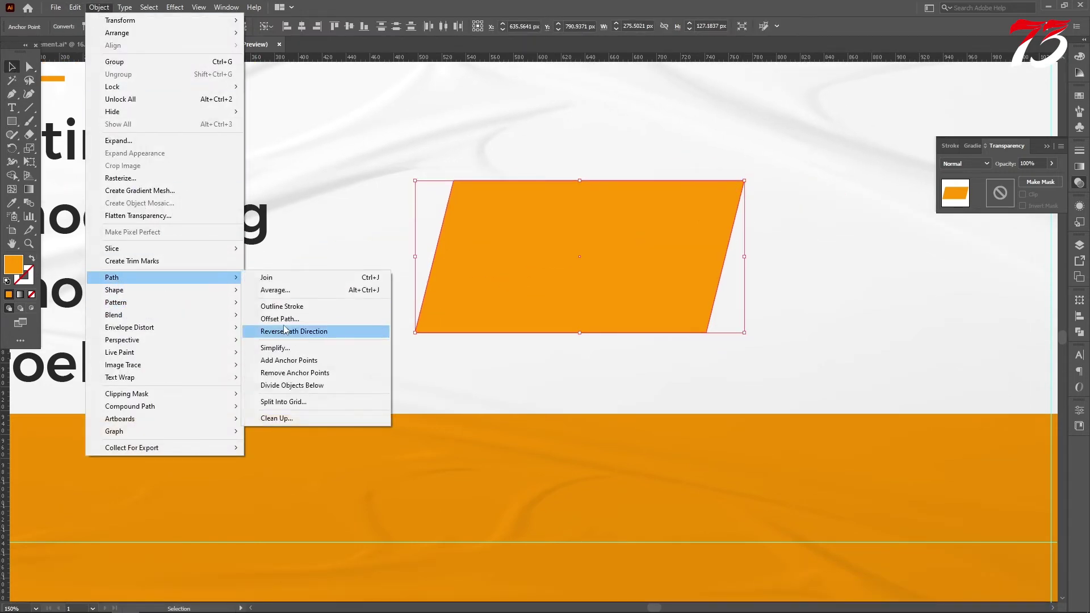
pyautogui.click(281, 319)
pyautogui.click(540, 340)
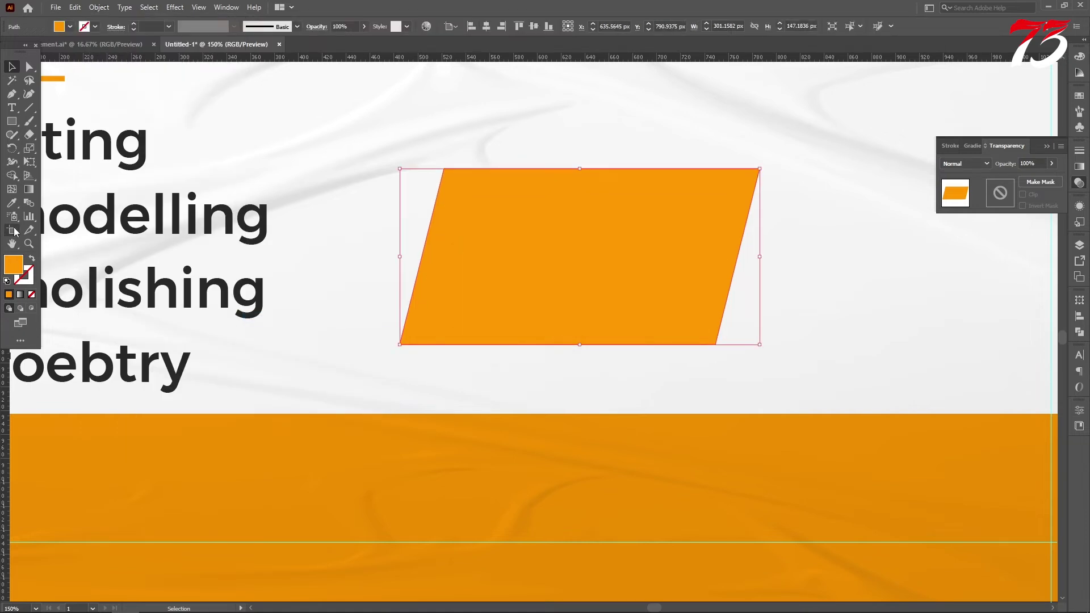
# Try a white (FFFFFF) fill on the larger offset parallelogram, and undo the fill
pyautogui.press('i')
pyautogui.hotkey('ctrl', '-')
pyautogui.hotkey('ctrl', '-')
pyautogui.hotkey('ctrl', '-')
pyautogui.hotkey('ctrl', '-')
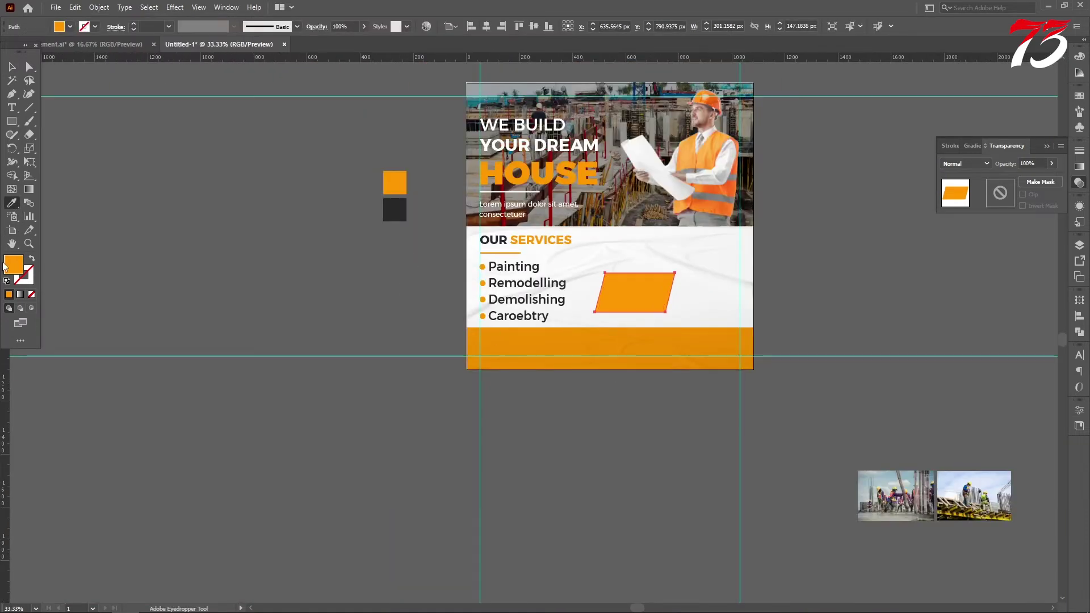
pyautogui.doubleClick(9, 268)
pyautogui.moveTo(460, 301); pyautogui.dragTo(395, 236)
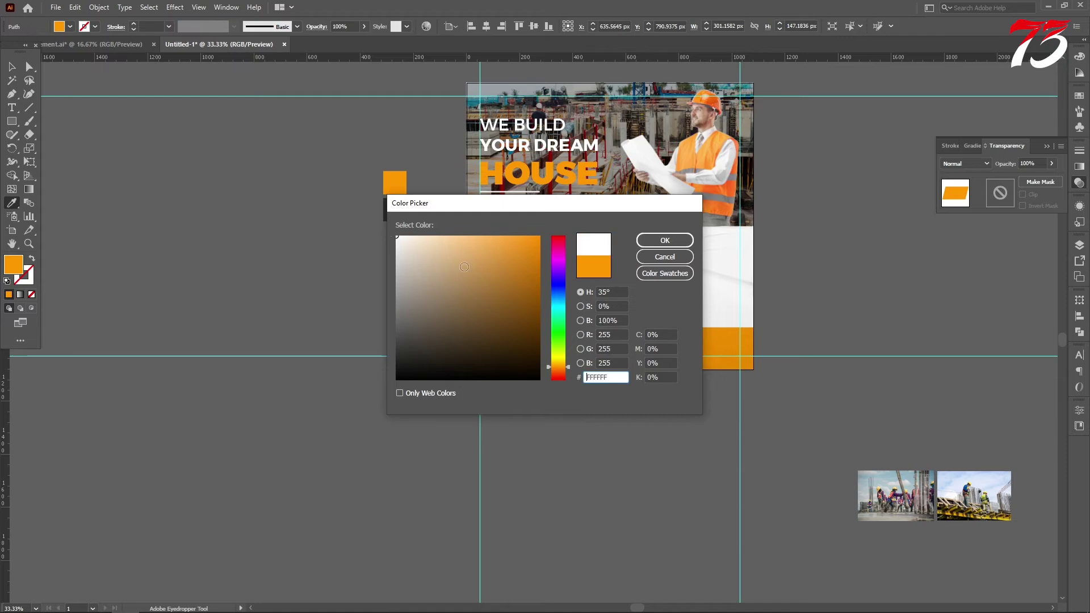
pyautogui.click(660, 244)
pyautogui.hotkey('ctrl', '+')
pyautogui.hotkey('ctrl', '+')
pyautogui.hotkey('ctrl', '+')
pyautogui.hotkey('ctrl', '+')
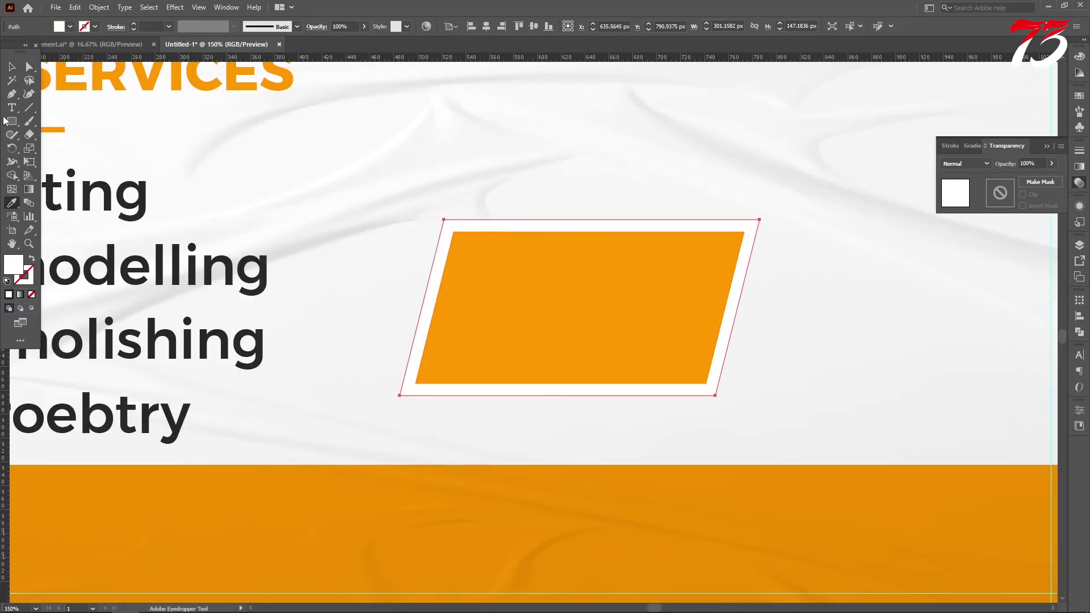
pyautogui.hotkey('ctrl', 'z')
pyautogui.click(12, 66)
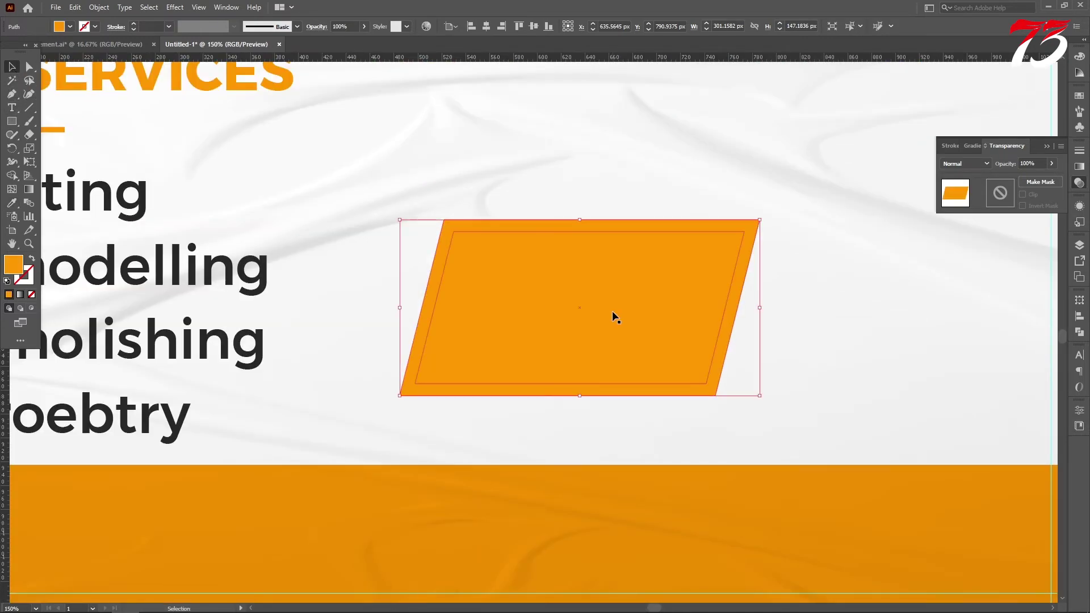
# Fill the smaller inner parallelogram with white (FFFFFF)
pyautogui.click(612, 311)
pyautogui.doubleClick(13, 264)
pyautogui.write('ffffff')
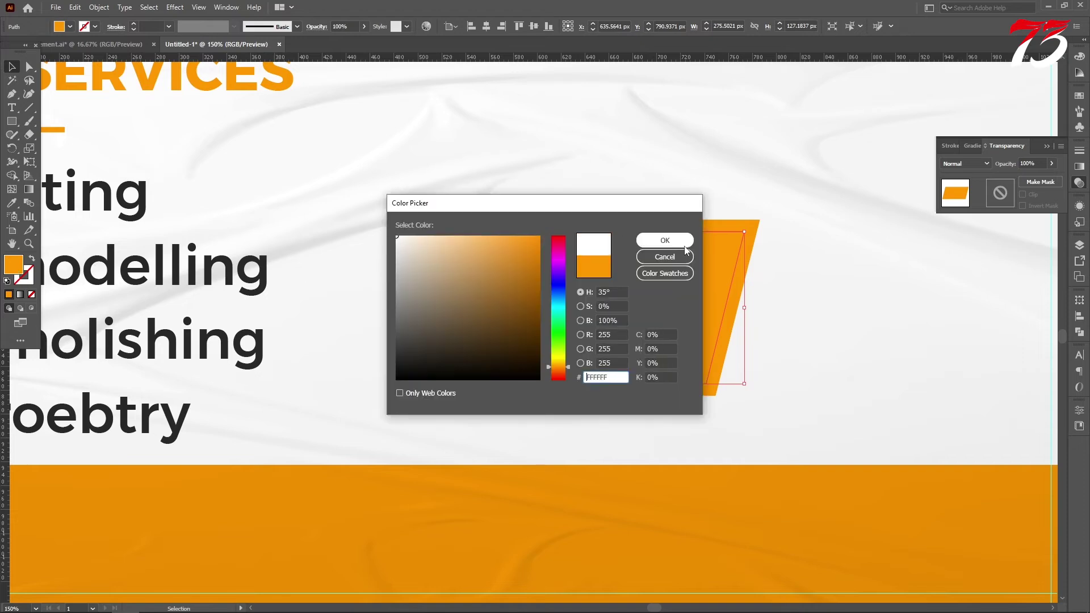
pyautogui.click(661, 239)
pyautogui.hotkey('ctrl', '-')
pyautogui.hotkey('ctrl', '-')
pyautogui.scroll(-2, 533, 414)
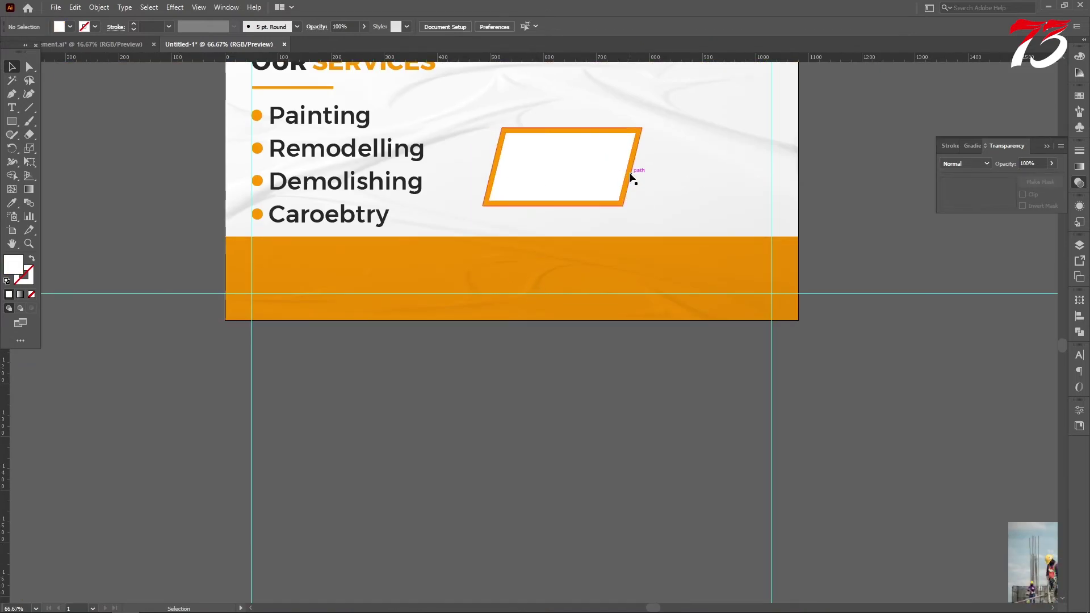
# Duplicate the orange-and-white slanted frame horizontally to its right, leaving a small gap between the two frames
pyautogui.scroll(3, 632, 175)
pyautogui.click(615, 240)
pyautogui.scroll(-3, 526, 244)
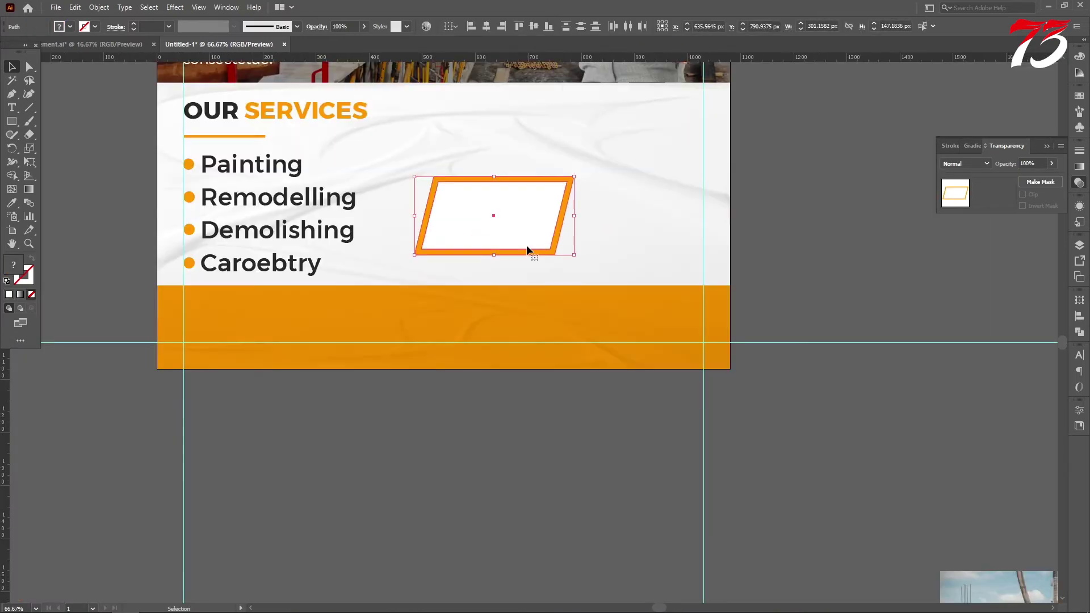
pyautogui.moveTo(479, 224); pyautogui.dragTo(641, 224)
# Scale both slanted frames together to about 562.6 × 136.4 px, ending at the right margin guide
pyautogui.keyDown('shift'); pyautogui.click(518, 221); pyautogui.keyUp('shift')
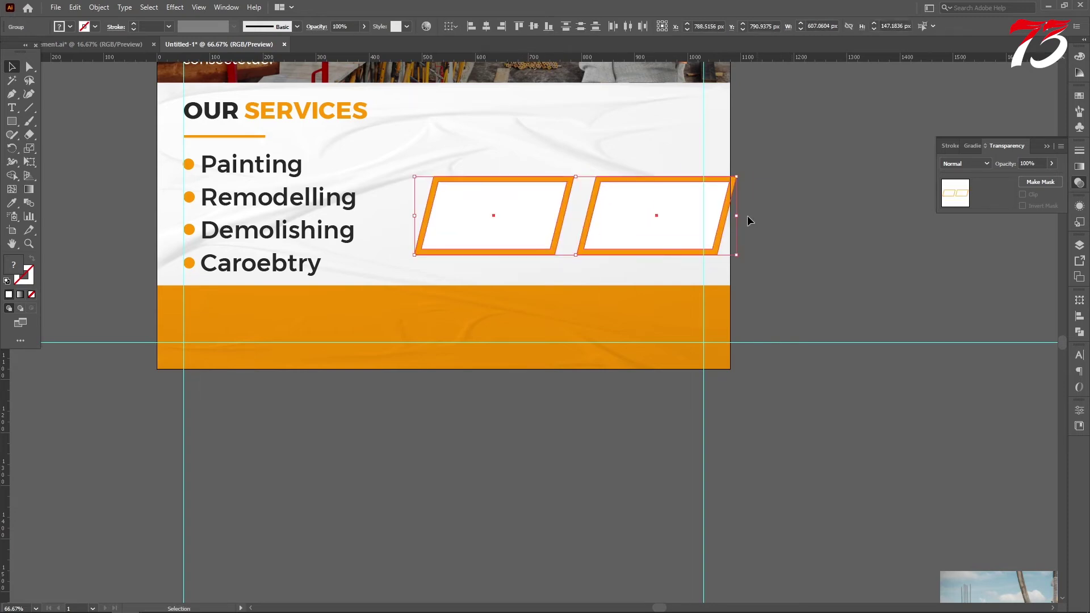
pyautogui.moveTo(735, 217); pyautogui.dragTo(704, 218)
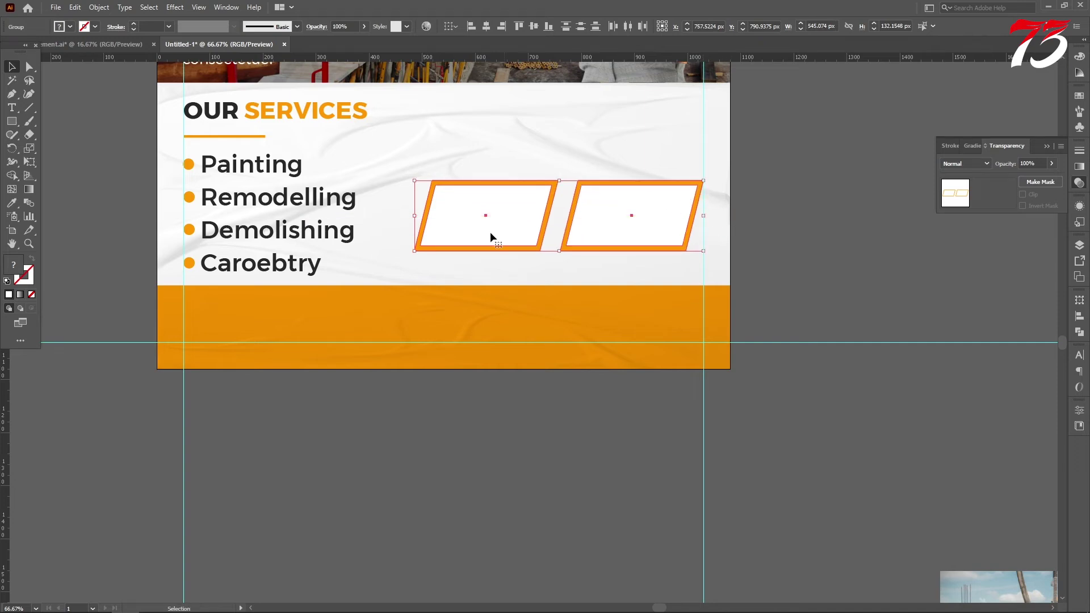
pyautogui.moveTo(415, 188)
pyautogui.mouseDown()
pyautogui.moveTo(413, 176)
pyautogui.moveTo(405, 184)
pyautogui.mouseUp()
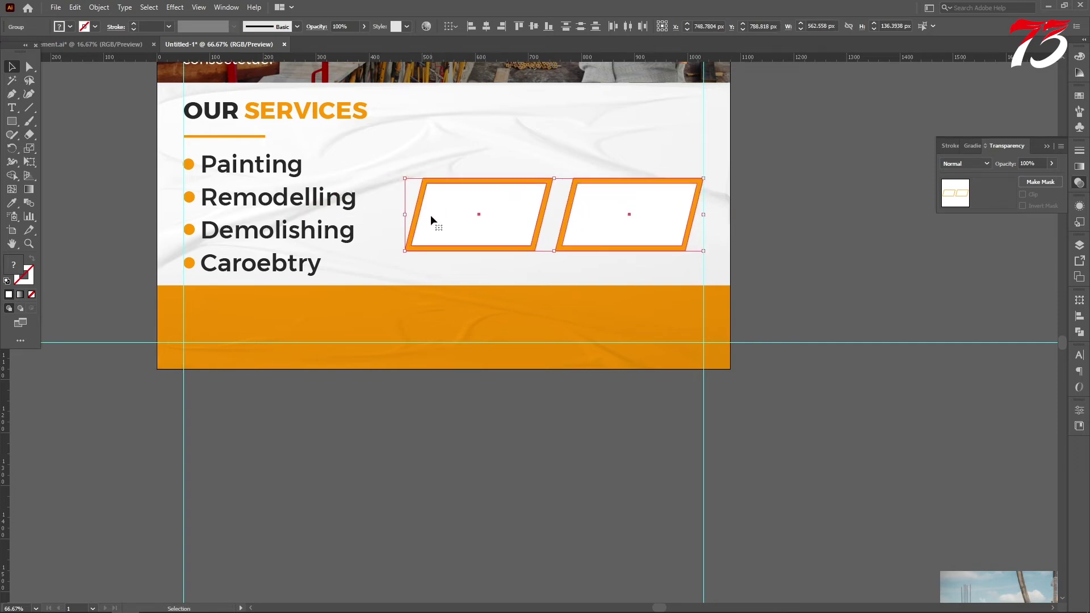
pyautogui.click(904, 241)
# Move the two construction site photos across the pasteboard to just beside the artboard's right edge
pyautogui.scroll(-2, 470, 224)
pyautogui.scroll(-2, 476, 236)
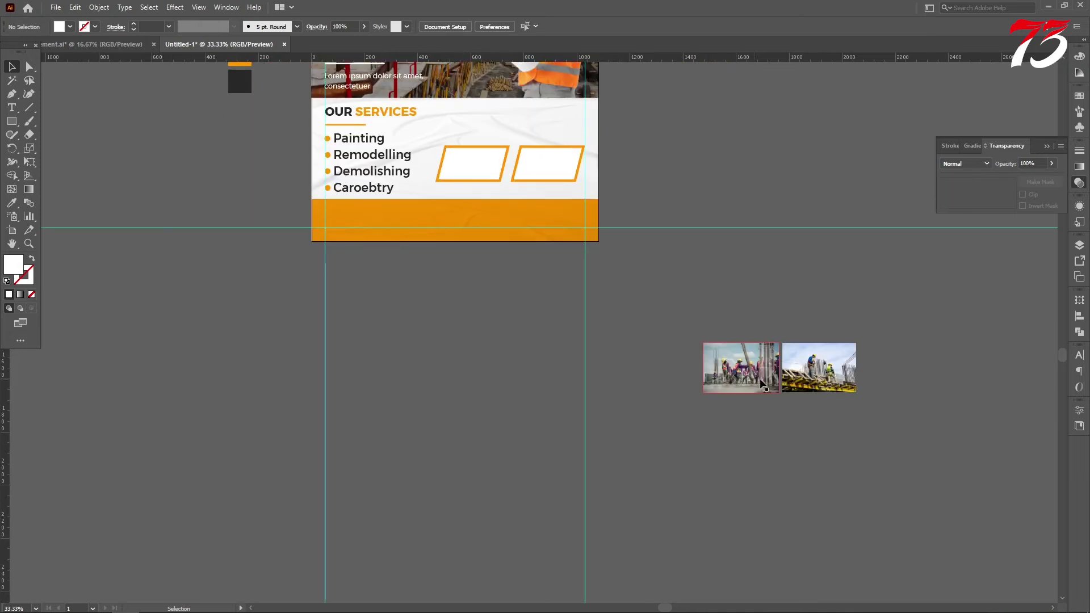
pyautogui.moveTo(766, 374); pyautogui.dragTo(671, 201)
pyautogui.moveTo(818, 373); pyautogui.dragTo(751, 212)
pyautogui.click(660, 266)
# Place the photo of the purple-shirted workers over the left slanted frame and bring it to the front
pyautogui.scroll(2, 417, 162)
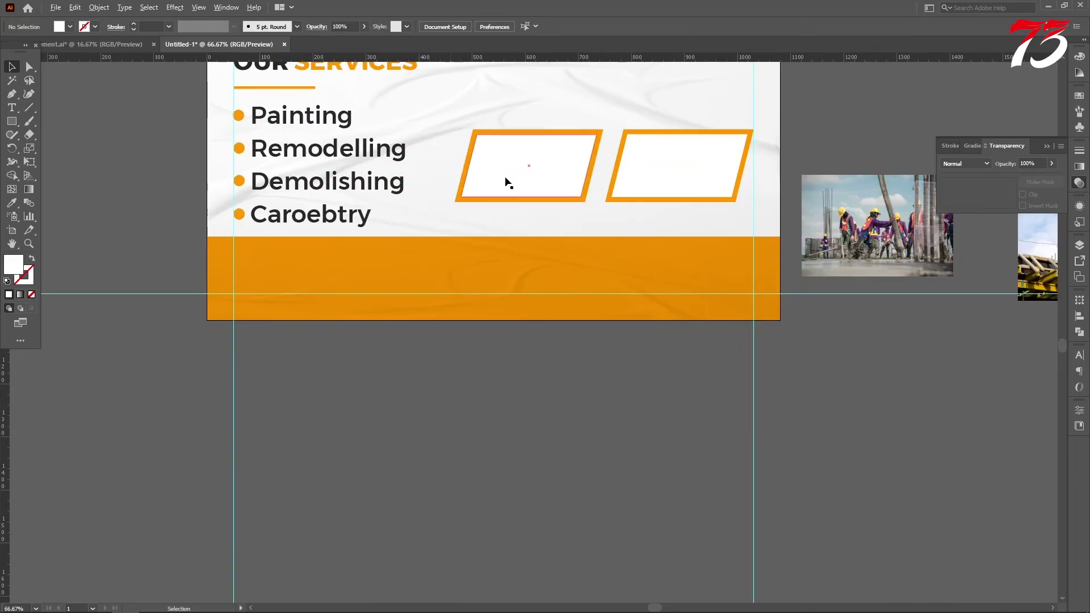
pyautogui.moveTo(861, 249); pyautogui.dragTo(549, 189)
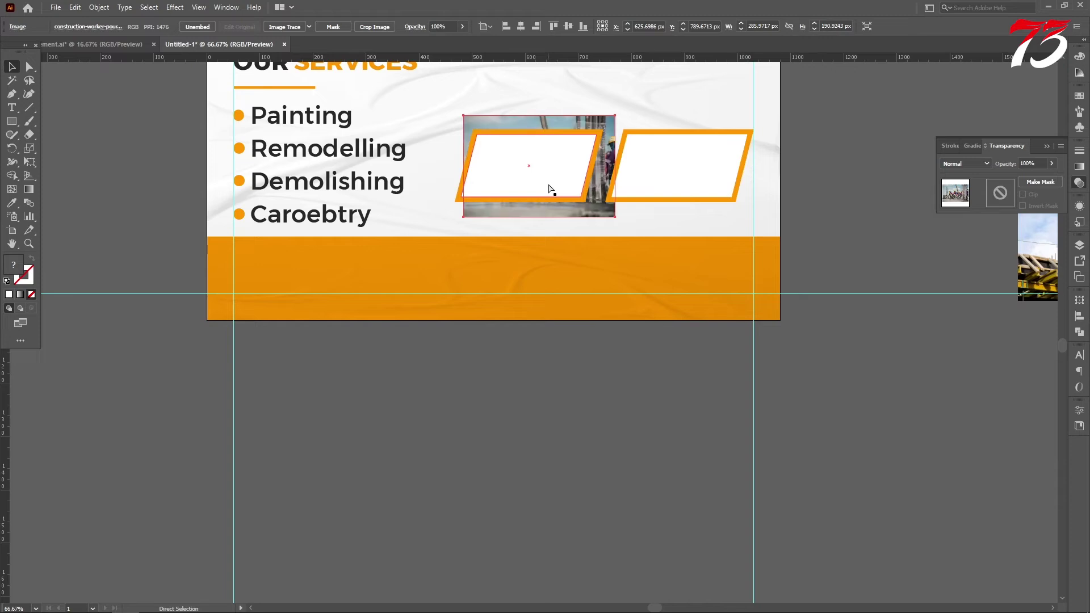
pyautogui.hotkey('ctrl', 'shift', ']')
# Move the workers photo into the left frame's group beneath the white parallelogram and make a clipping mask from both
pyautogui.press('F7')
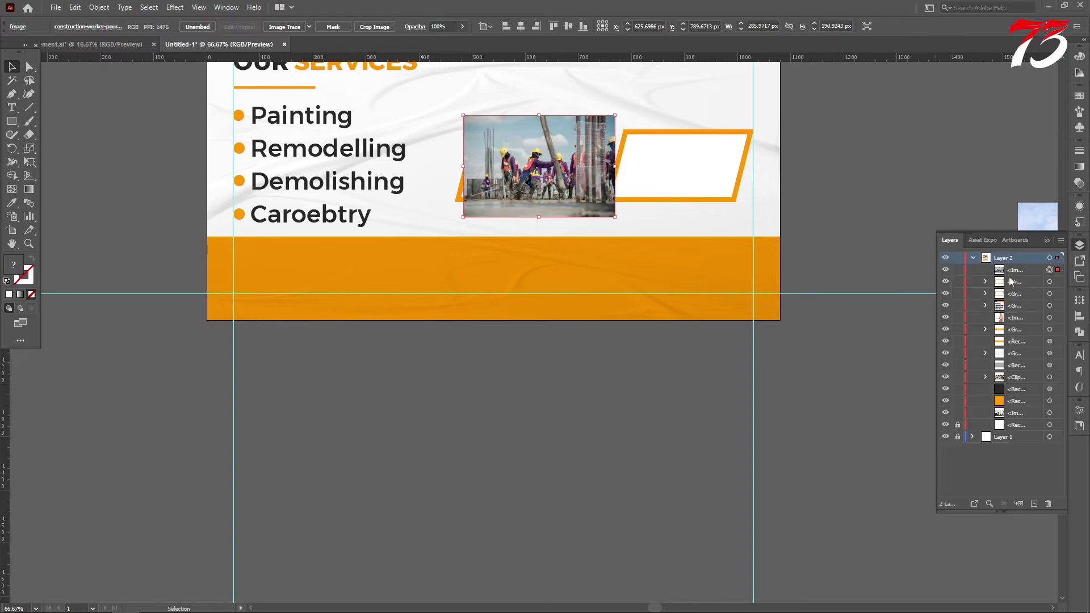
pyautogui.click(985, 293)
pyautogui.moveTo(1010, 272); pyautogui.dragTo(1032, 310)
pyautogui.keyDown('shift'); pyautogui.click(1050, 293); pyautogui.keyUp('shift')
pyautogui.rightClick(554, 164)
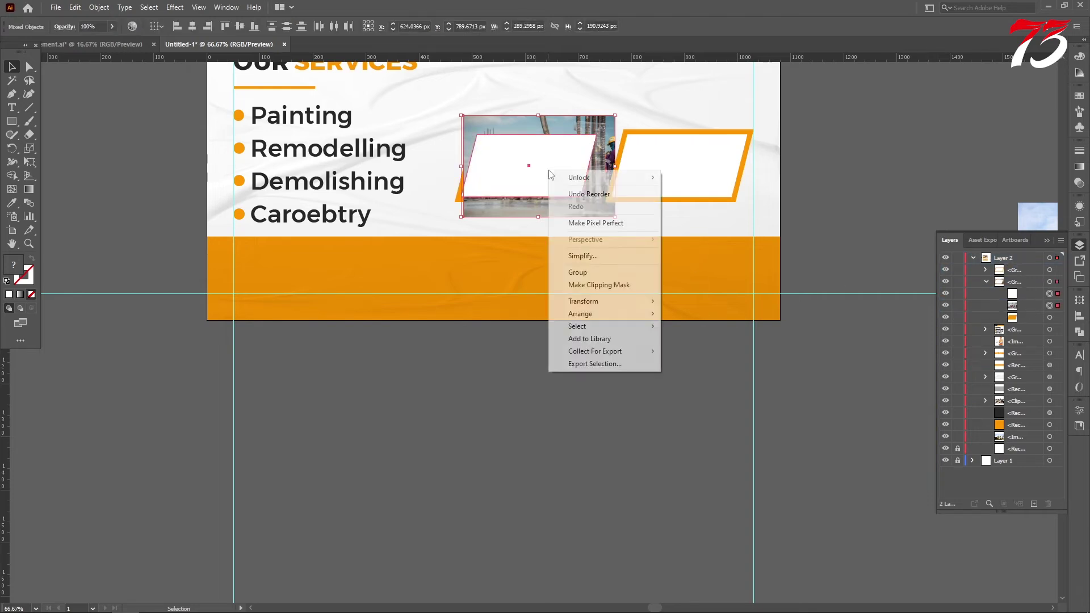
pyautogui.click(594, 285)
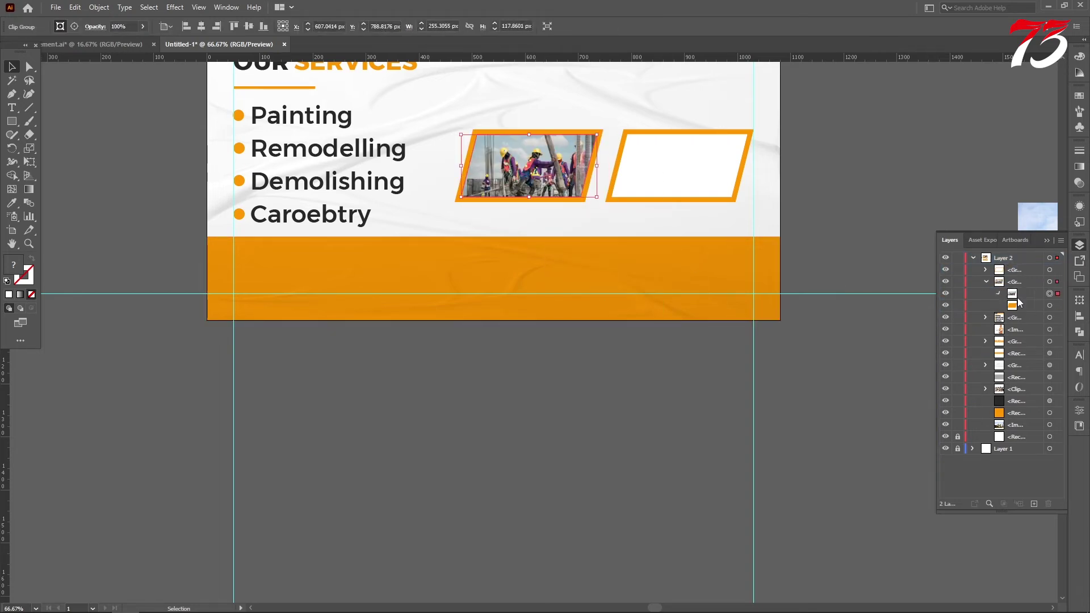
# Shift the clipped workers photo inside the left frame about 26 px left and 15 px up
pyautogui.click(1054, 306)
pyautogui.click(1051, 317)
pyautogui.scroll(3, 516, 177)
pyautogui.moveTo(544, 176); pyautogui.dragTo(528, 172)
pyautogui.hotkey('ctrl', '-')
pyautogui.scroll(2, 536, 210)
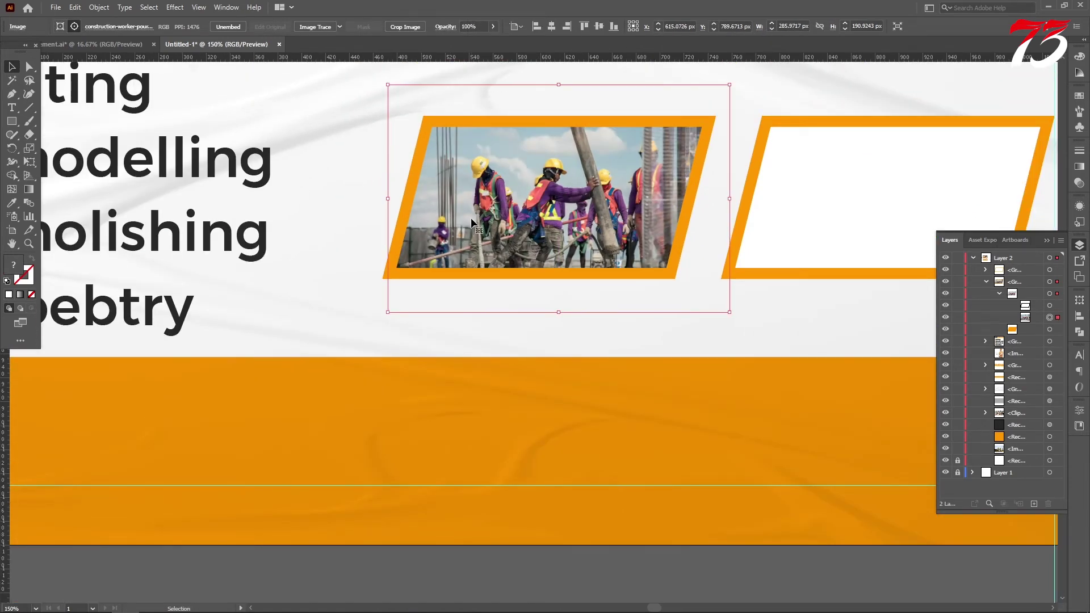
pyautogui.press('Up')
pyautogui.press('Up')
pyautogui.press('Up')
pyautogui.press('Up')
pyautogui.press('Up')
pyautogui.press('Up')
pyautogui.press('Up')
pyautogui.press('Up')
pyautogui.press('Up')
pyautogui.press('Up')
pyautogui.press('Up')
pyautogui.press('Up')
pyautogui.press('Up')
pyautogui.press('Up')
pyautogui.press('Up')
pyautogui.press('Up')
pyautogui.press('Up')
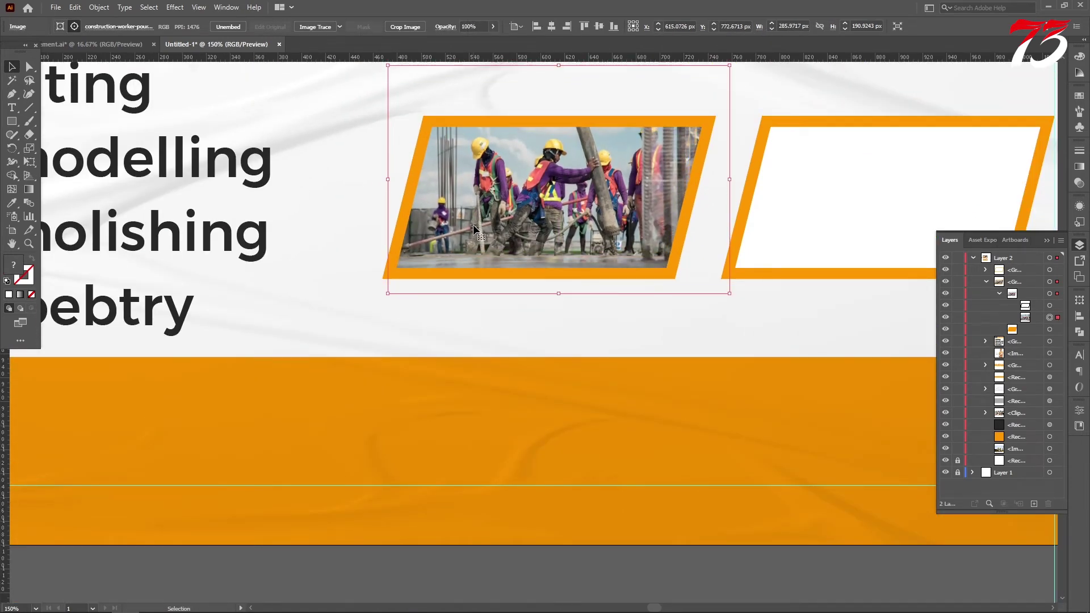
pyautogui.press('Down')
pyautogui.press('Left')
pyautogui.press('Left')
pyautogui.press('Left')
pyautogui.press('Left')
pyautogui.press('Left')
pyautogui.press('Left')
pyautogui.press('Left')
pyautogui.press('Left')
pyautogui.press('Left')
pyautogui.press('Left')
pyautogui.press('Left')
pyautogui.press('Left')
pyautogui.press('Left')
pyautogui.press('Left')
pyautogui.press('Left')
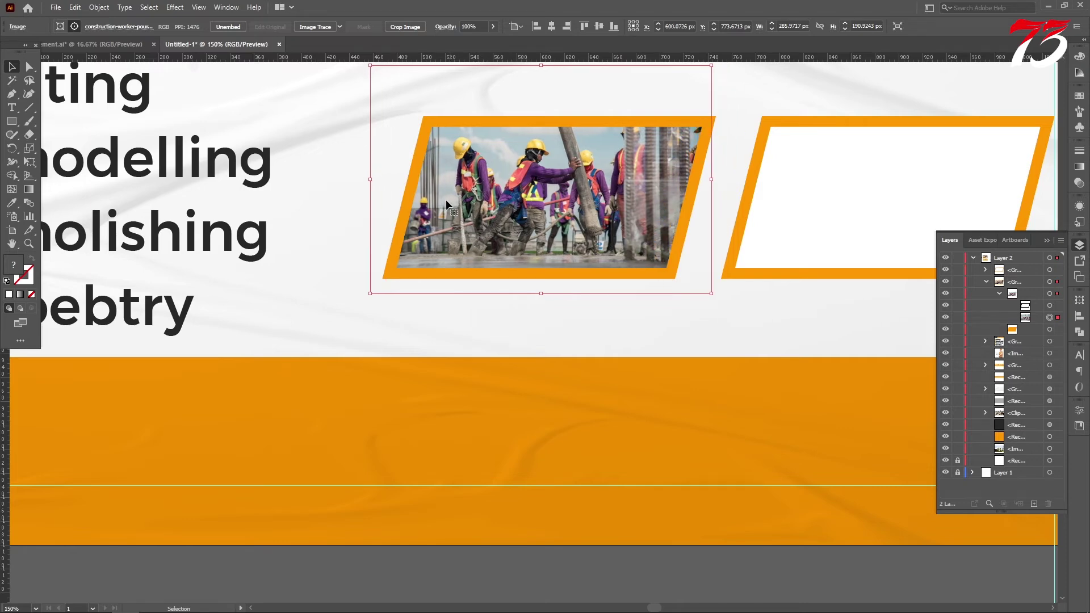
pyautogui.hotkey('alt', 'f')
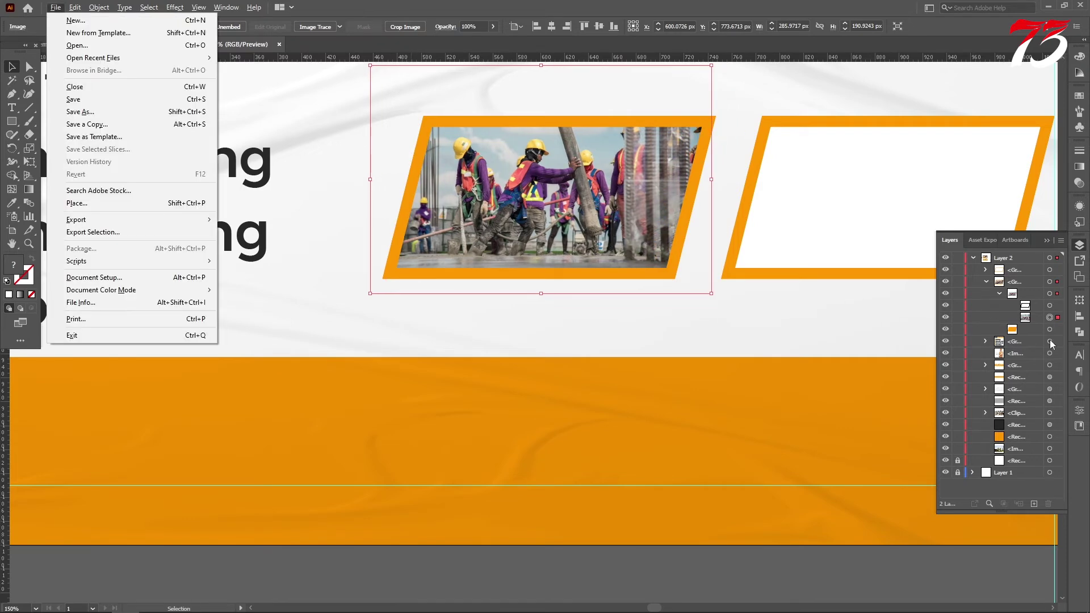
pyautogui.press('Escape')
pyautogui.scroll(-2, 369, 196)
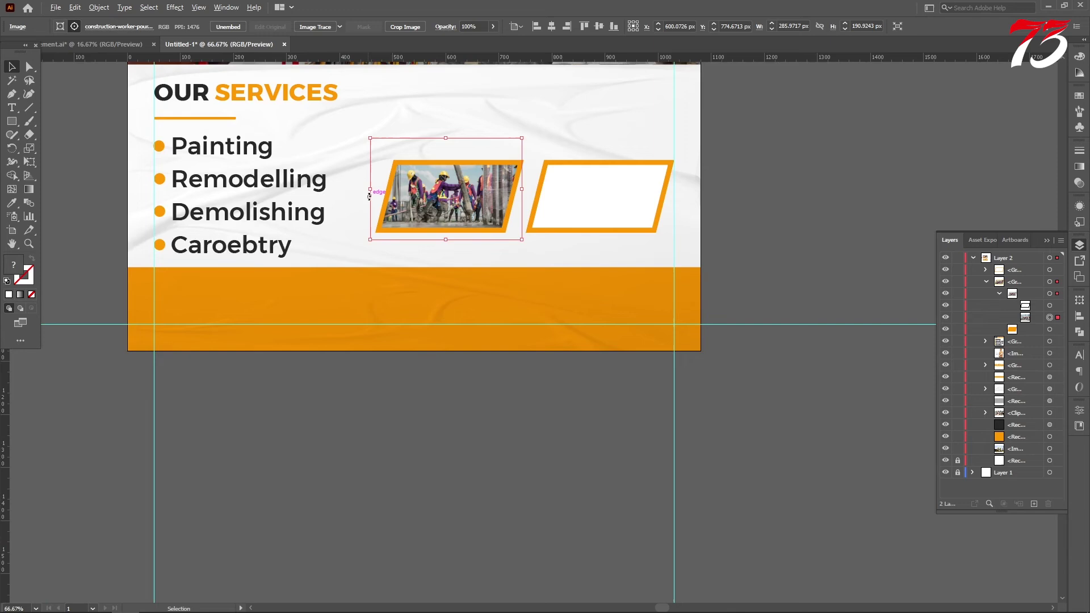
pyautogui.click(449, 531)
# Place the second site photo over the right slanted frame and bring it to the front
pyautogui.click(599, 214)
pyautogui.scroll(-1, 501, 250)
pyautogui.moveTo(880, 291); pyautogui.dragTo(562, 235)
pyautogui.rightClick(570, 232)
pyautogui.moveTo(604, 335)
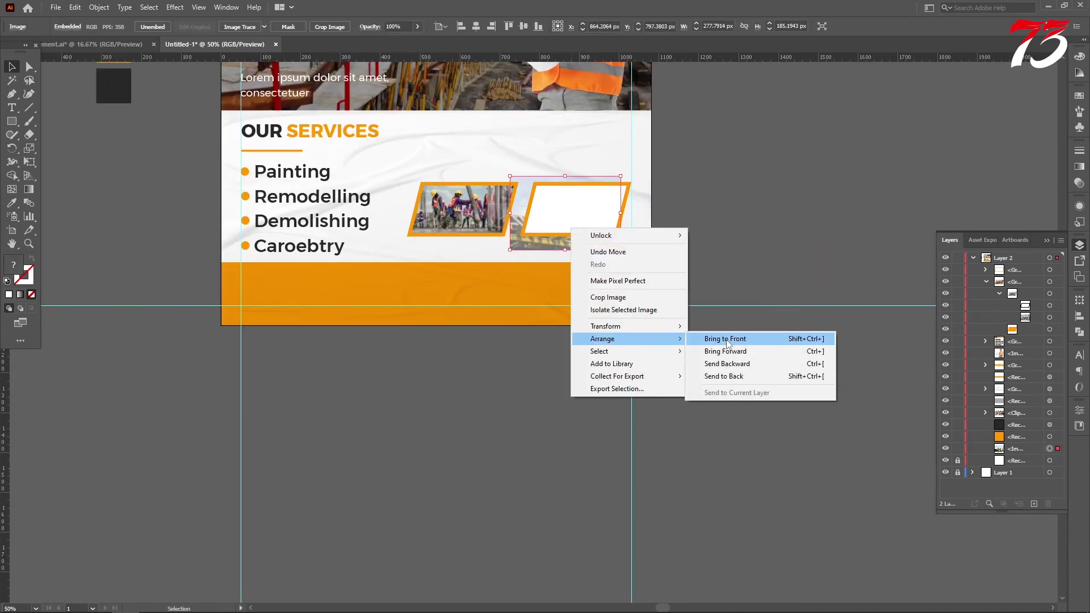
pyautogui.click(732, 339)
# Move the second photo into the right frame's group beneath the white parallelogram and make a clipping mask from both
pyautogui.click(986, 293)
pyautogui.click(986, 281)
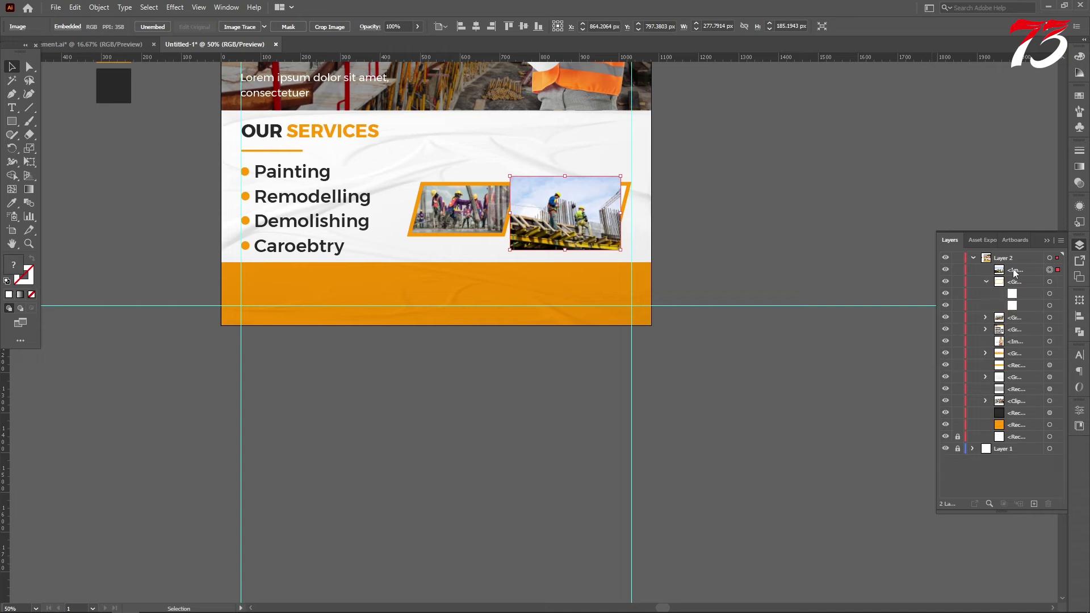
pyautogui.moveTo(1015, 271); pyautogui.dragTo(1022, 296)
pyautogui.hotkey('ctrl', '=')
pyautogui.hotkey('ctrl', '=')
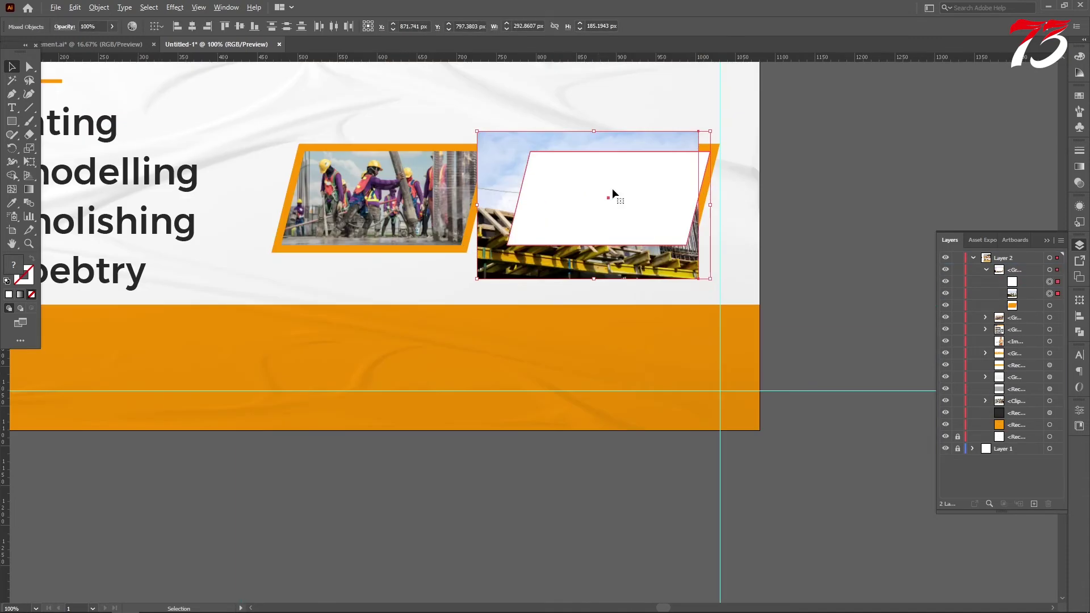
pyautogui.rightClick(612, 188)
pyautogui.click(657, 302)
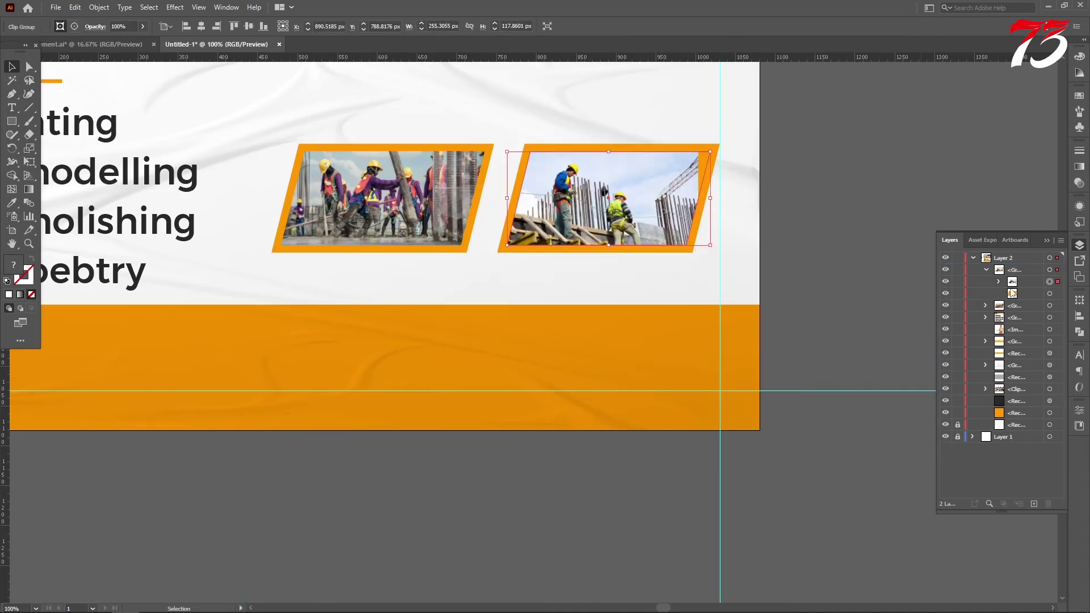
# Shift the clipped photo inside the right frame about 21 px right and 14 px up
pyautogui.click(998, 282)
pyautogui.click(998, 282)
pyautogui.click(999, 282)
pyautogui.click(1049, 305)
pyautogui.press('Right')
pyautogui.press('Right')
pyautogui.press('Right')
pyautogui.press('Right')
pyautogui.press('Right')
pyautogui.press('Right')
pyautogui.press('Right')
pyautogui.press('Right')
pyautogui.press('Right')
pyautogui.press('Right')
pyautogui.press('Right')
pyautogui.press('Right')
pyautogui.press('Right')
pyautogui.press('Right')
pyautogui.press('Right')
pyautogui.press('Right')
pyautogui.press('Right')
pyautogui.press('Right')
pyautogui.press('Right')
pyautogui.press('Right')
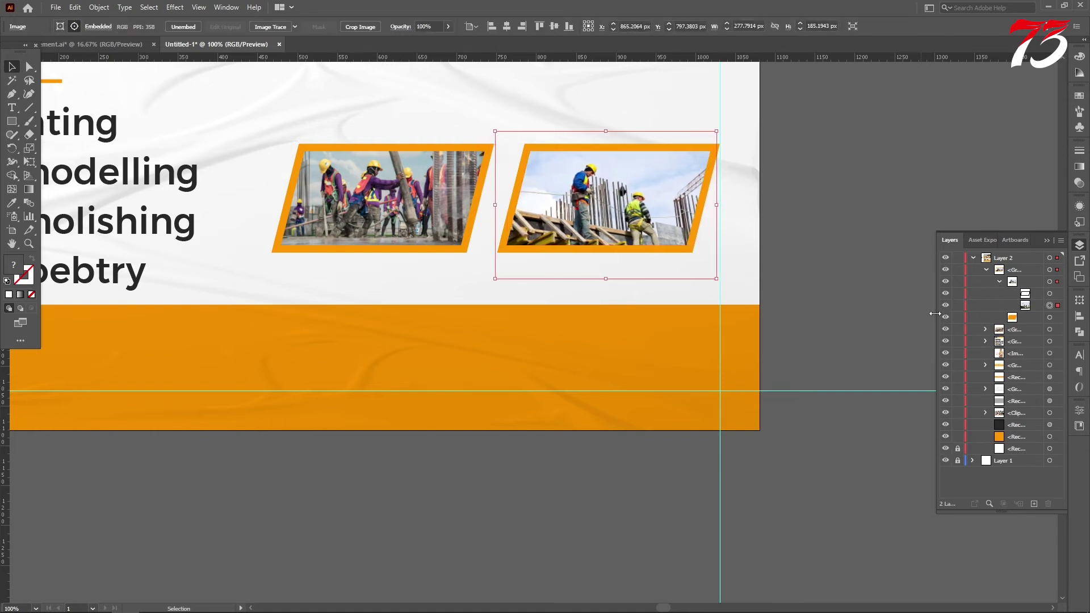
pyautogui.press('Up')
pyautogui.press('Up')
pyautogui.press('Up')
pyautogui.press('Up')
pyautogui.press('Up')
pyautogui.press('Up')
pyautogui.press('Up')
pyautogui.press('Up')
pyautogui.press('Up')
pyautogui.press('Up')
pyautogui.press('Up')
pyautogui.press('Up')
pyautogui.press('Up')
pyautogui.press('Up')
pyautogui.press('Up')
pyautogui.press('Up')
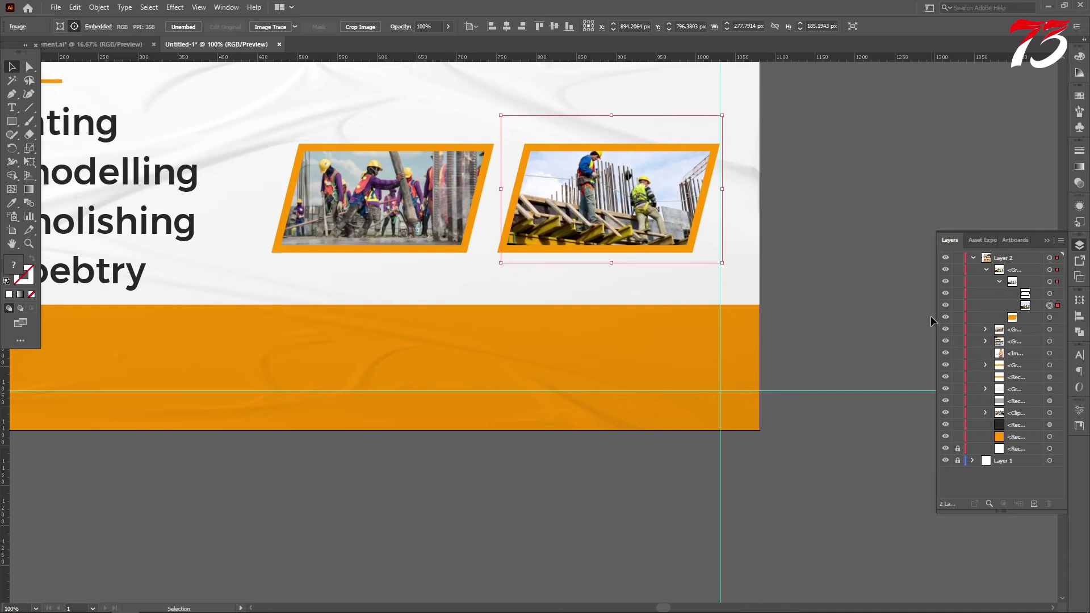
pyautogui.press('Left')
pyautogui.press('Left')
pyautogui.press('Left')
pyautogui.press('Left')
pyautogui.press('Left')
pyautogui.press('Left')
pyautogui.press('Left')
pyautogui.press('Left')
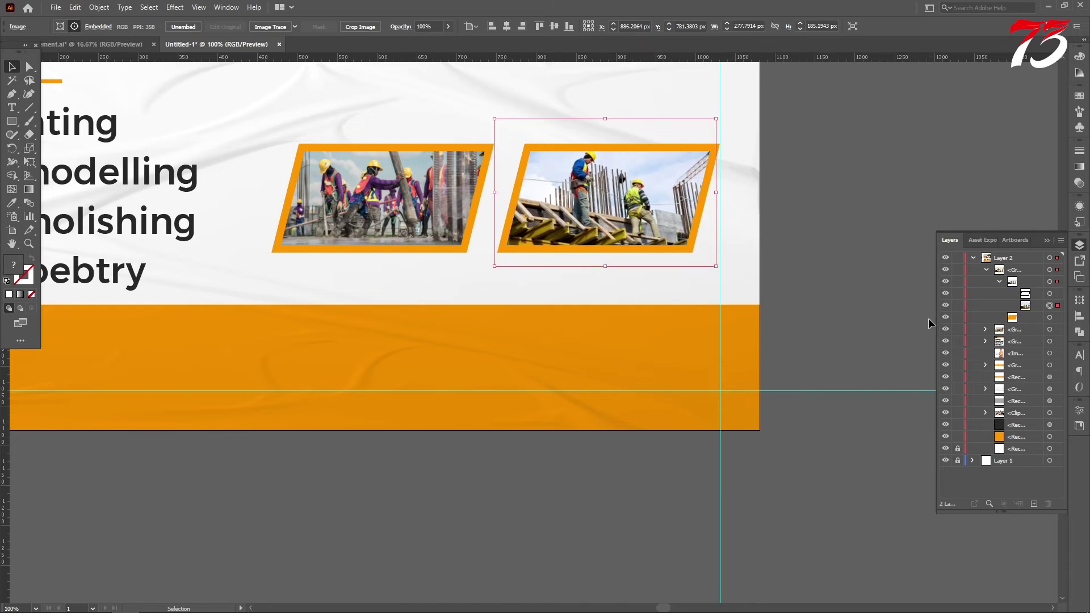
pyautogui.press('Down')
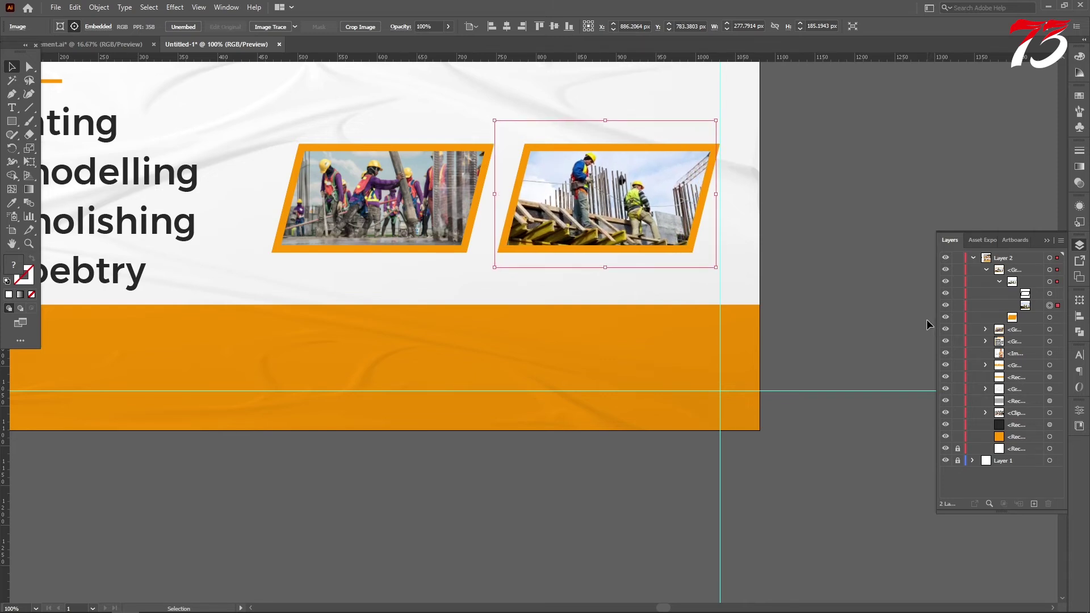
pyautogui.press('Left')
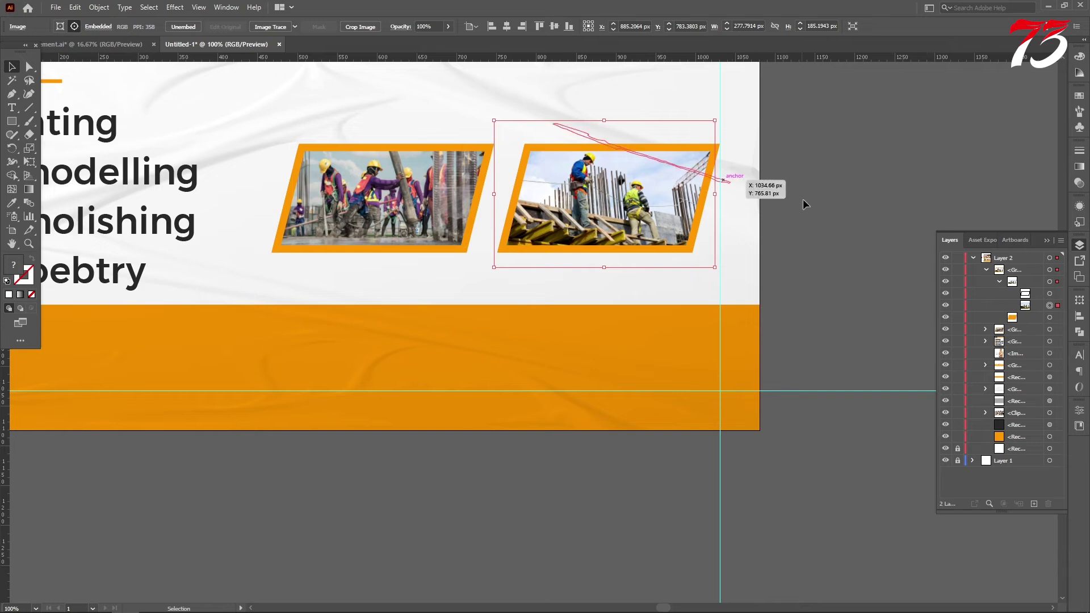
pyautogui.click(854, 202)
pyautogui.hotkey('ctrl', '-')
pyautogui.hotkey('ctrl', '-')
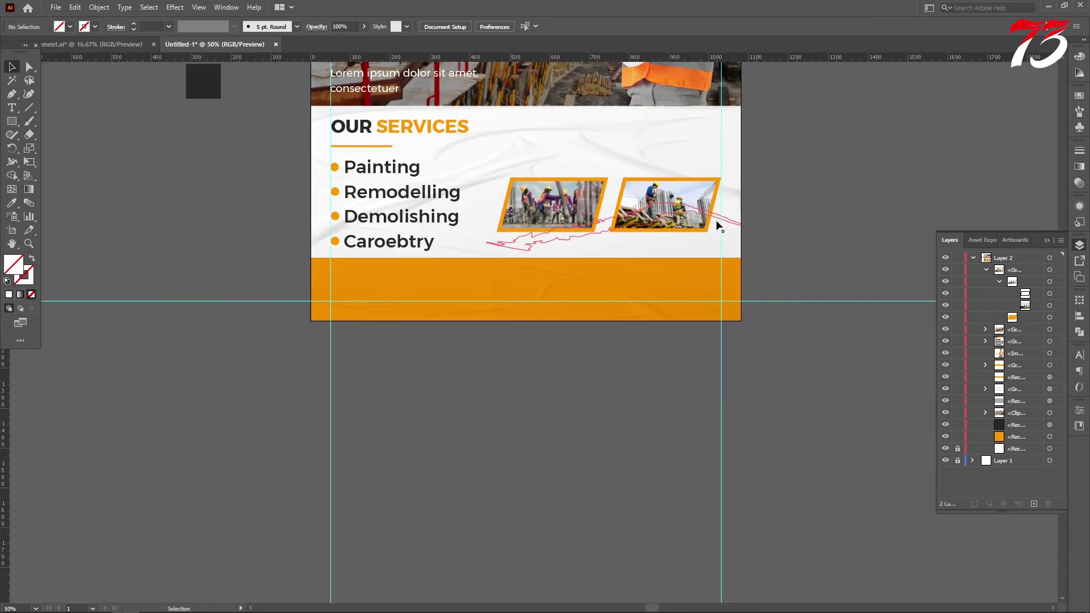
pyautogui.click(985, 270)
# Bring the "30% OFF FOR THIS MONTH" banner from the elements document into the post, over the services area
pyautogui.scroll(3, 691, 291)
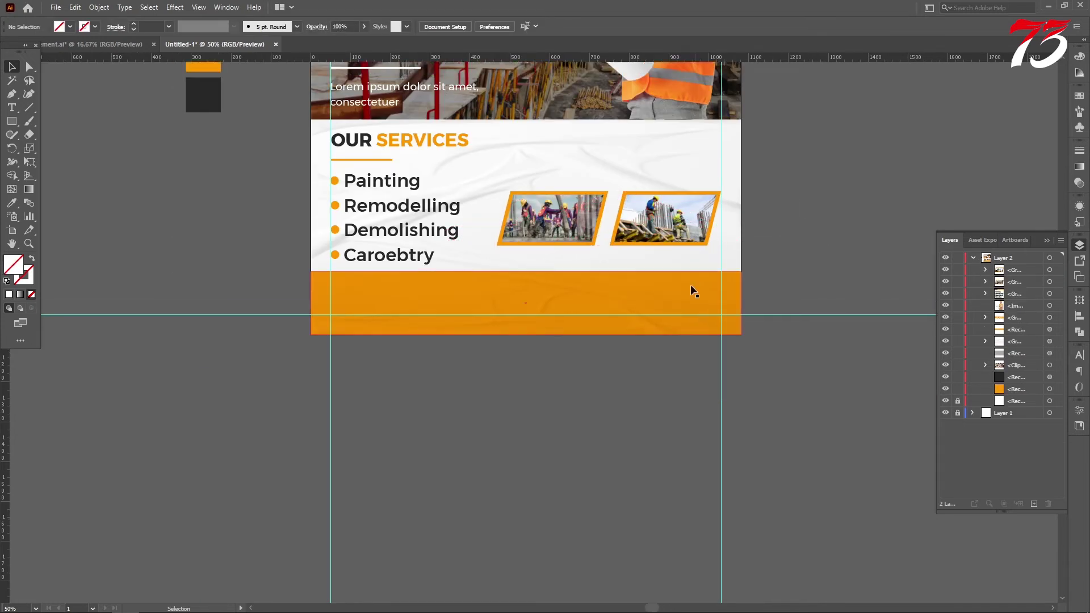
pyautogui.click(74, 45)
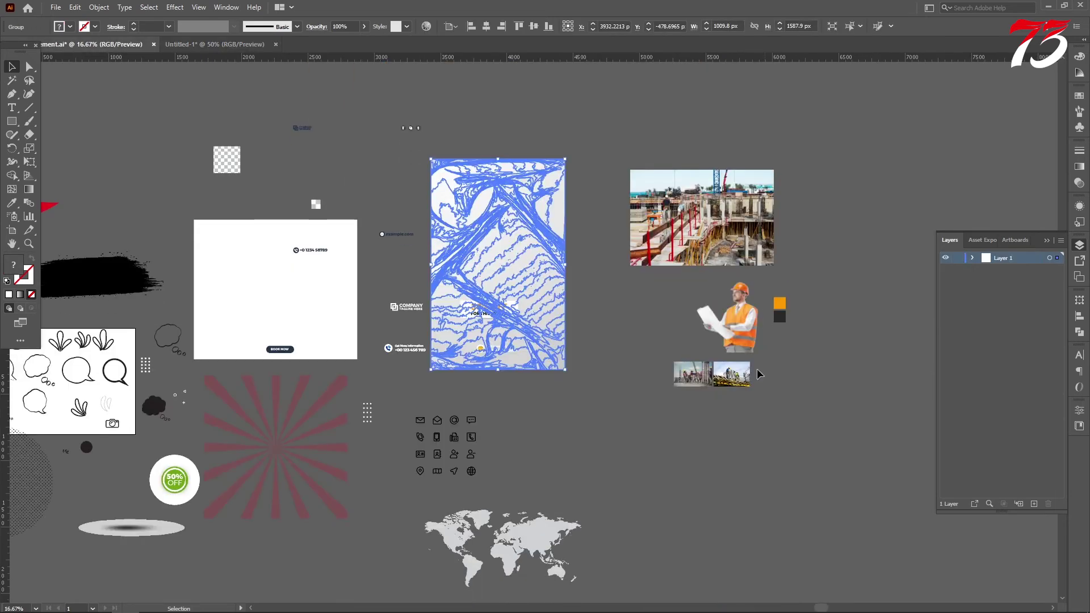
pyautogui.moveTo(491, 311); pyautogui.dragTo(202, 49)
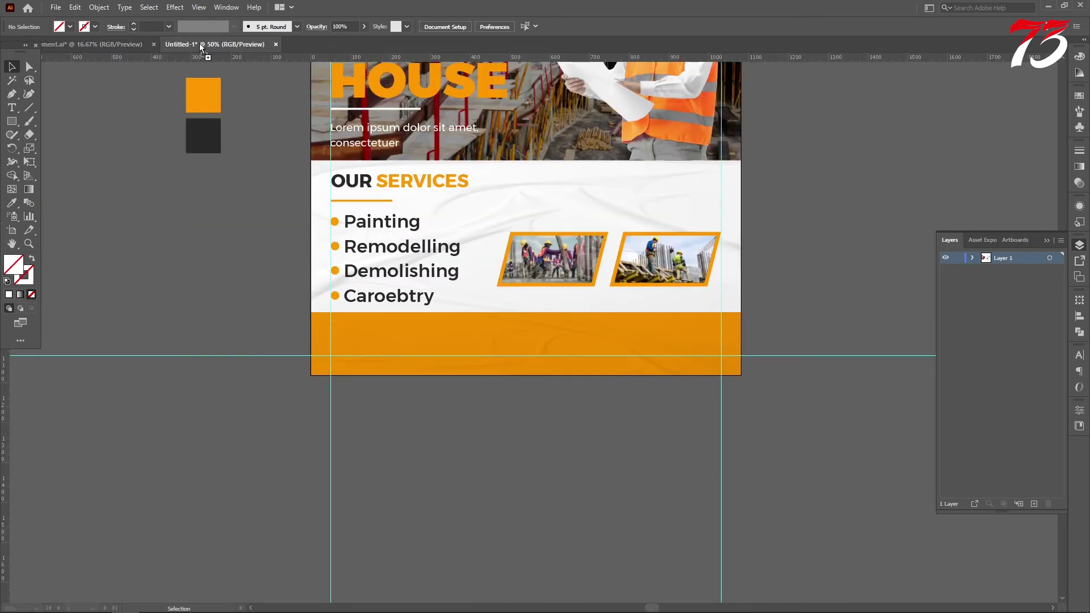
pyautogui.moveTo(627, 194); pyautogui.dragTo(592, 205)
pyautogui.scroll(3, 590, 205)
pyautogui.scroll(3, 589, 216)
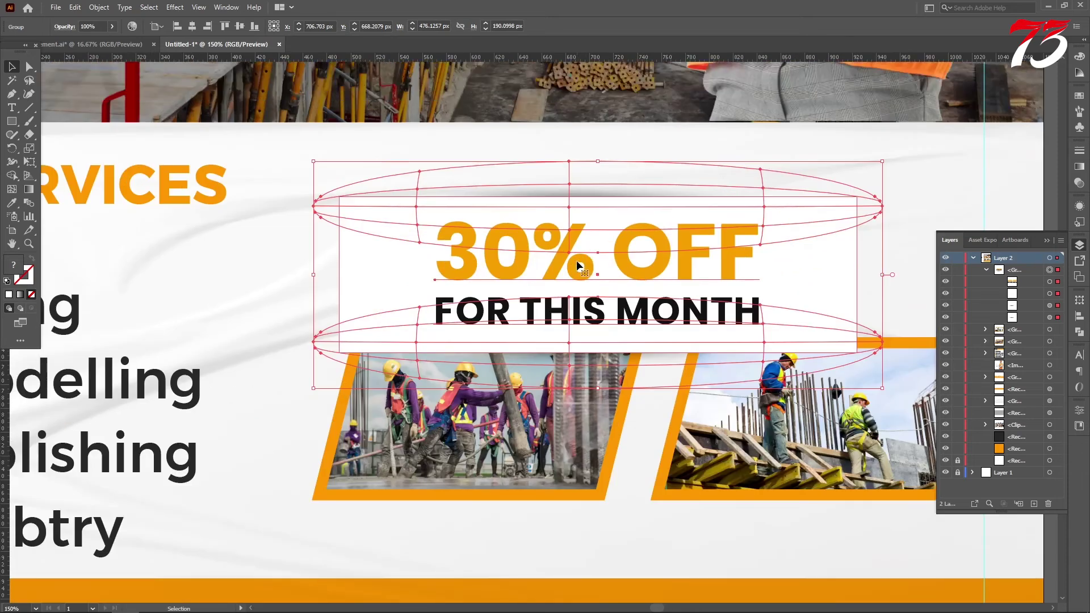
# Move the 30% OFF banner above the two photo frames and scale it down to about 302.4 × 120.7 px
pyautogui.moveTo(586, 255); pyautogui.dragTo(621, 218)
pyautogui.scroll(-1, 611, 224)
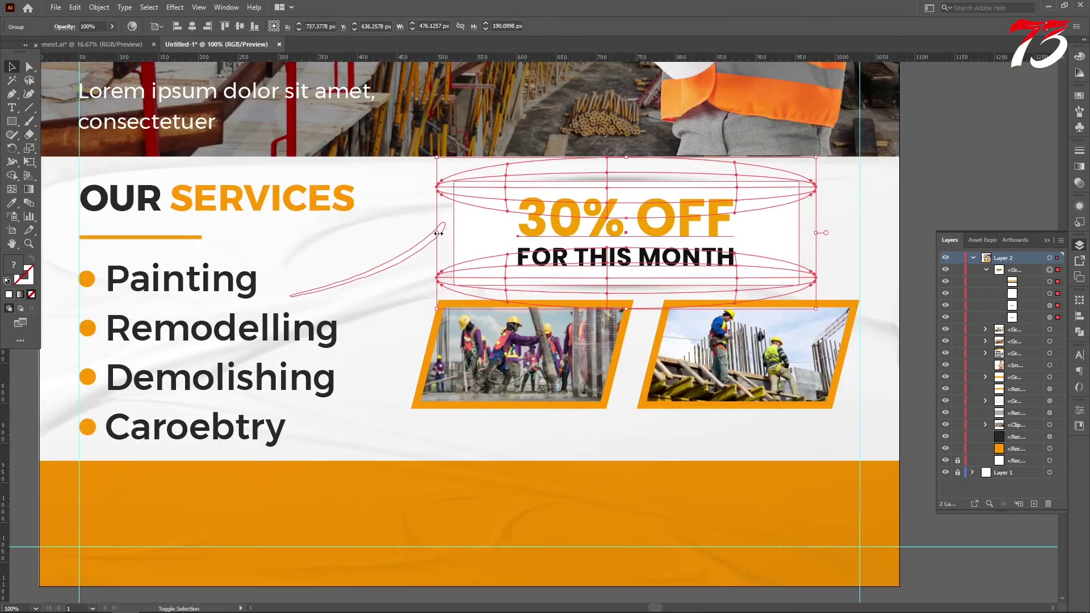
pyautogui.moveTo(436, 232); pyautogui.dragTo(506, 233)
pyautogui.scroll(2, 598, 268)
pyautogui.scroll(-2, 598, 268)
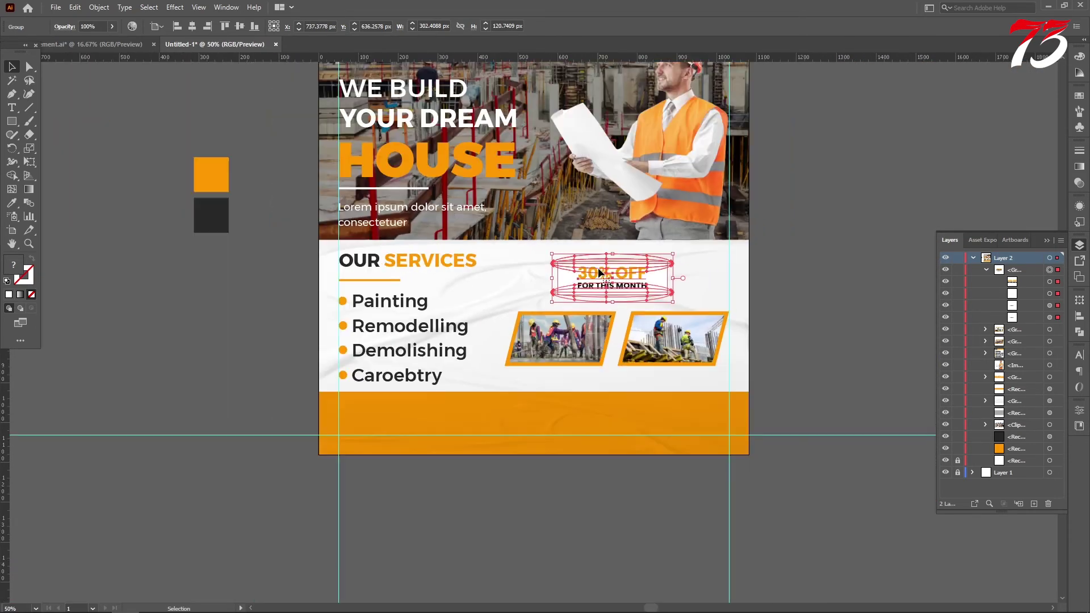
pyautogui.scroll(-1, 600, 271)
pyautogui.click(833, 245)
pyautogui.scroll(2, 617, 243)
pyautogui.scroll(2, 620, 252)
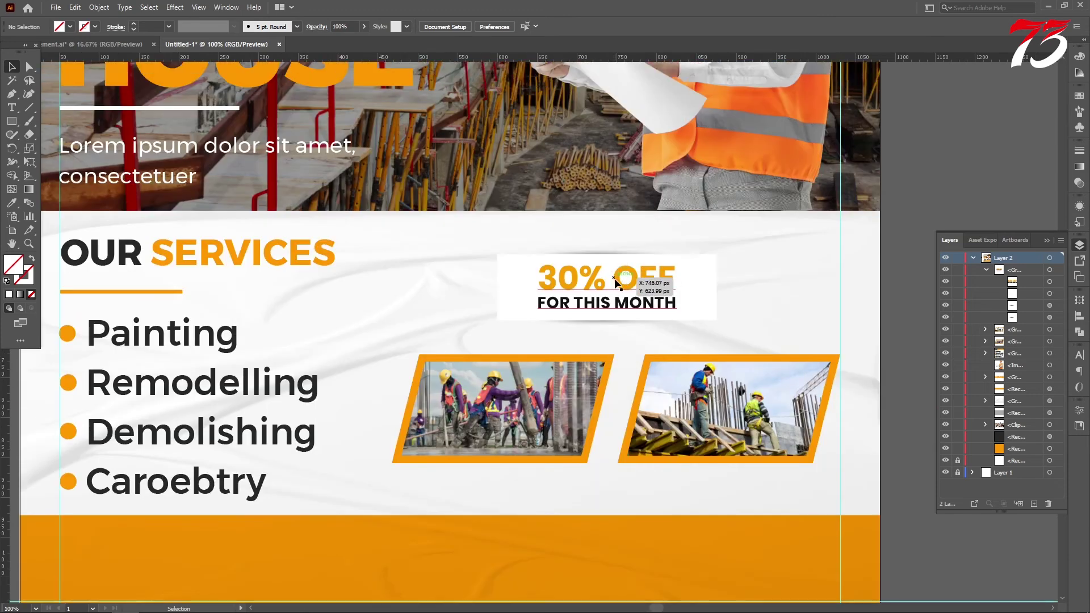
pyautogui.scroll(2, 698, 294)
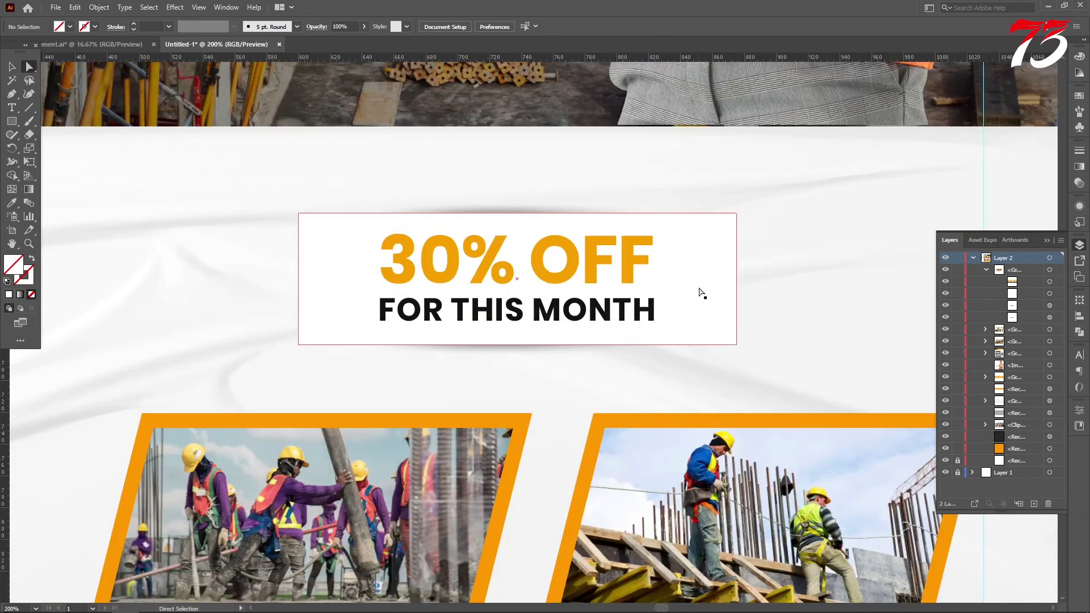
# Fill the discount banner's white rectangle with the orange sampled from the photo frame border
pyautogui.click(701, 292)
pyautogui.press('i')
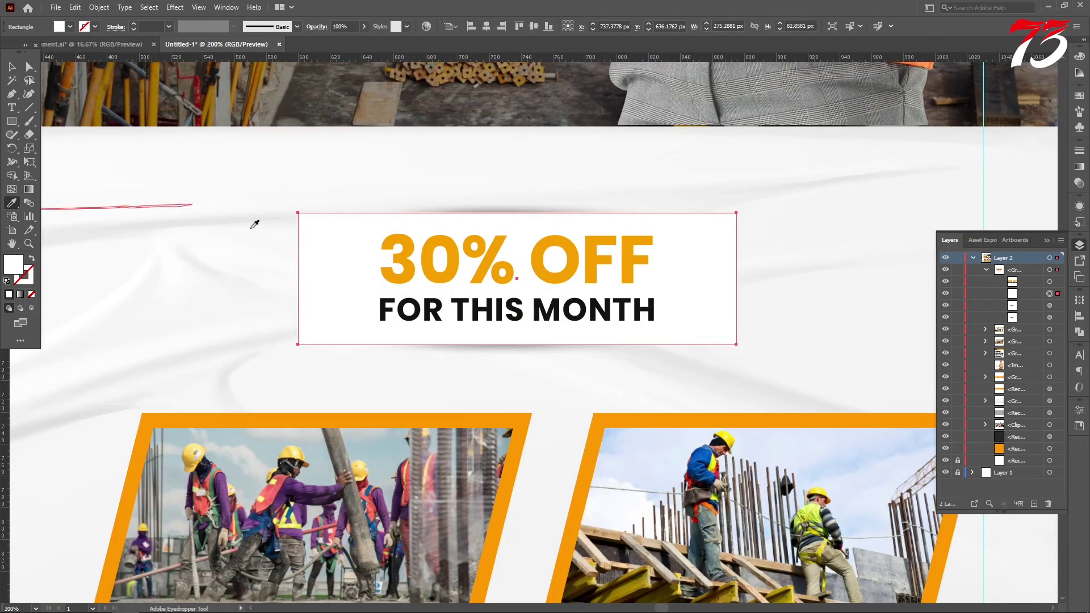
pyautogui.click(407, 417)
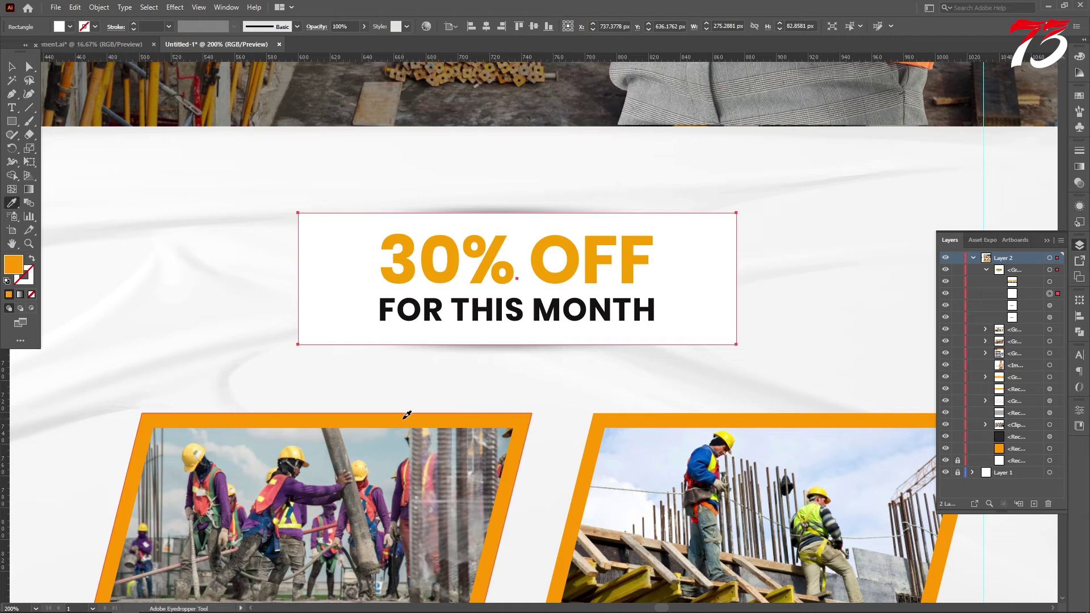
# Recolour all of the text in the 30% OFF banner white
pyautogui.click(380, 256)
pyautogui.hotkey('ctrl', 'a')
pyautogui.click(11, 203)
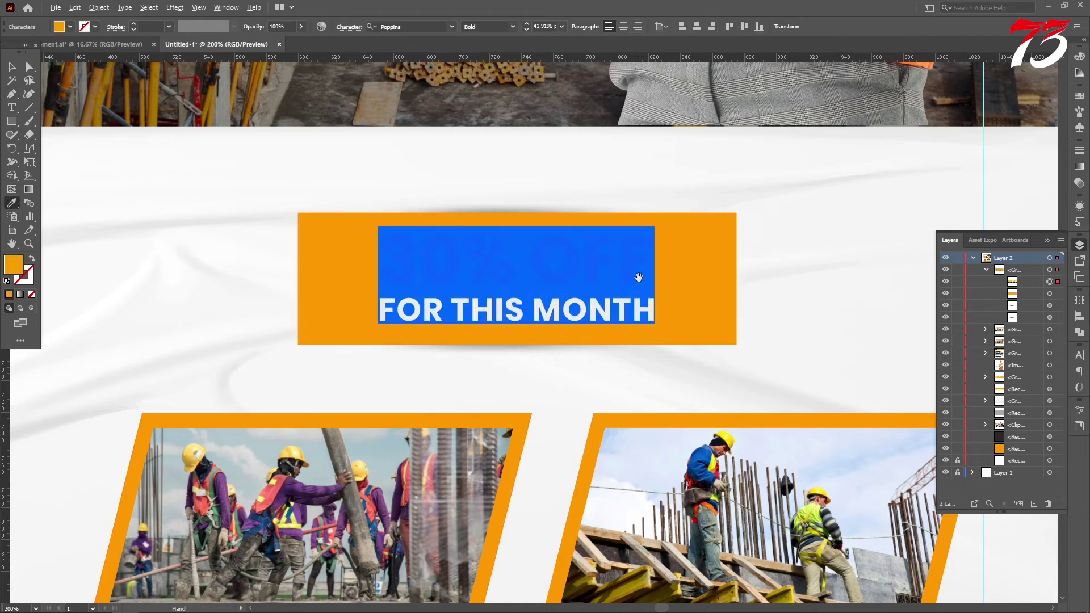
pyautogui.scroll(-3, 638, 277)
pyautogui.scroll(2, 331, 200)
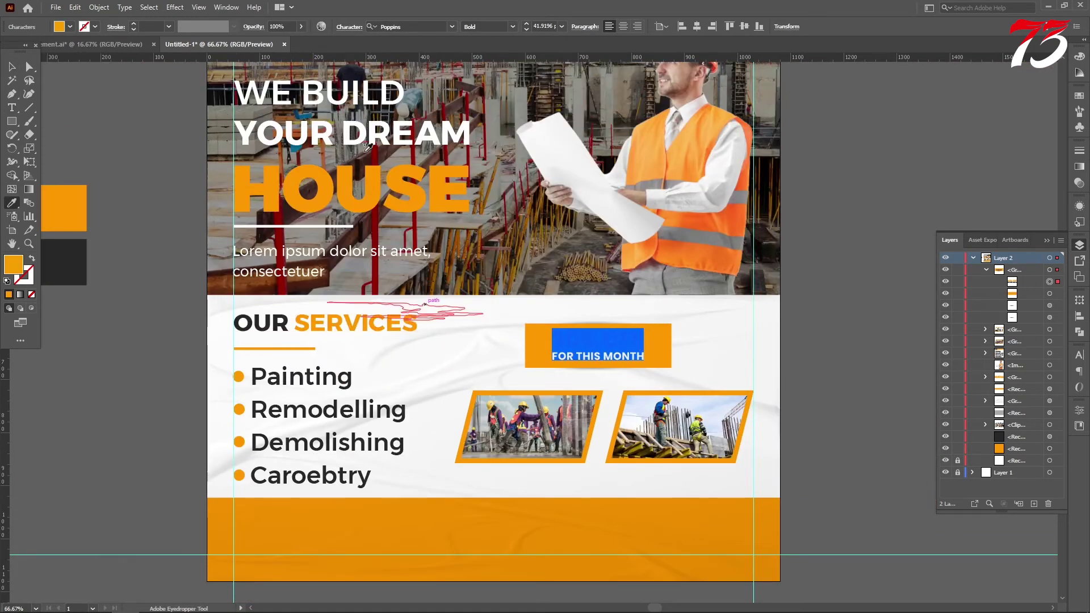
pyautogui.doubleClick(13, 262)
pyautogui.click(396, 236)
pyautogui.click(676, 240)
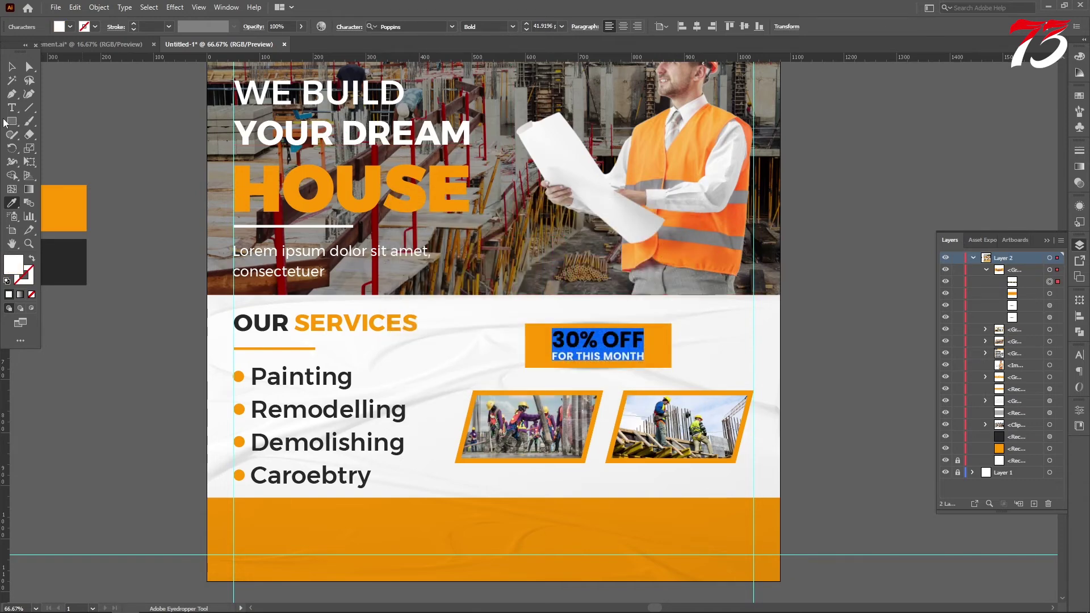
pyautogui.click(12, 66)
pyautogui.click(148, 155)
# Recolour only the "FOR THIS MONTH" line in the banner with the dark grey sampled from the swatch square beside the artboard
pyautogui.click(11, 108)
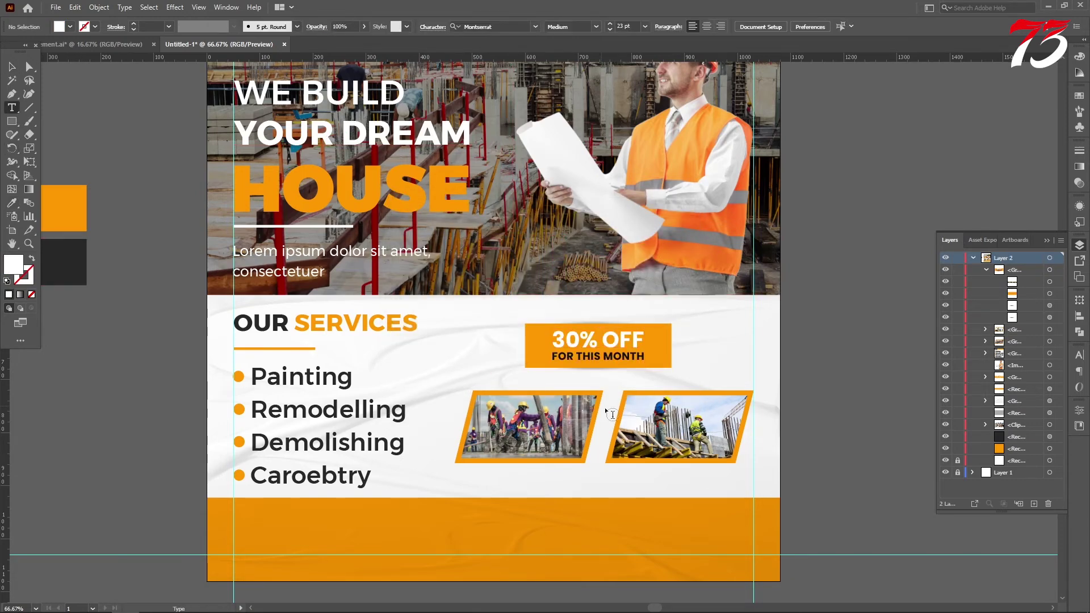
pyautogui.scroll(3, 637, 382)
pyautogui.moveTo(658, 308); pyautogui.dragTo(249, 302)
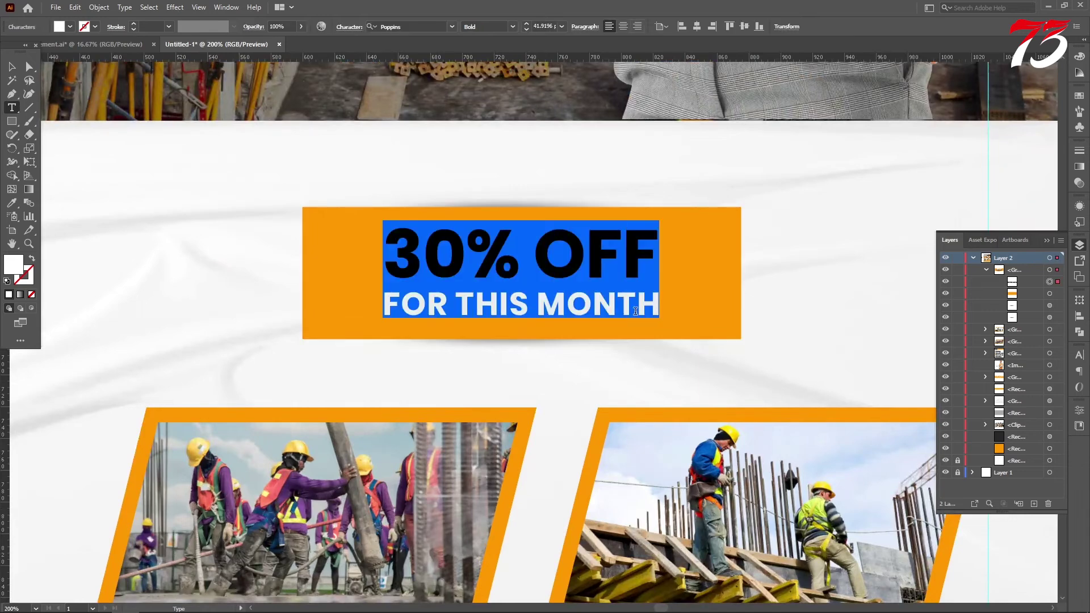
pyautogui.moveTo(659, 307); pyautogui.dragTo(384, 310)
pyautogui.scroll(-3, 93, 331)
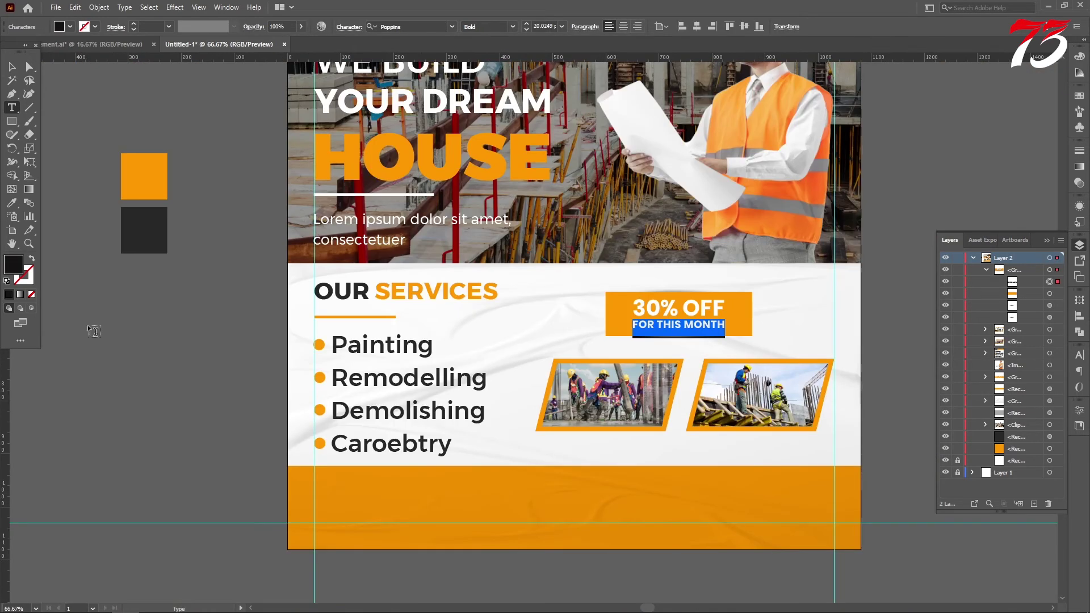
pyautogui.click(12, 204)
pyautogui.click(146, 223)
pyautogui.click(14, 69)
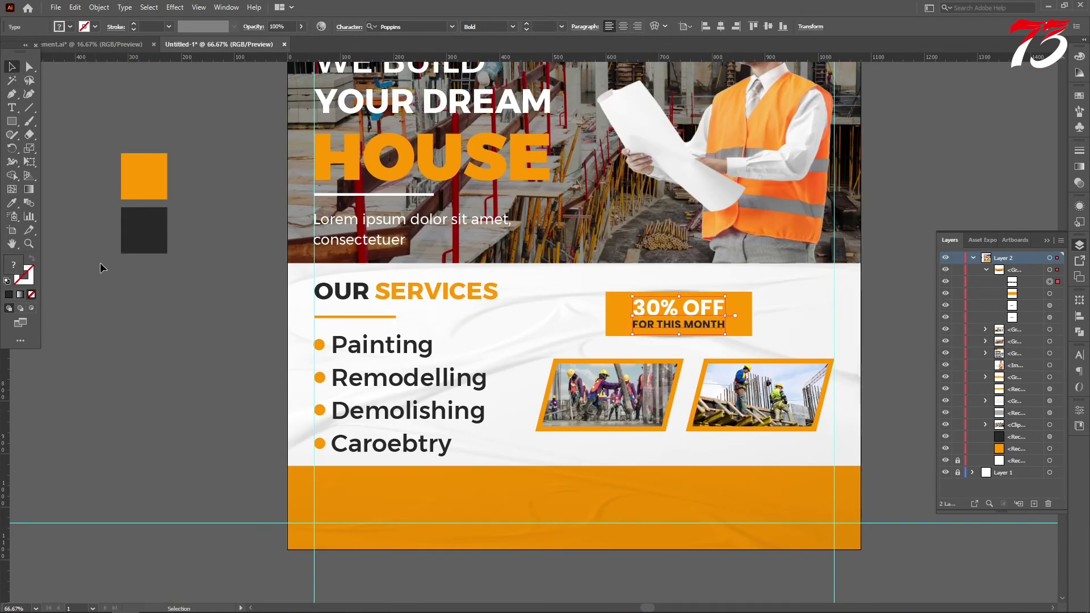
# Nudge the whole 30% OFF banner group 23 px right and 3 px up above the photo frames
pyautogui.scroll(-2, 626, 341)
pyautogui.click(703, 271)
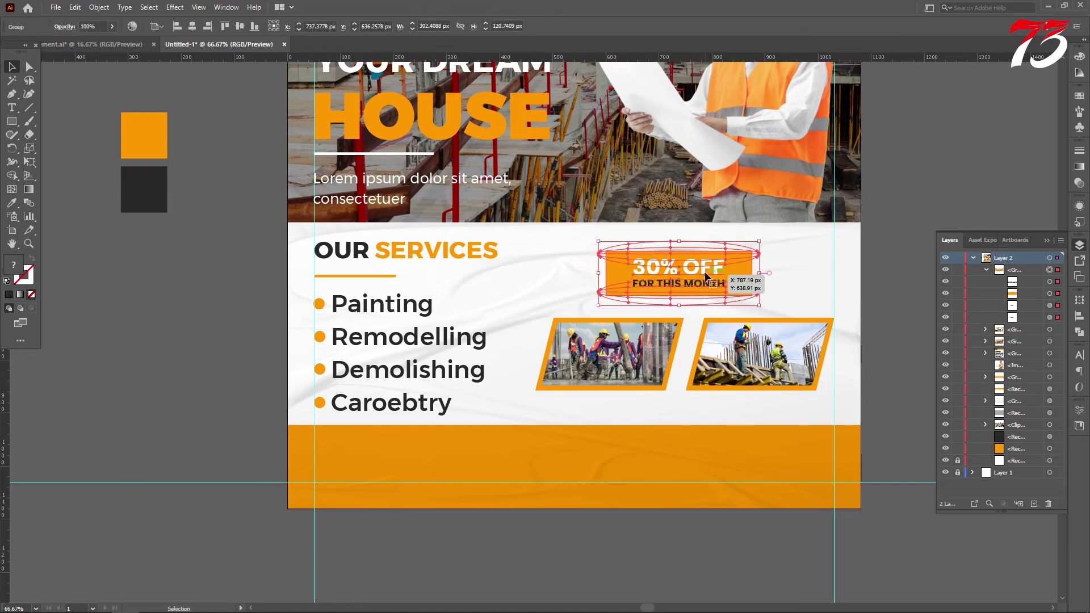
pyautogui.press('Right')
pyautogui.press('Right')
pyautogui.press('Right')
pyautogui.press('Right')
pyautogui.press('Right')
pyautogui.press('Right')
pyautogui.press('Right')
pyautogui.press('Right')
pyautogui.press('Right')
pyautogui.press('Right')
pyautogui.press('Right')
pyautogui.press('Right')
pyautogui.press('Right')
pyautogui.press('Right')
pyautogui.press('Right')
pyautogui.press('Right')
pyautogui.press('Right')
pyautogui.press('Right')
pyautogui.press('Right')
pyautogui.press('Right')
pyautogui.press('Right')
pyautogui.press('Right')
pyautogui.press('Right')
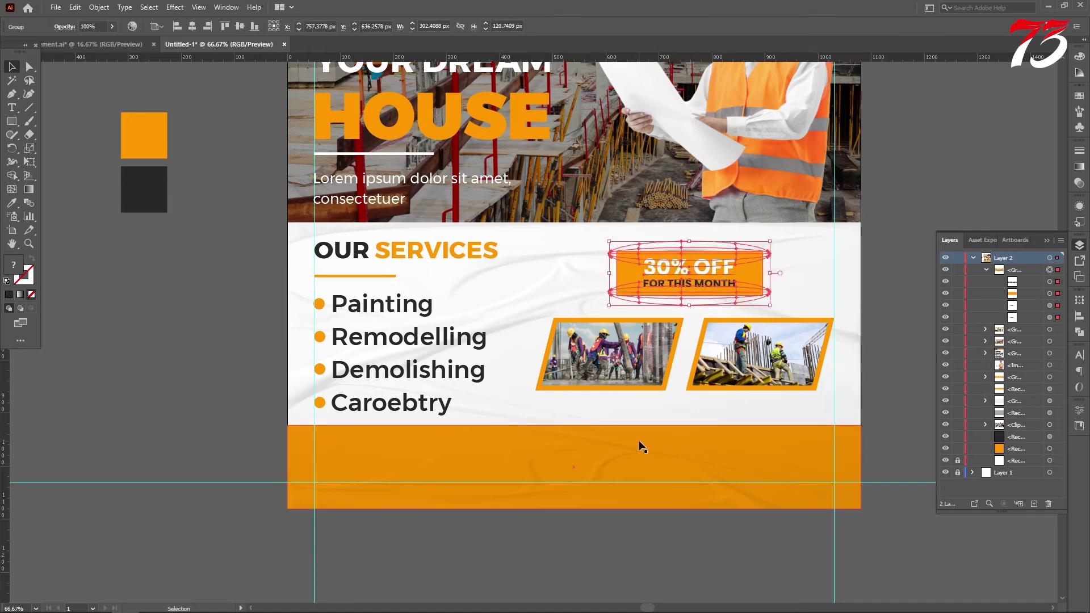
pyautogui.press('Up')
pyautogui.press('Up')
pyautogui.press('Up')
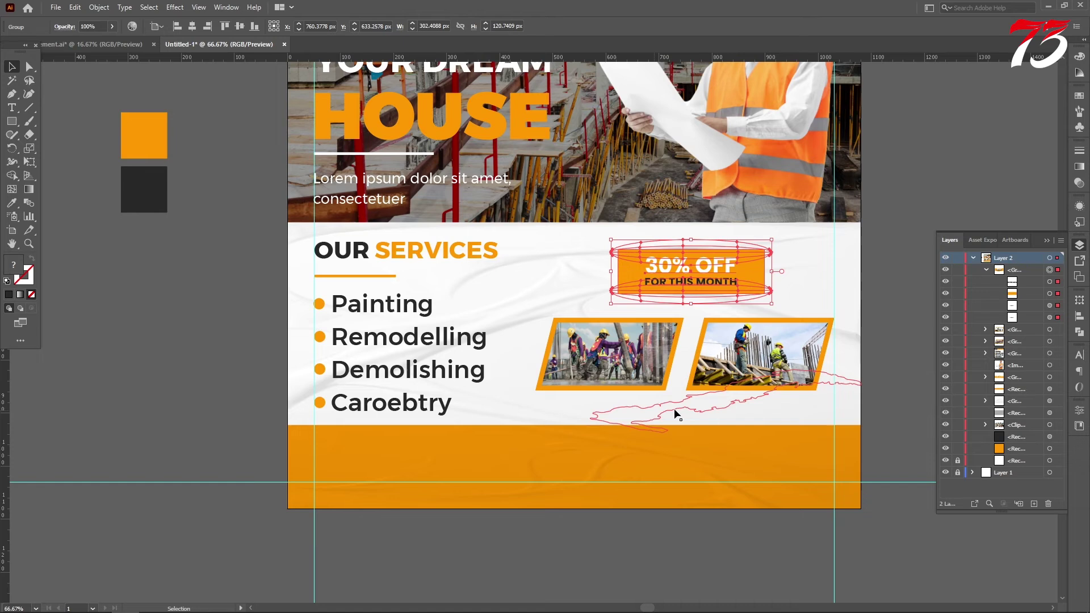
pyautogui.click(934, 187)
# Select both photo frames together with the 30% OFF banner and shift them slightly down within the white services area
pyautogui.click(750, 371)
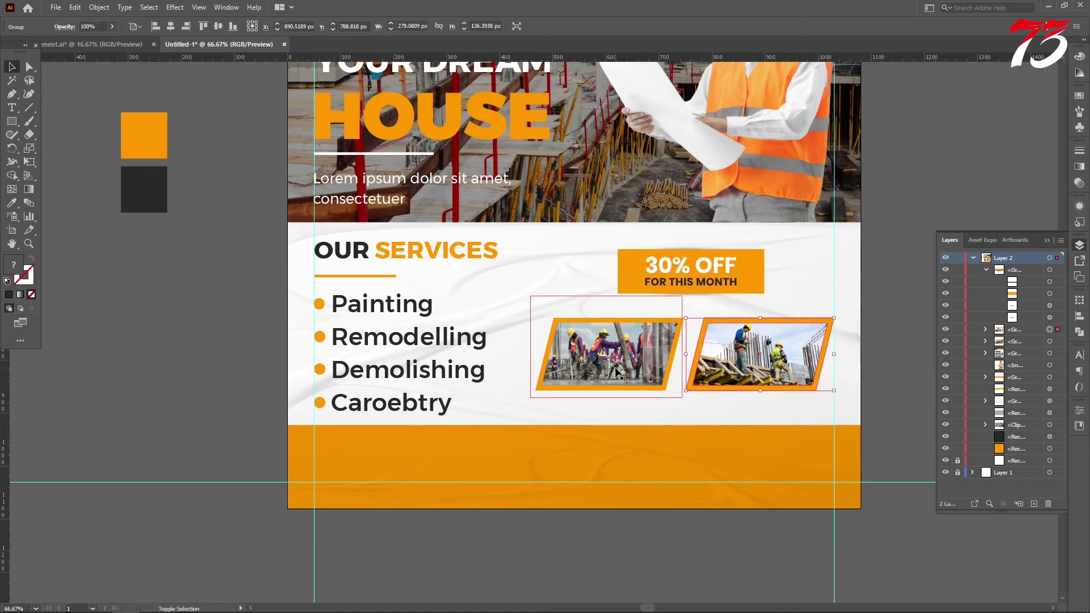
pyautogui.keyDown('shift'); pyautogui.click(612, 366); pyautogui.keyUp('shift')
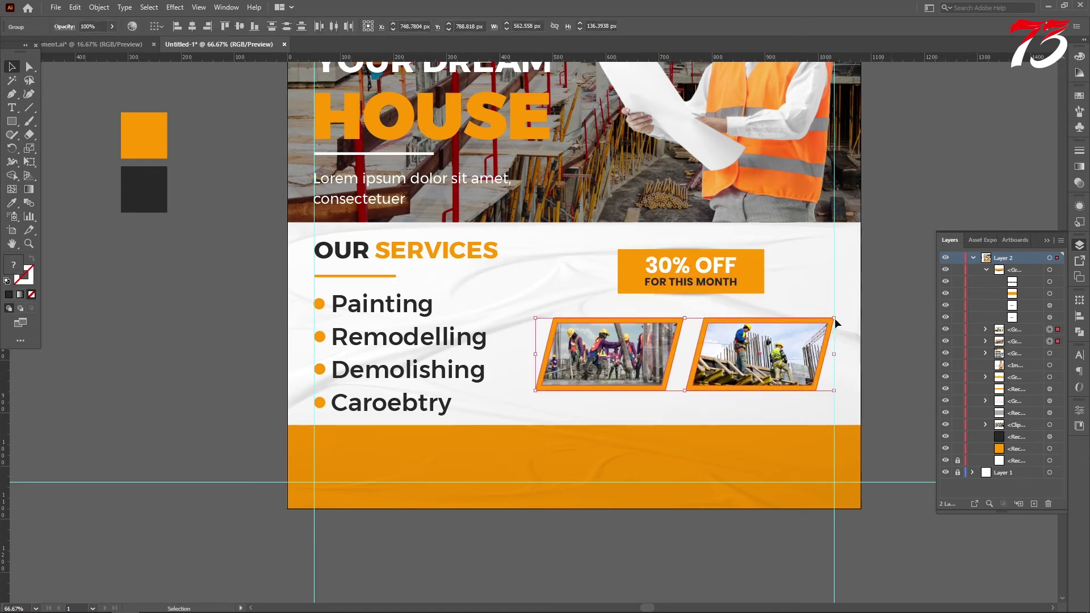
pyautogui.keyDown('shift'); pyautogui.click(706, 274); pyautogui.keyUp('shift')
pyautogui.moveTo(705, 277); pyautogui.dragTo(705, 282)
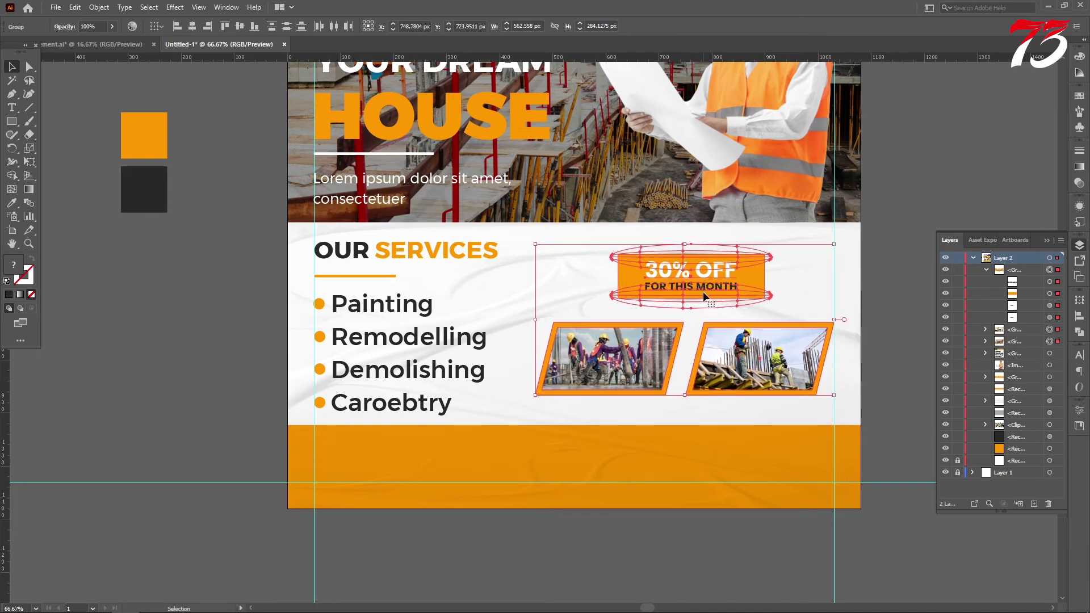
# Nudge the 30% OFF banner slightly up above the two photo frames and deselect it
pyautogui.click(937, 186)
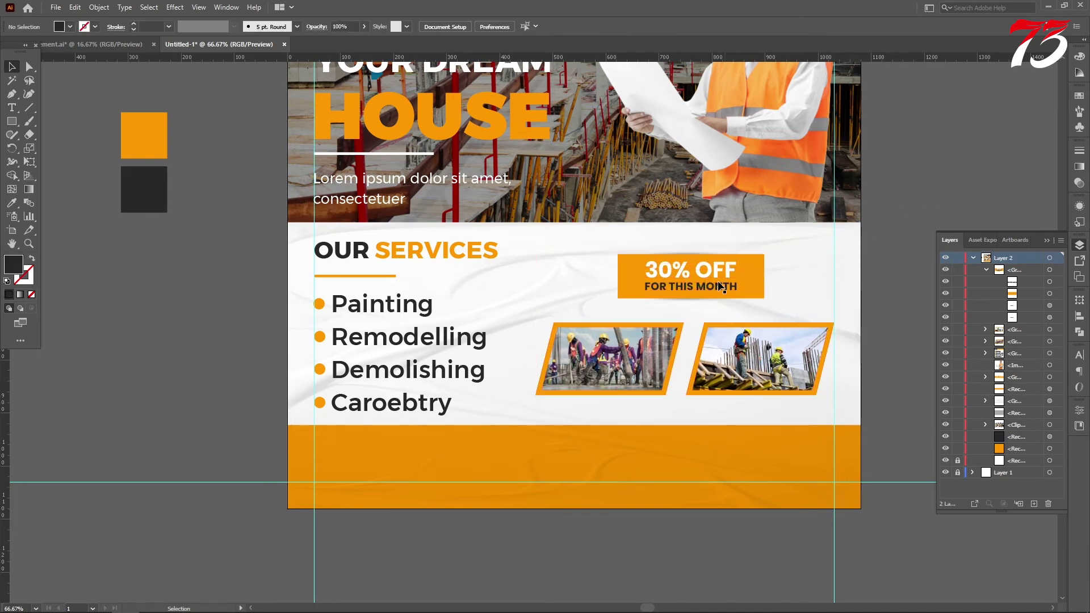
pyautogui.moveTo(720, 286); pyautogui.dragTo(711, 281)
pyautogui.click(993, 171)
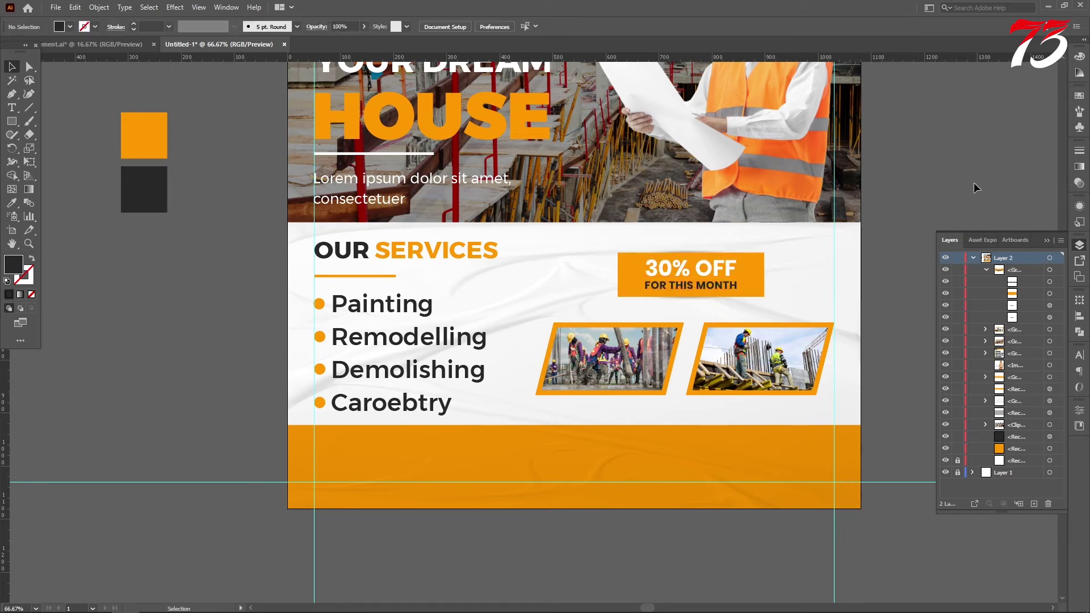
pyautogui.scroll(-2, 815, 287)
pyautogui.scroll(-2, 733, 424)
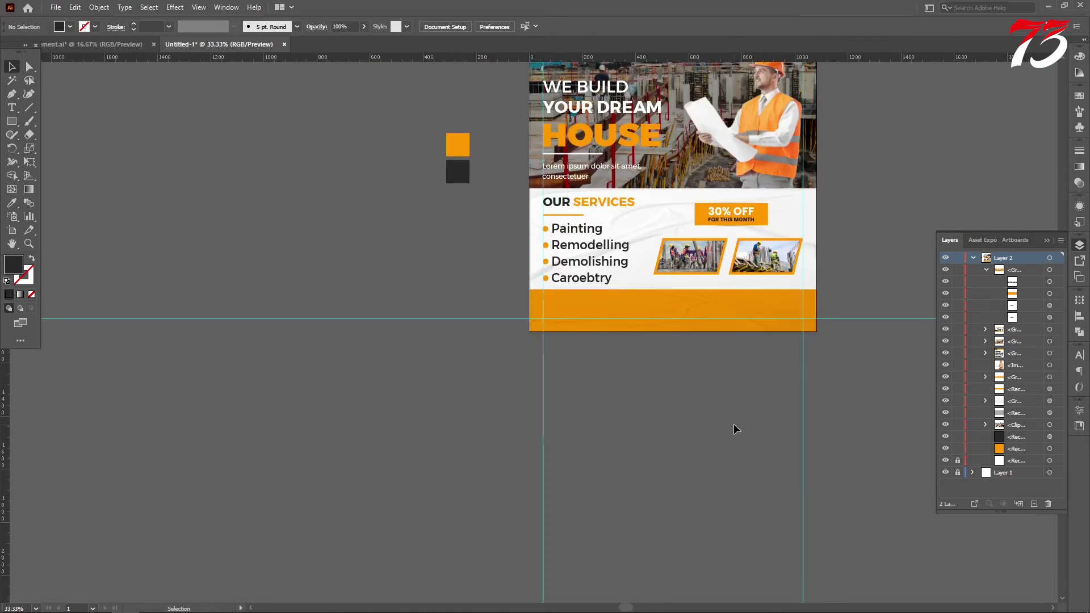
pyautogui.scroll(2, 758, 206)
pyautogui.scroll(1, 757, 206)
# Bring the company logo, phone contact and website contact groups from the elements file into the construction post document
pyautogui.click(102, 44)
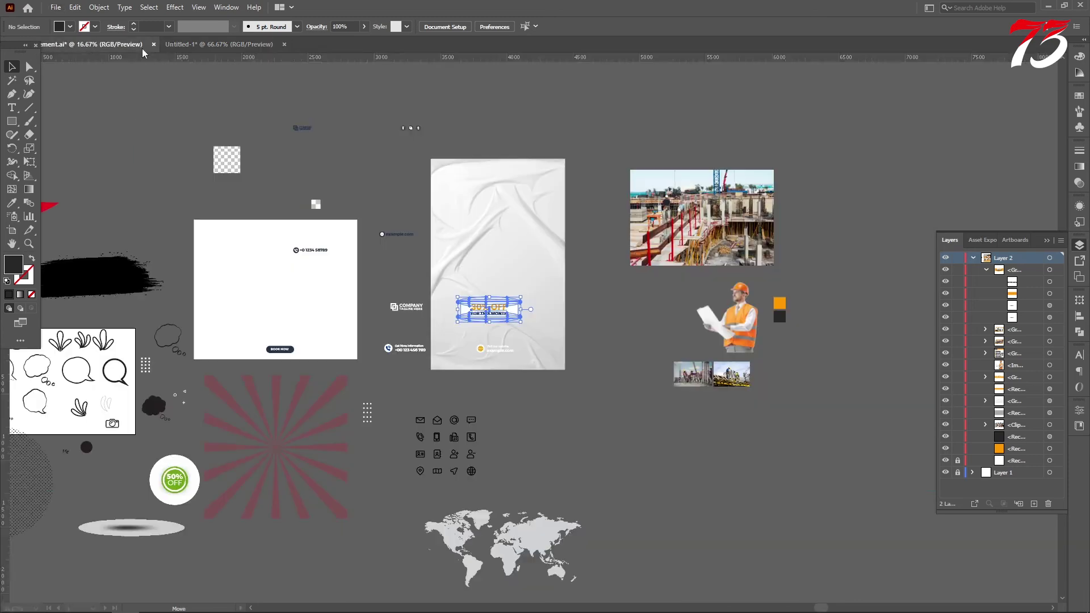
pyautogui.scroll(-4, 478, 198)
pyautogui.click(713, 370)
pyautogui.scroll(3, 641, 318)
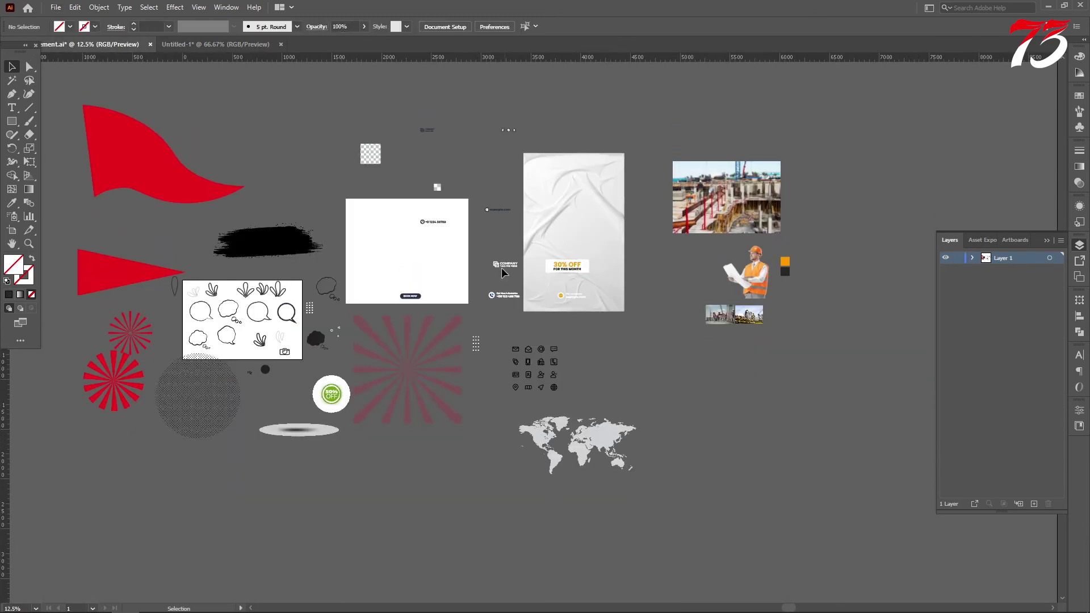
pyautogui.scroll(2, 500, 264)
pyautogui.click(502, 272)
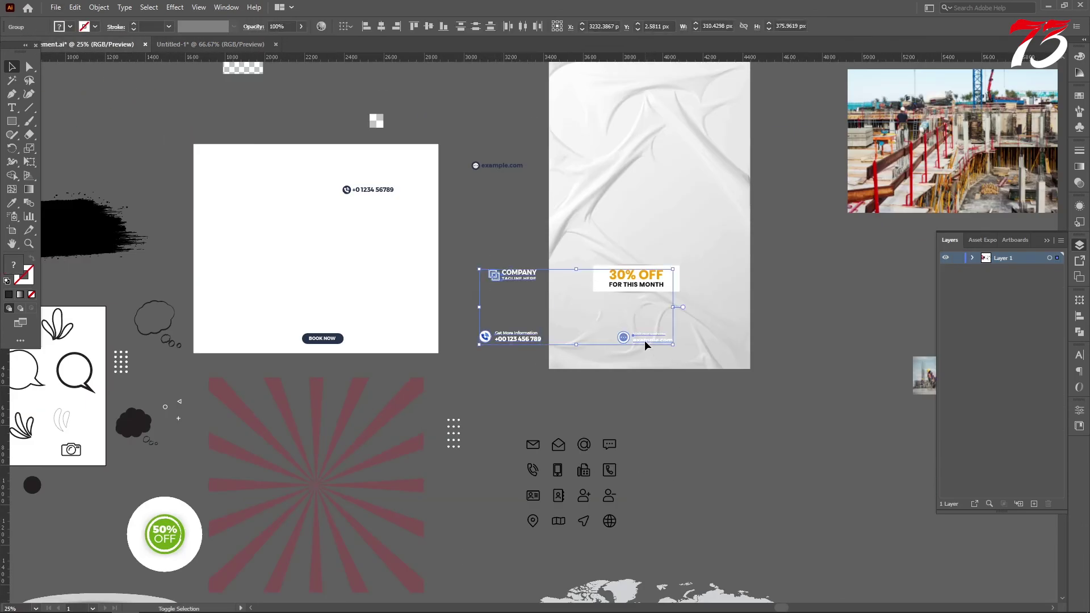
pyautogui.hotkey('ctrl', 'x')
pyautogui.click(195, 45)
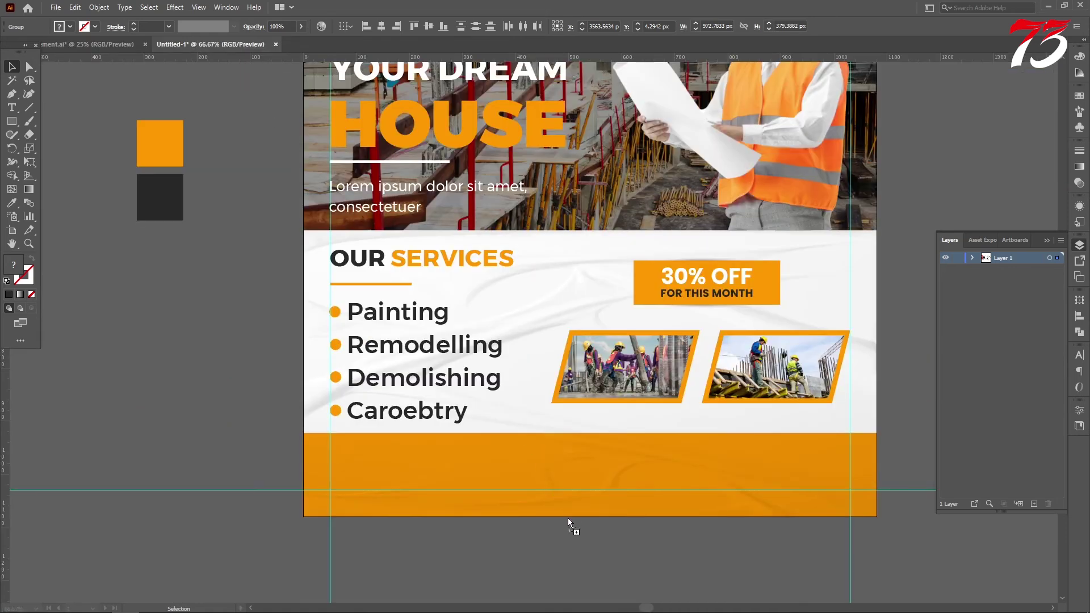
pyautogui.moveTo(568, 518); pyautogui.dragTo(567, 518)
pyautogui.scroll(-4, 565, 514)
pyautogui.scroll(-1, 520, 383)
# Place the company logo above the colour swatches beside the artboard and the phone and website contact groups just below the orange strip
pyautogui.moveTo(279, 216); pyautogui.dragTo(480, 366)
pyautogui.click(309, 394)
pyautogui.scroll(2, 397, 406)
pyautogui.moveTo(497, 420); pyautogui.dragTo(285, 79)
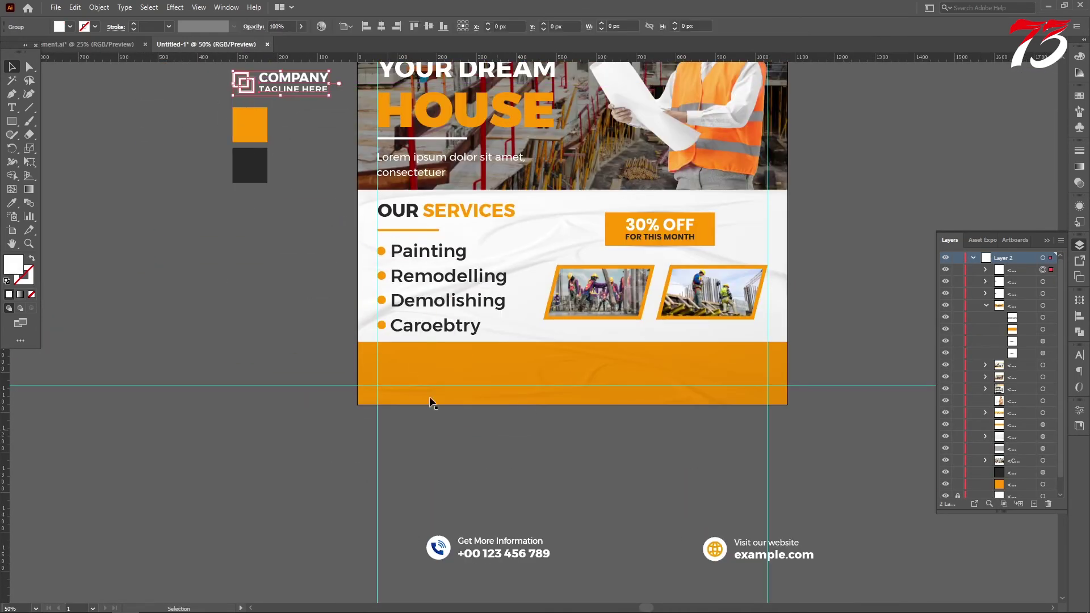
pyautogui.moveTo(516, 559); pyautogui.dragTo(494, 466)
pyautogui.moveTo(769, 559); pyautogui.dragTo(705, 457)
pyautogui.moveTo(442, 462); pyautogui.dragTo(439, 430)
pyautogui.click(227, 259)
pyautogui.scroll(-2, 227, 259)
pyautogui.scroll(1, 227, 259)
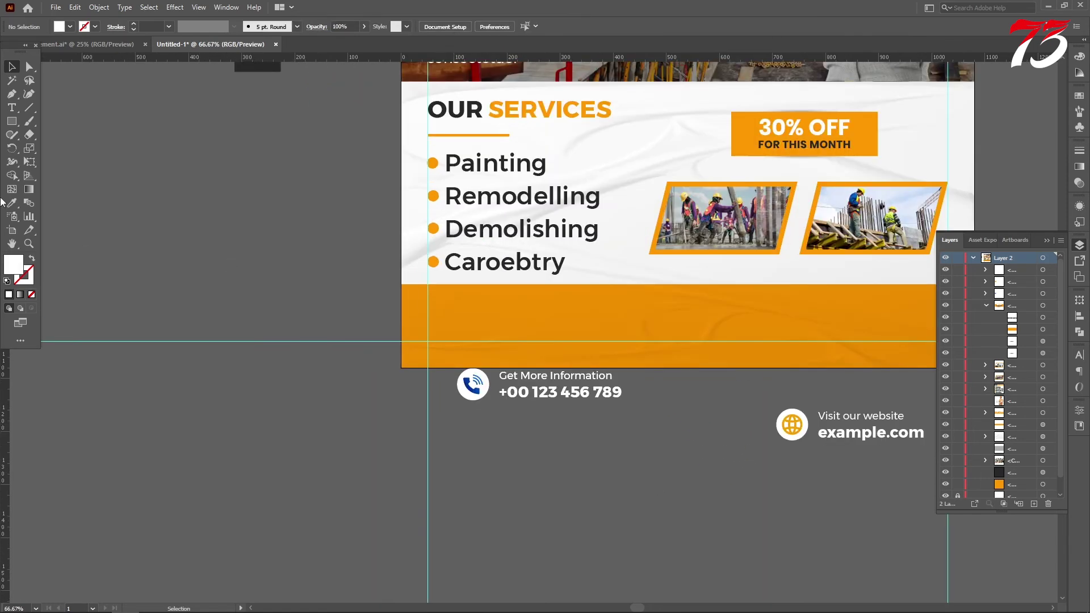
pyautogui.click(11, 107)
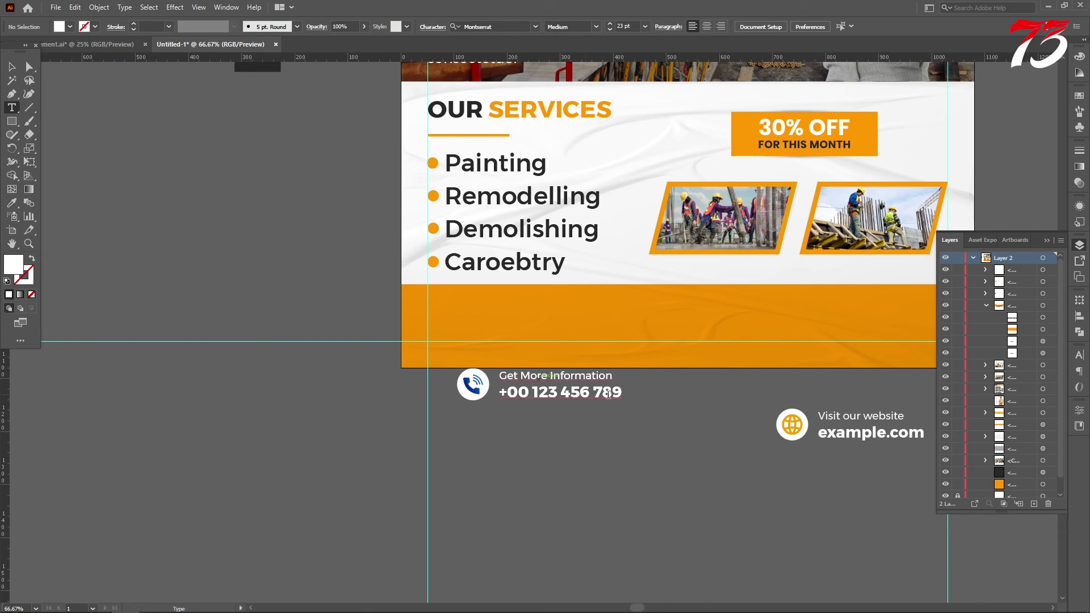
pyautogui.moveTo(620, 391); pyautogui.dragTo(500, 372)
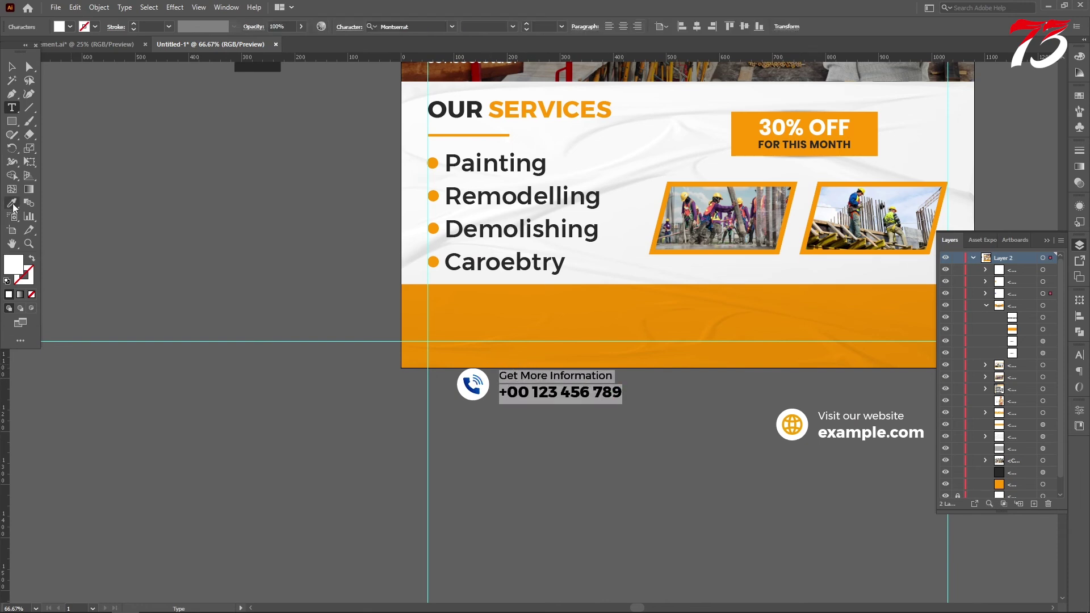
pyautogui.click(12, 204)
pyautogui.scroll(2, 251, 112)
pyautogui.click(12, 68)
# Recolour the handset and signal waves of the phone icon with the orange sampled from the globe icon
pyautogui.click(30, 66)
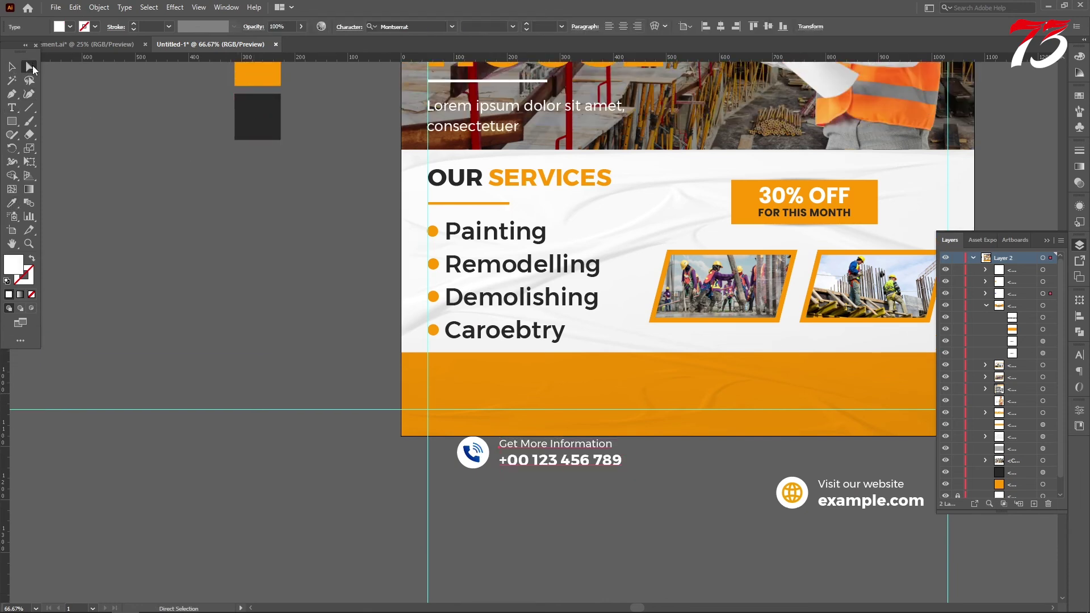
pyautogui.click(85, 143)
pyautogui.scroll(5, 503, 500)
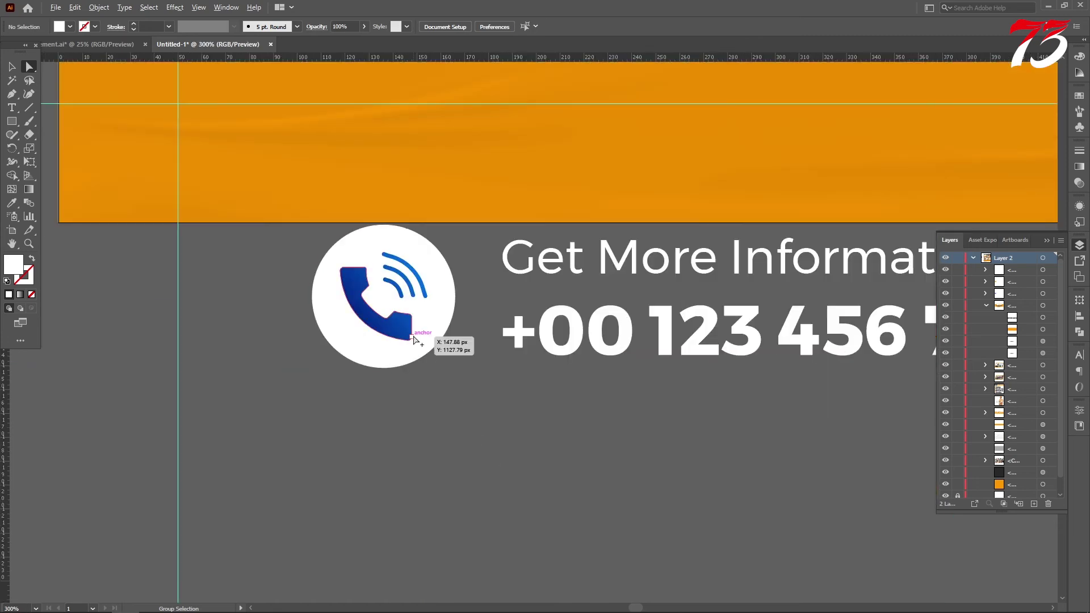
pyautogui.keyDown('alt'); pyautogui.click(411, 333); pyautogui.keyUp('alt')
pyautogui.scroll(5, 423, 318)
pyautogui.keyDown('alt'); pyautogui.keyDown('shift'); pyautogui.click(486, 315); pyautogui.keyUp('shift'); pyautogui.keyUp('alt')
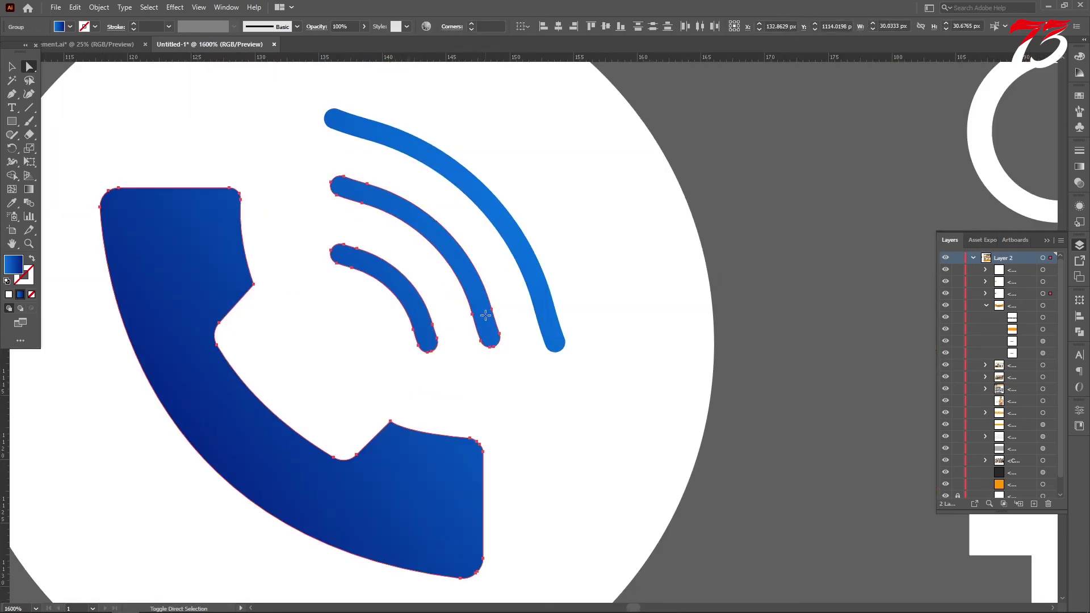
pyautogui.press('i')
pyautogui.scroll(-10, 539, 307)
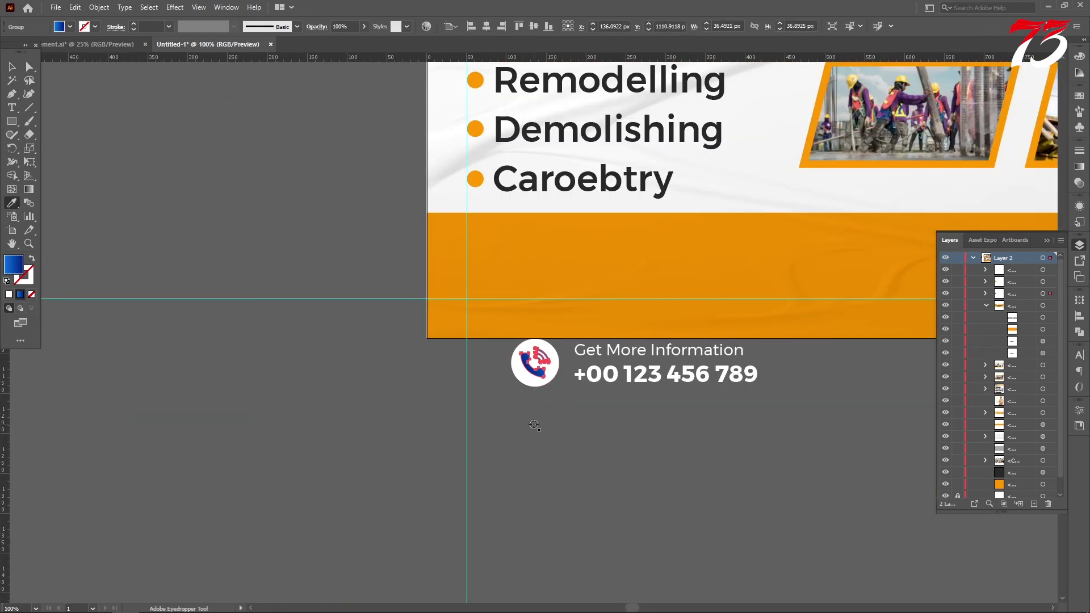
pyautogui.scroll(4, 758, 432)
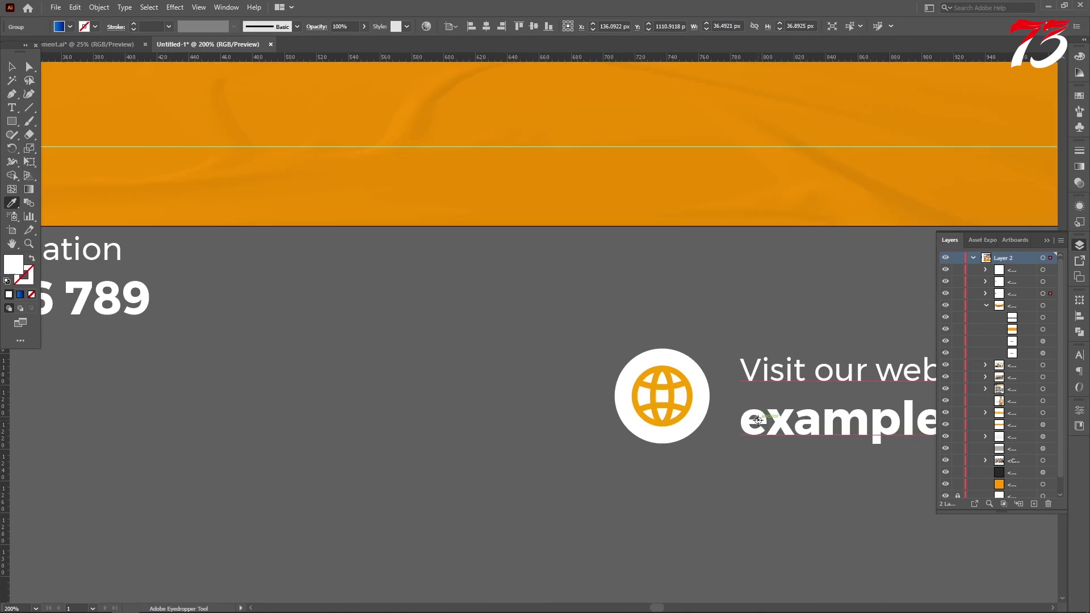
pyautogui.click(758, 420)
pyautogui.scroll(-2, 758, 421)
pyautogui.scroll(-1, 766, 473)
pyautogui.click(11, 67)
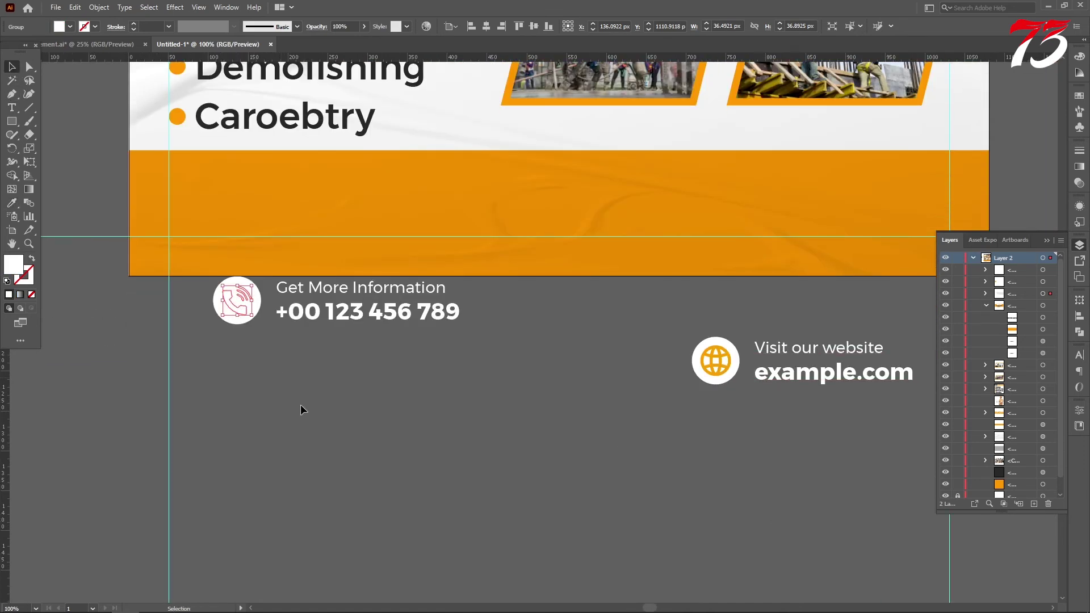
pyautogui.click(11, 203)
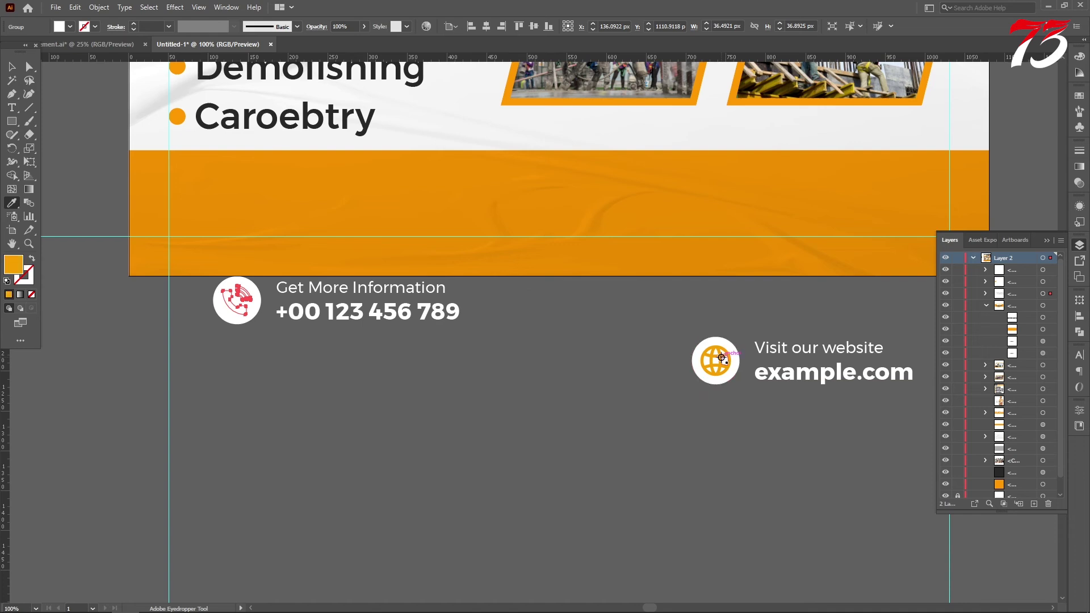
pyautogui.click(12, 67)
pyautogui.click(69, 97)
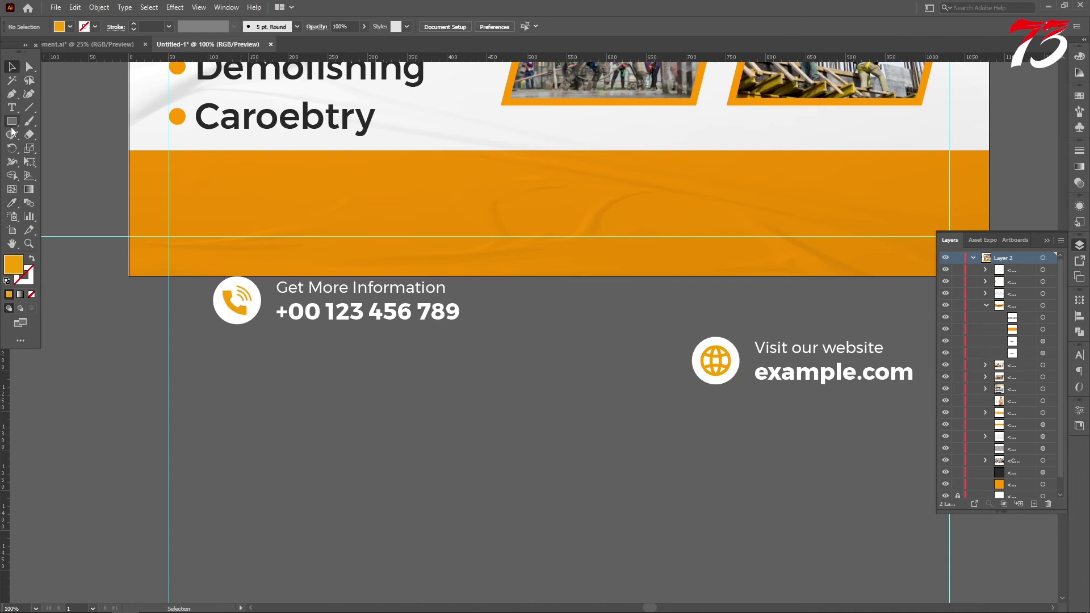
# Recolour both lines of the phone contact text with the dark grey sampled from the swatch square beside the artboard
pyautogui.click(11, 107)
pyautogui.moveTo(279, 284); pyautogui.dragTo(543, 309)
pyautogui.click(14, 203)
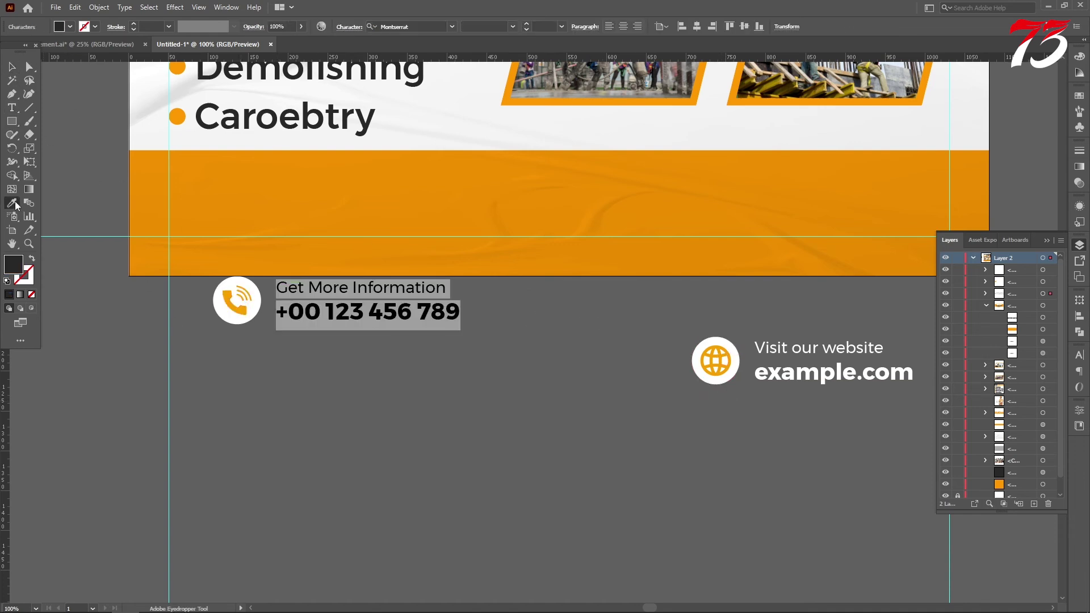
pyautogui.scroll(-2, 630, 322)
pyautogui.scroll(1, 631, 322)
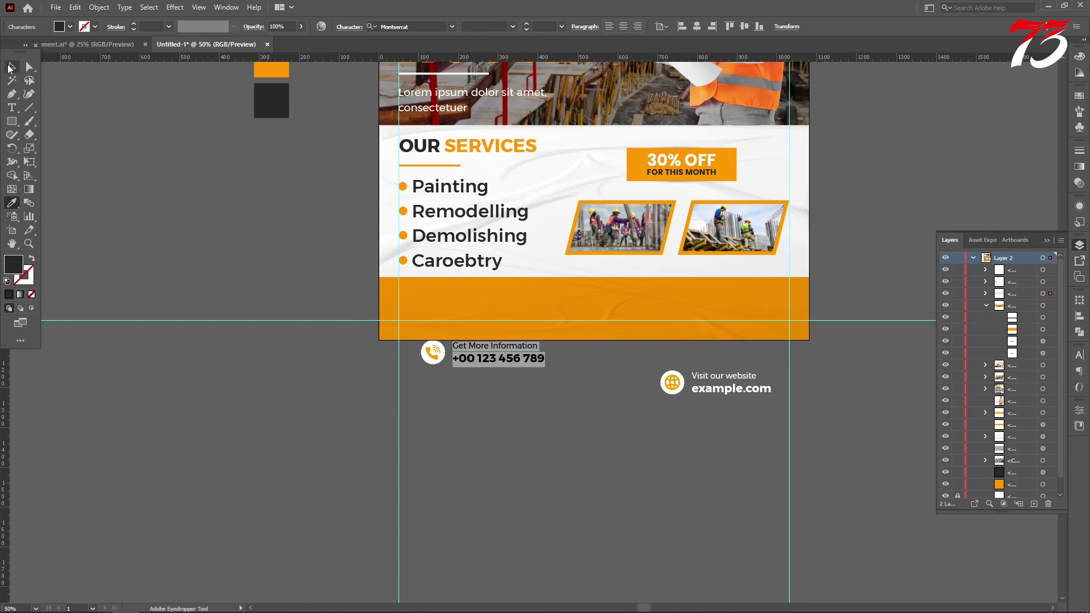
pyautogui.click(9, 68)
pyautogui.click(275, 100)
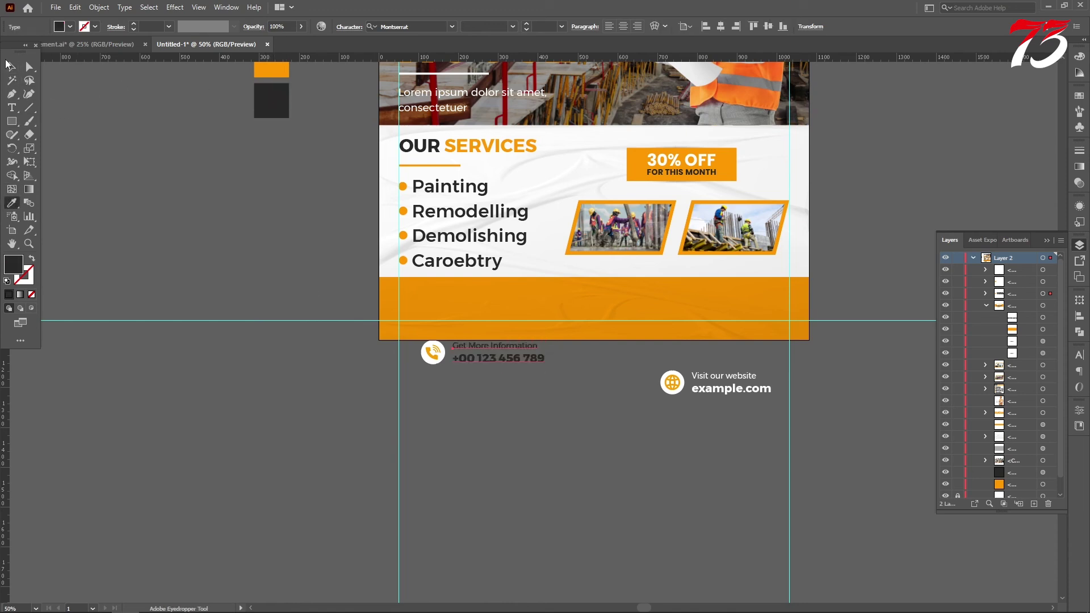
pyautogui.click(65, 124)
# Recolour the "Visit our website" and "example.com" text with the same dark grey swatch
pyautogui.scroll(3, 727, 421)
pyautogui.click(11, 109)
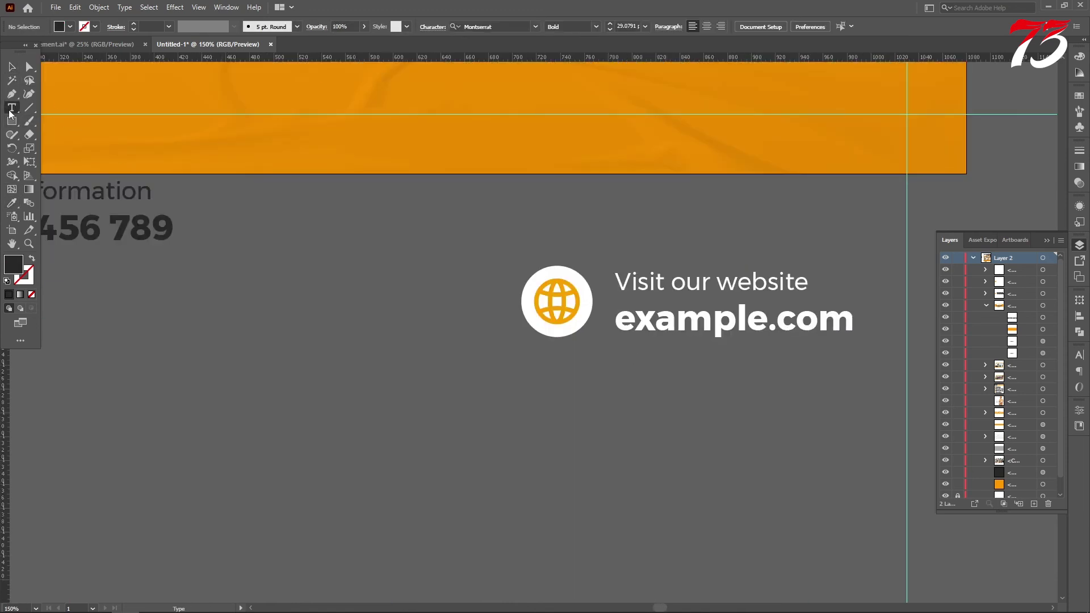
pyautogui.moveTo(617, 279); pyautogui.dragTo(930, 326)
pyautogui.click(11, 203)
pyautogui.hotkey('ctrl', '-')
pyautogui.hotkey('ctrl', '-')
pyautogui.hotkey('ctrl', '-')
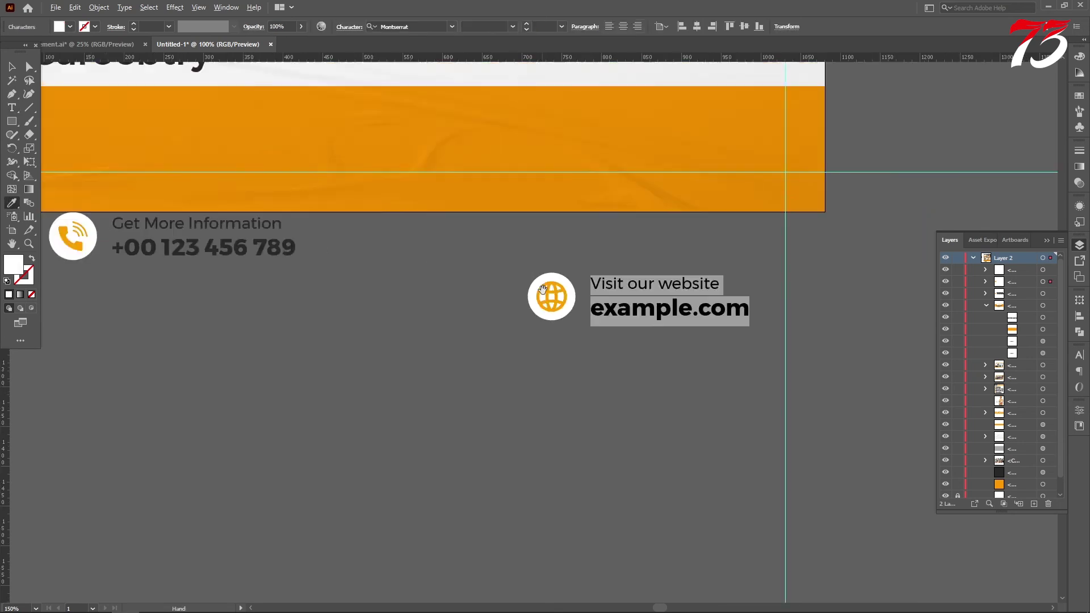
pyautogui.scroll(2, 157, 92)
pyautogui.click(158, 93)
pyautogui.click(11, 67)
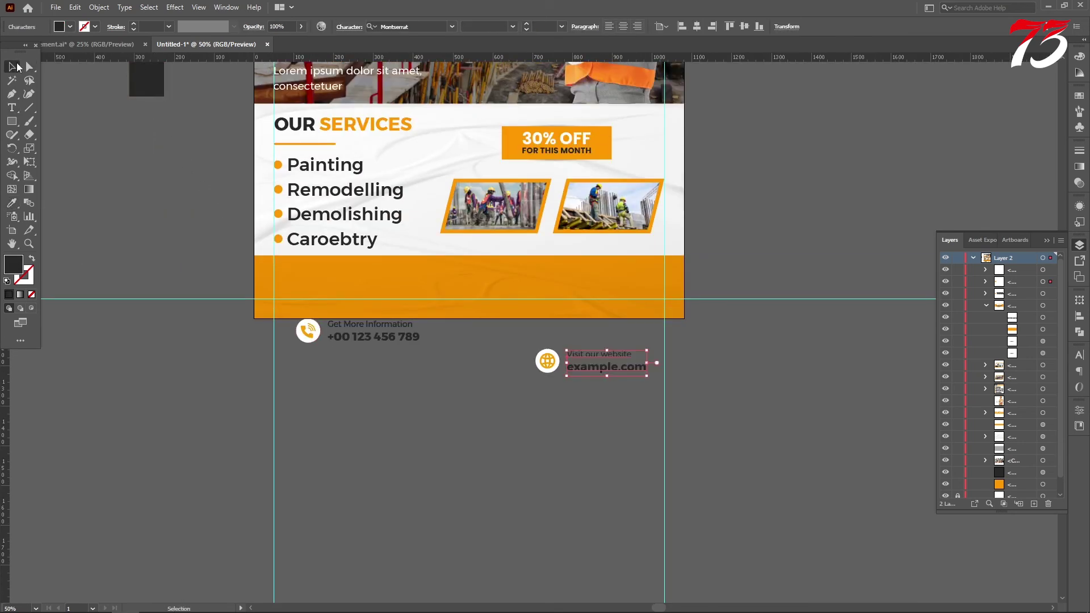
pyautogui.click(129, 165)
pyautogui.click(12, 108)
pyautogui.scroll(4, 544, 370)
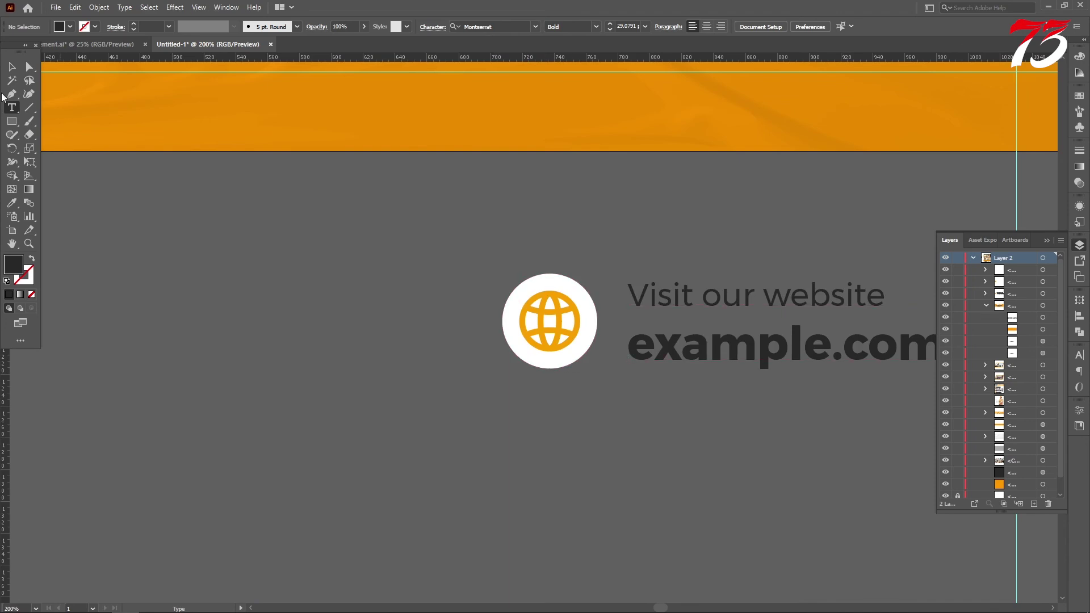
pyautogui.click(29, 68)
pyautogui.click(584, 333)
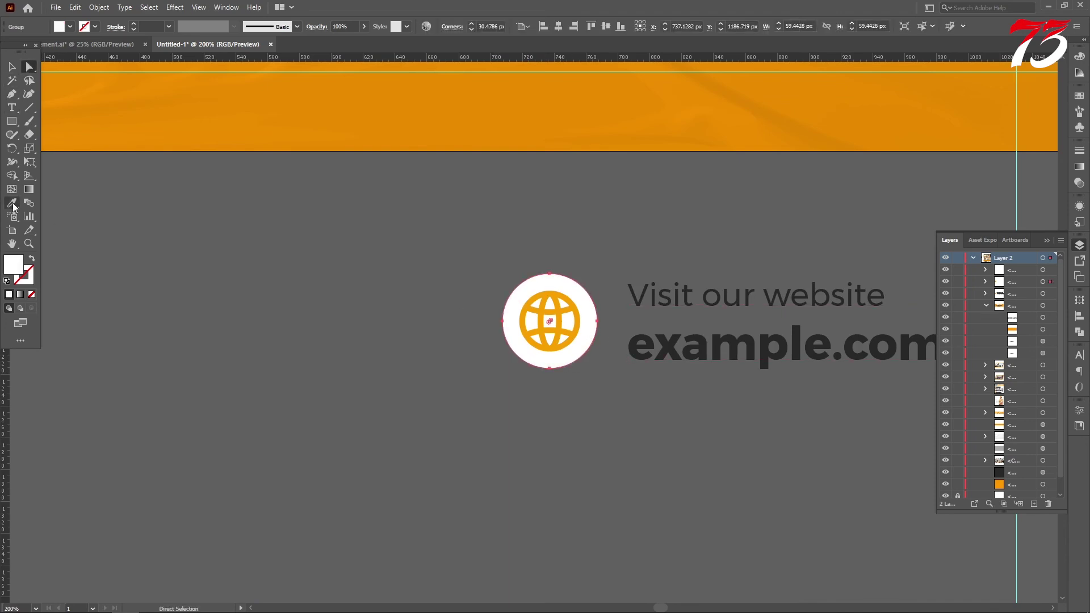
pyautogui.click(11, 203)
pyautogui.scroll(-3, 738, 349)
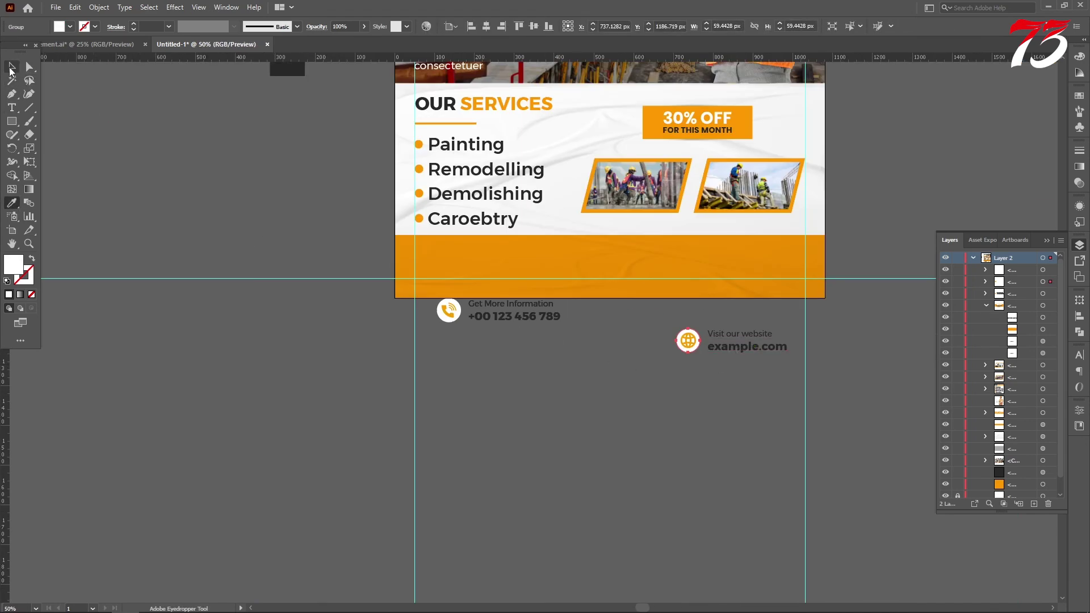
pyautogui.click(10, 68)
pyautogui.click(182, 304)
# Move the phone contact group into the orange strip, aligned to the left margin guide at about X 205 px, Y 1003 px
pyautogui.scroll(2, 182, 304)
pyautogui.moveTo(497, 375); pyautogui.dragTo(471, 336)
pyautogui.scroll(3, 447, 319)
pyautogui.press('Up')
pyautogui.press('Up')
pyautogui.press('Up')
pyautogui.press('Up')
pyautogui.press('Up')
pyautogui.press('Up')
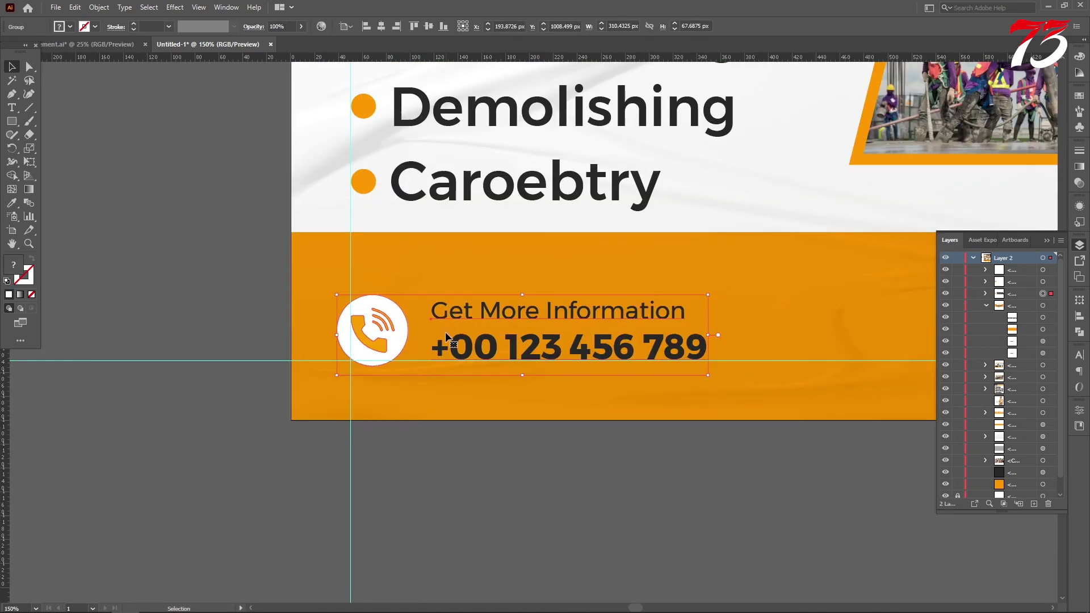
pyautogui.press('Right')
pyautogui.press('Right')
pyautogui.press('Right')
pyautogui.press('Right')
pyautogui.press('Right')
pyautogui.press('Right')
pyautogui.press('Right')
pyautogui.press('Right')
pyautogui.press('Right')
pyautogui.press('Right')
pyautogui.press('Right')
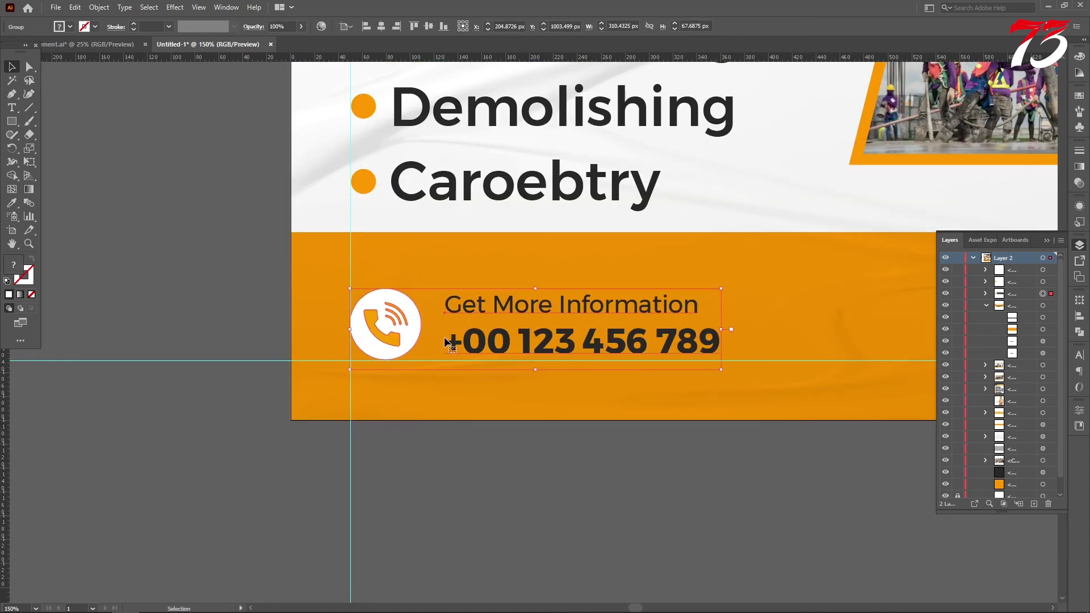
pyautogui.scroll(-2, 479, 456)
pyautogui.scroll(-2, 493, 449)
pyautogui.click(506, 445)
# Move the website contact group into the orange strip, aligned to the right margin guide at about X 891 px, Y 1003 px
pyautogui.scroll(2, 506, 445)
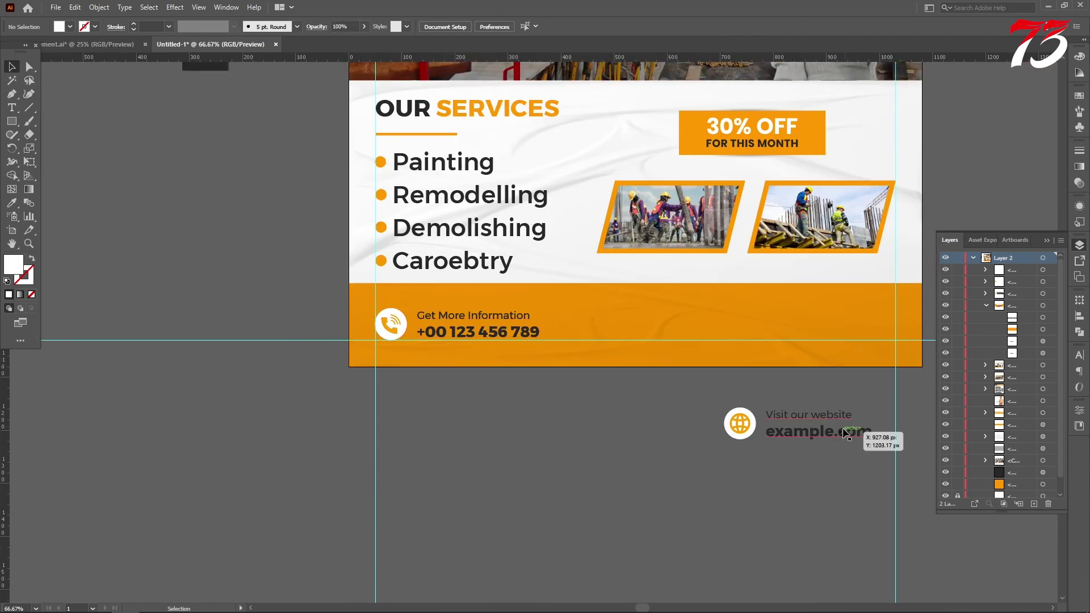
pyautogui.moveTo(819, 431); pyautogui.dragTo(844, 322)
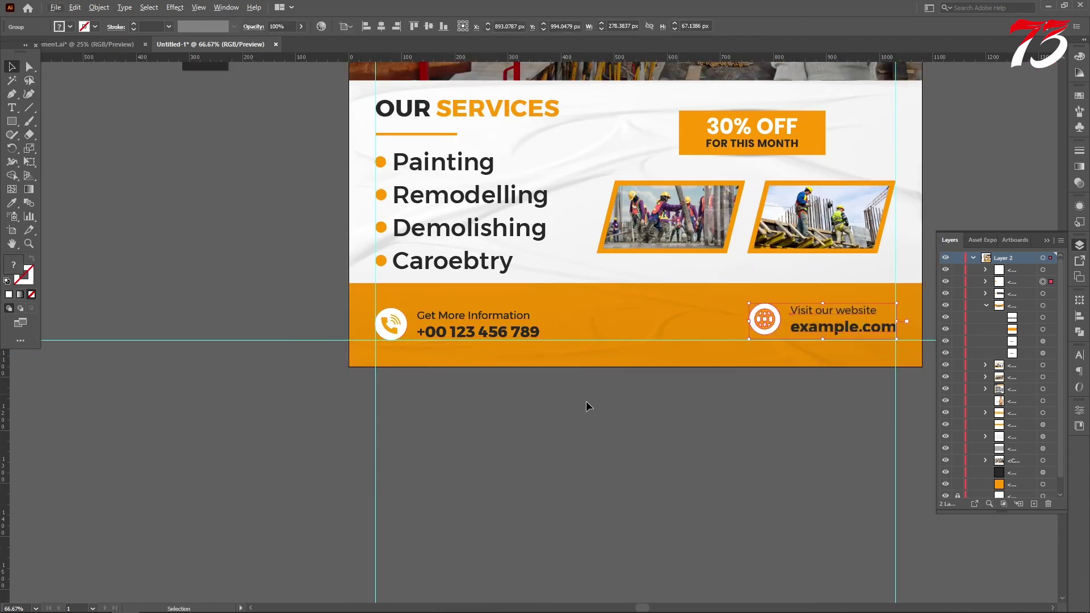
pyautogui.hscroll(3, 866, 339)
pyautogui.scroll(1, 866, 339)
pyautogui.scroll(2, 867, 340)
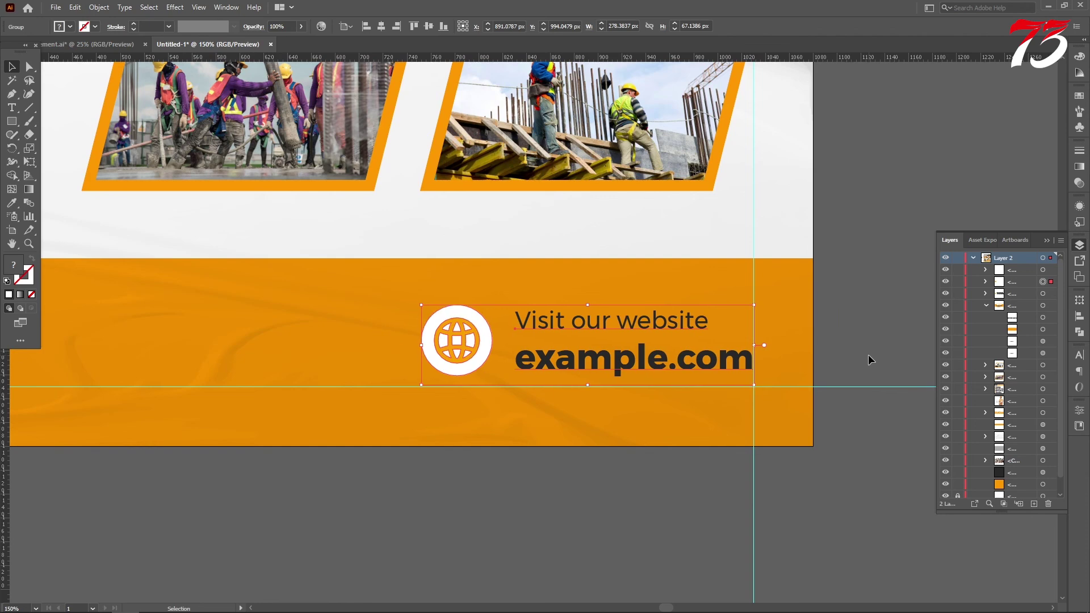
pyautogui.press('Down')
pyautogui.press('Down')
pyautogui.press('Down')
pyautogui.press('Down')
pyautogui.press('Down')
pyautogui.press('Down')
pyautogui.press('Down')
pyautogui.press('Down')
pyautogui.press('Down')
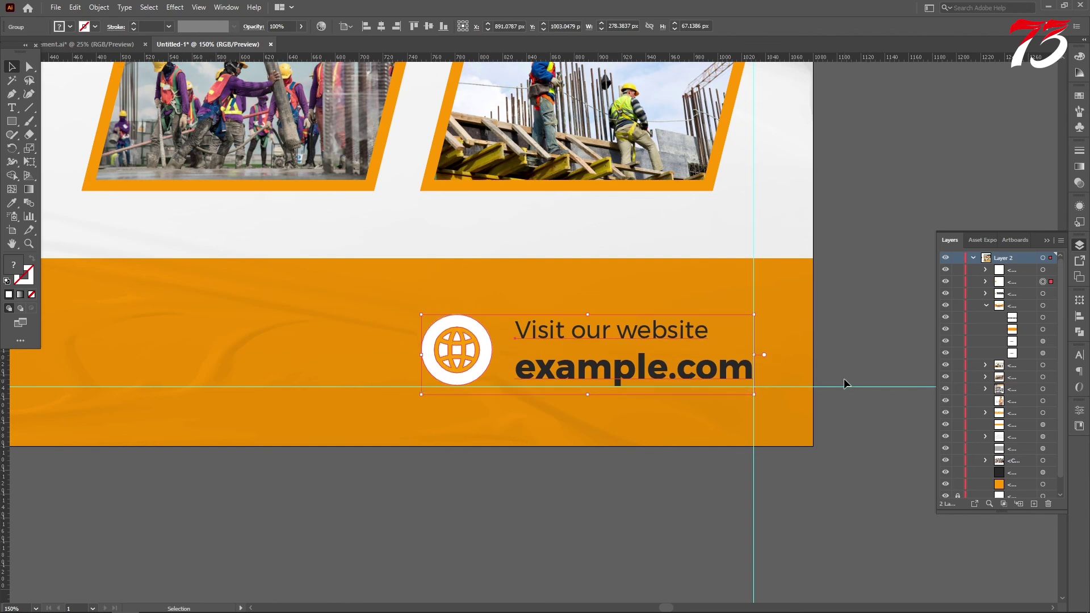
pyautogui.scroll(-2, 845, 377)
pyautogui.scroll(-1, 670, 433)
pyautogui.click(652, 448)
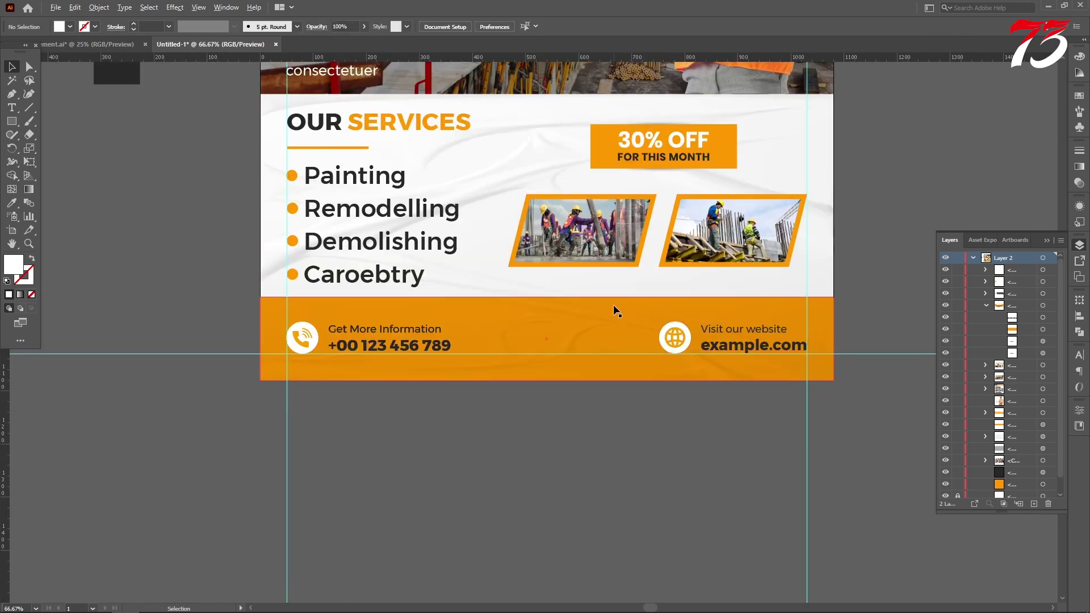
# Reduce the orange contact strip's height to about 151 px by lowering its upper edge
pyautogui.scroll(2, 613, 304)
pyautogui.click(488, 294)
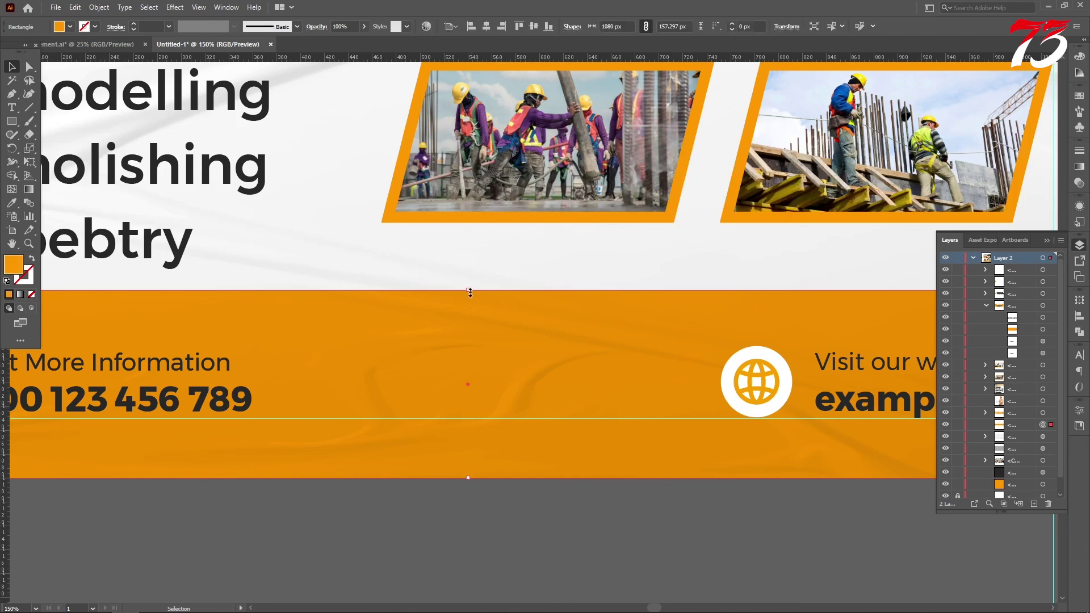
pyautogui.moveTo(469, 292); pyautogui.dragTo(470, 298)
pyautogui.scroll(-2, 612, 329)
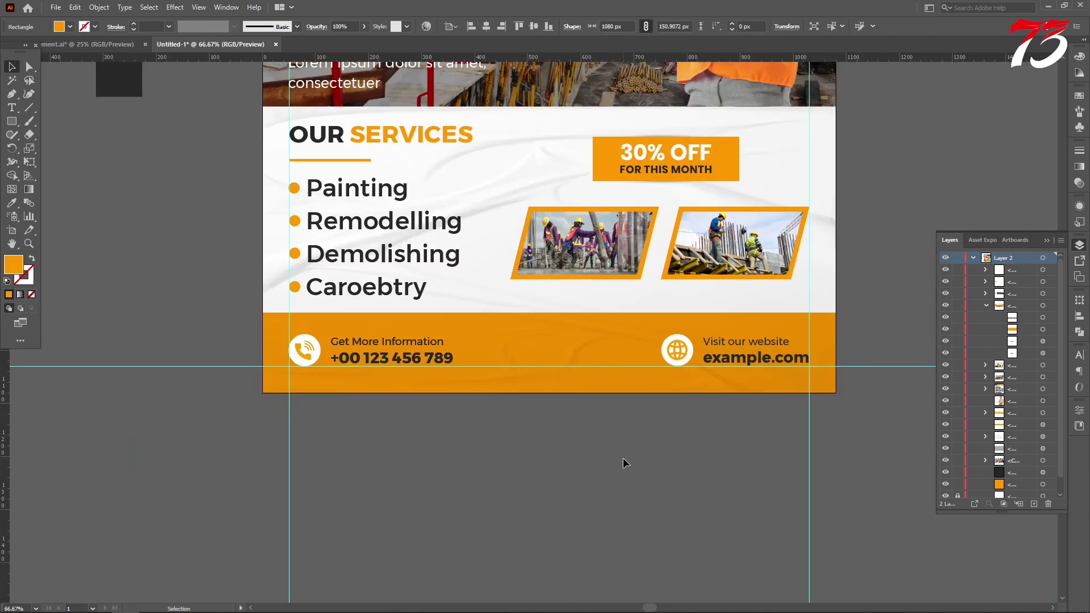
# Move the grouped discount banner and photo frames slightly down, to about Y 727 px, then clear the selection
pyautogui.click(629, 168)
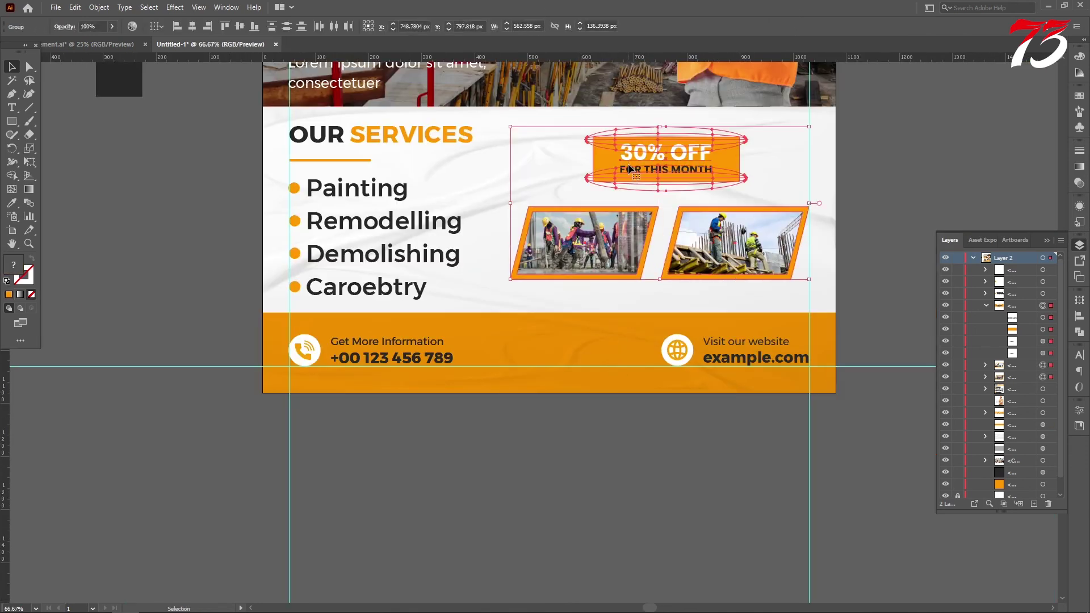
pyautogui.moveTo(629, 179); pyautogui.dragTo(630, 182)
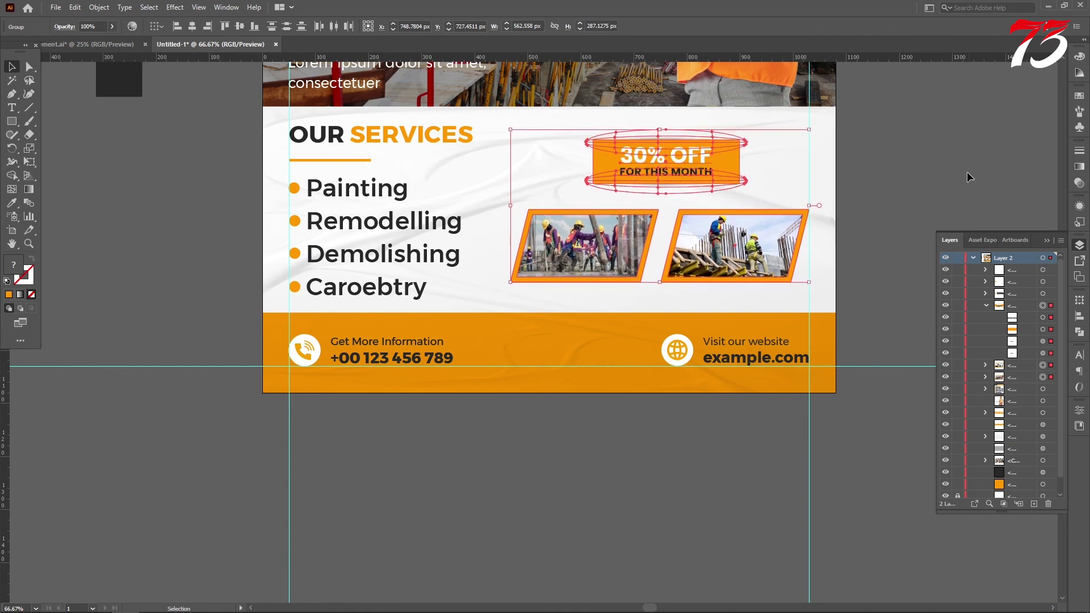
pyautogui.click(949, 172)
pyautogui.scroll(1, 917, 302)
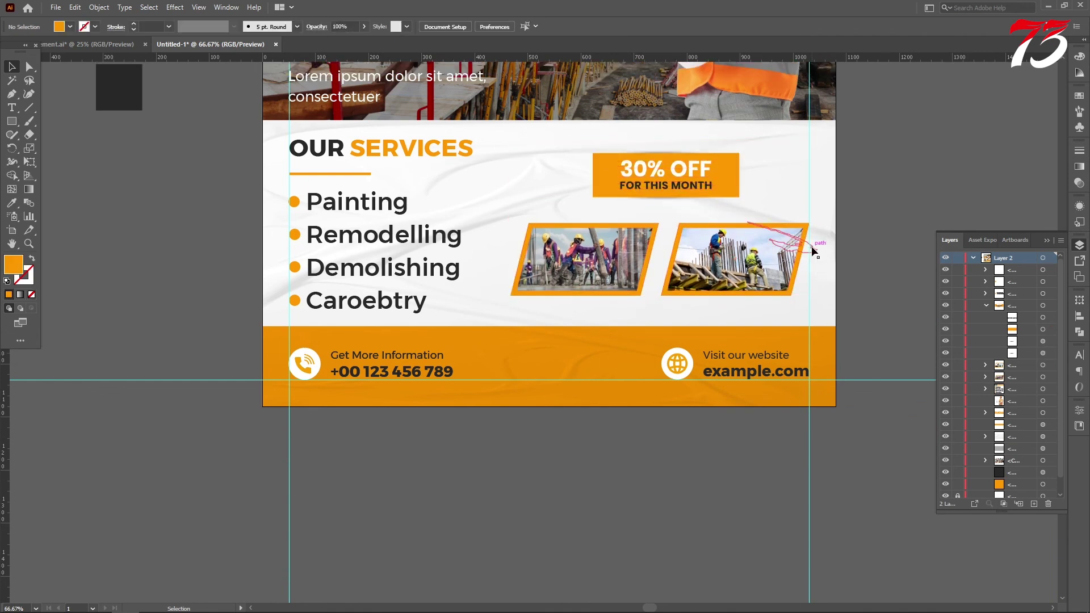
pyautogui.click(367, 232)
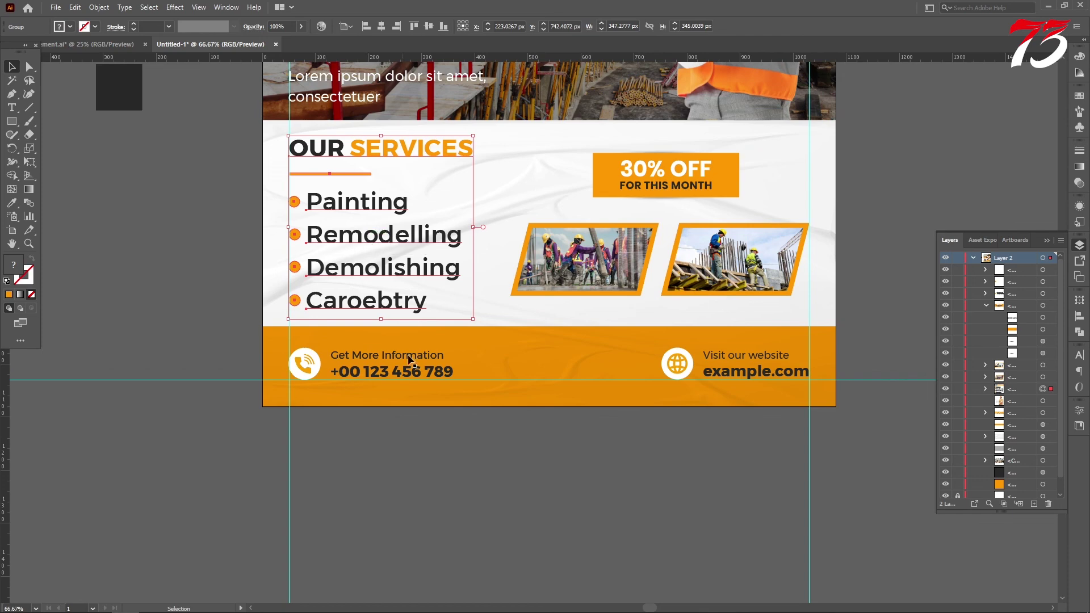
pyautogui.click(440, 433)
# Move the white company logo above the headline at the artboard's upper-left margins and scale it down to about 161 × 41 px
pyautogui.scroll(-3, 658, 229)
pyautogui.scroll(5, 572, 258)
pyautogui.scroll(3, 572, 127)
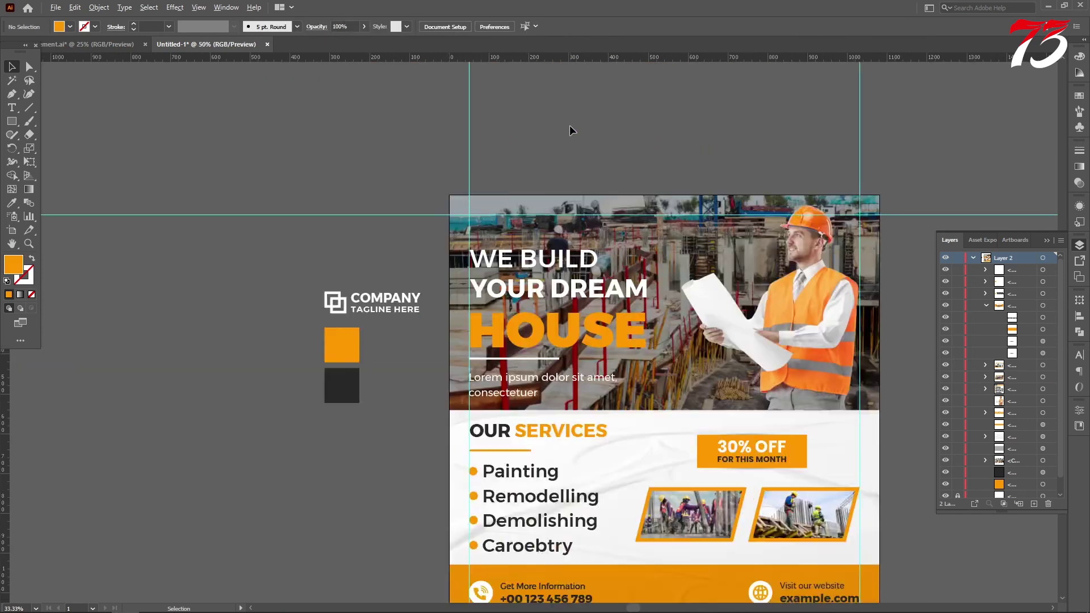
pyautogui.moveTo(319, 359); pyautogui.dragTo(512, 254)
pyautogui.scroll(2, 587, 258)
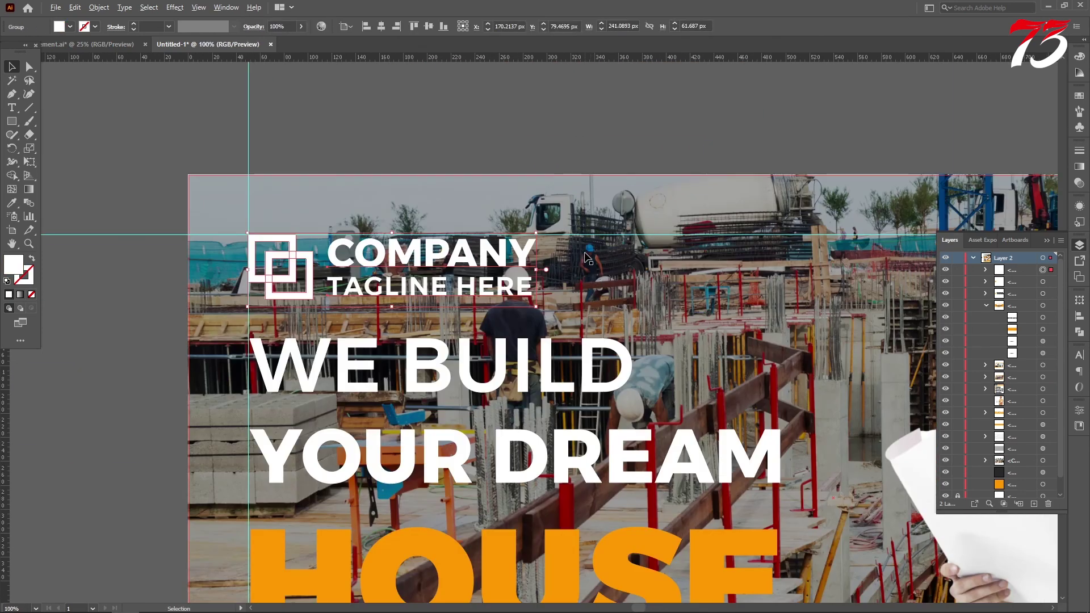
pyautogui.moveTo(535, 310); pyautogui.dragTo(441, 285)
pyautogui.scroll(-2, 560, 300)
pyautogui.scroll(-2, 561, 301)
pyautogui.click(236, 260)
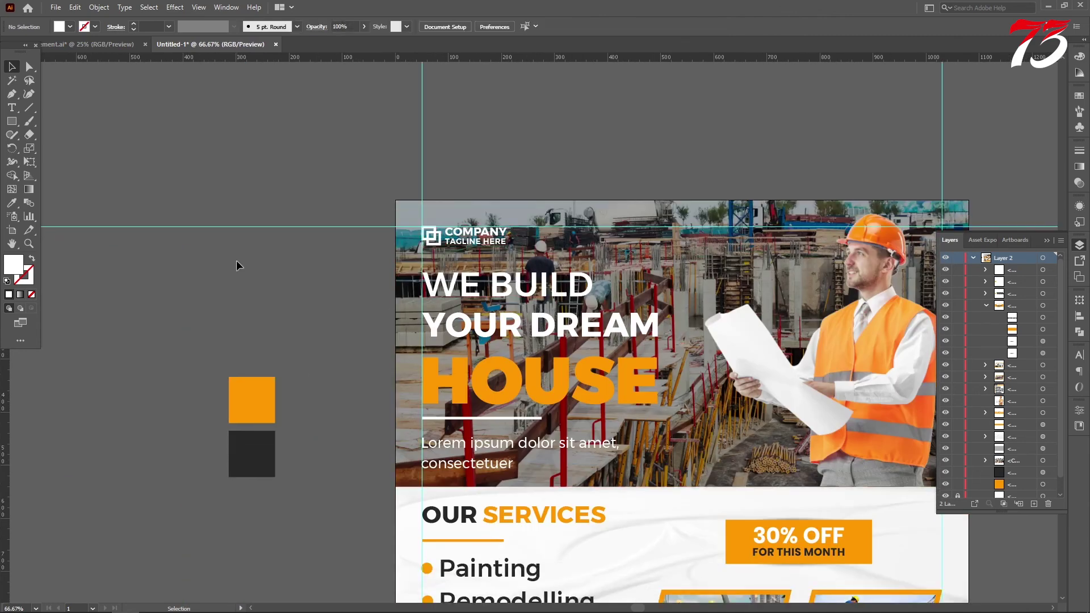
# Fine-align the logo to the artboard's left and upper margin guides, at about X 130 px, Y 70 px
pyautogui.scroll(5, 431, 236)
pyautogui.scroll(5, 418, 213)
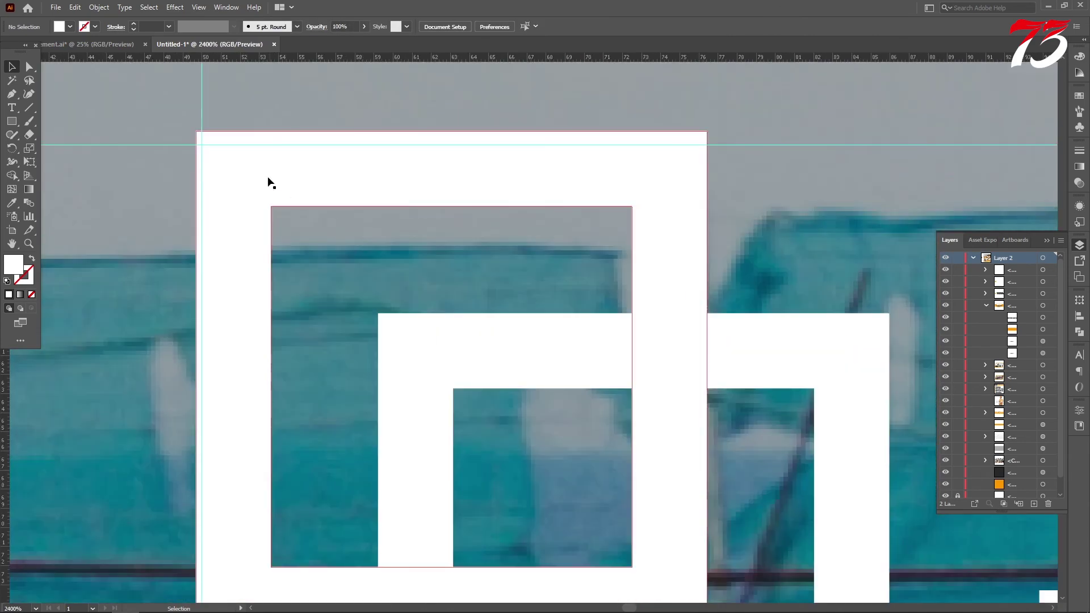
pyautogui.scroll(-10, 307, 195)
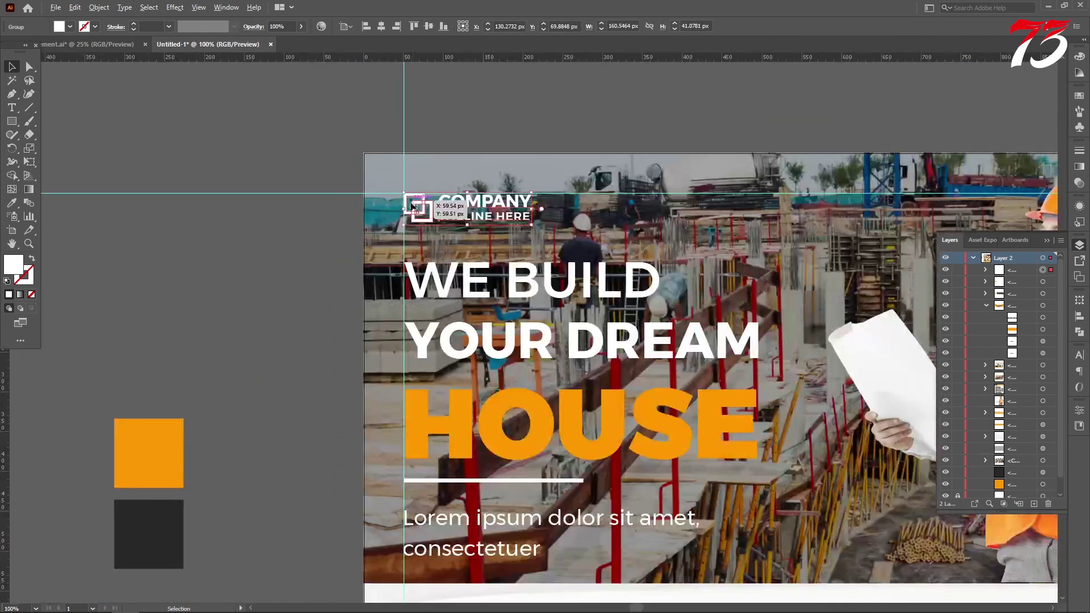
pyautogui.scroll(-2, 521, 209)
pyautogui.scroll(-3, 521, 209)
pyautogui.scroll(-2, 521, 209)
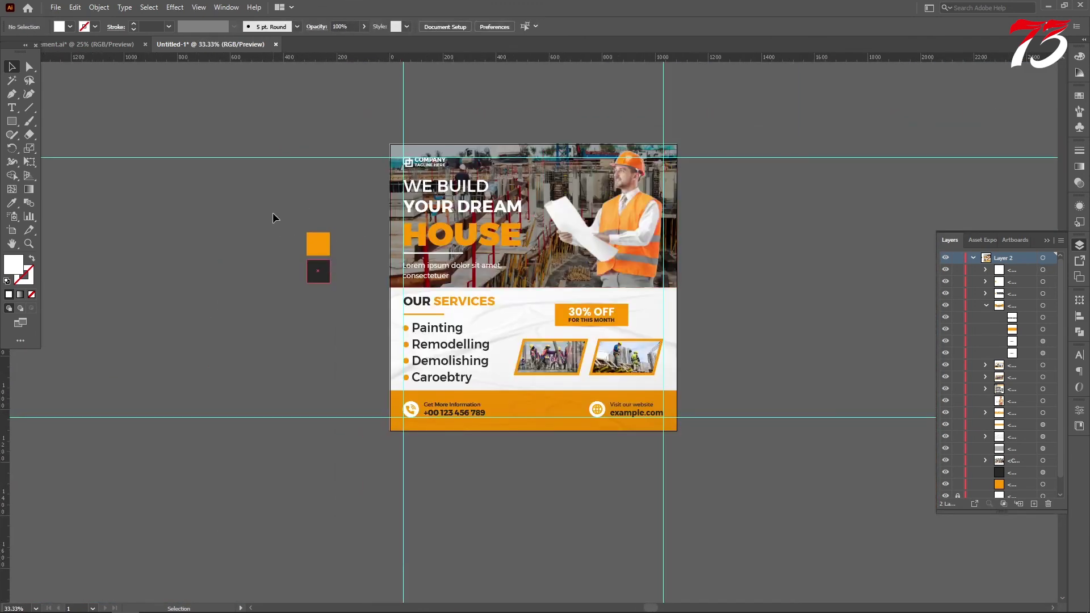
pyautogui.hotkey('ctrl', '0')
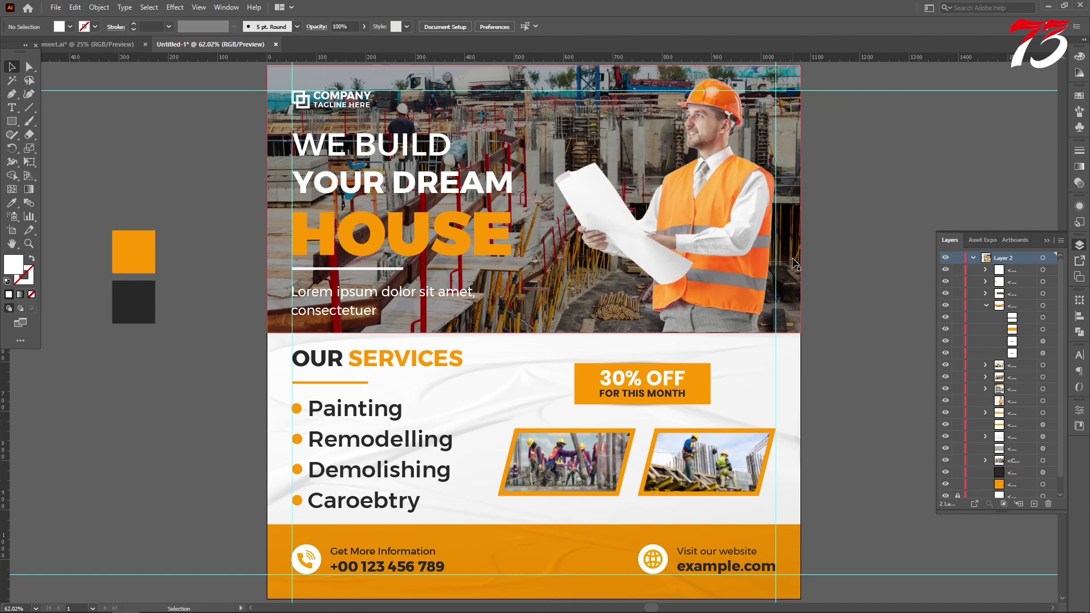